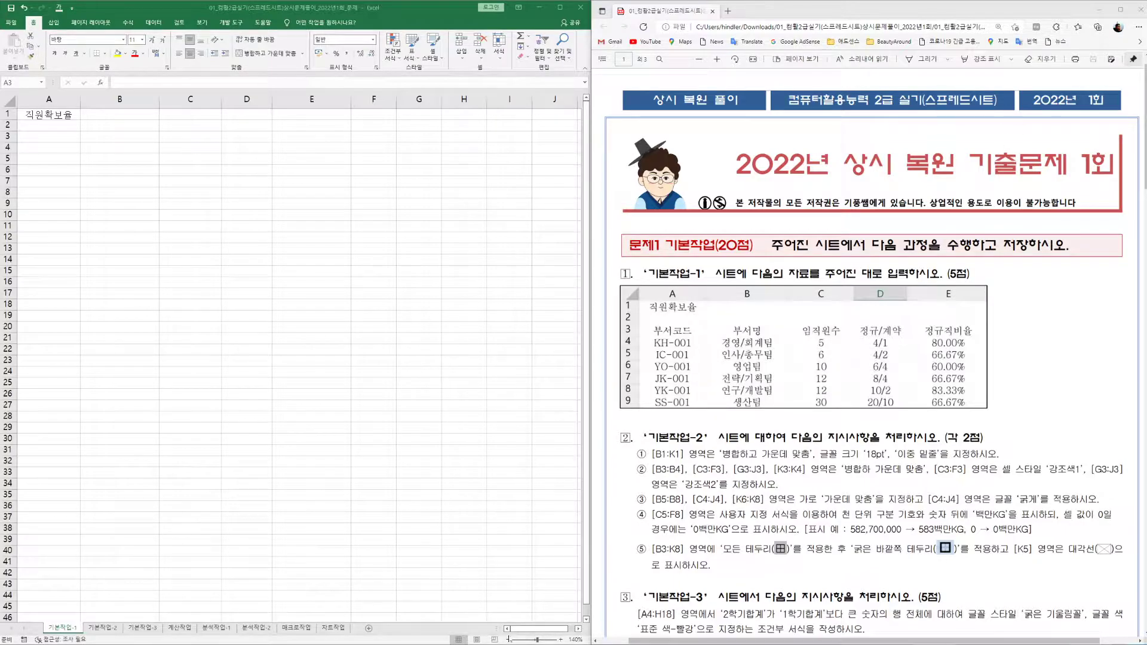
Enter the column headers 부서코드 in A3 and 부서명 in B3 of the 기본작업-1 sheet.
click(560, 640)
click(561, 640)
click(560, 640)
click(560, 640)
click(561, 640)
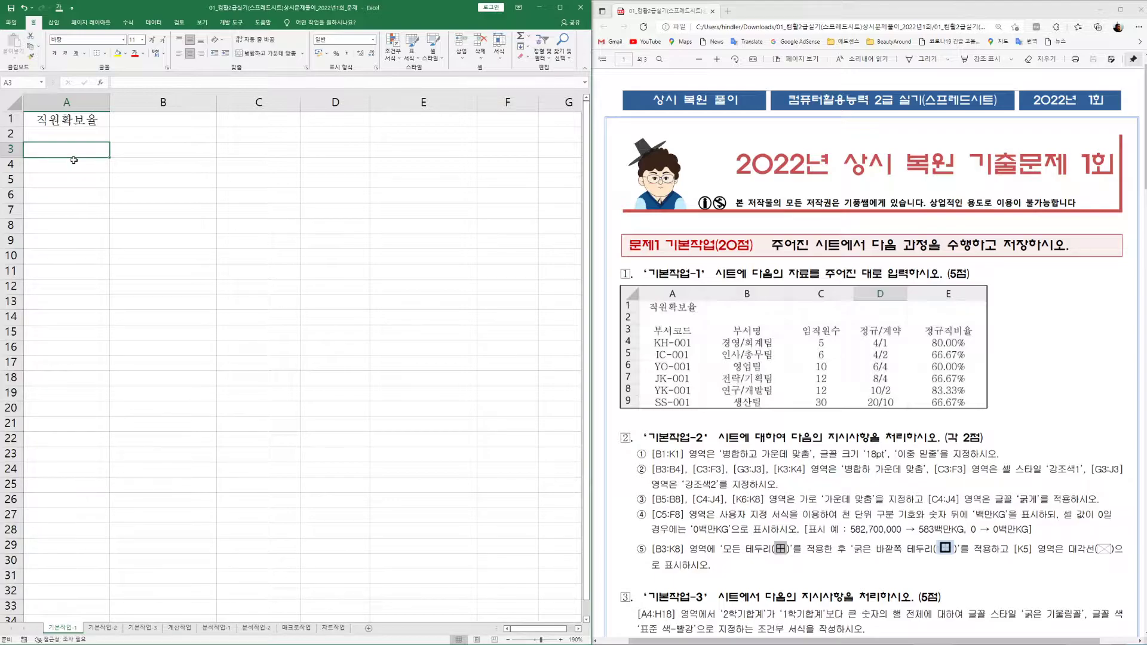
text(qn)
key(BackSpace)
key(BackSpace)
key(Hangul)
text(ㅂㅜ서코드)
key(Tab)
text(부서명)
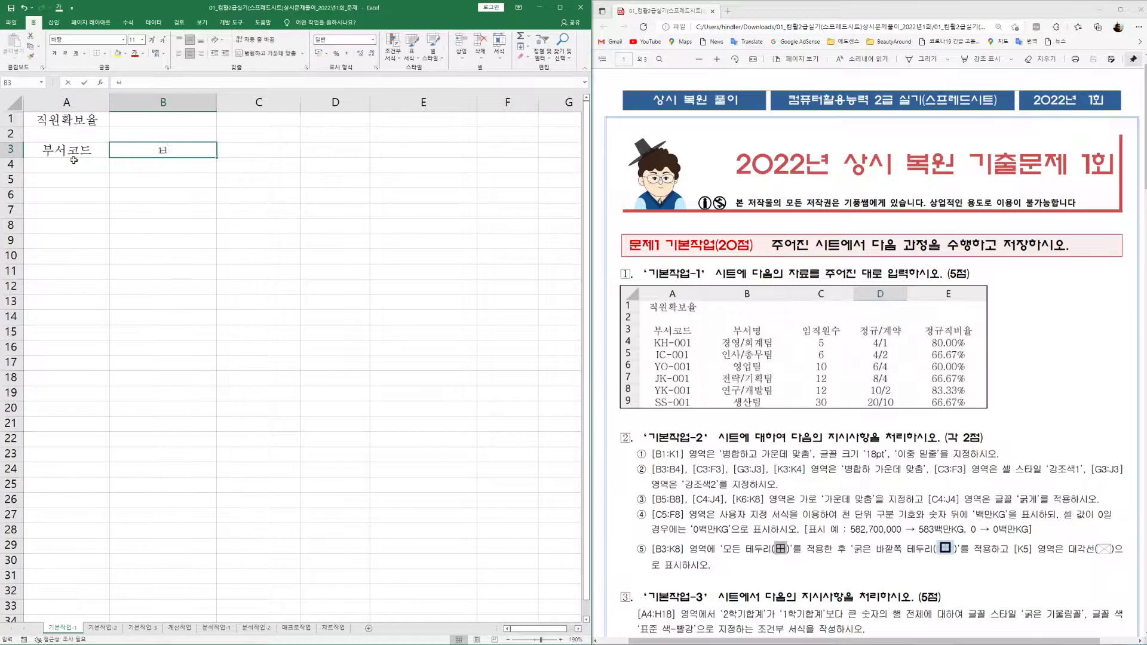
key(Tab)
Enter the column headers 임직원수, 정규/계약 and 정규직비율 in C3:E3.
text(임직원수)
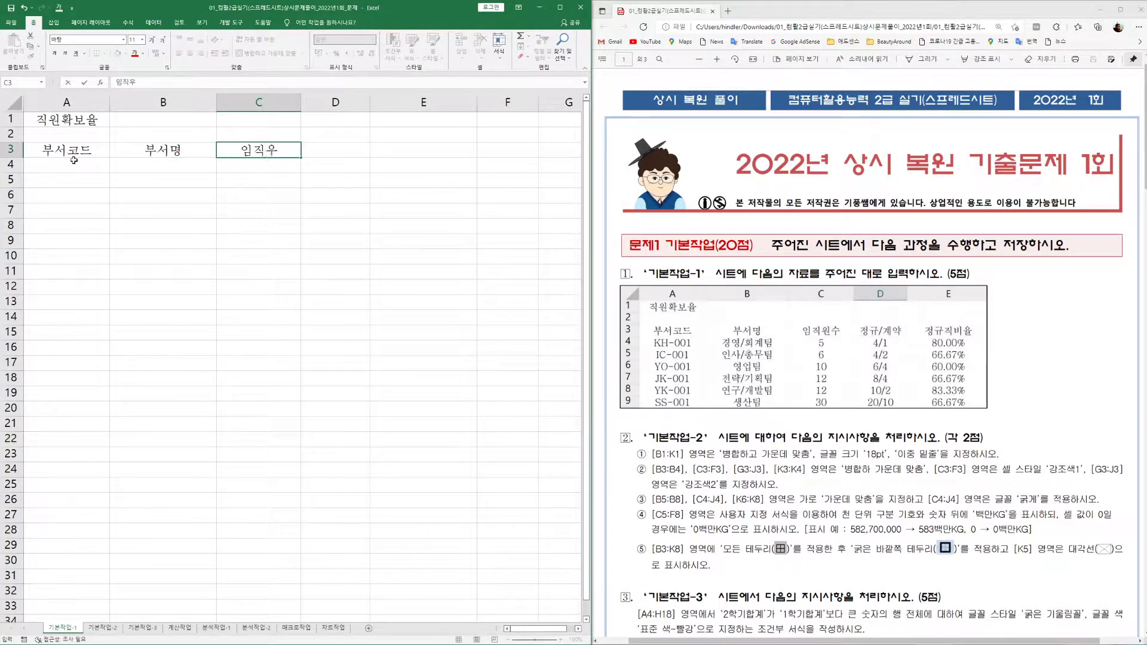
key(Tab)
text(정규/)
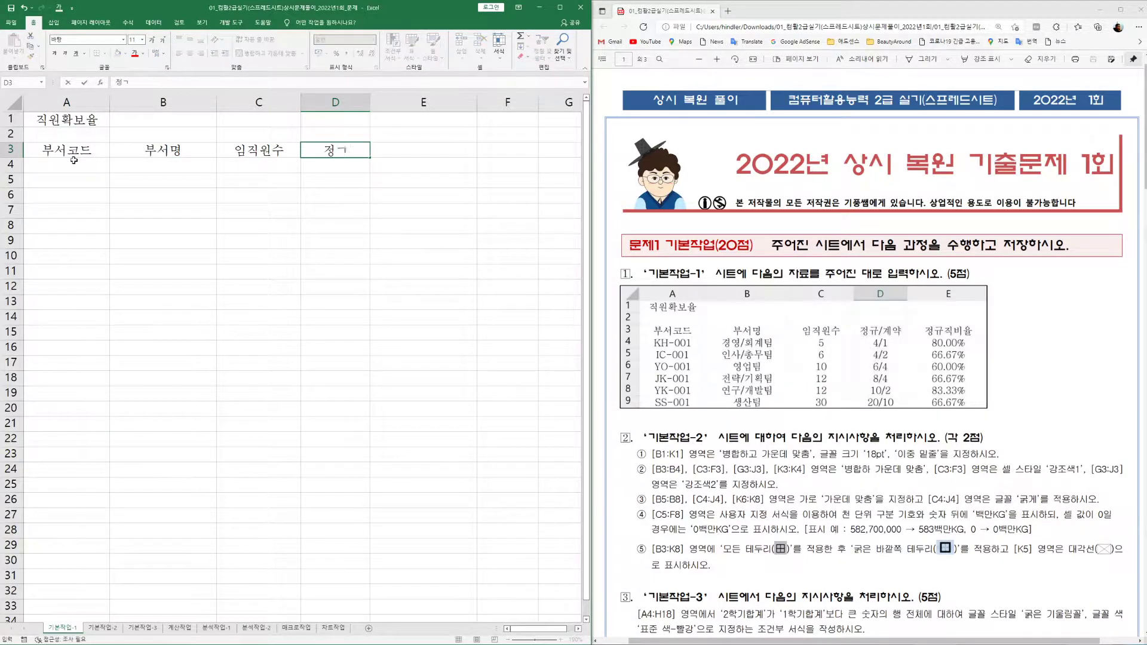
text(계약)
key(Tab)
text(정ㄱ)
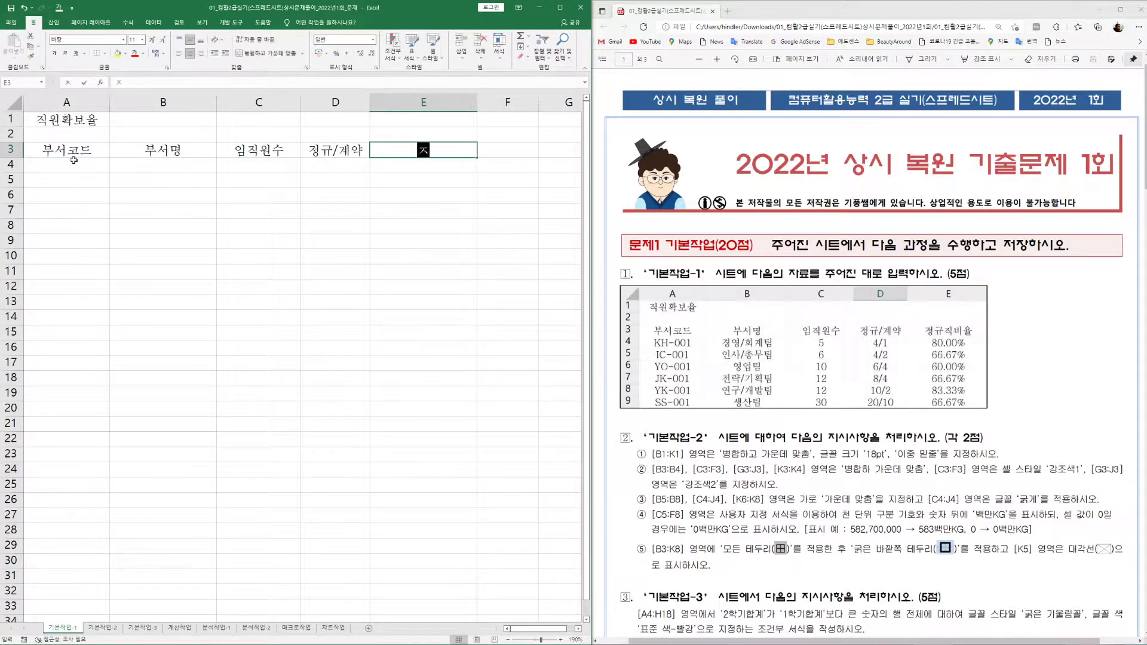
text(규직비율)
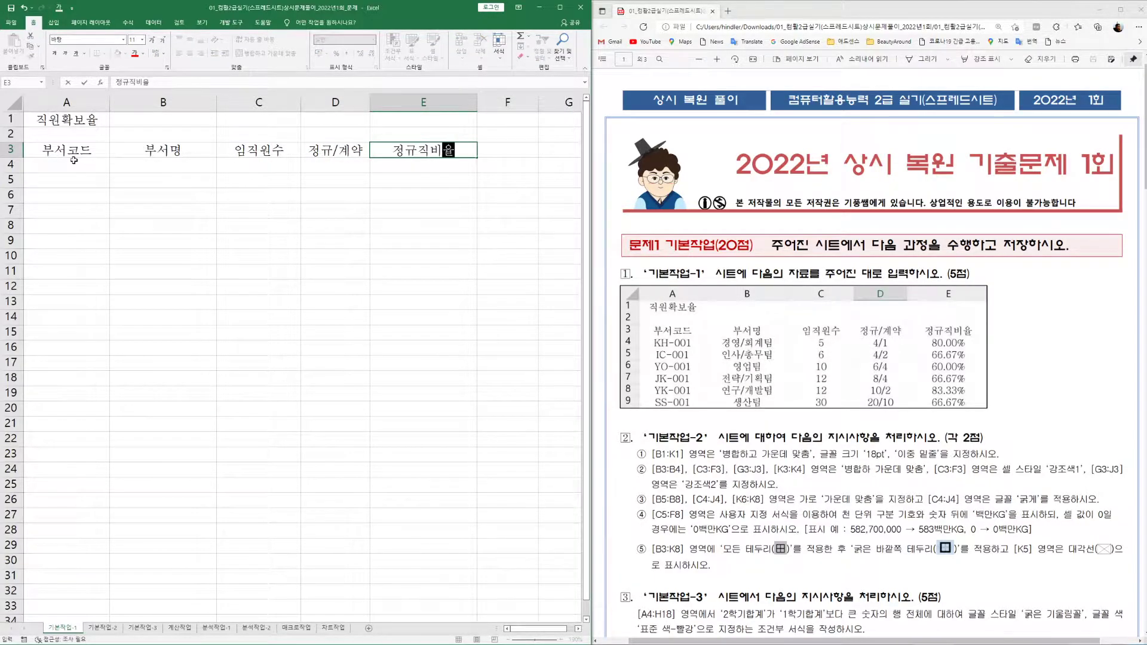
key(Return)
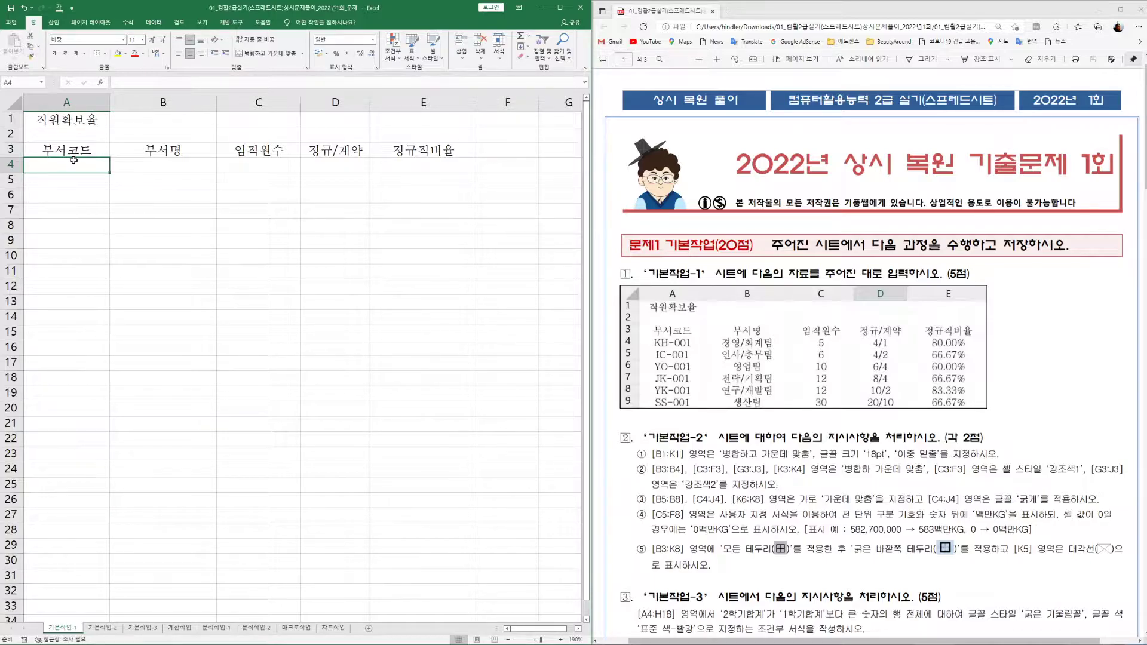
Fill A4:A7 with the department codes KH-001, IC-001, YO-001 and JK-001.
text(KH-001)
key(Return)
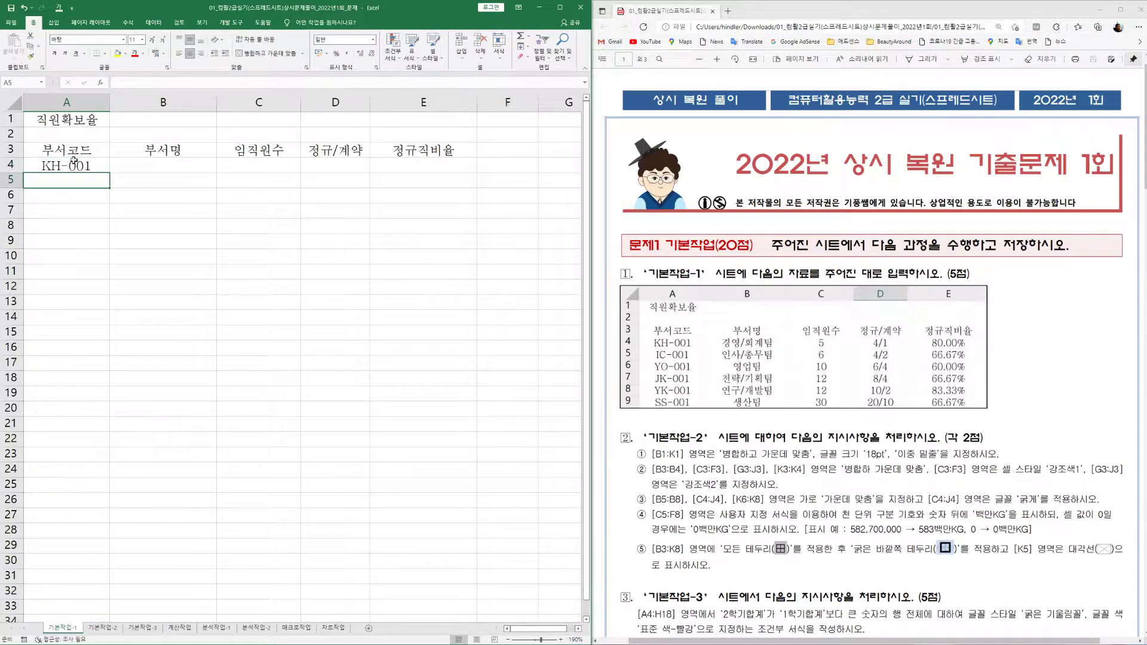
text(IC-001)
key(Return)
text(Y)
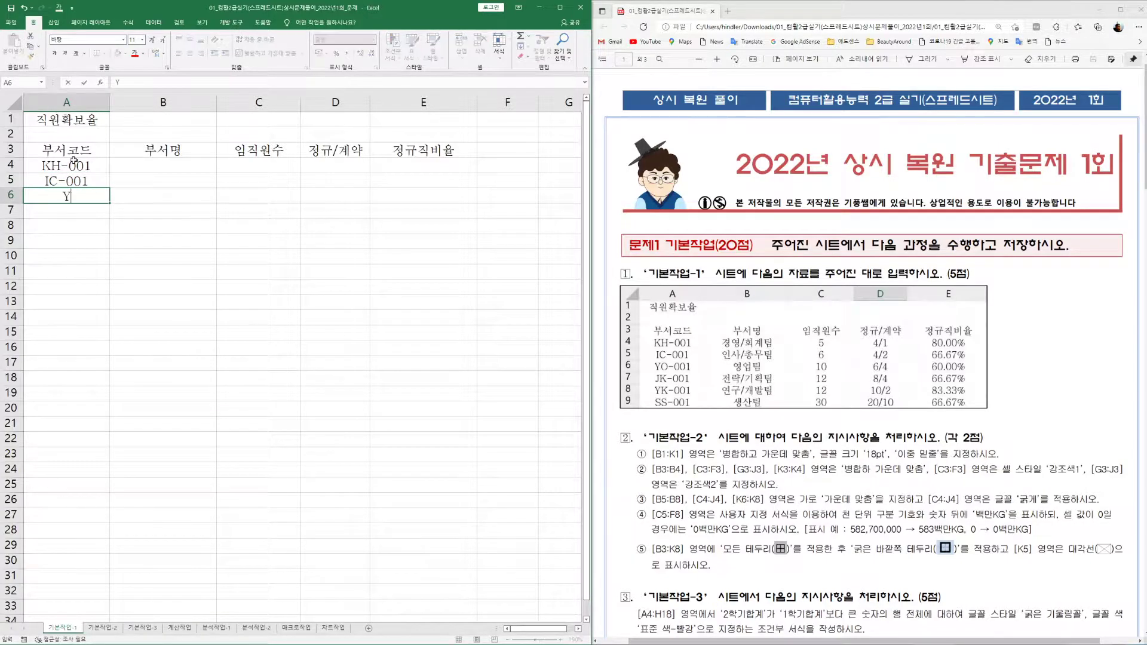
text(O-001)
key(Return)
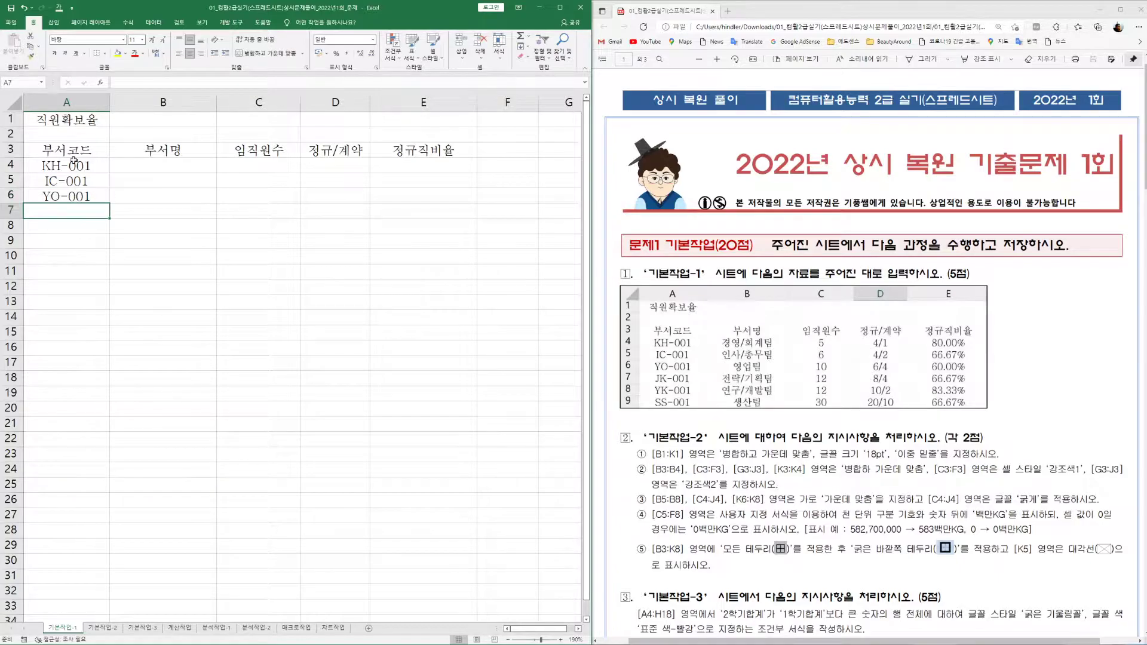
text(JK-001)
key(Return)
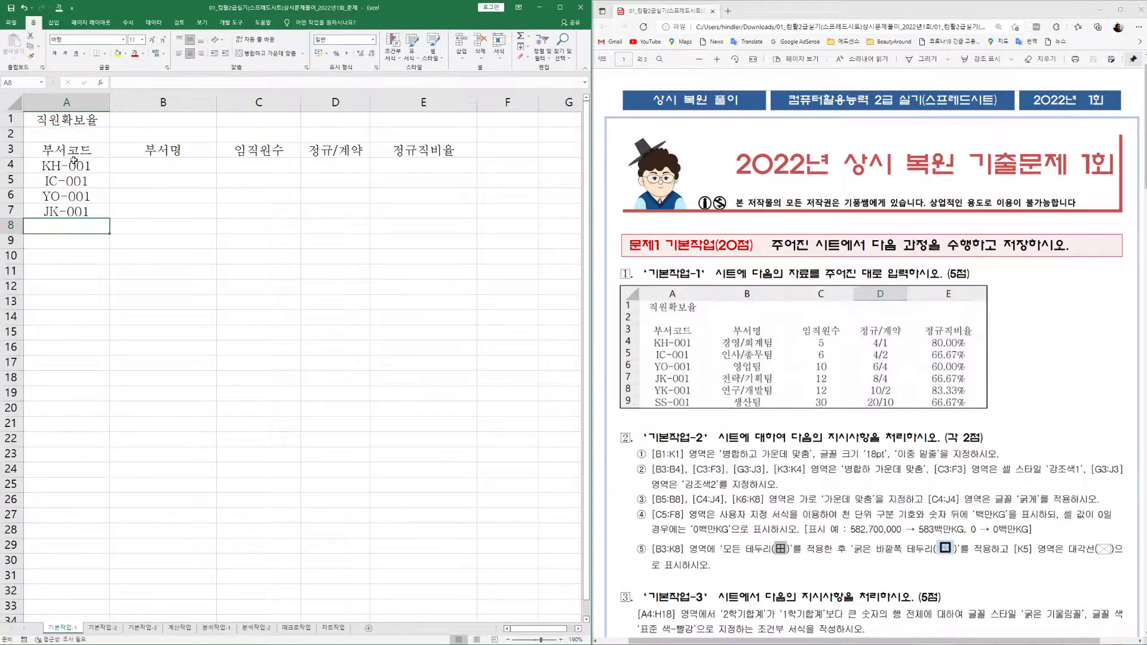
Enter the department codes YK-001 in A8 and SS-001 in A9.
text(J)
key(BackSpace)
key(BackSpace)
text(YK=)
key(BackSpace)
text(-001)
key(Return)
text(SS-001)
Fill B4:B6 with the department names 경영/회계팀, 인사/총무팀 and 영업팀.
click(163, 160)
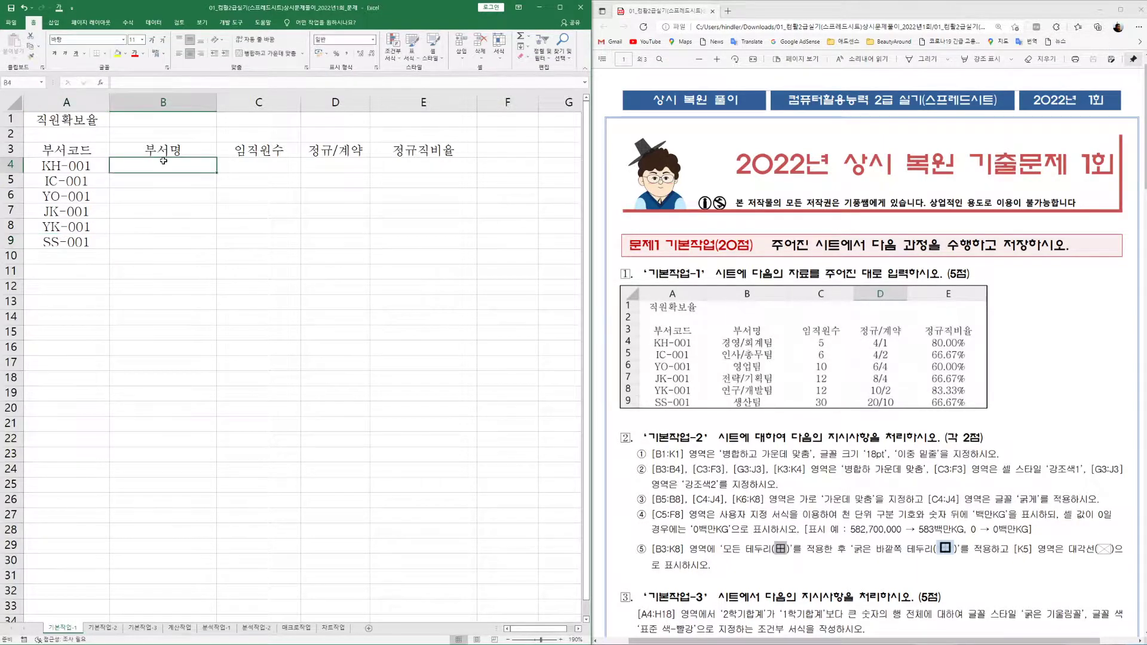
text(경영/회계)
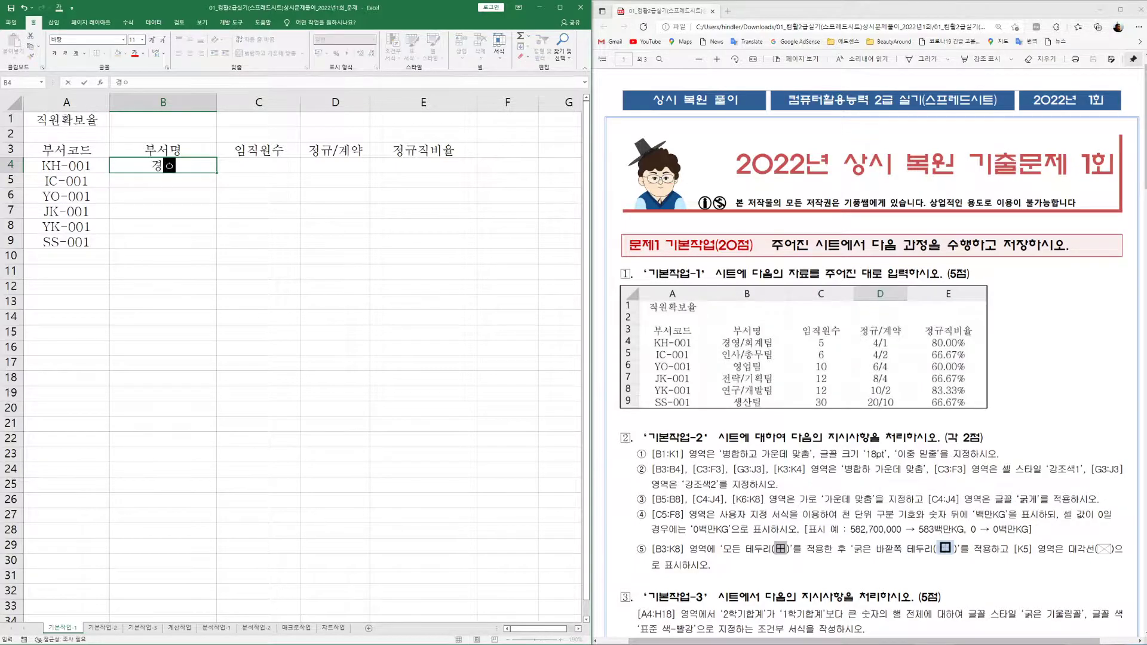
text(팀)
key(Return)
text(인사/초ㅇ무팀)
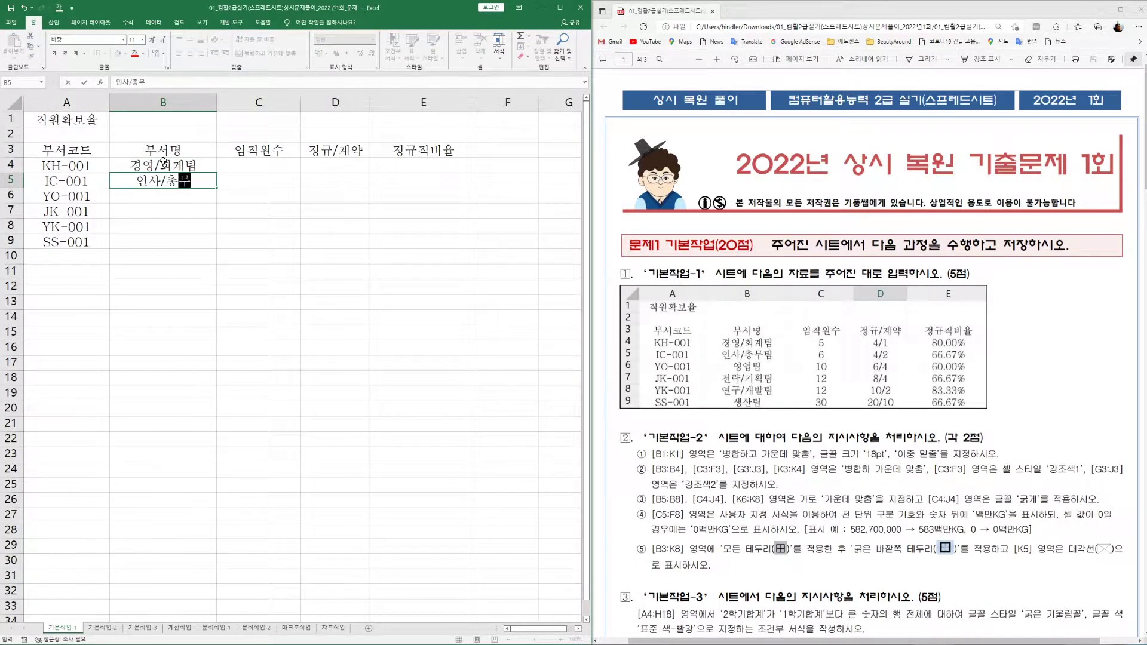
key(Return)
text(영업)
text(팀)
key(Return)
Enter the department names 전략/기획팀, 연구/개발팀 and 생산팀 in B7:B9.
text(전략/)
text(기획팀)
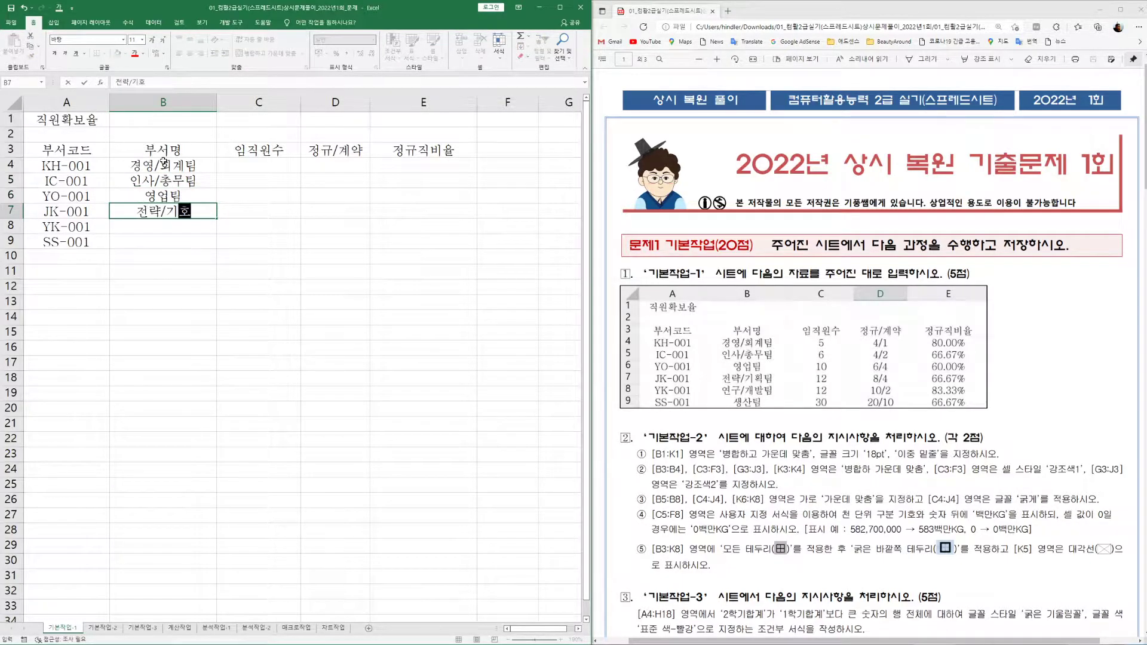
key(Return)
text(연구)
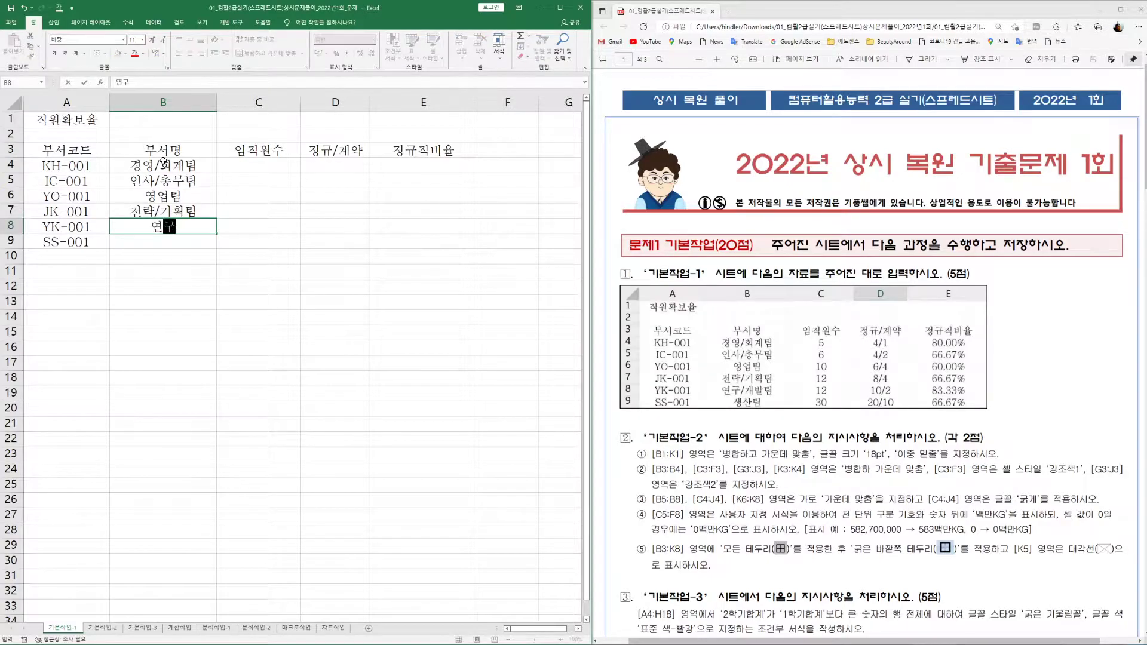
text(/개발티팀)
key(Return)
text(생산팀)
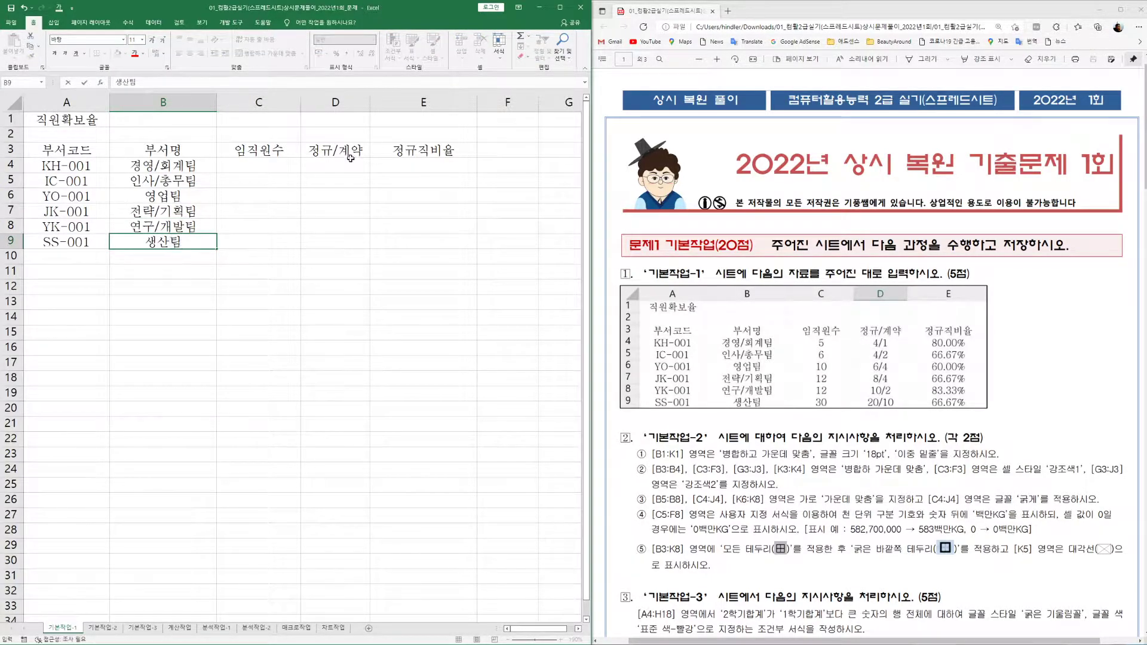
Fill the 임직원수 cells C4:C7 with 5, 6, 10 and 12.
click(270, 165)
text(5)
key(Return)
text(6)
key(Return)
text(10)
key(Return)
text(12)
key(Return)
Complete the 임직원수 column with 12 in C8 and 30 in C9.
text(12030)
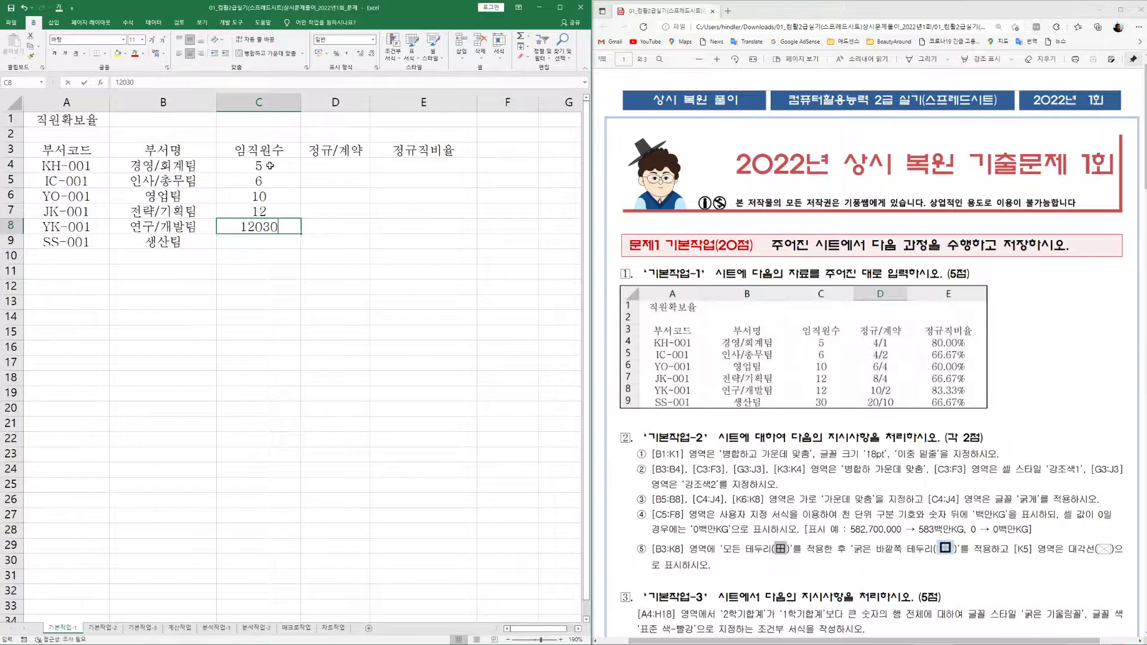
key(BackSpace)
key(BackSpace)
key(BackSpace)
key(Return)
text(30)
key(Return)
Fill the 정규/계약 cells D4:D9 with 4/1, 4/2, 6/4, 8/4, 10/2 and 20/10.
click(344, 166)
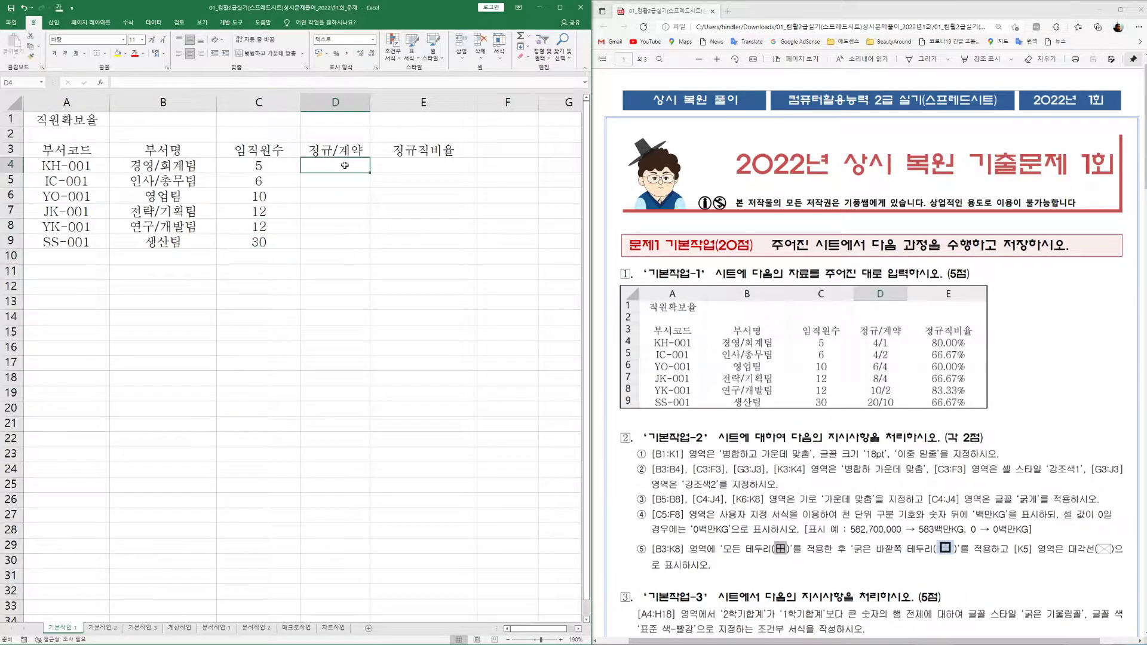
text(4/1)
key(Return)
text(4/2)
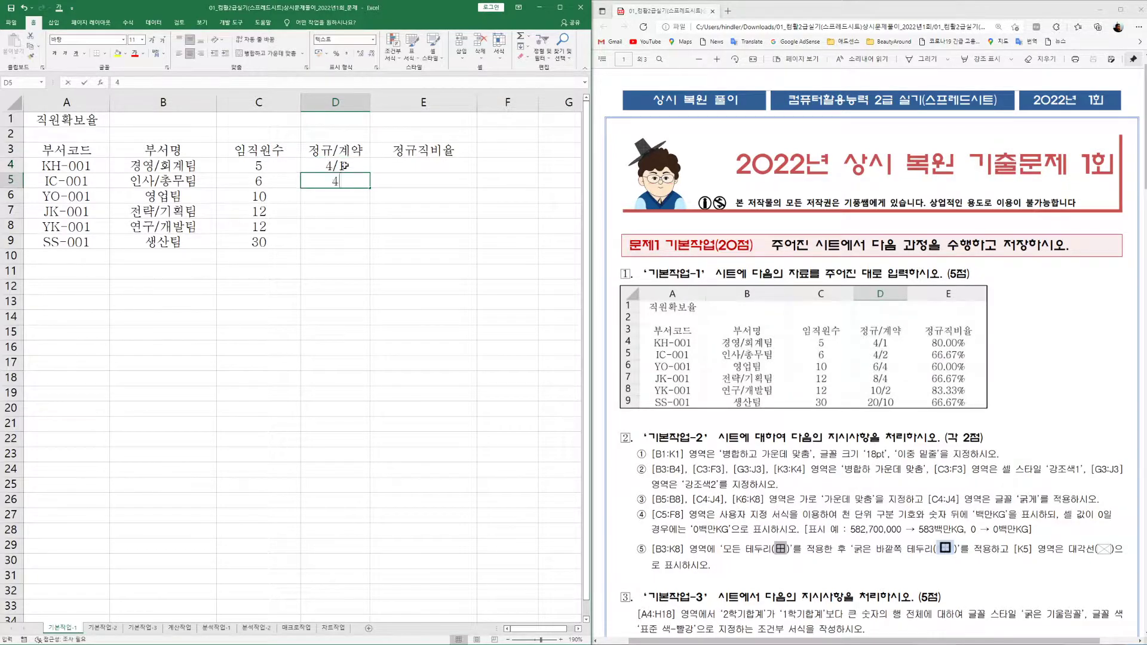
key(Return)
text(6/4)
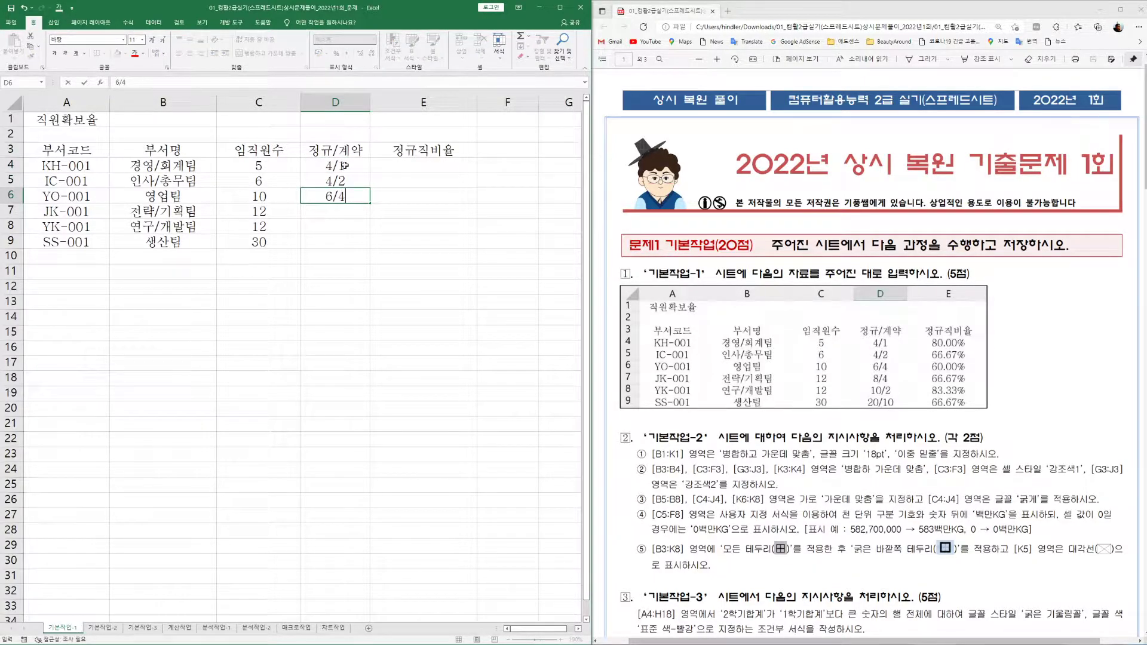
key(Return)
text(8/4)
key(Return)
text(10/2)
key(Return)
text(20/10)
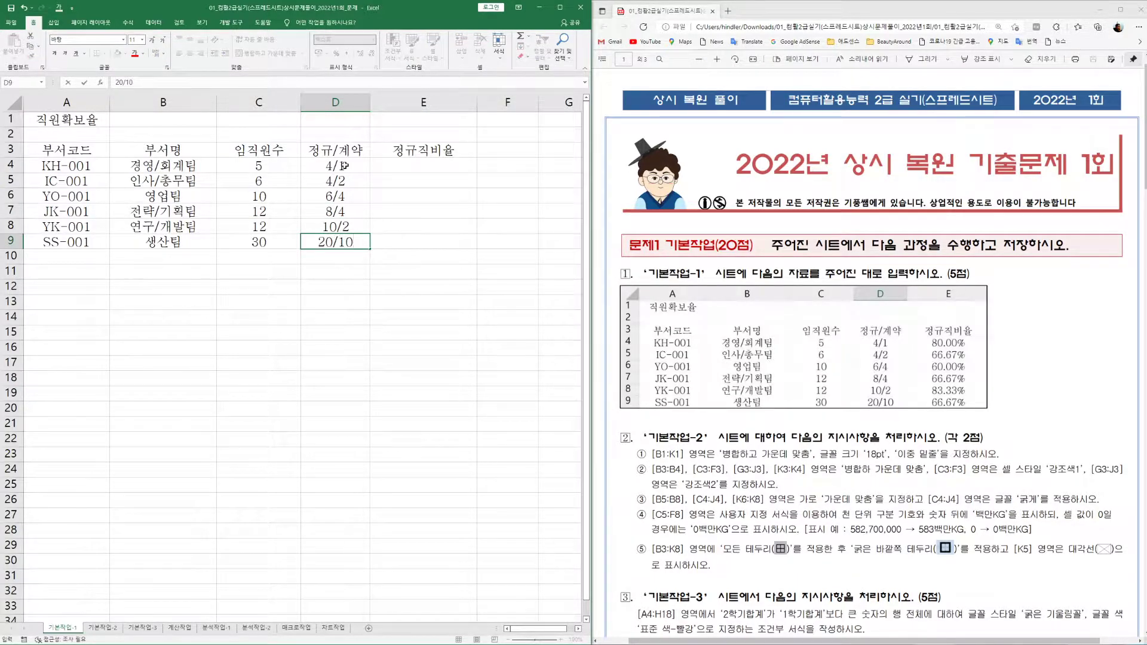
Enter the 정규직비율 values 80.00%, 66.67% and 60.00% in E4:E6.
click(428, 167)
text(80%)
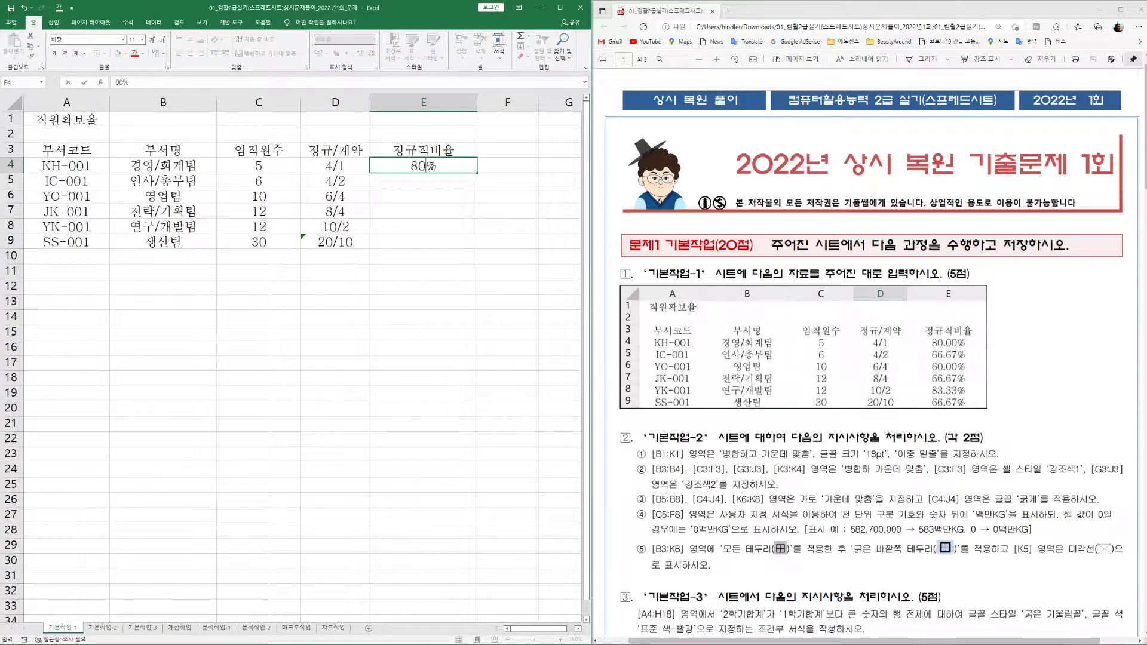
text(.00)
key(Return)
text(66.67)
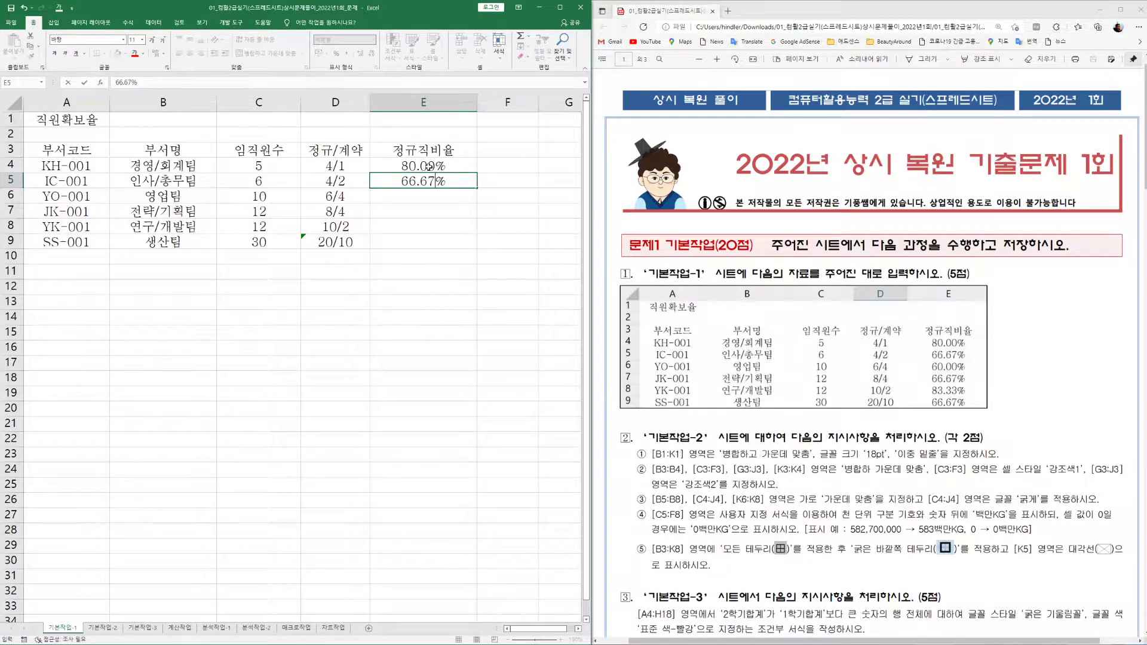
key(Return)
text(60)
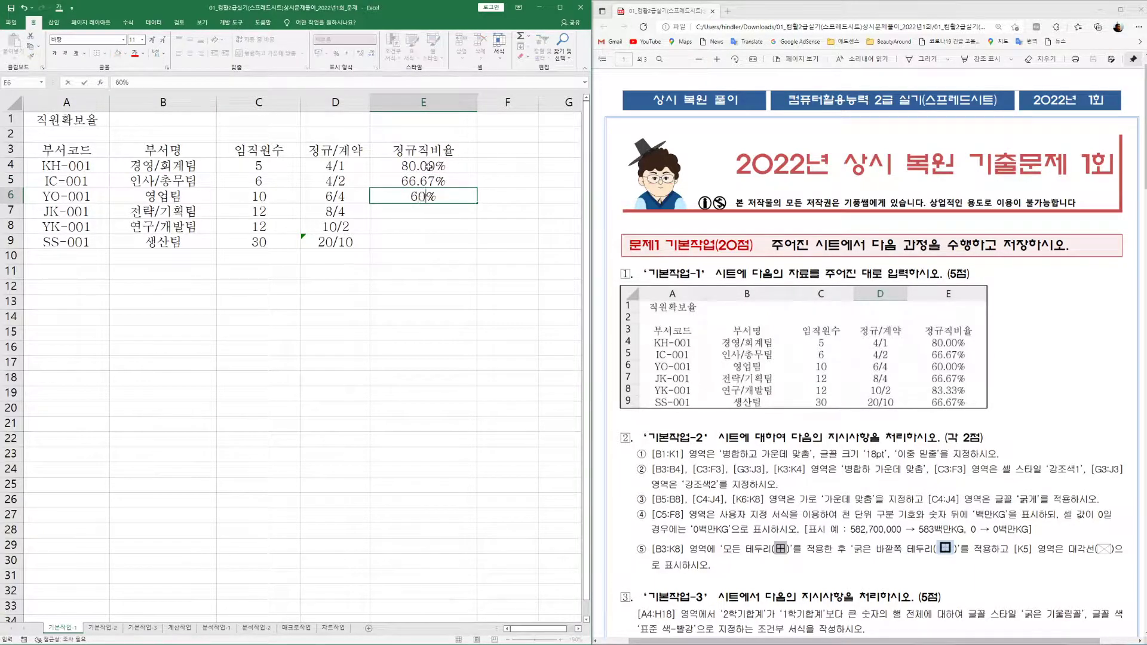
text(.00)
key(Return)
Complete the 정규직비율 column with 66.67%, 83.33% and 66.67% in E7:E9.
text(66.67)
key(Return)
text(83.33)
key(Return)
text(66.67)
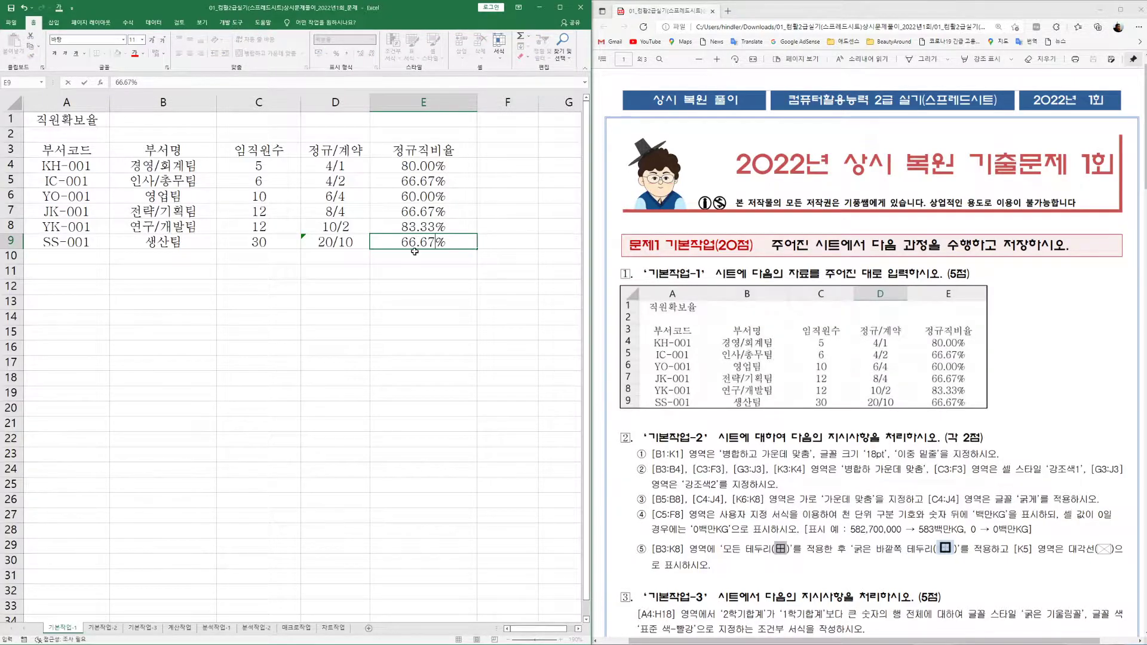
key(Return)
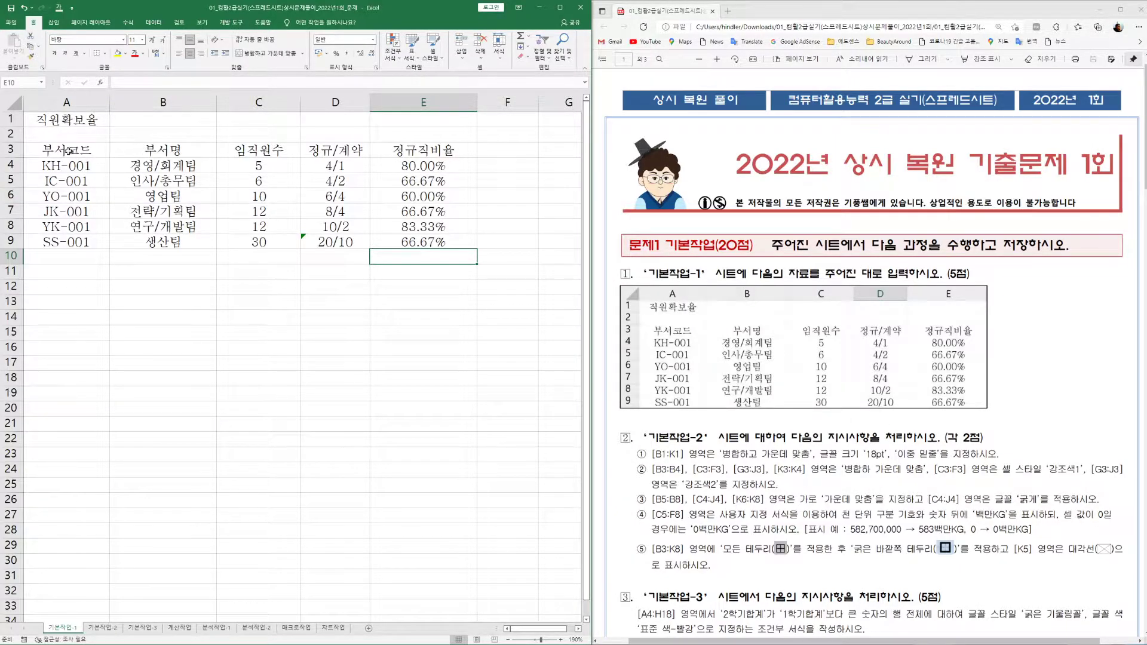
Switch to the 기본작업-2 sheet and merge and centre the title range B1:K1.
scroll(872, 352, down, 6)
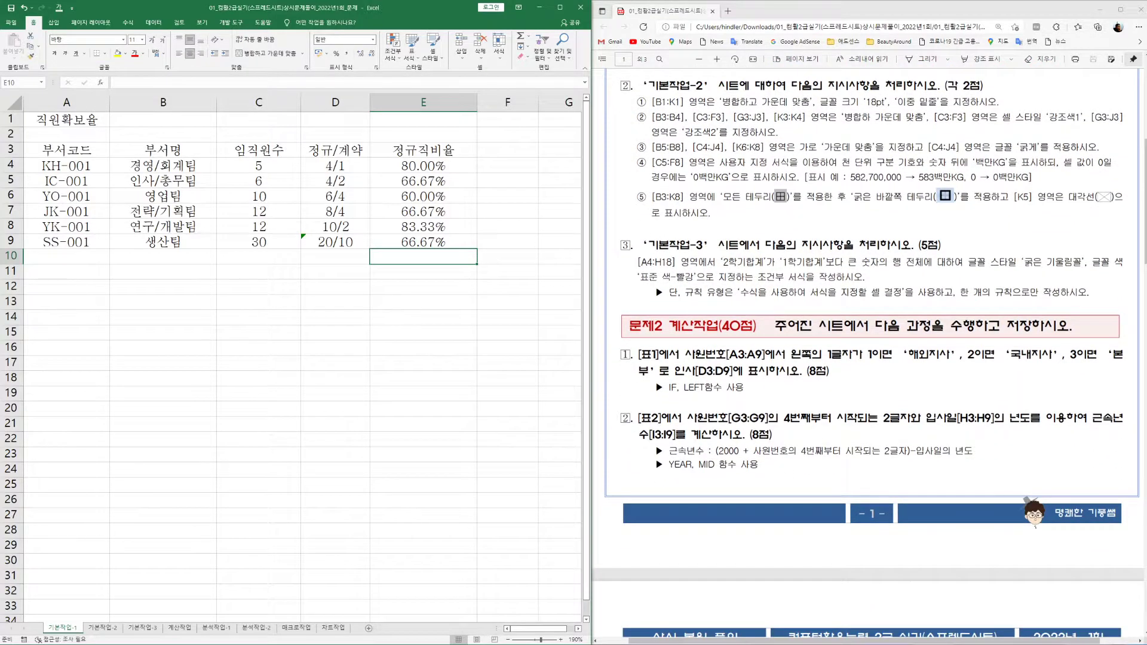
click(103, 628)
drag(529, 631, 548, 633)
mouse_move(536, 632)
mouse_down()
mouse_move(554, 637)
mouse_move(541, 637)
mouse_up()
click(508, 639)
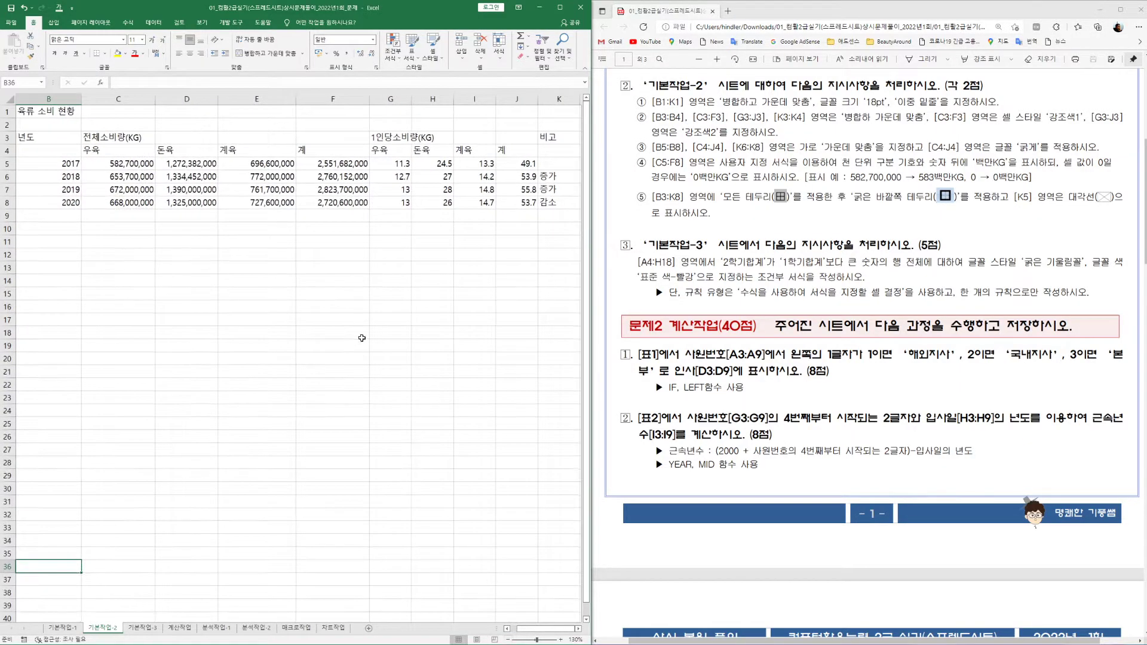
click(508, 639)
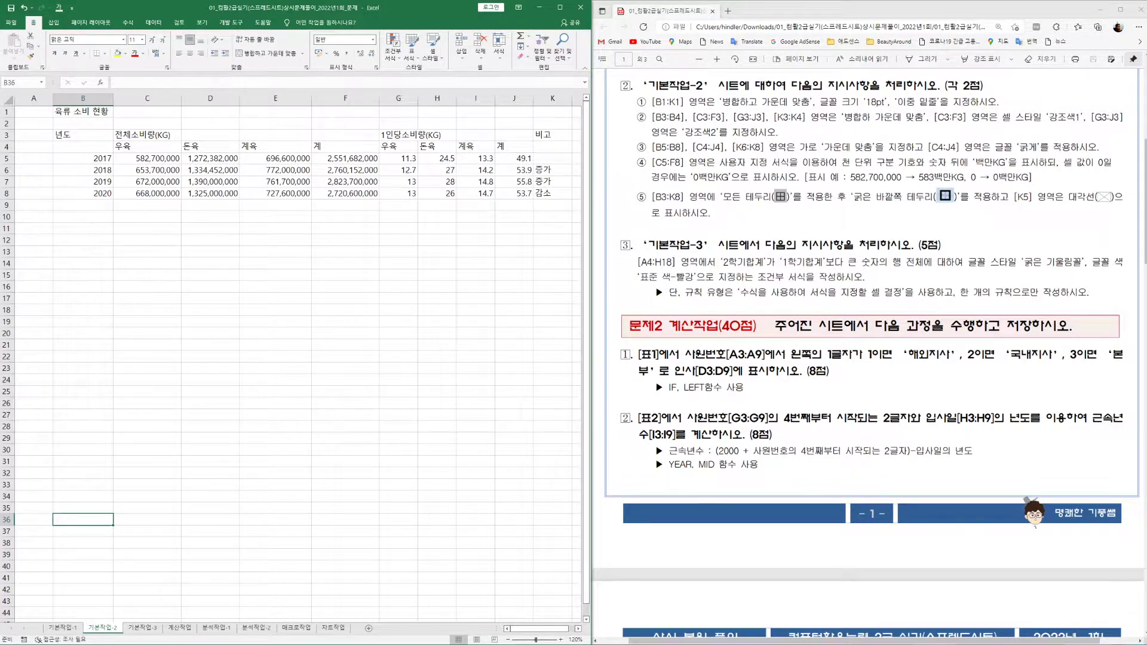
drag(90, 111, 531, 110)
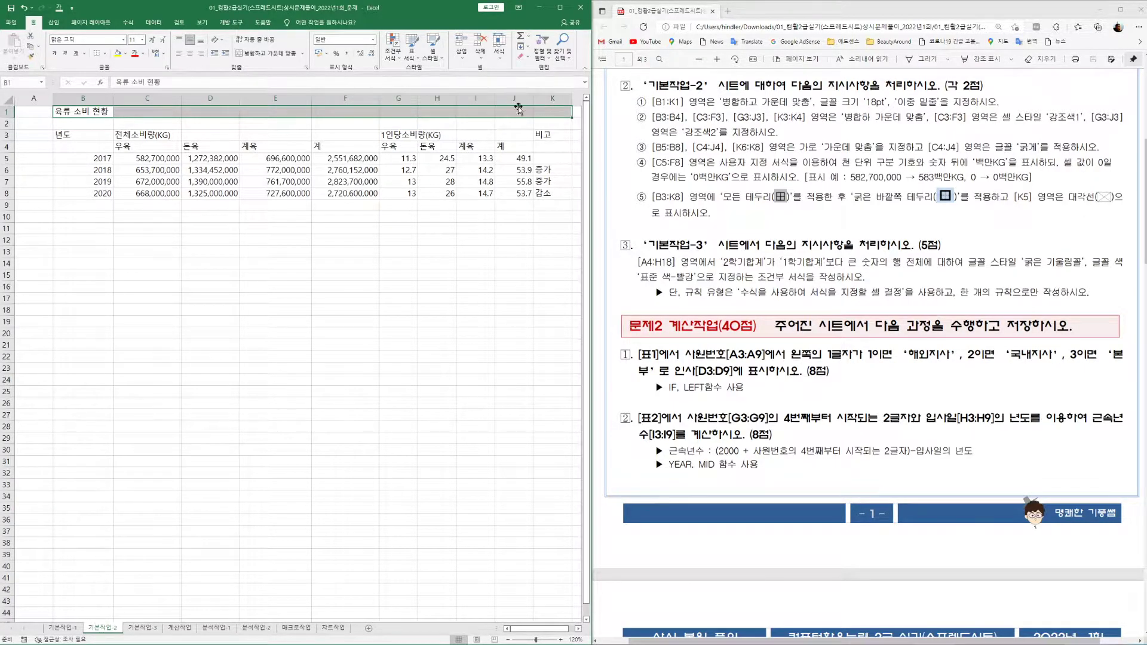
click(265, 53)
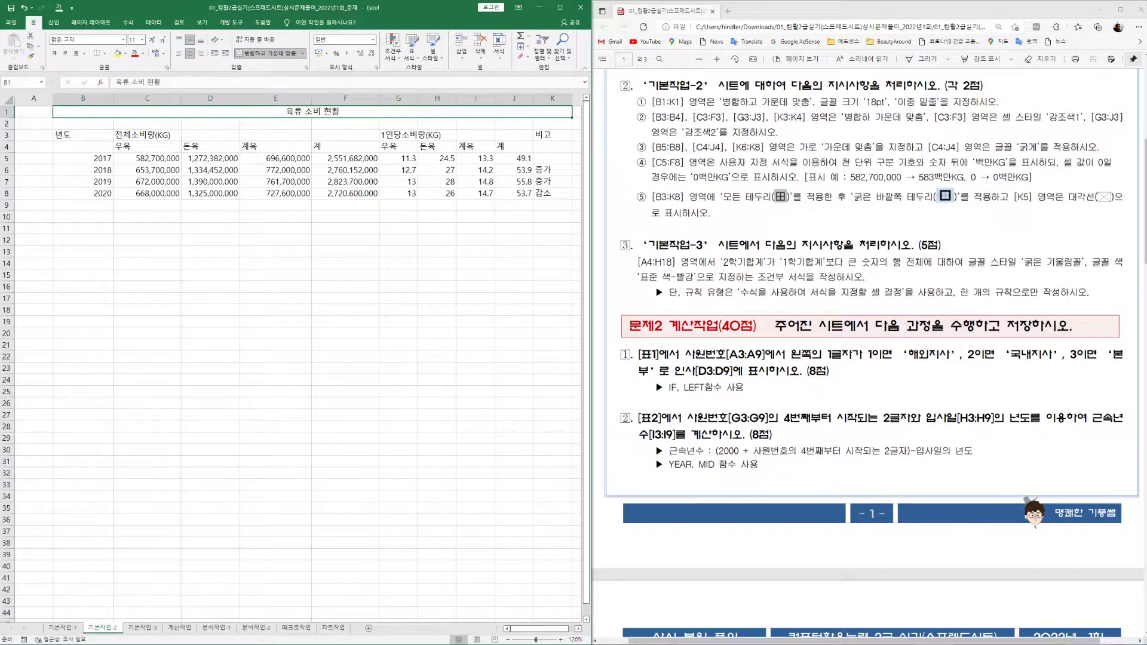
Format the merged title 육류 소비 현황 with font size 18 and a double underline.
click(133, 39)
text(18)
key(Return)
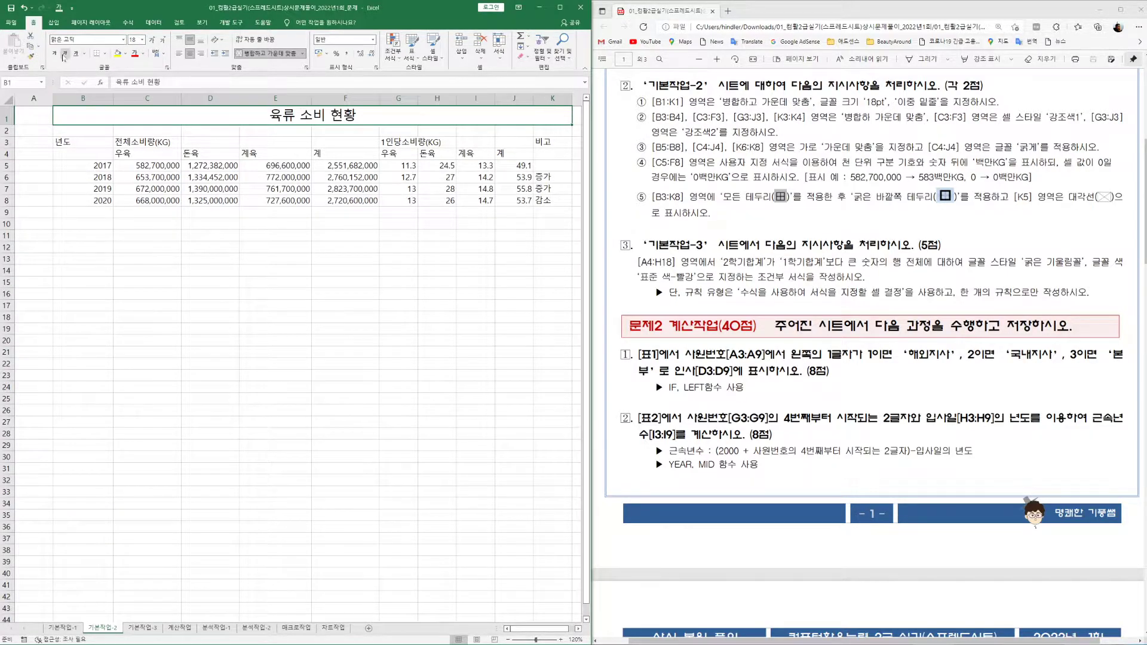
click(85, 53)
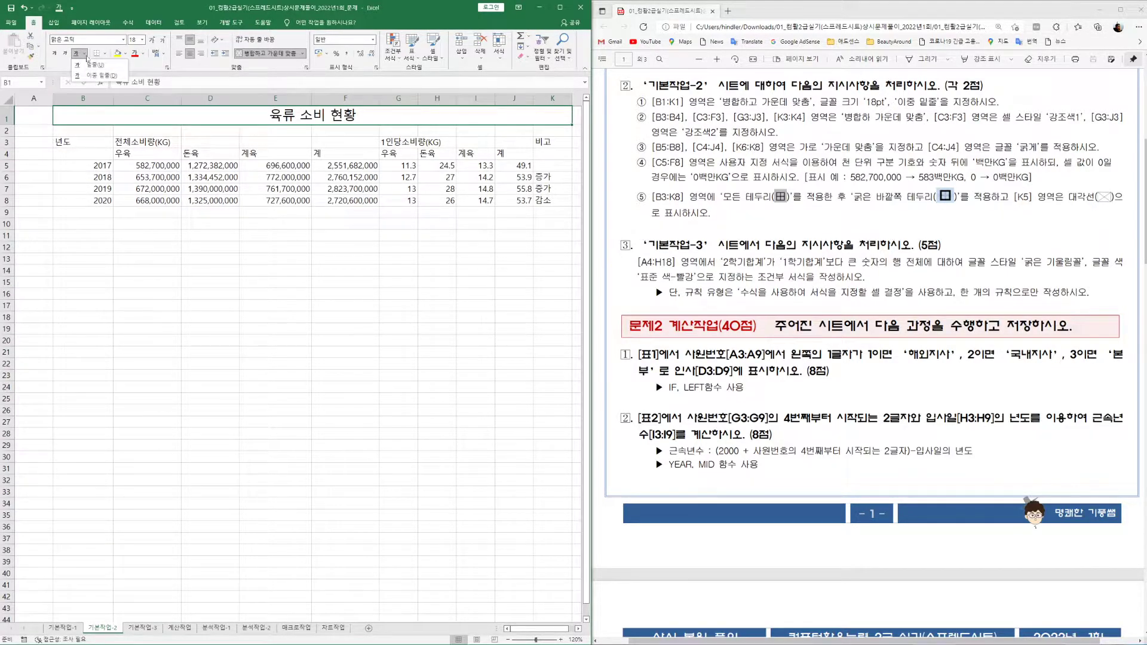
click(107, 77)
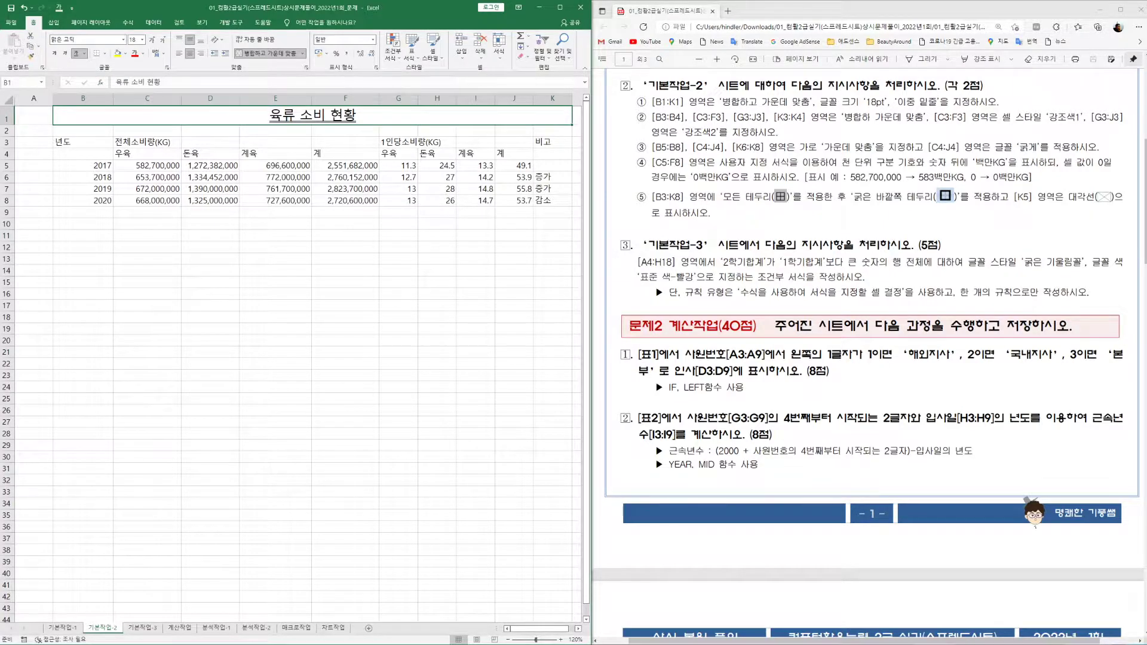
Merge and centre the header ranges B3:B4, C3:F3, G3:J3 and K3:K4.
drag(92, 141, 94, 156)
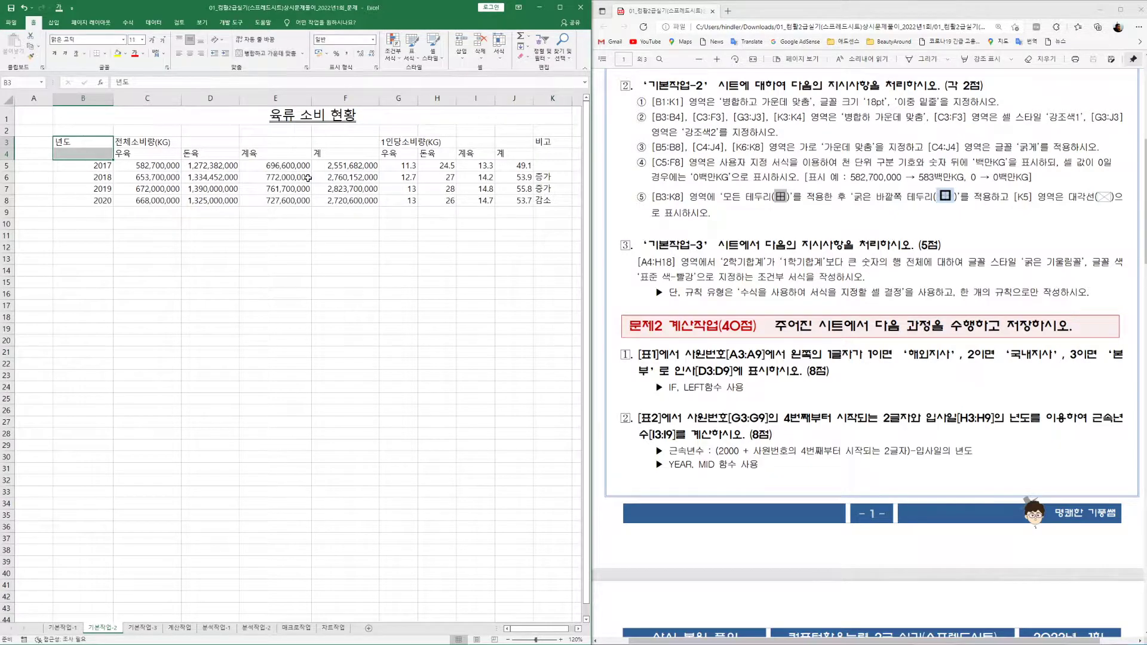
drag(168, 142, 549, 153)
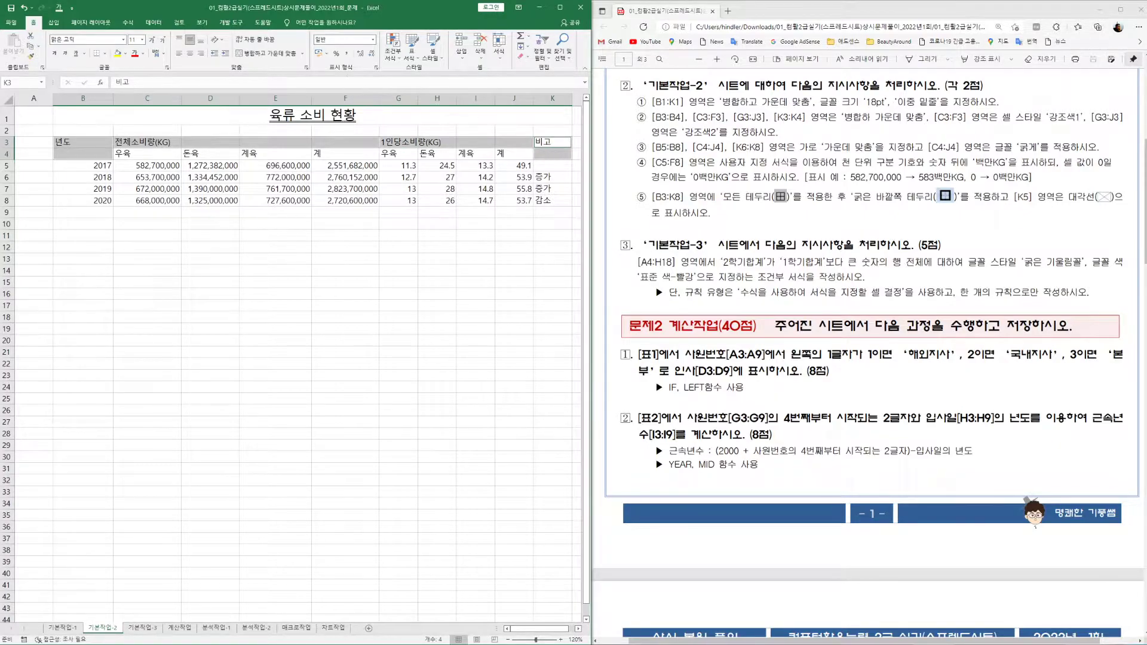
click(270, 60)
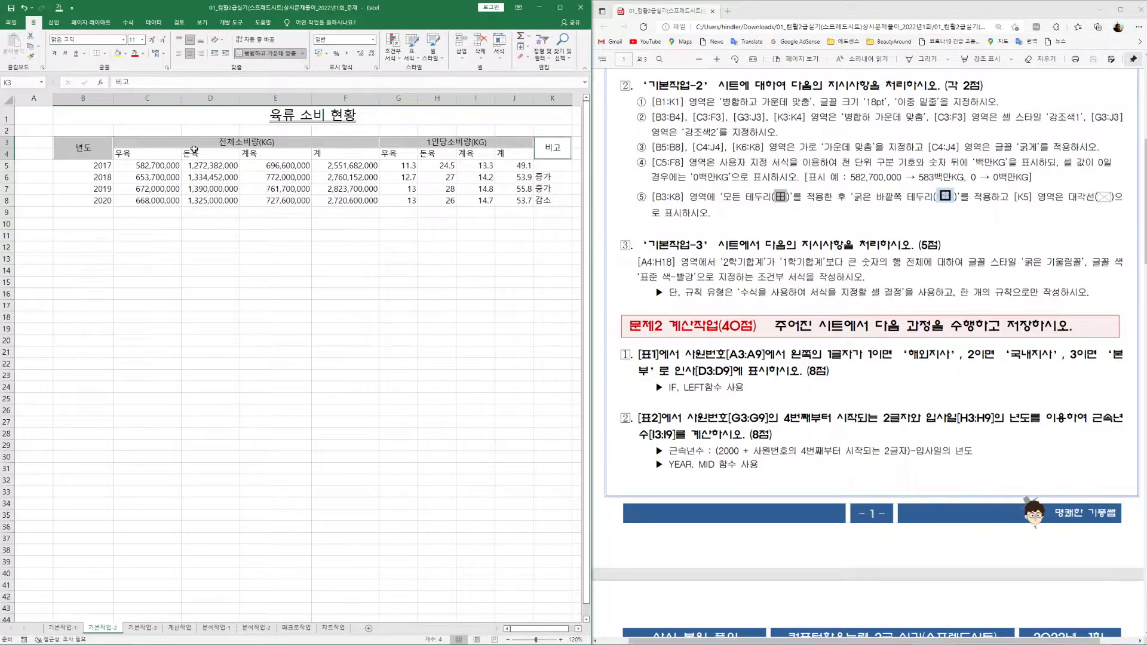
Apply the cell style 강조색1 to the 전체소비량(KG) header C3:F3 and 강조색2 to the 1인당소비량(KG) header G3:J3.
click(157, 144)
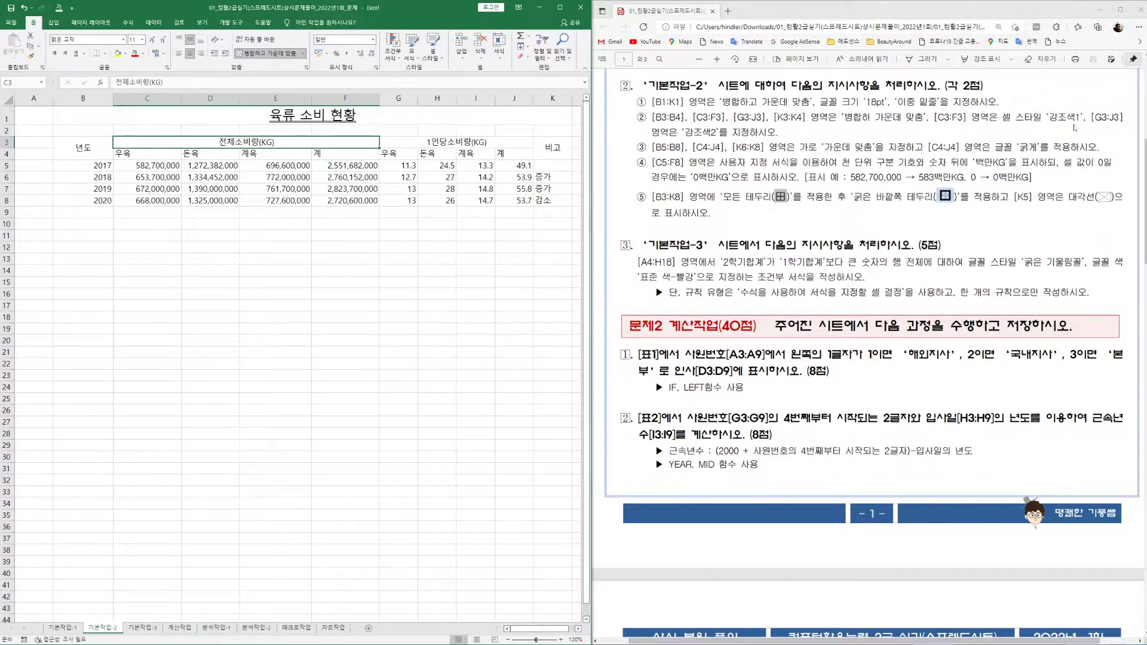
click(433, 51)
click(448, 218)
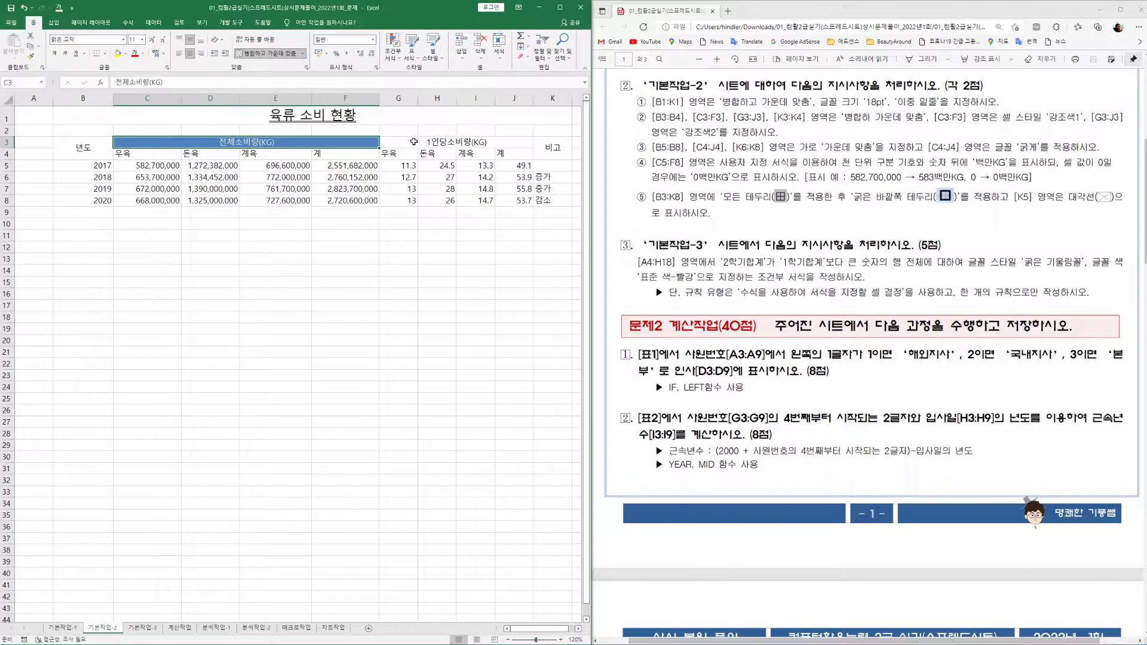
click(414, 141)
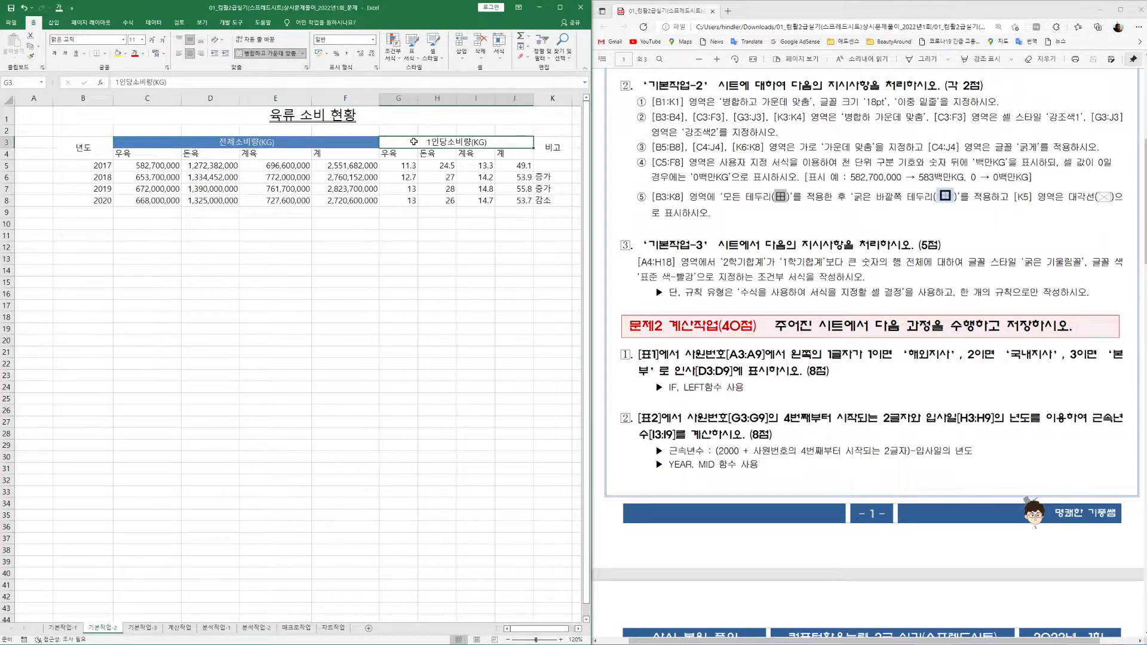
click(434, 55)
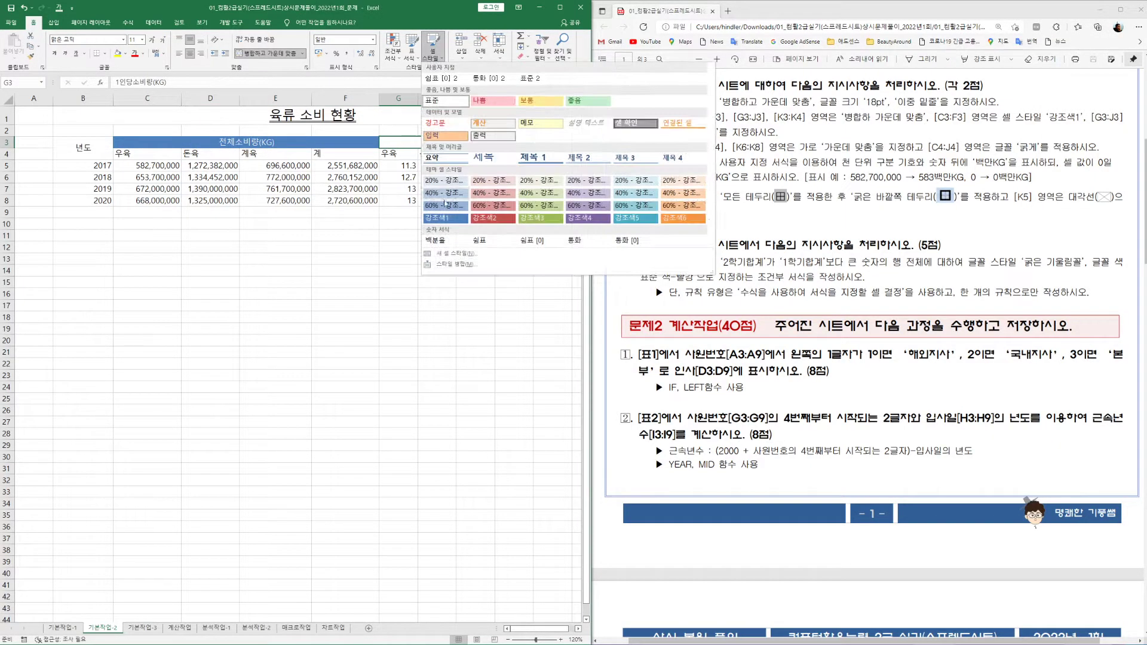
click(490, 216)
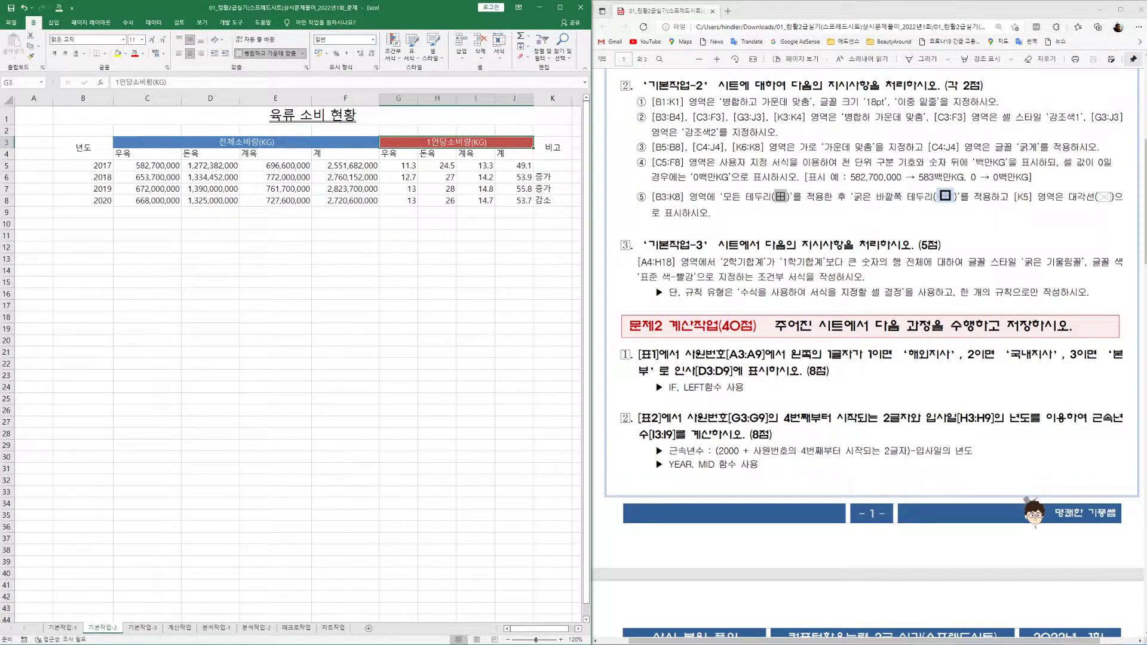
Centre the ranges B5:B8, C4:J4 and K6:K8 horizontally and make their text bold.
drag(91, 165, 99, 203)
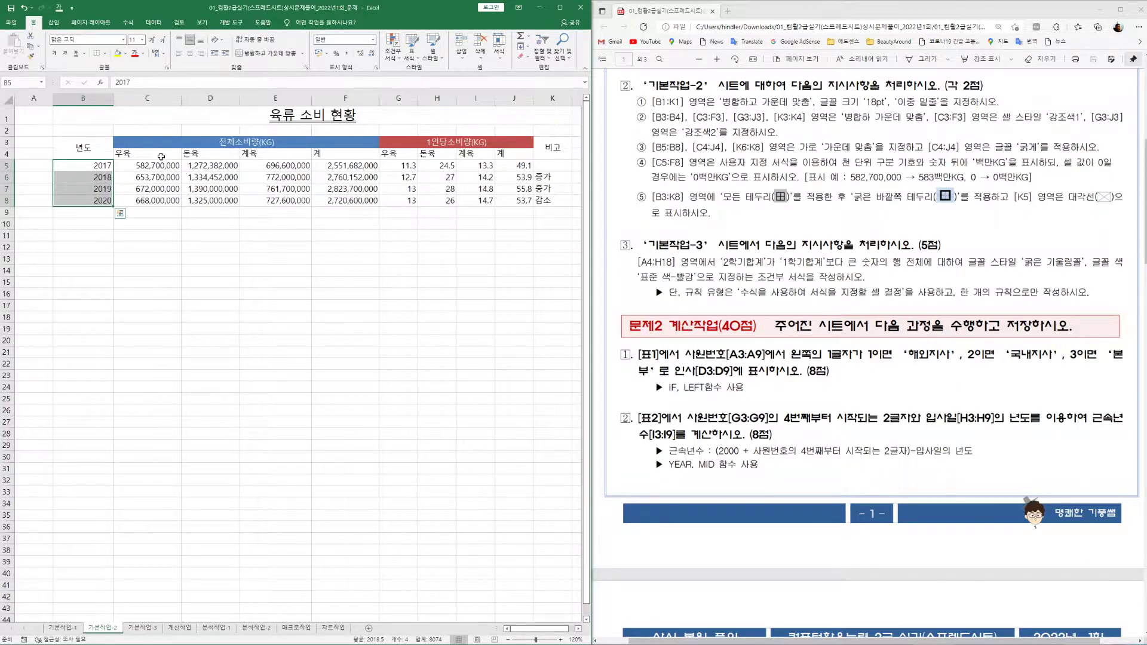
ctrl+click(162, 156)
drag(162, 156, 516, 155)
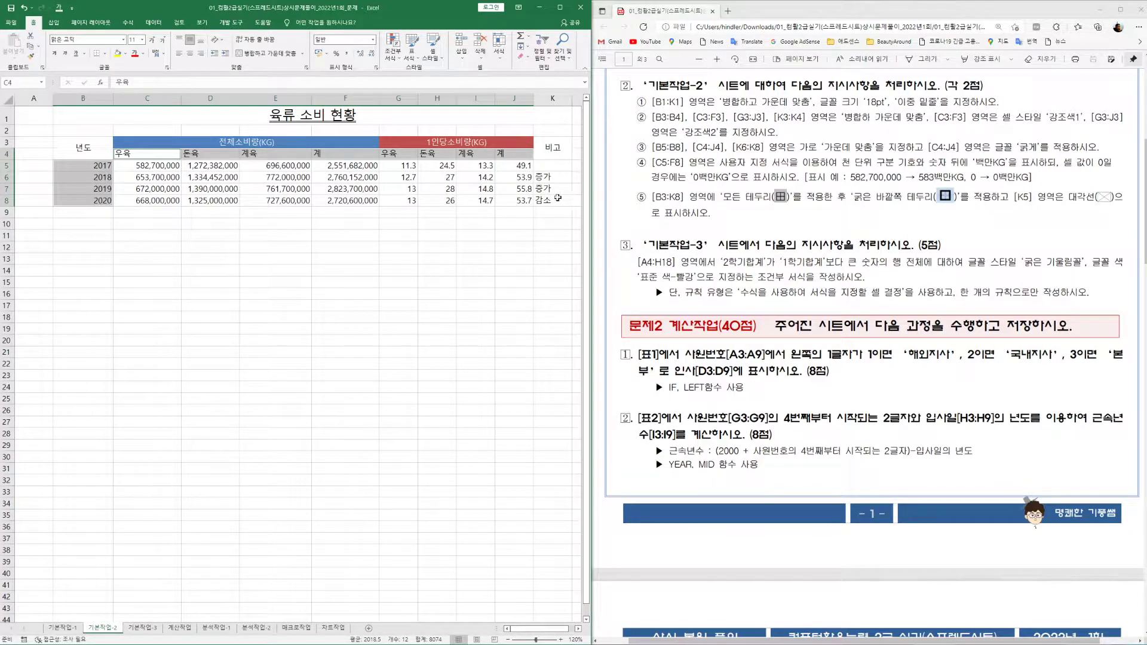
ctrl+click(556, 177)
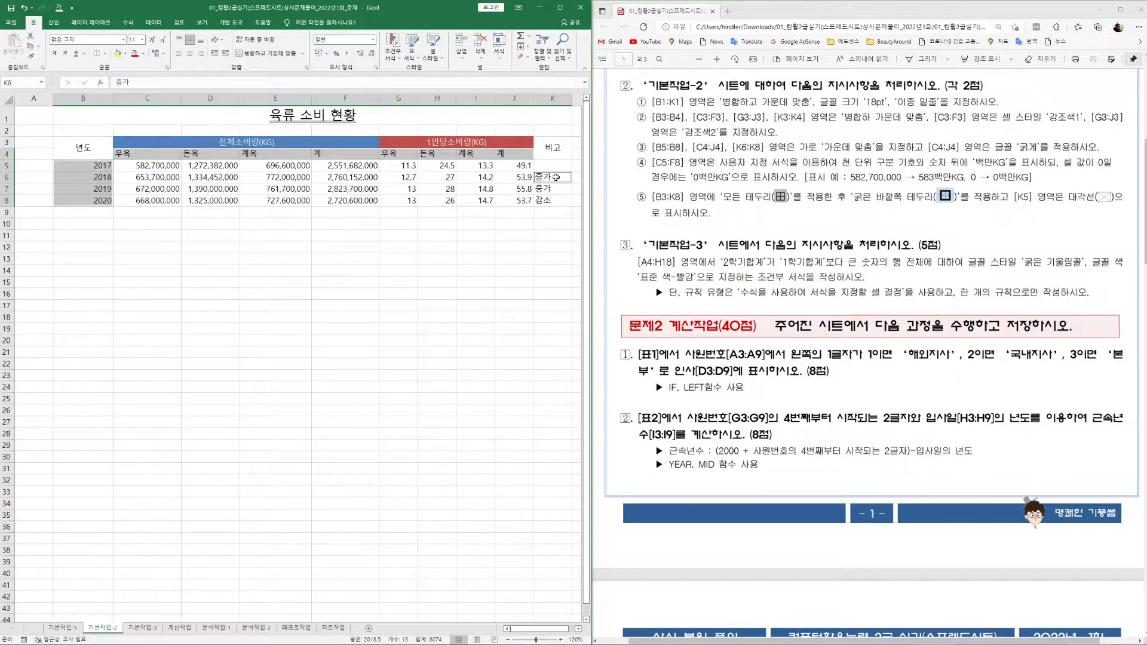
drag(556, 177, 560, 198)
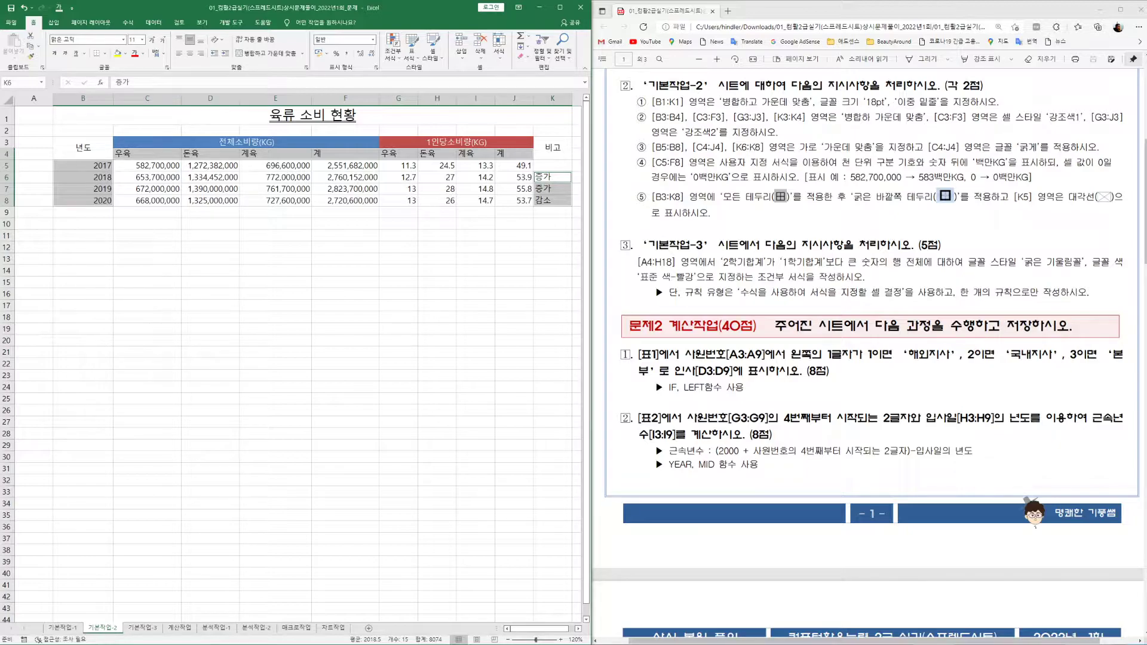
click(191, 53)
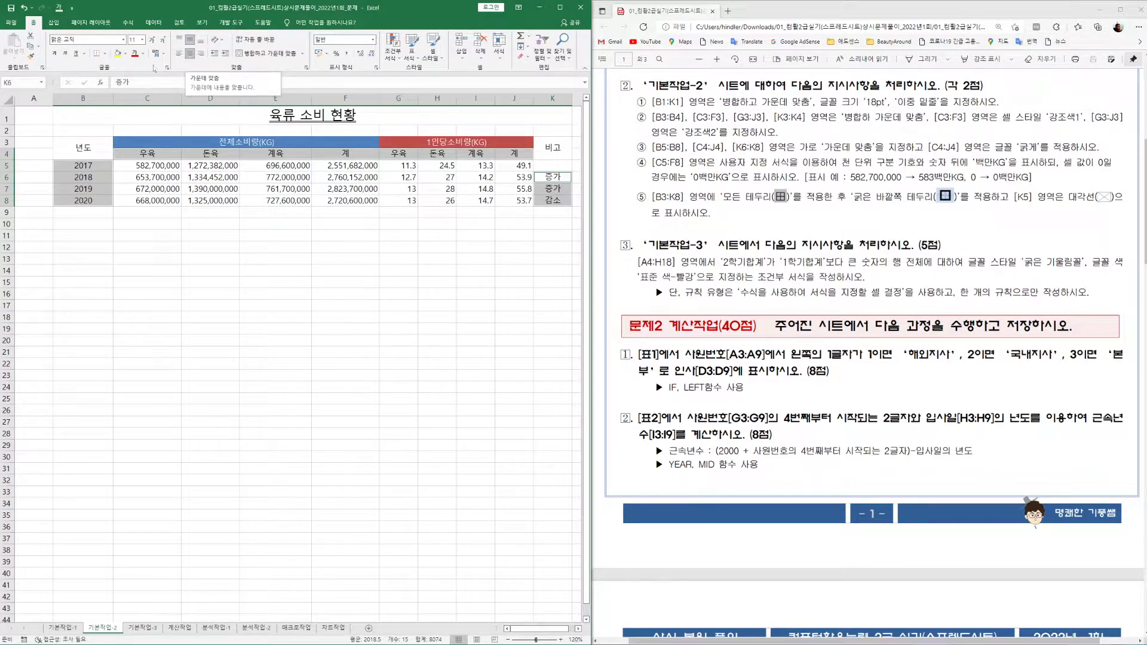
click(55, 53)
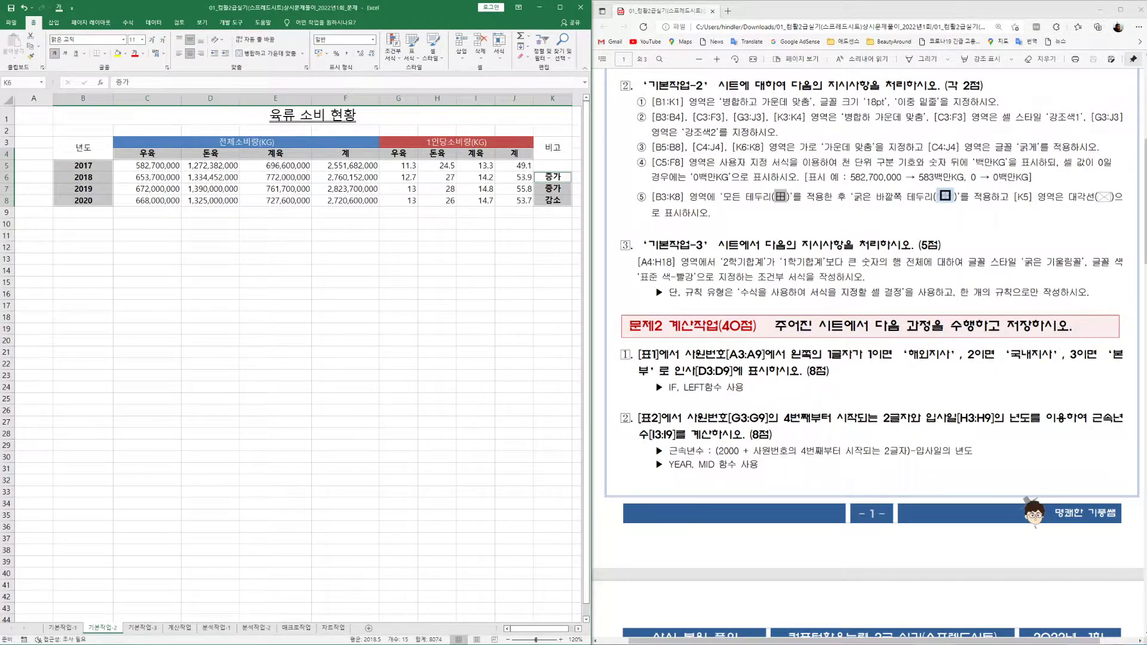
Open the cell formatting for C5:F8 and set up the custom number format #,##0,, to show millions.
click(159, 167)
drag(159, 167, 358, 202)
key(ctrl+1)
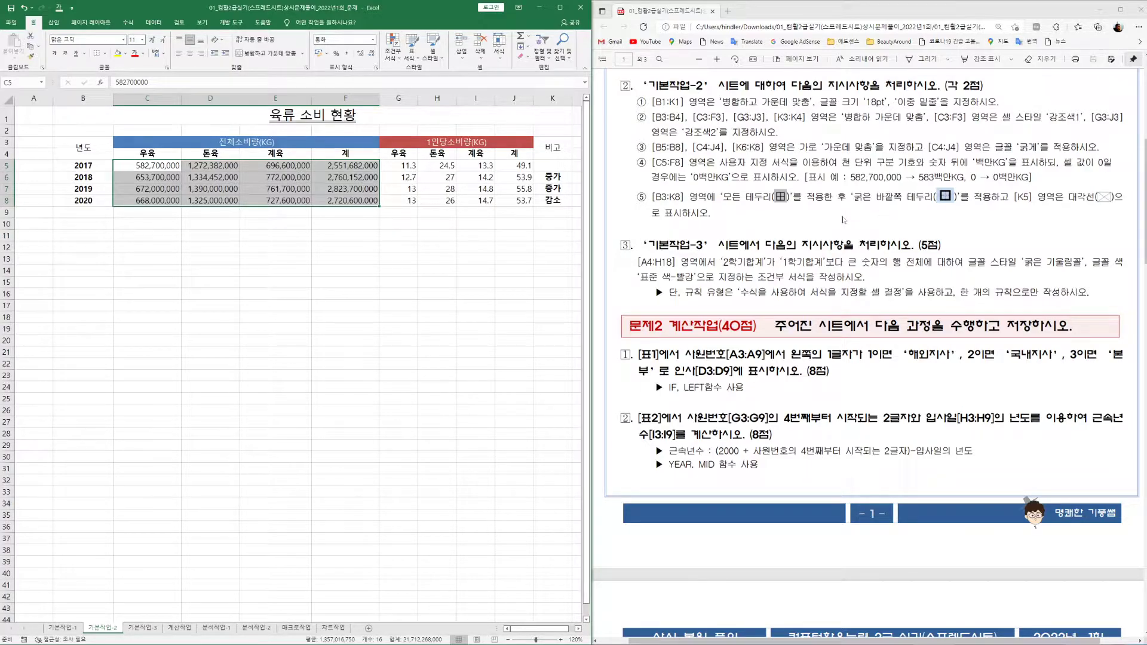
right_click(202, 164)
click(233, 328)
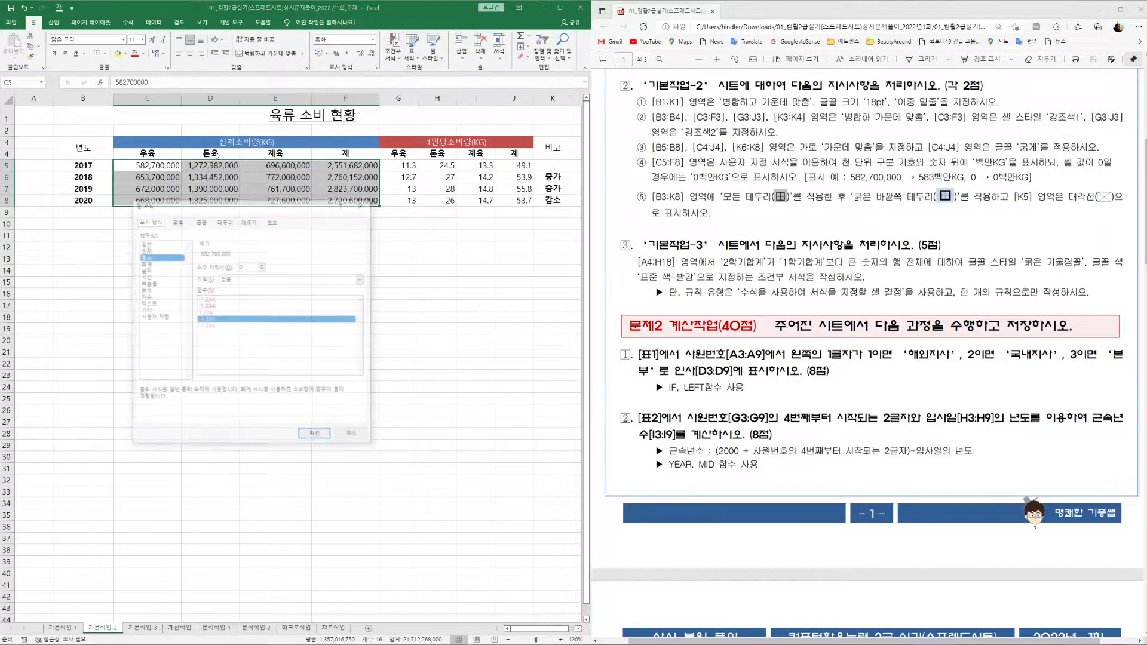
click(158, 316)
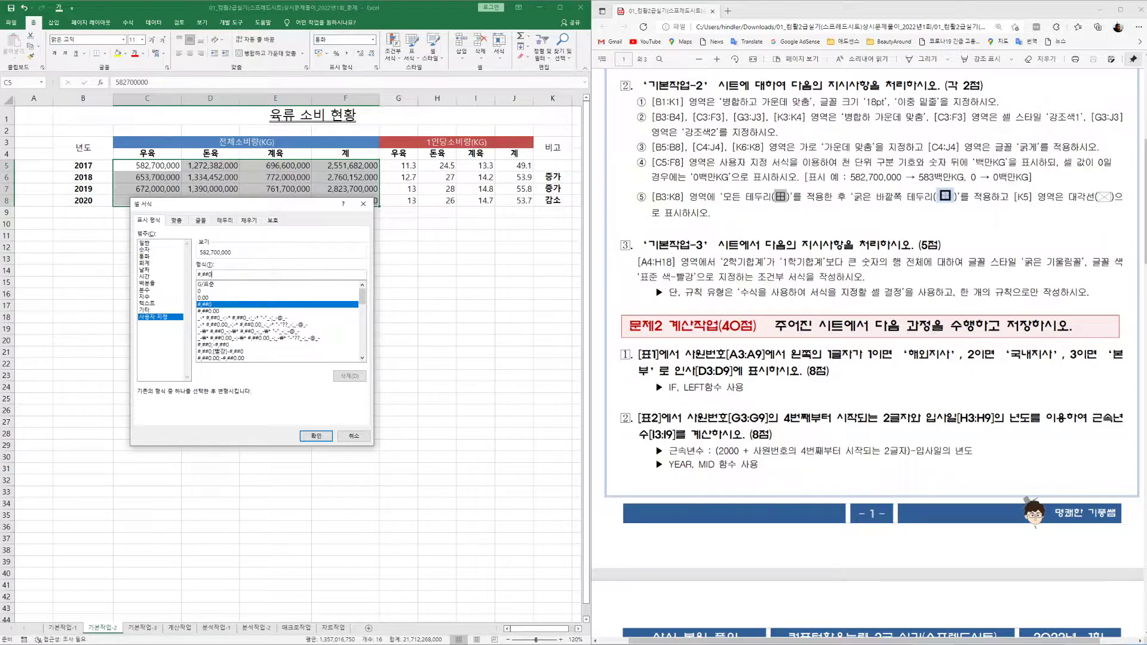
text(,)
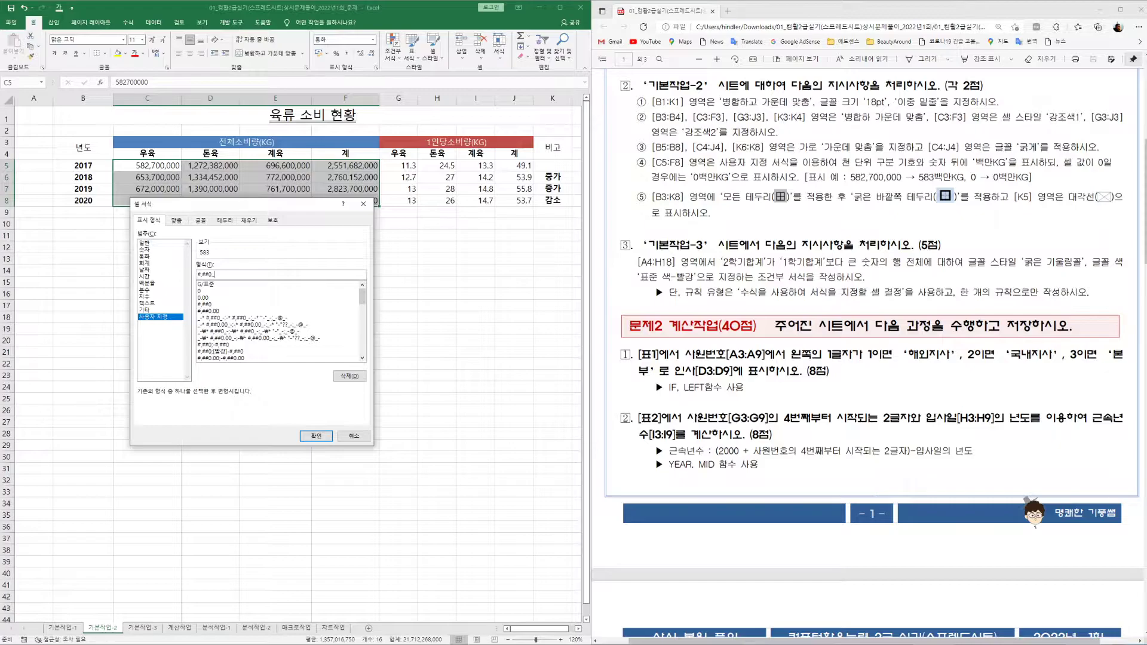
Complete the custom number format for C5:F8 as #,##0,,"백만KG" and apply it.
text(ㅂ)
text(만)
text(k)
key(BackSpace)
key(BackSpace)
text(만)
key(ctrl+2)
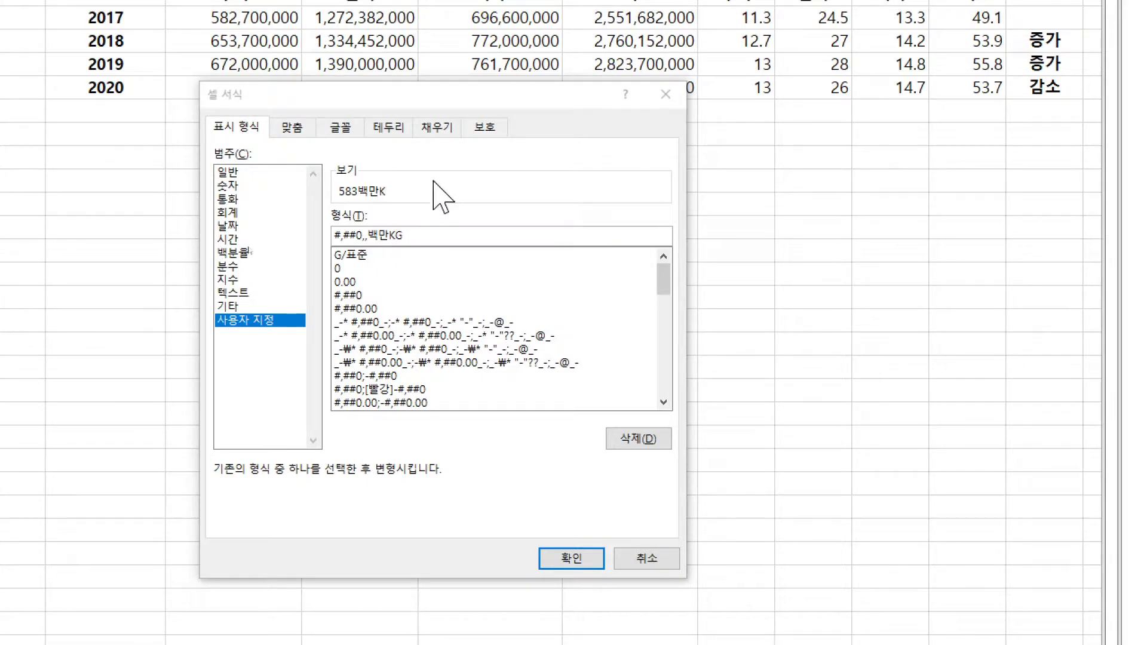
click(369, 236)
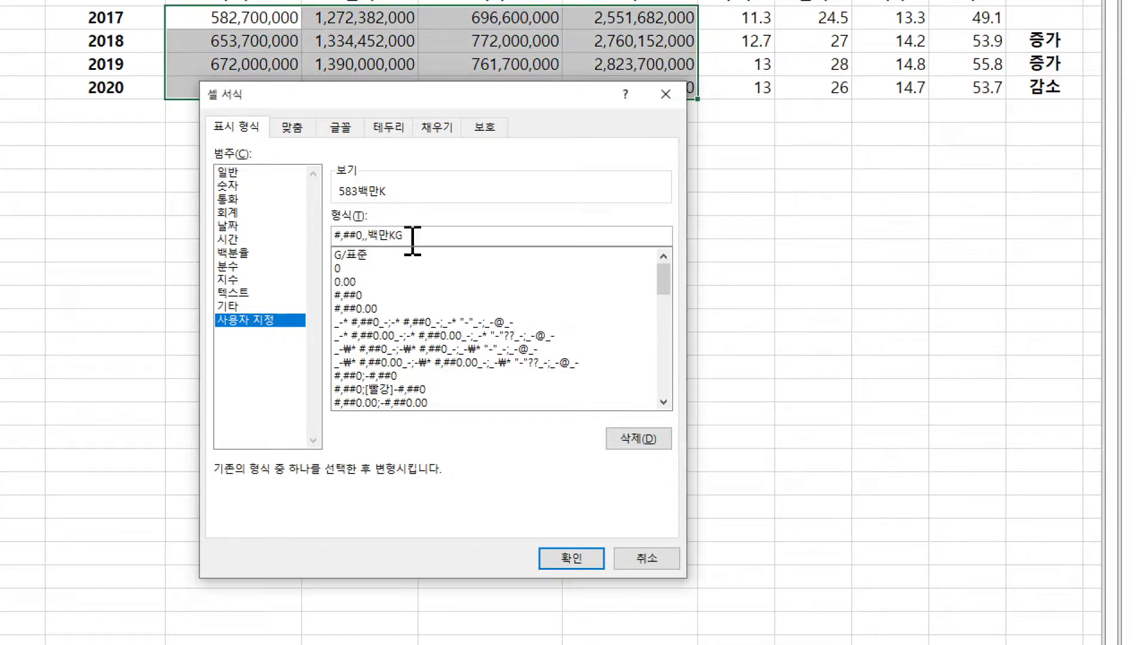
text("백만KG")
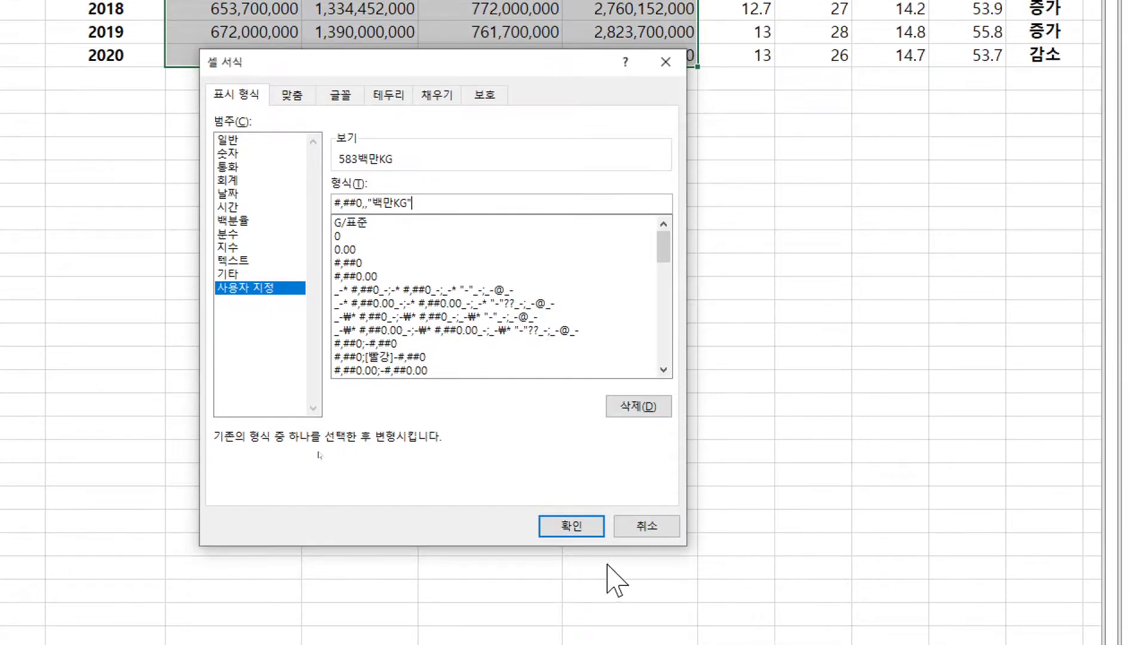
click(569, 559)
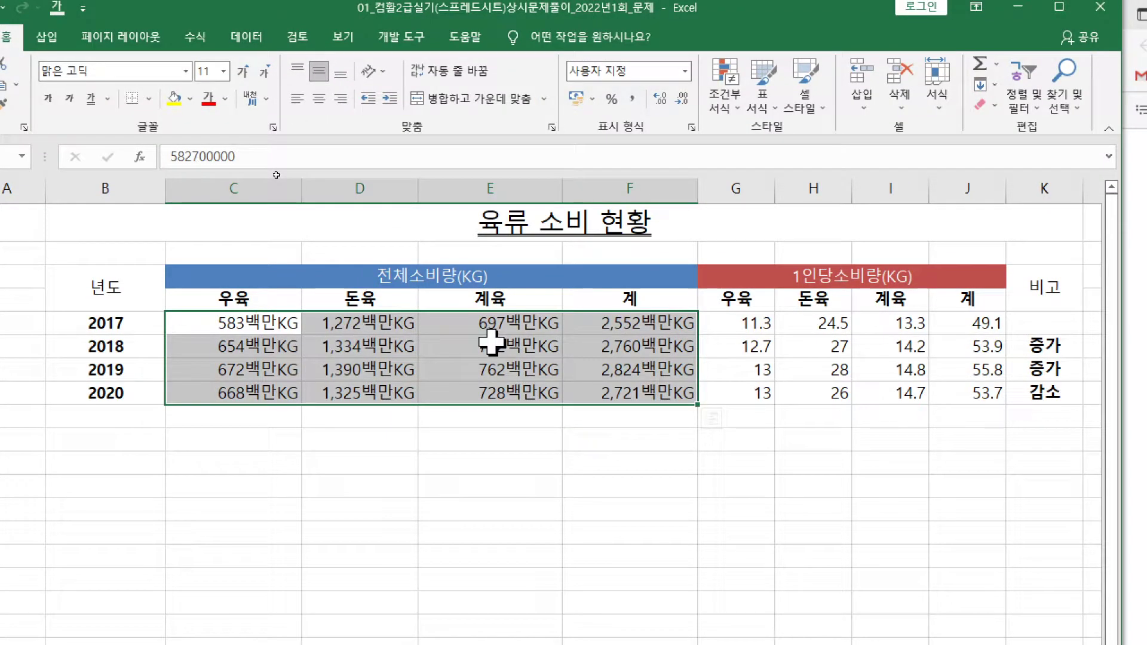
key(ctrl+q)
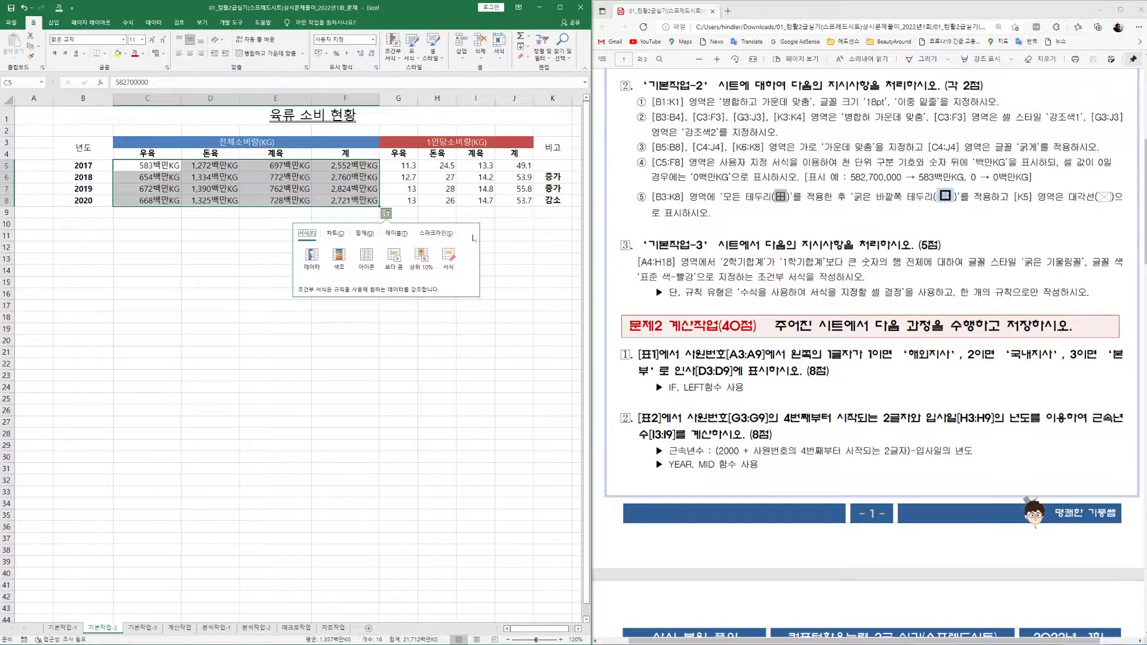
click(404, 212)
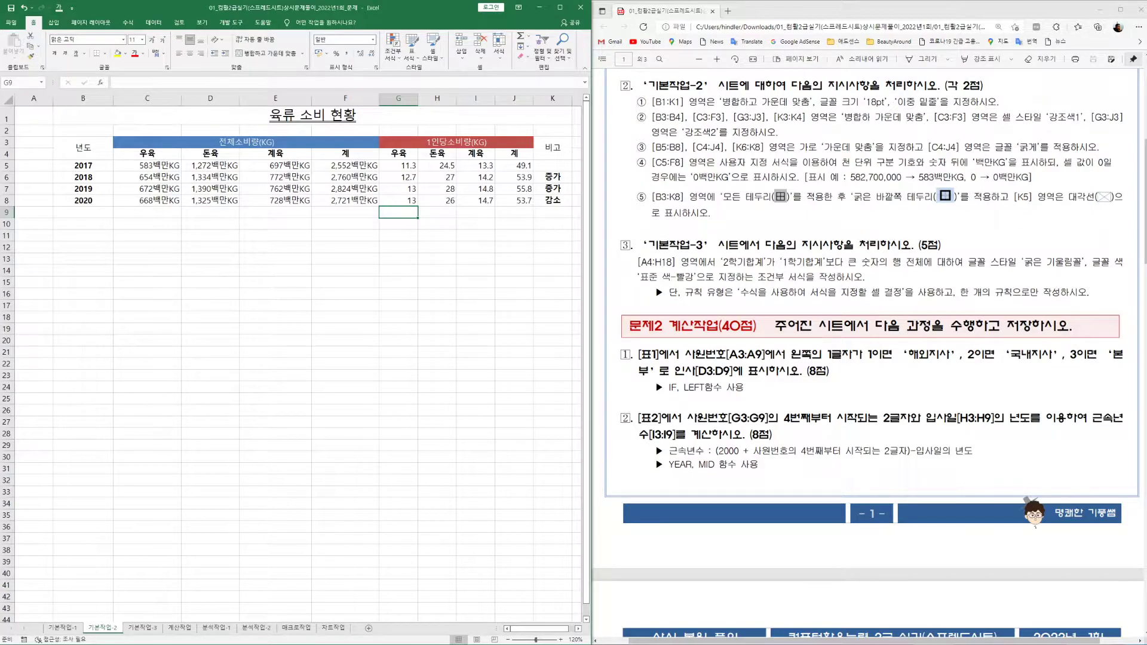
Apply all borders to the table range B3:K8 and add a thick outside border around it.
drag(82, 147, 555, 203)
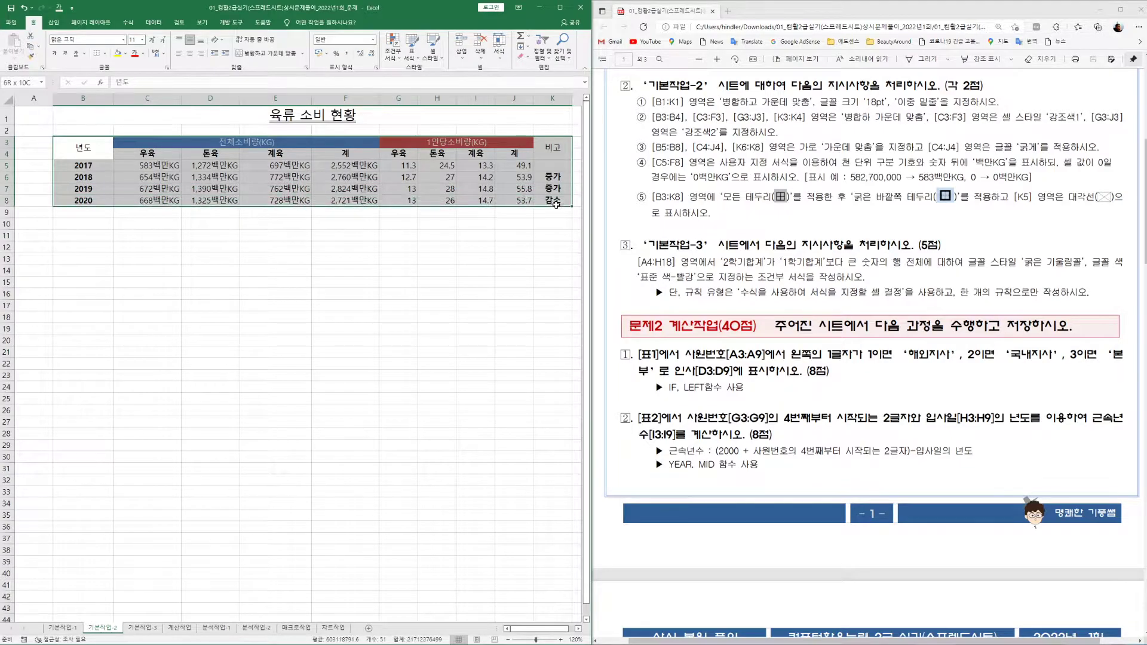
click(105, 55)
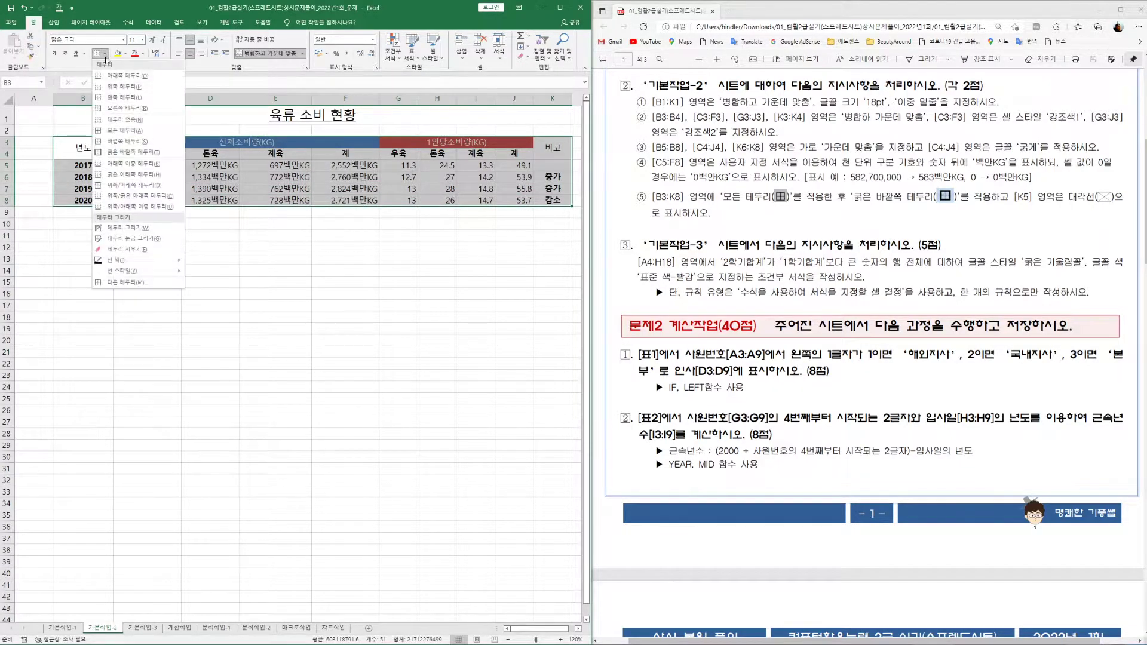
click(122, 131)
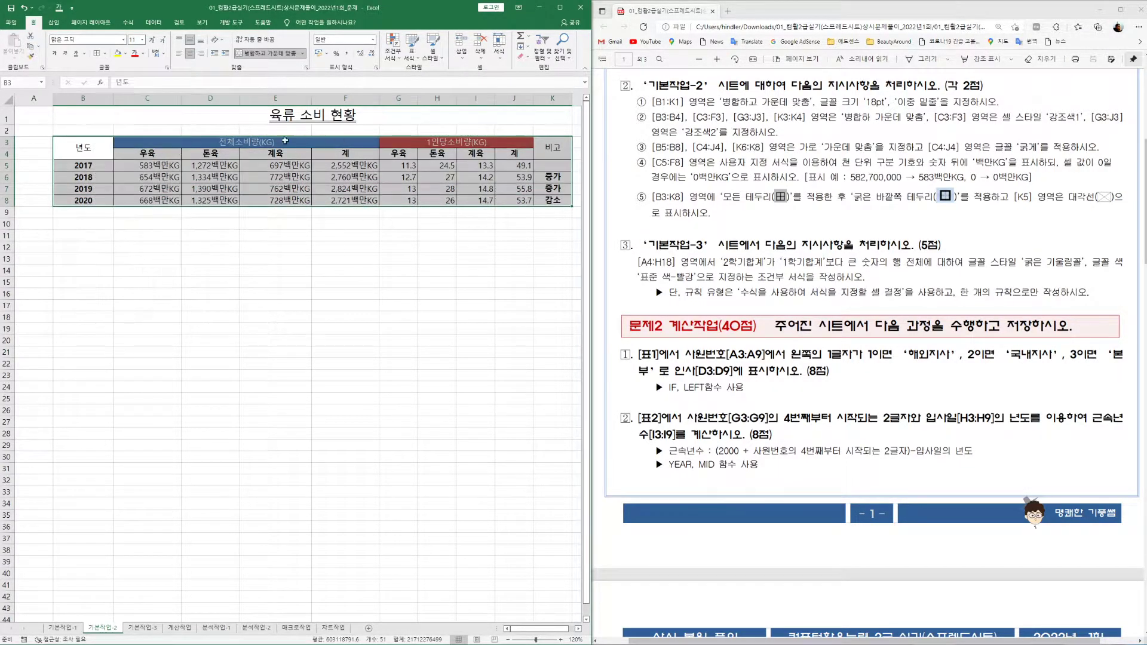
click(106, 53)
click(124, 153)
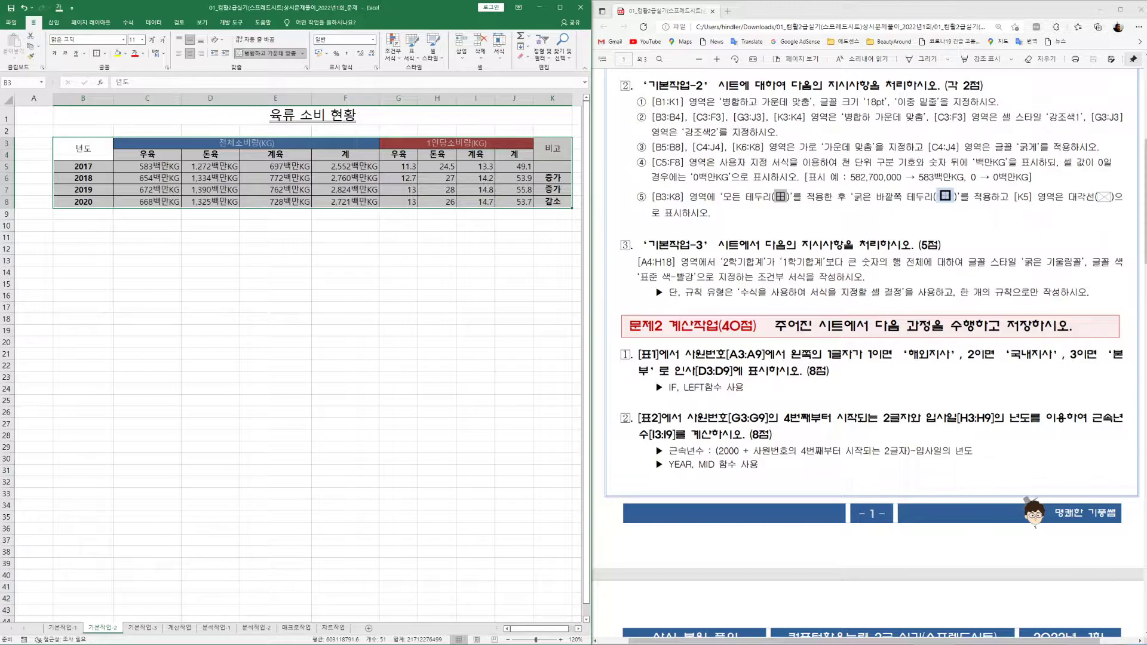
Add both diagonal borders to the empty 비고 cell K5 so they form an X.
click(563, 166)
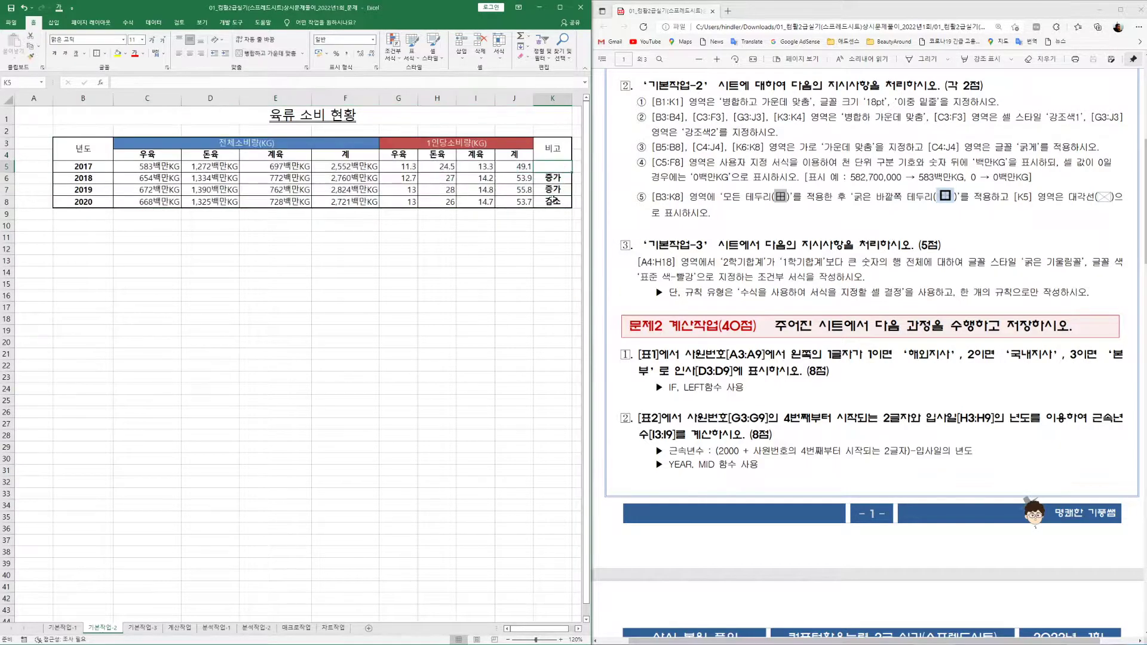
click(105, 54)
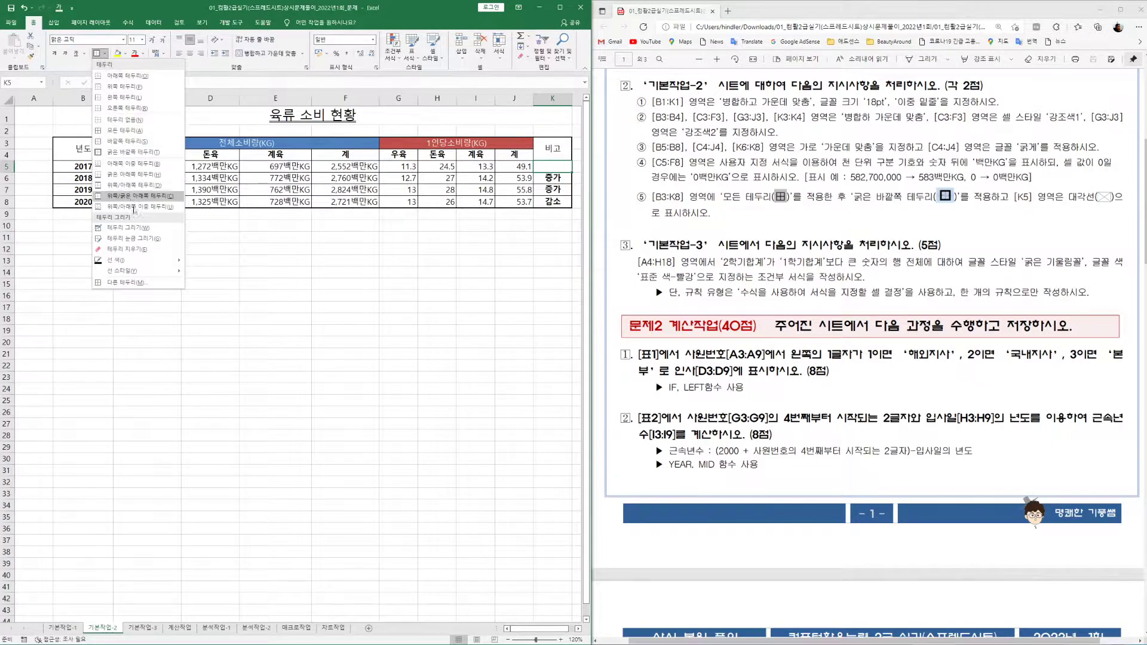
click(127, 282)
click(214, 276)
click(312, 275)
click(326, 370)
click(437, 307)
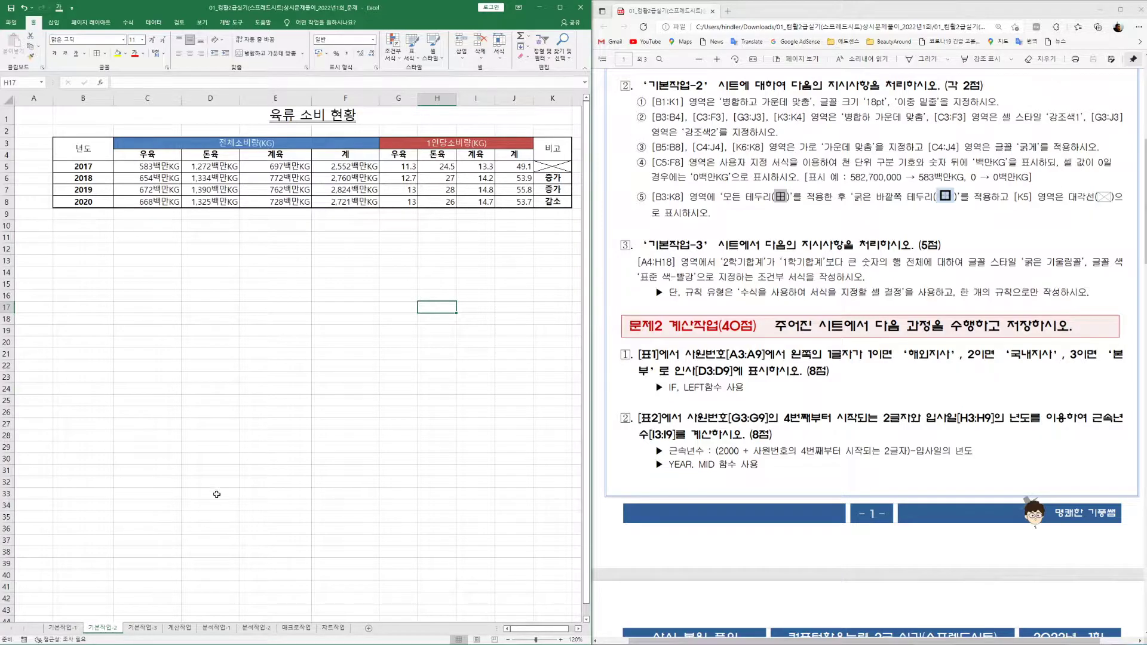
Switch to the 기본작업-3 sheet and select the data range A4:H18 without its header row, with the sheet magnified to 180%.
click(144, 628)
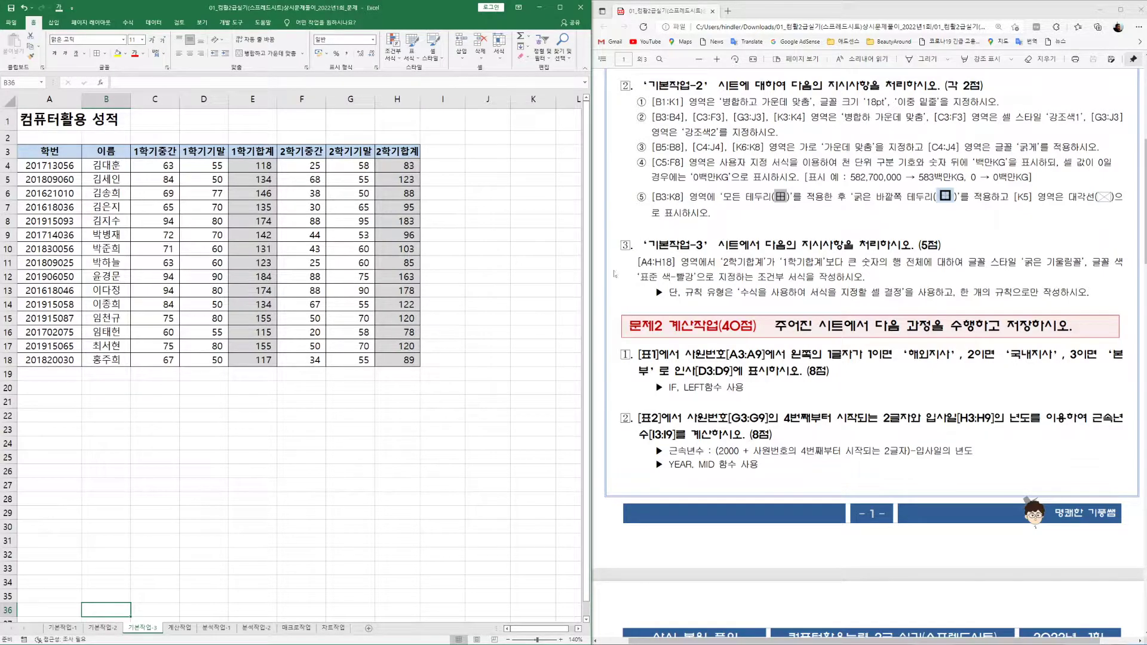
drag(46, 151, 412, 153)
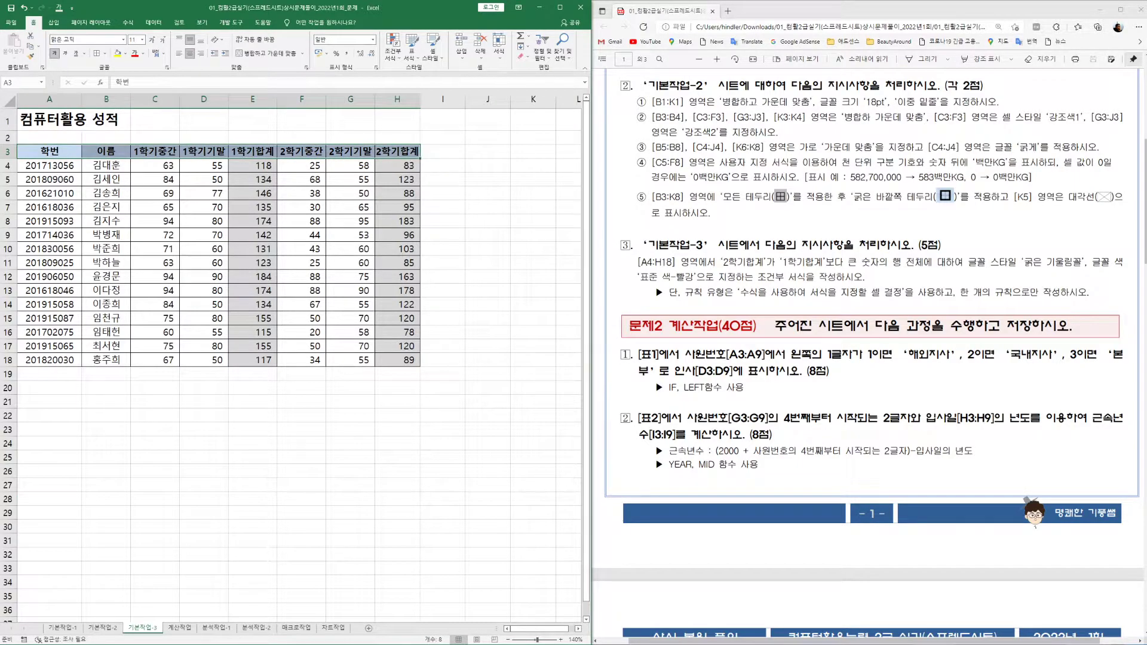
click(34, 165)
drag(139, 172, 395, 359)
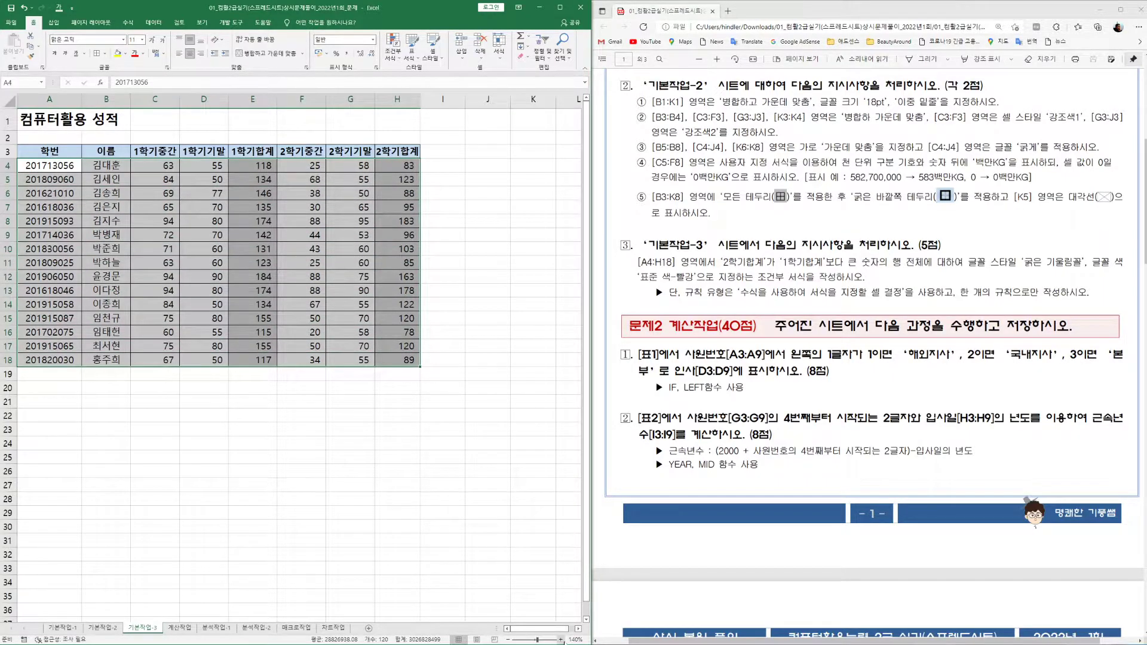
click(561, 640)
click(561, 640)
click(561, 640)
click(561, 640)
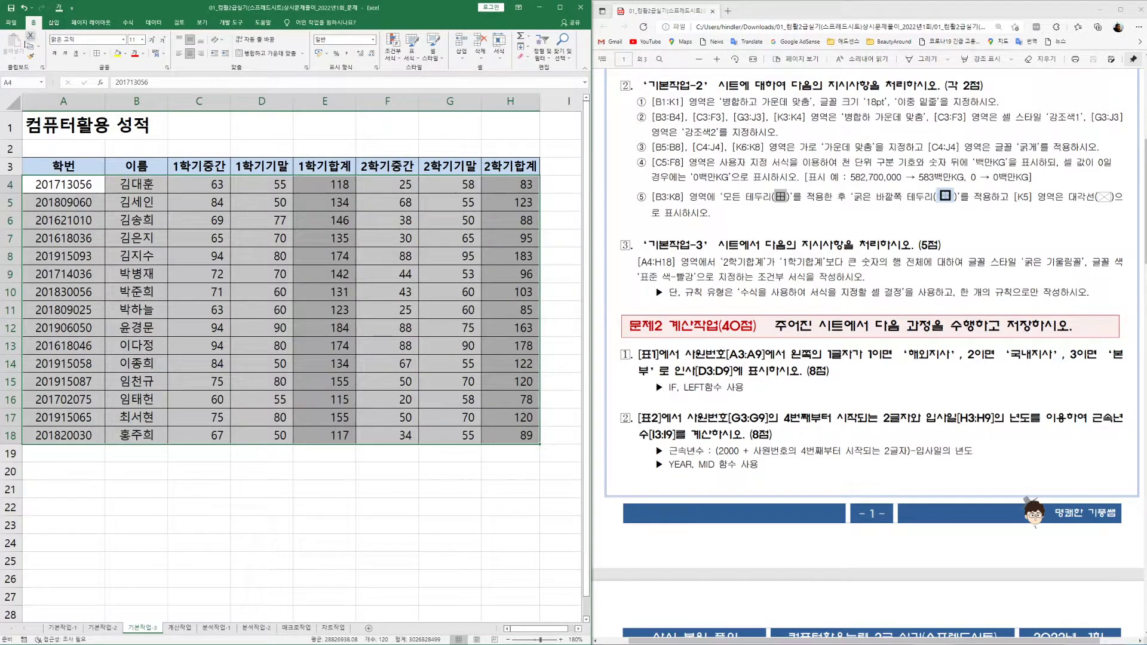
Start a new conditional formatting rule for A4:H18 using the rule type 수식을 사용하여 서식을 지정할 셀 결정, keeping the table's total columns uncovered.
click(388, 57)
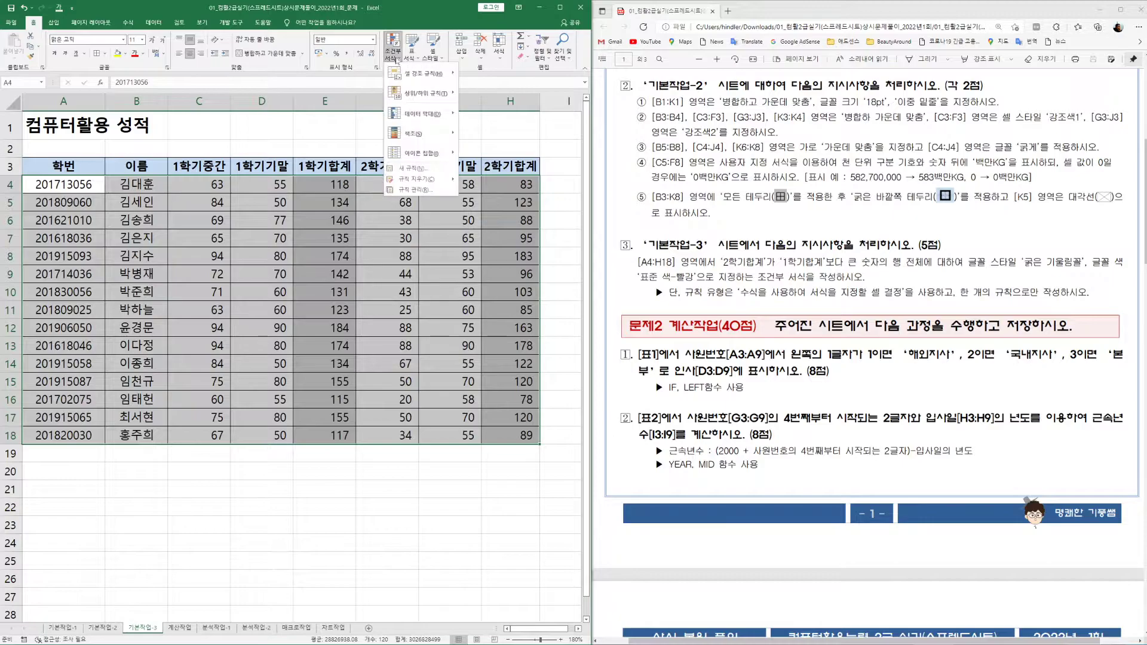
click(417, 170)
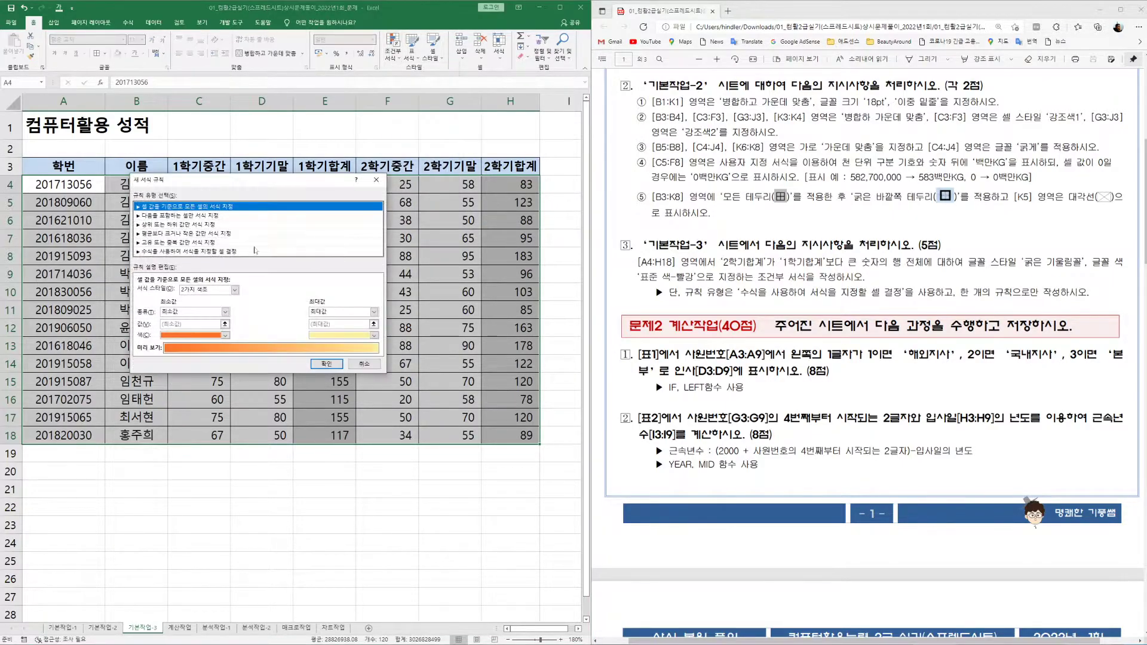
click(185, 251)
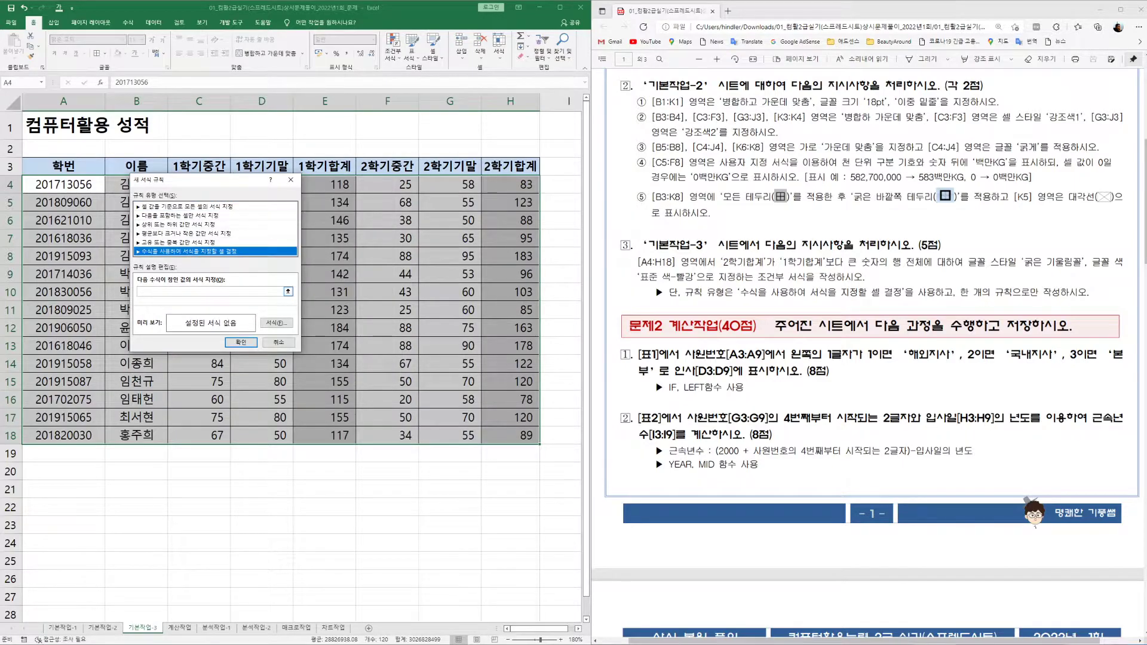
drag(222, 182, 270, 207)
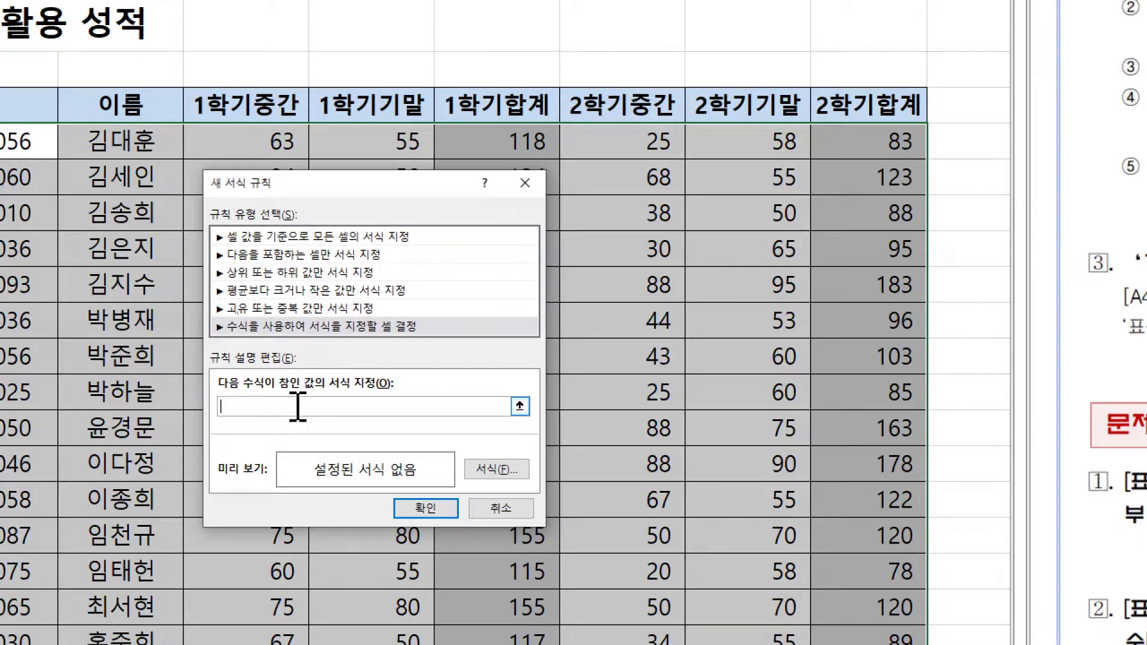
drag(425, 186, 461, 206)
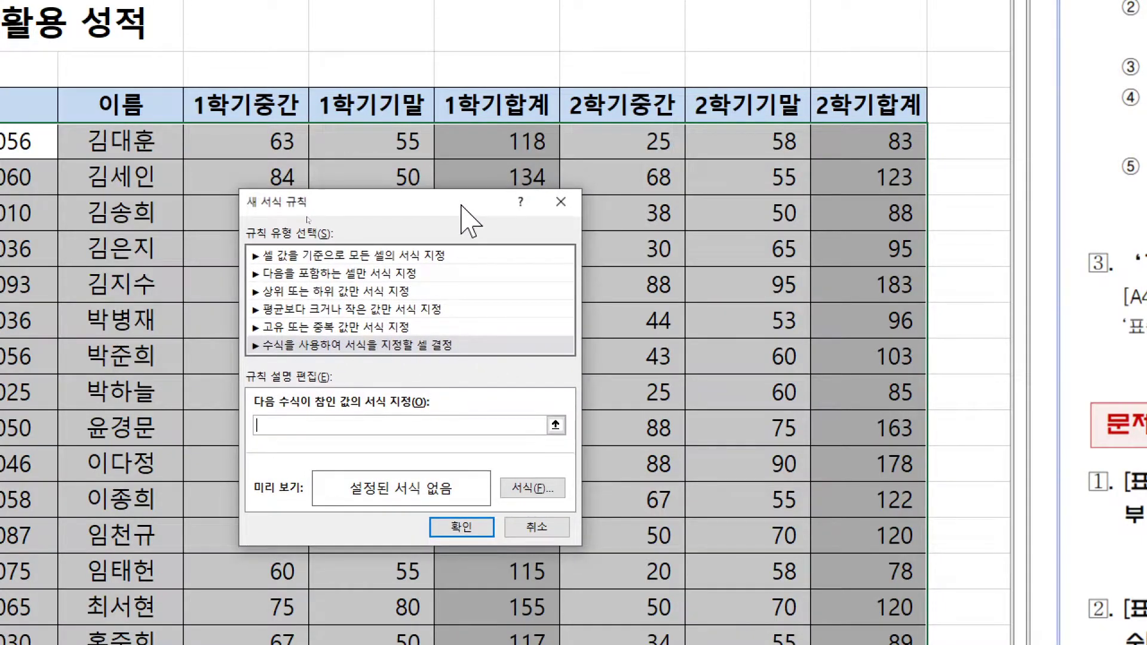
Enter the rule formula =$H4>$E4, comparing 2학기합계 with 1학기합계 using column-locked references.
click(855, 142)
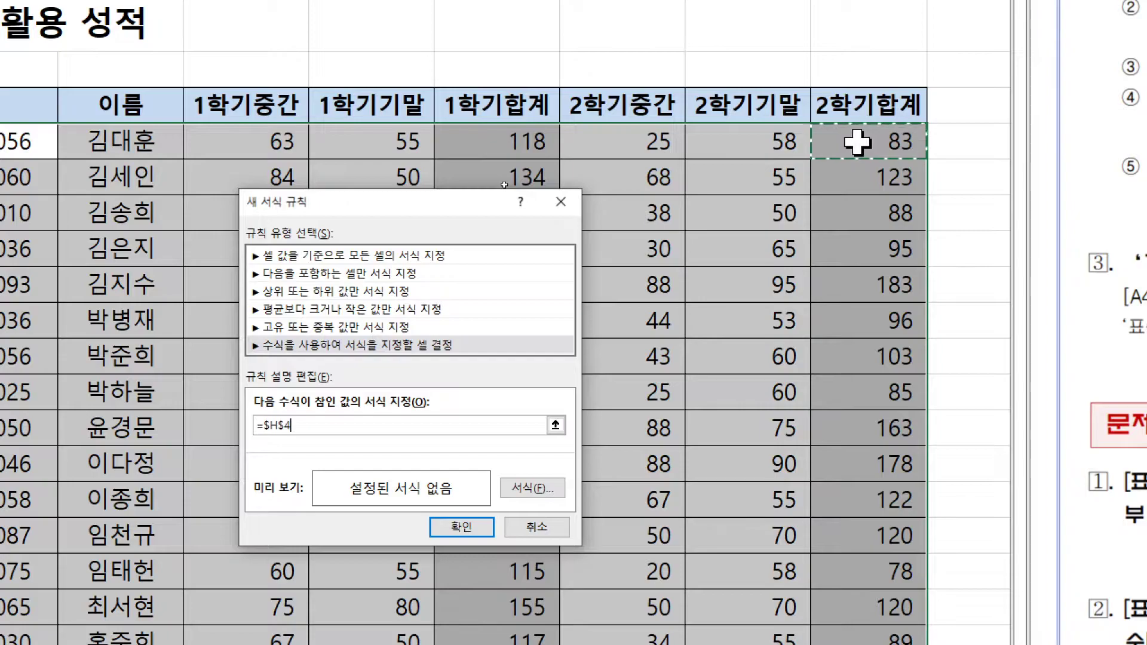
key(F4)
key(F4)
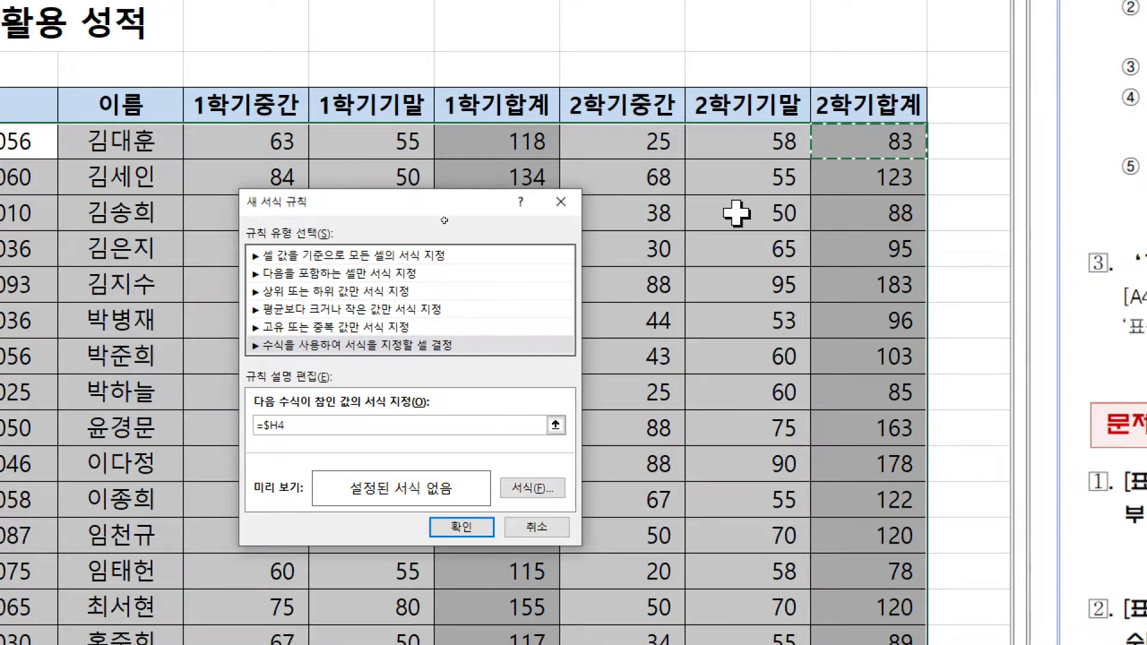
text(>)
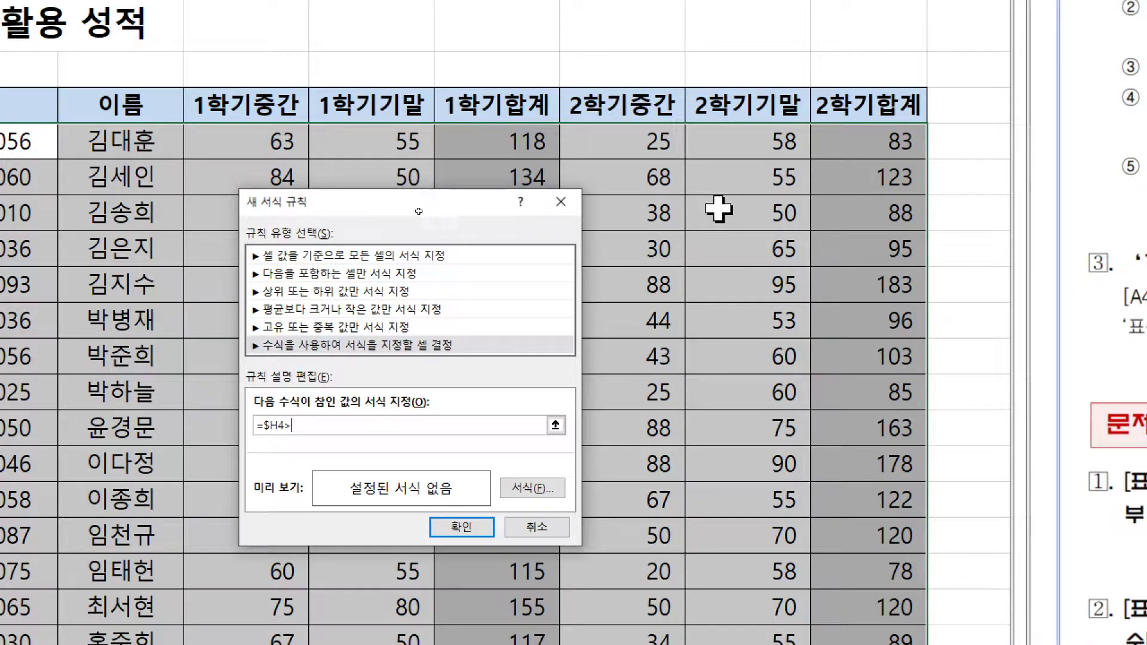
click(529, 142)
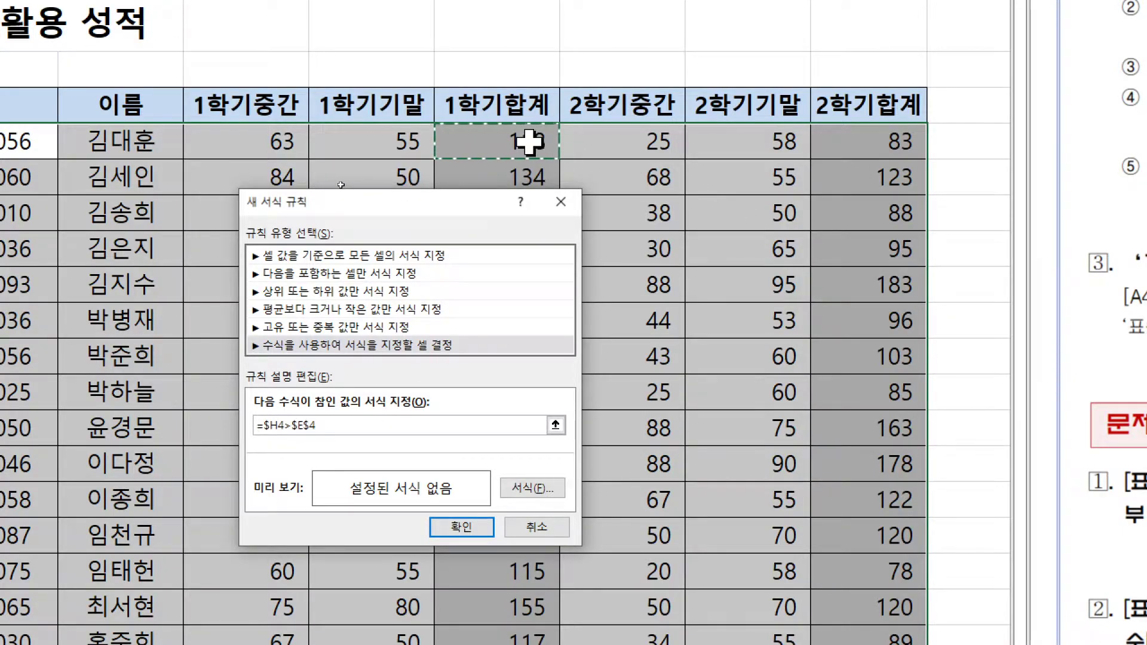
key(F4)
key(F4)
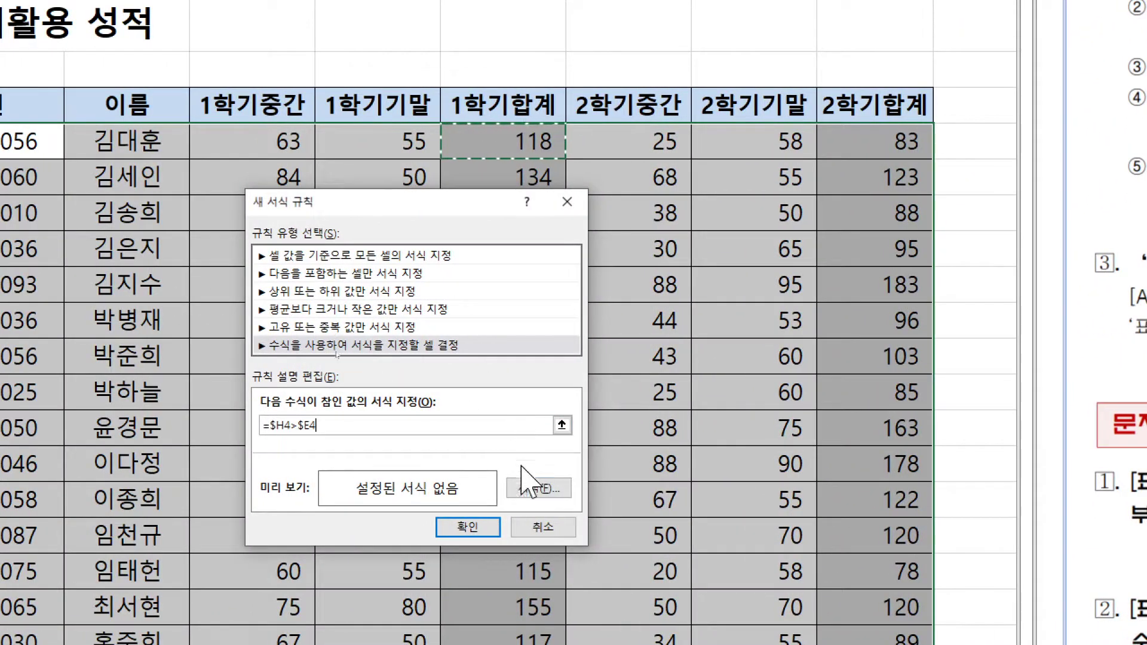
Set the rule's font style to 굵은 기울임꼴 and its colour to standard red, and apply the rule to the table.
click(536, 488)
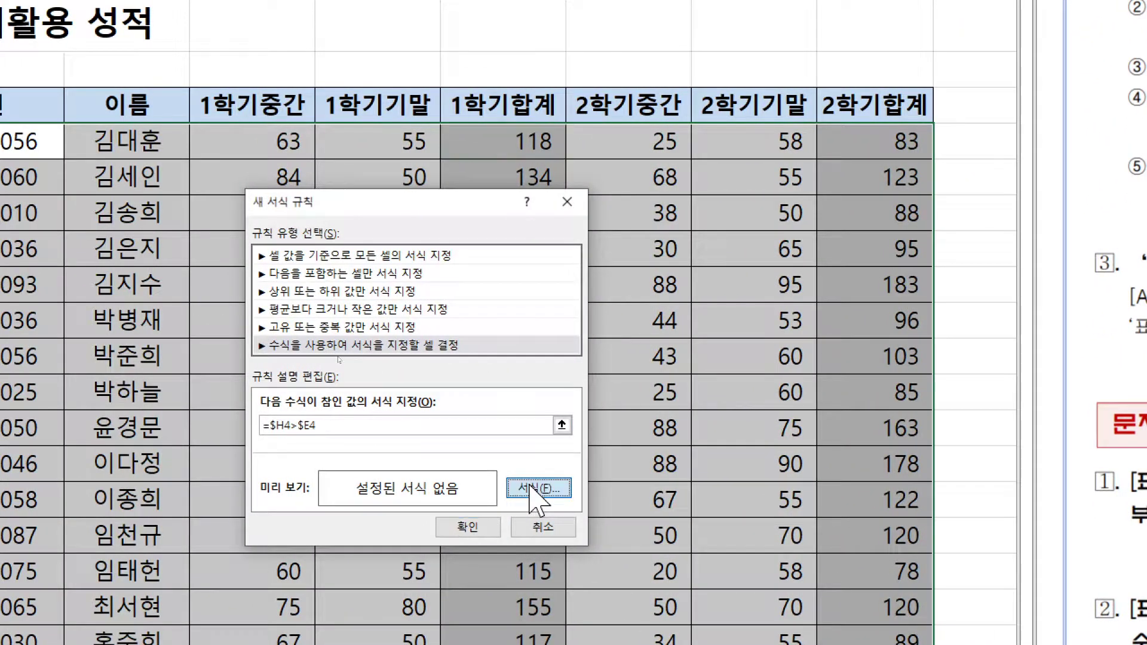
click(458, 168)
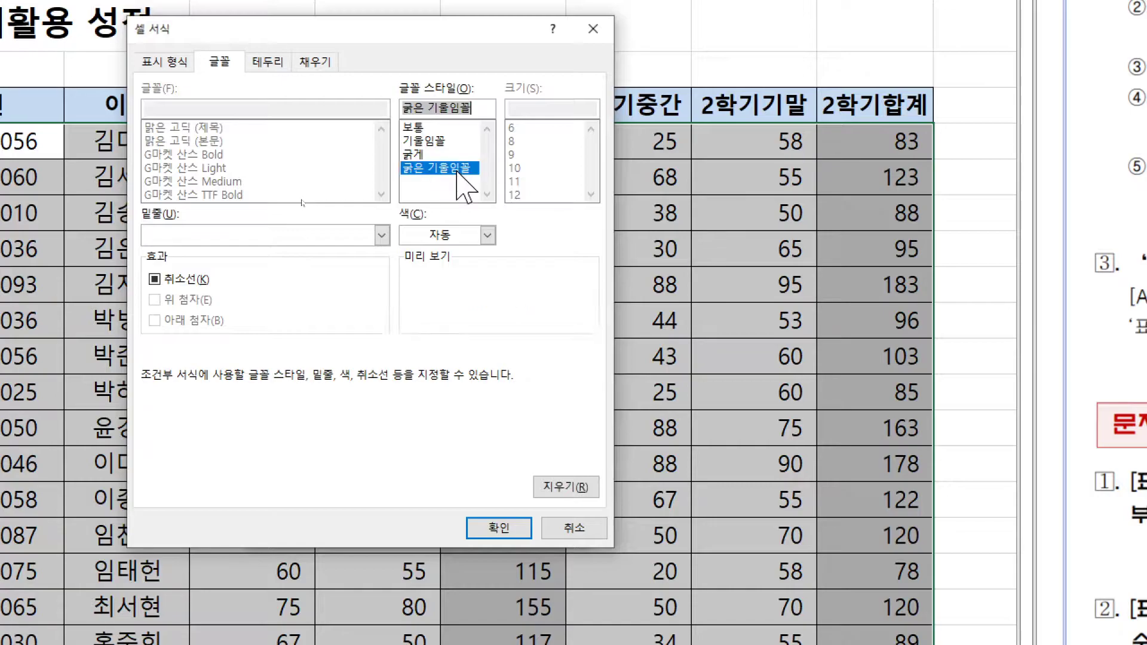
click(487, 236)
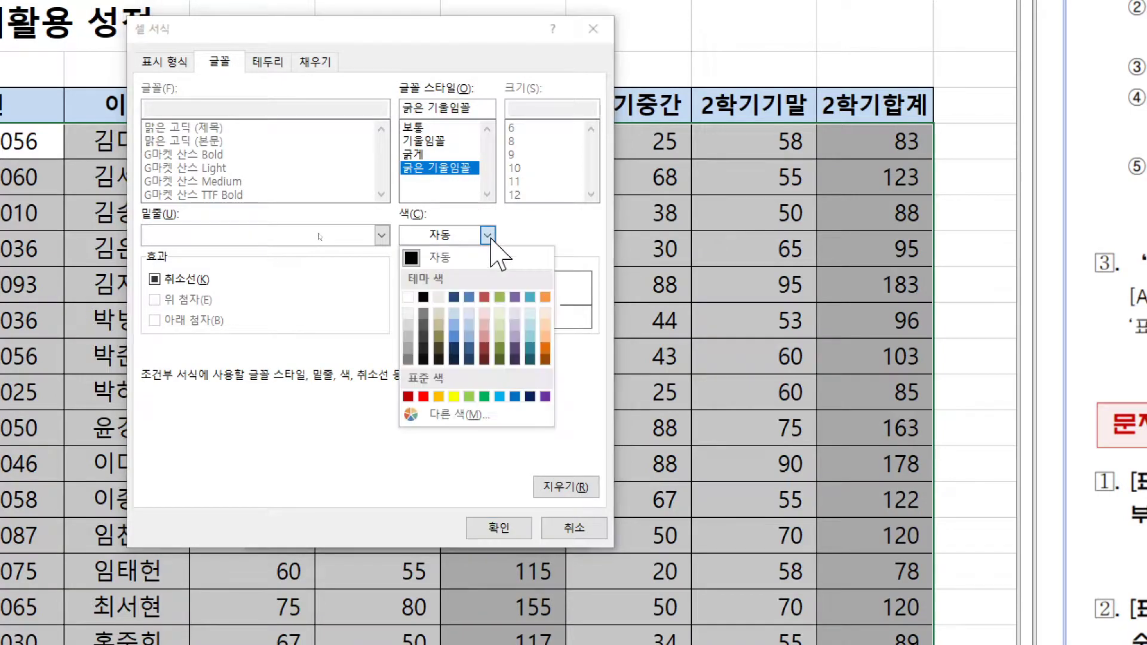
click(423, 396)
click(497, 529)
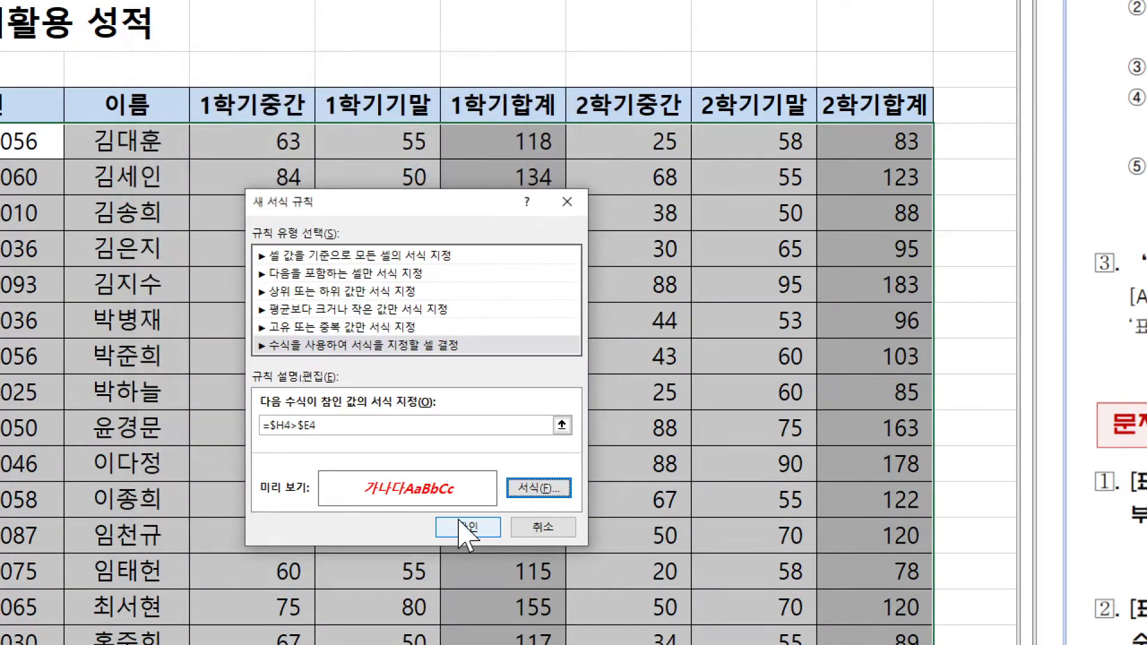
click(466, 530)
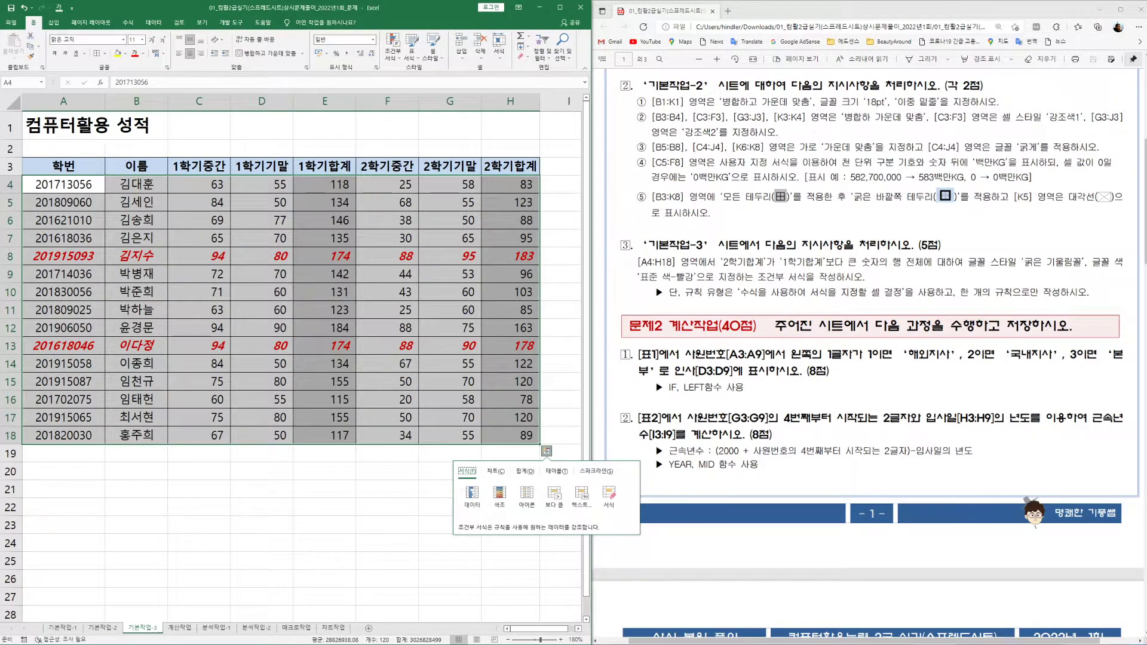
click(217, 482)
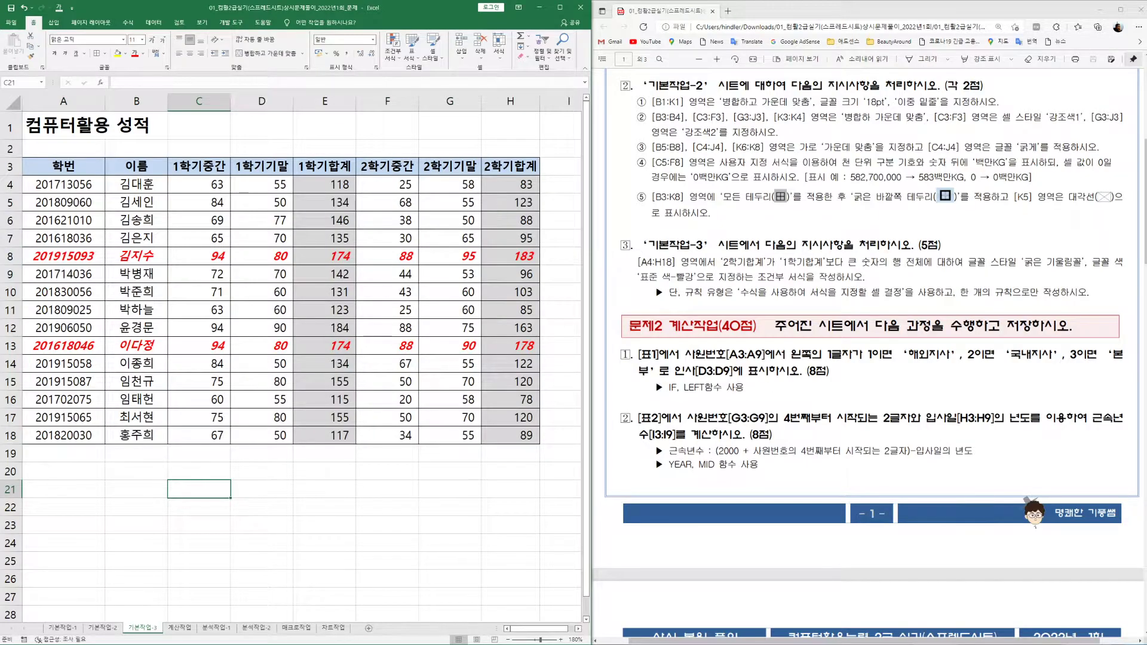
Switch to the 계산작업 sheet, read the exam-feedback note beside the tables, and select the first 인사 cell D3 in [표1].
scroll(902, 399, down, 3)
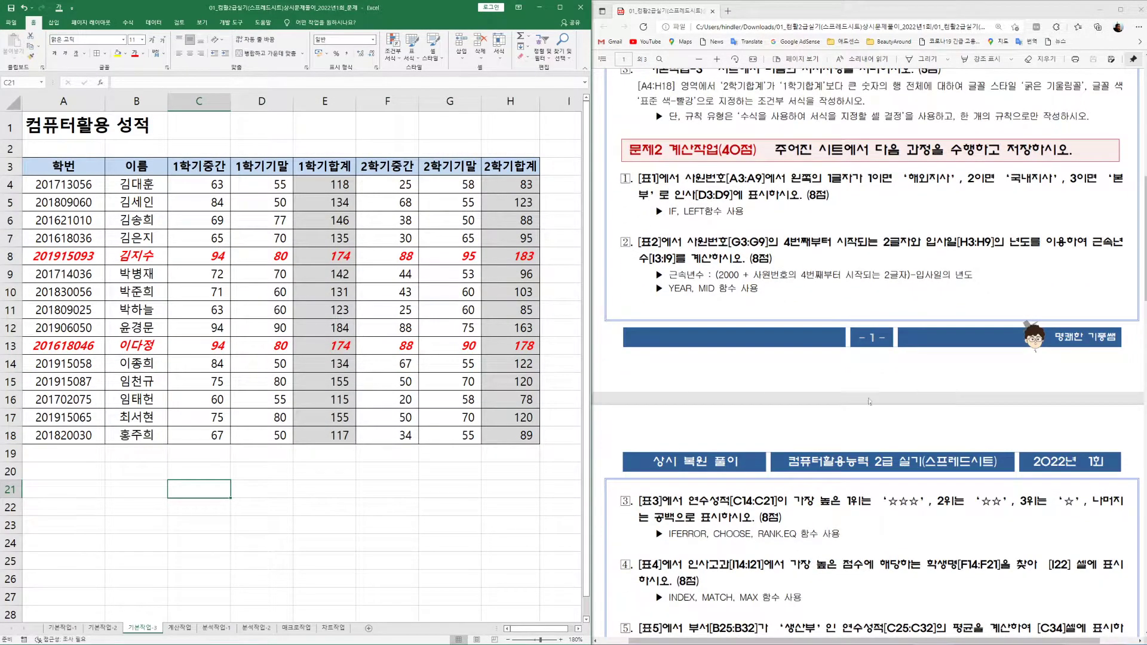
click(180, 627)
ctrl+scroll(182, 400, down, 4)
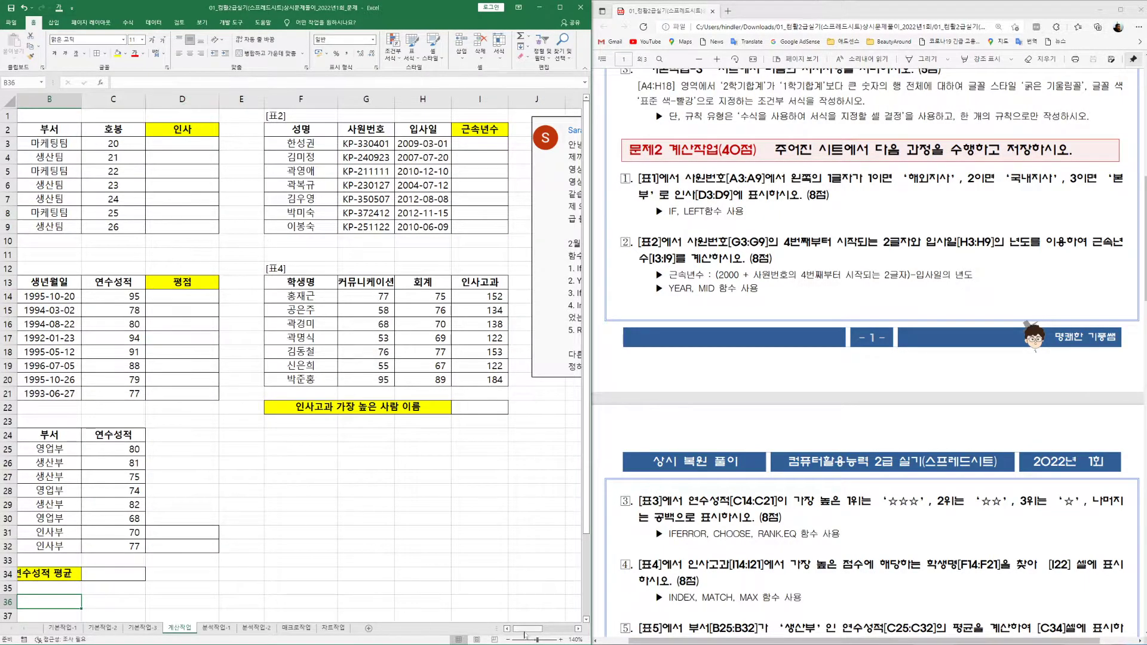
drag(537, 629, 555, 634)
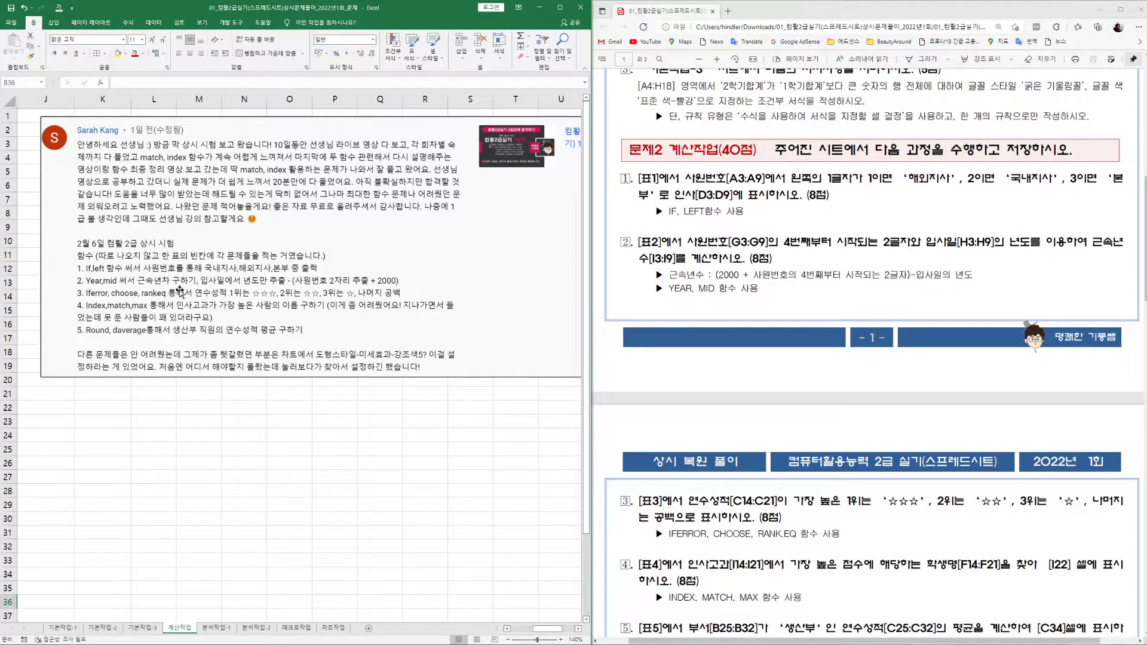
drag(548, 629, 518, 632)
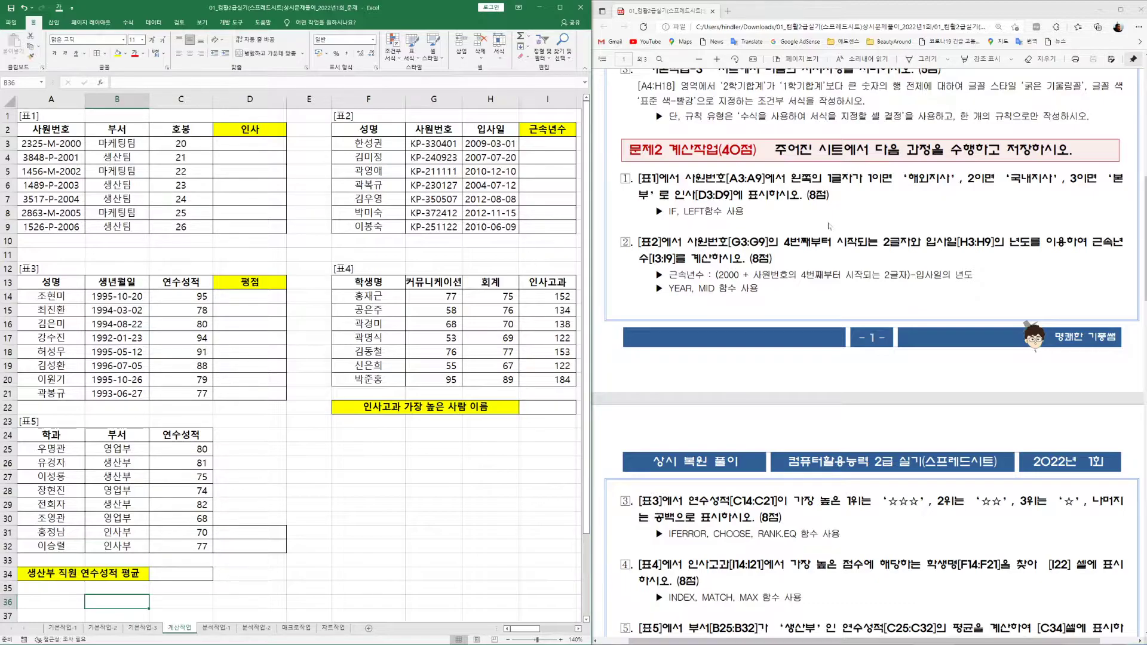
click(254, 148)
text(=ir)
key(BackSpace)
key(BackSpace)
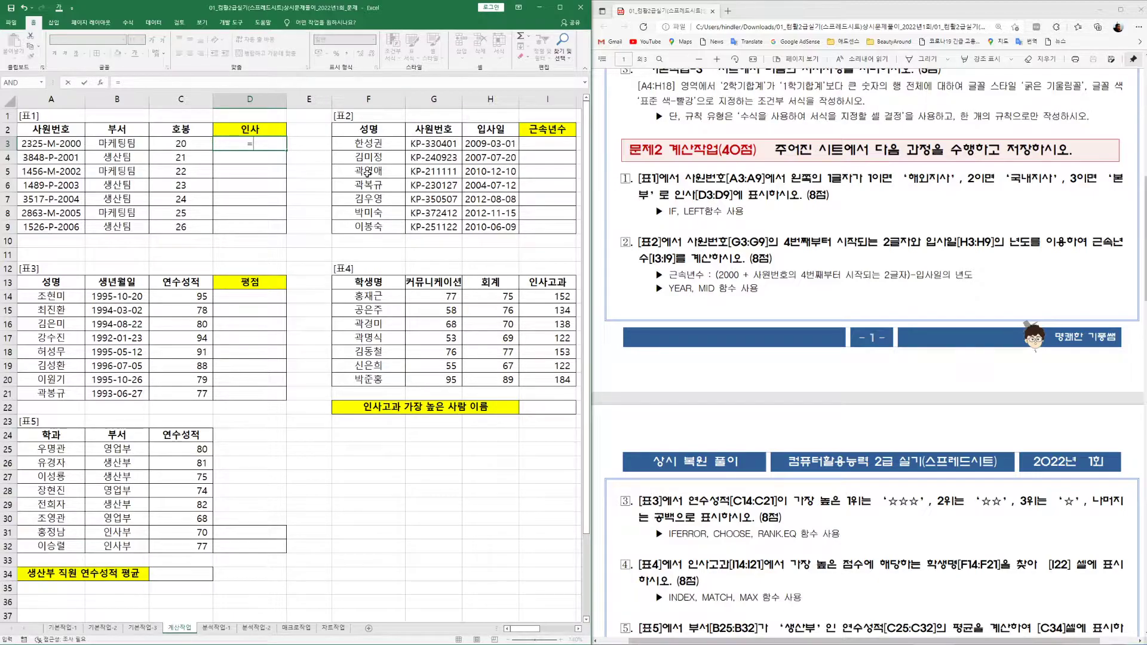
key(Escape)
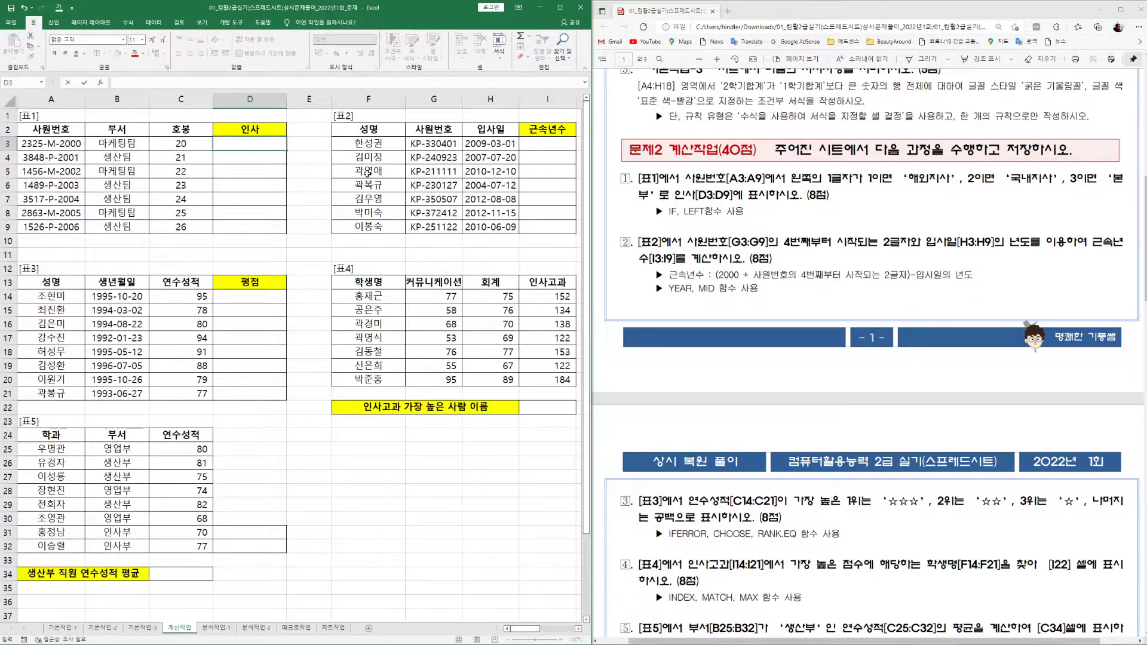
Enter =LEFT(A3,1) in D3 to extract the first character of the 사원번호, and fill it down to D9.
text(=)
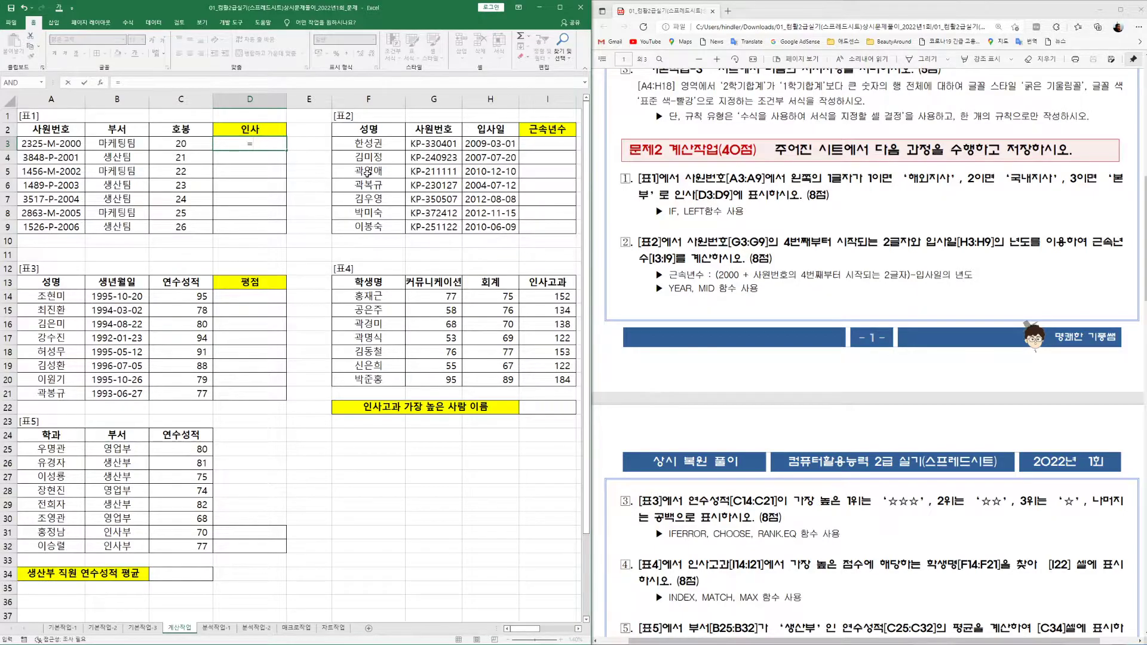
text(left)
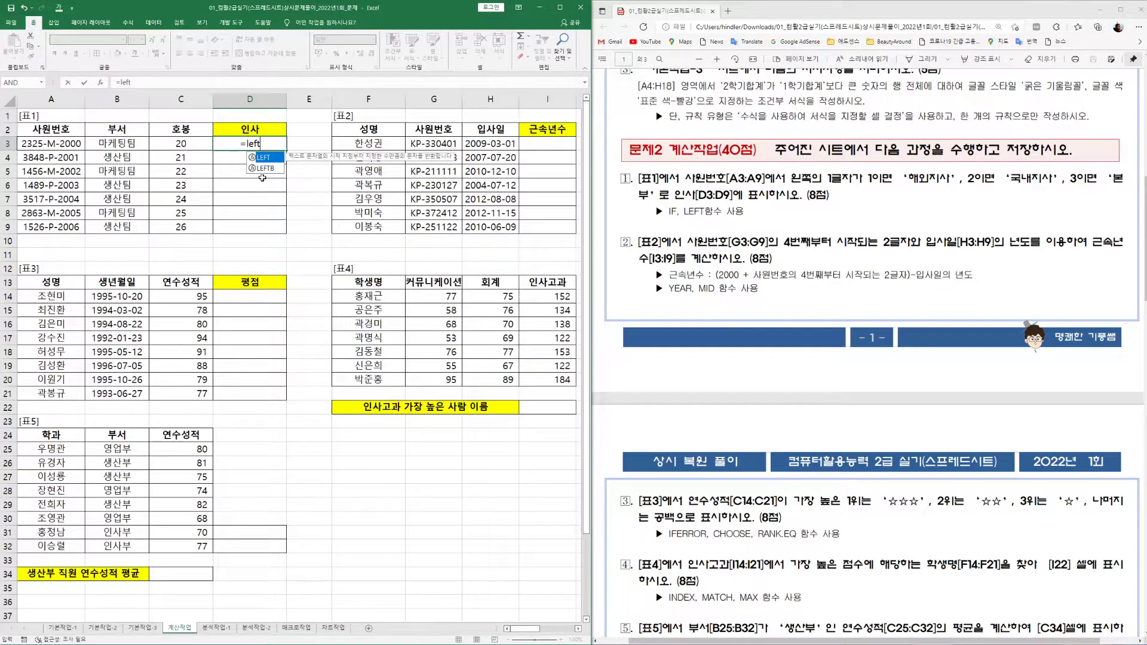
key(Tab)
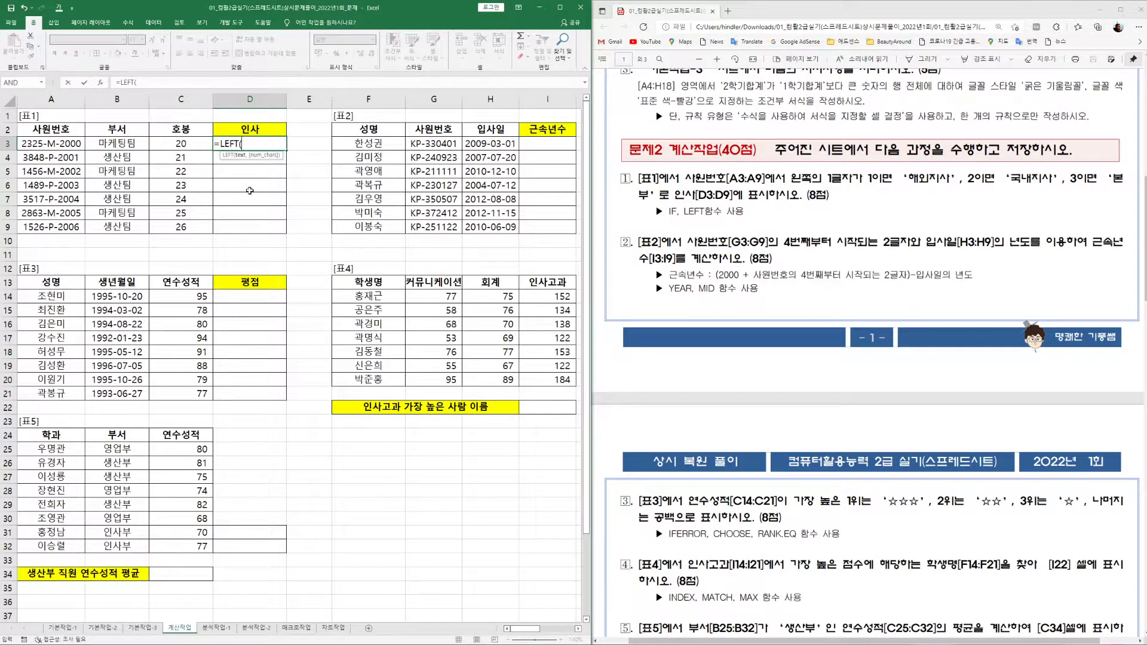
click(54, 144)
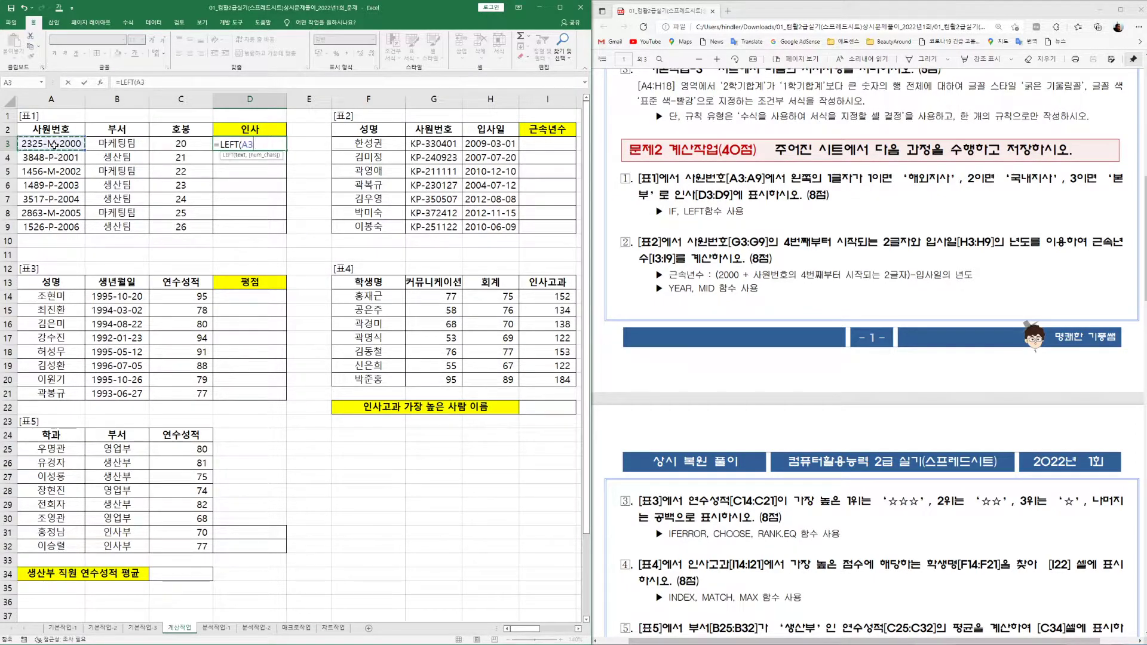
text(,1))
key(Return)
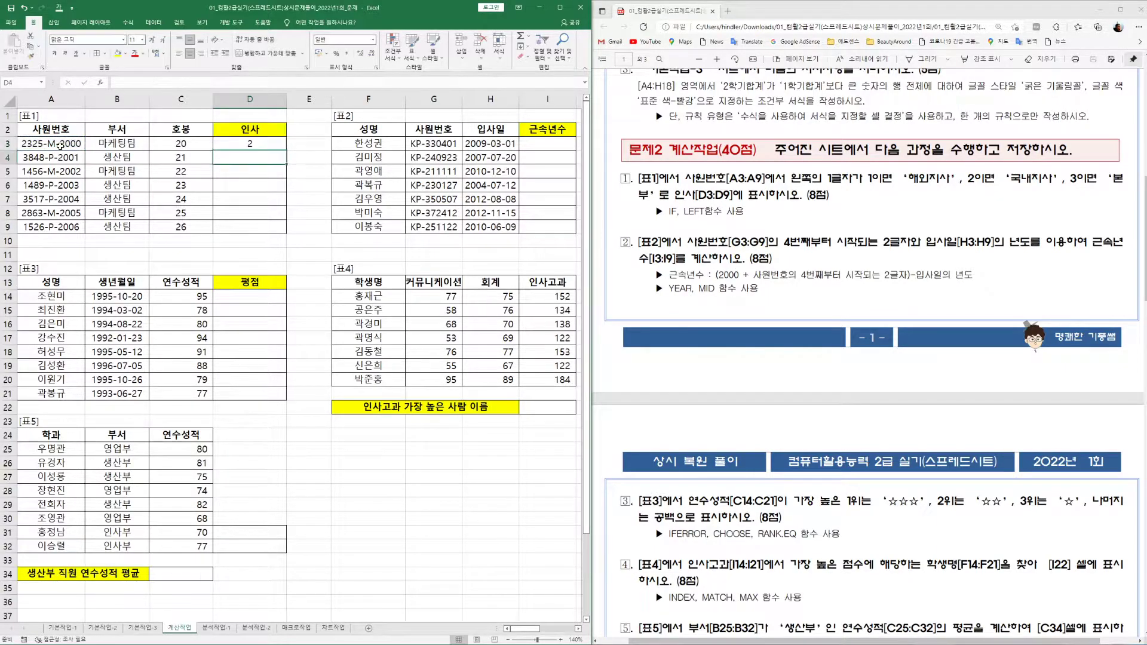
click(270, 142)
drag(286, 150, 287, 231)
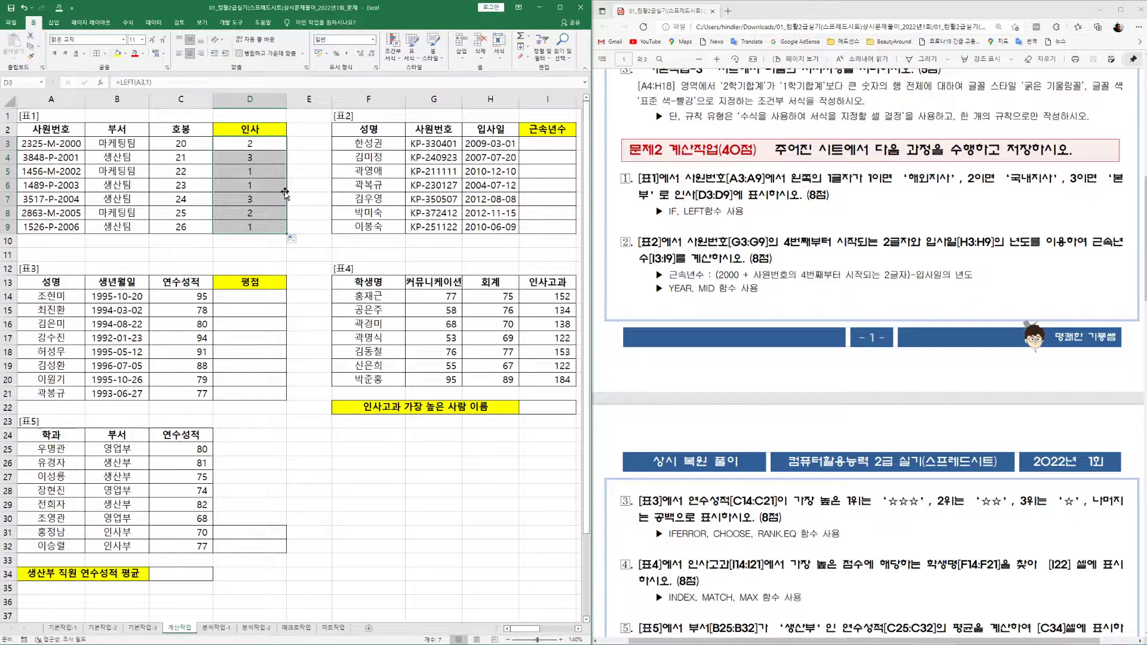
Change the formulas in D3:D9 to =LEFT(A3,1)*1 so the extracted characters become numbers.
key(F2)
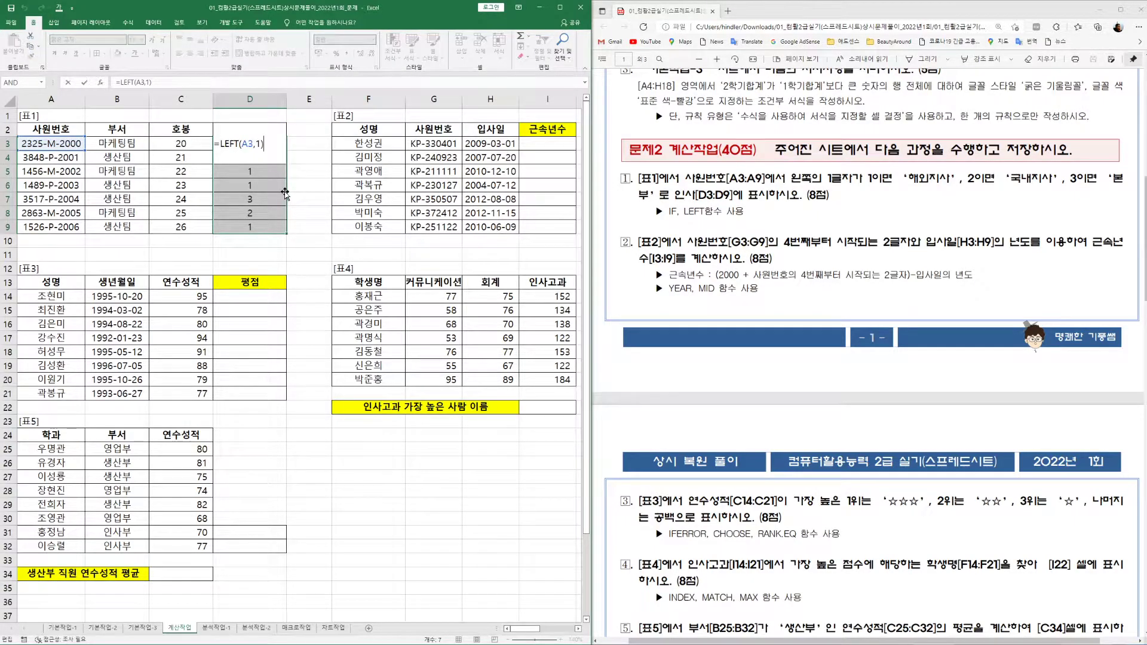
text(*1)
key(ctrl+Return)
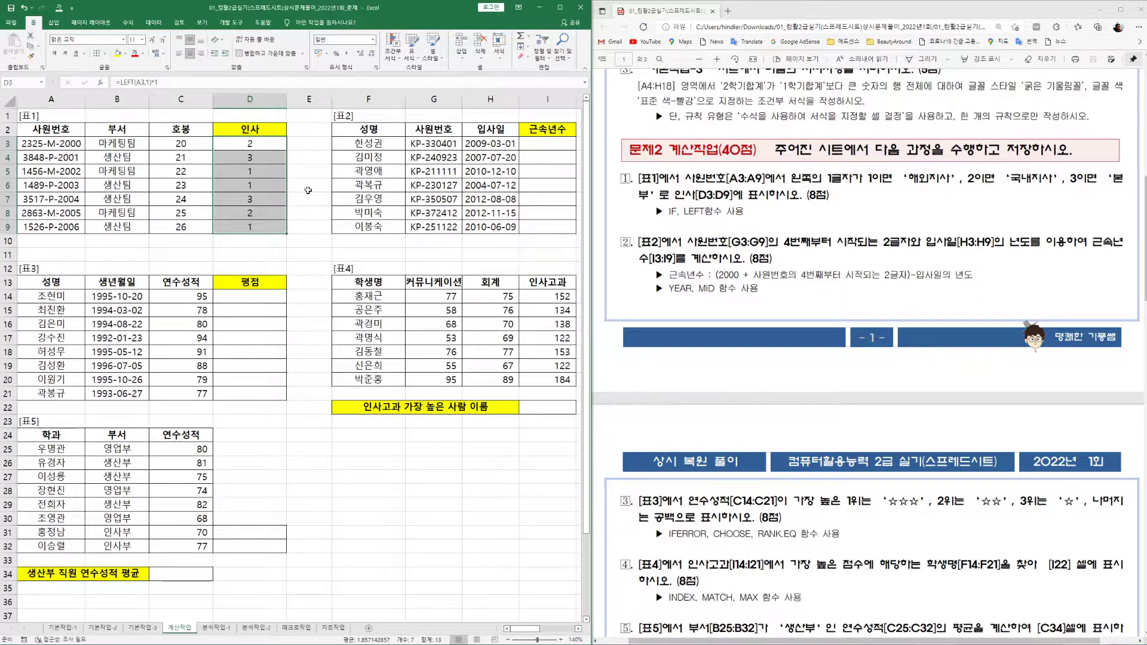
Extend the D3 formula to the comparison =LEFT(A3,1)*1=1 and fill it down to D9.
double_click(260, 143)
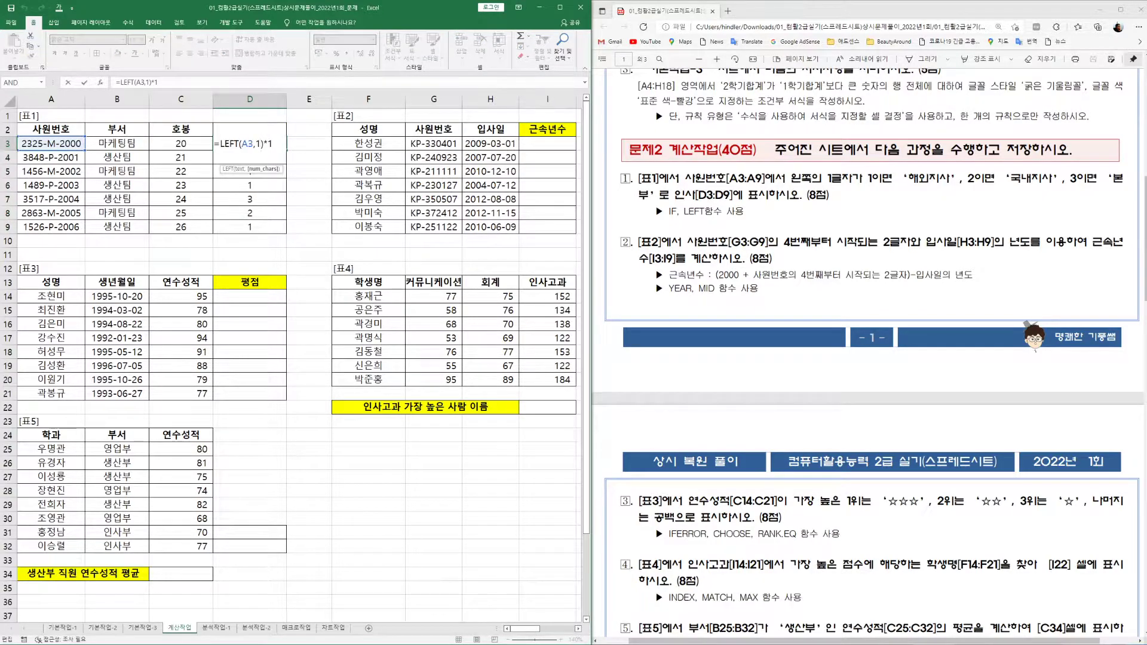
key(End)
text(=)
key(Return)
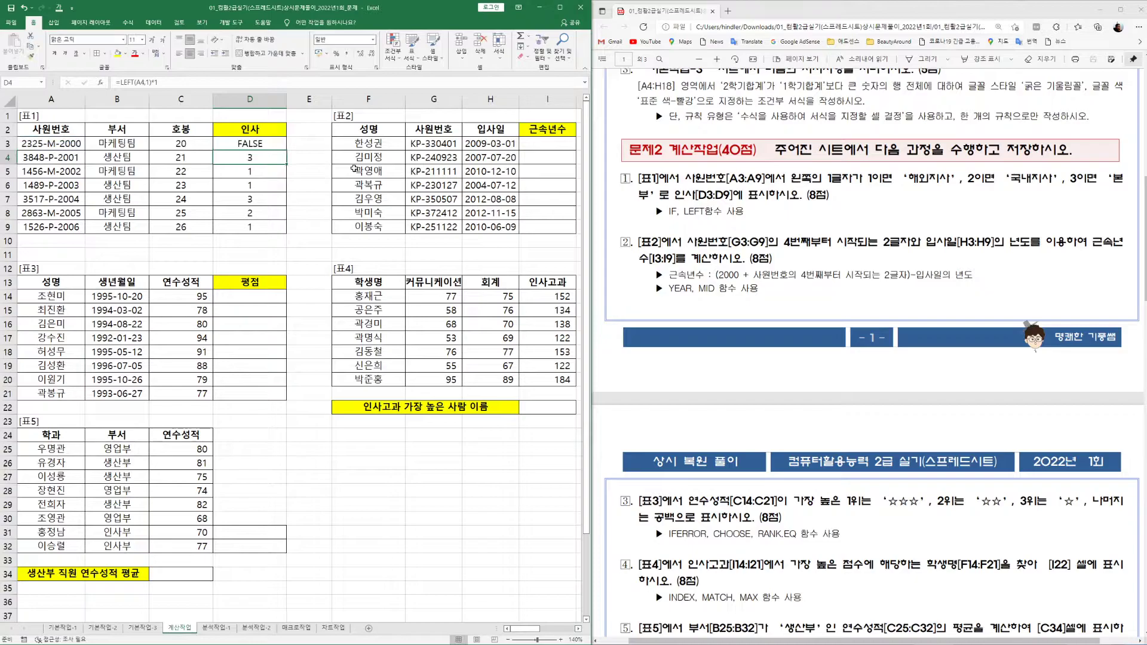
key(shift+Up)
key(shift+Return)
click(273, 145)
drag(286, 150, 283, 235)
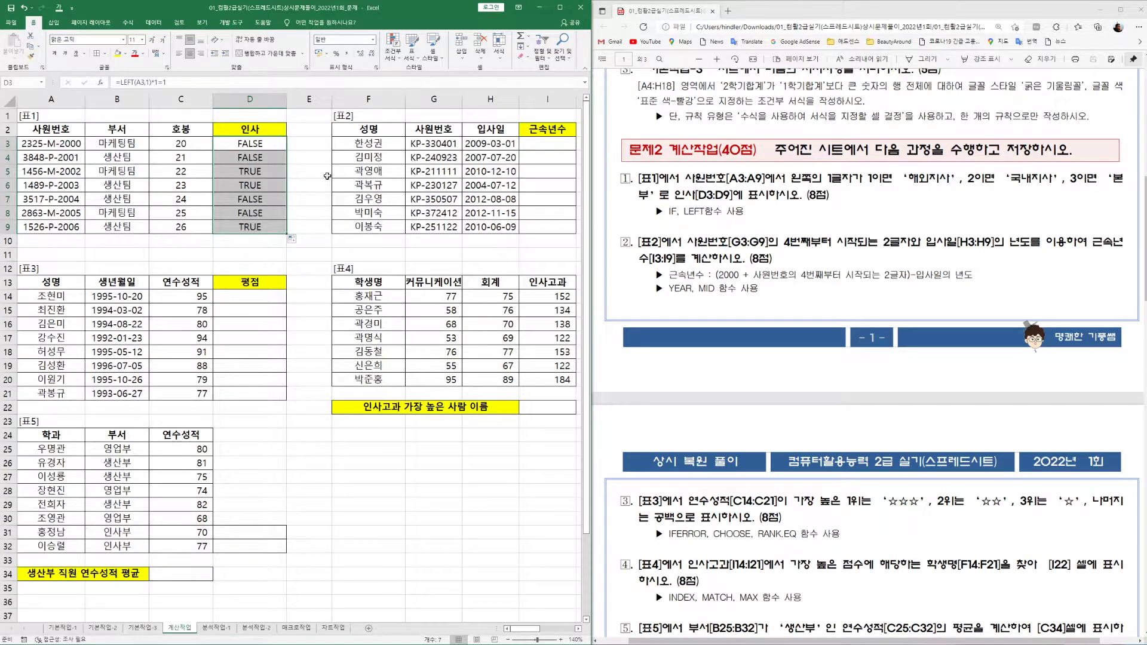
Wrap the D3 comparison as =IF(LEFT(A3,1)*1=1,"해외지사","국내지사-본부") and apply it to D3:D9.
key(F2)
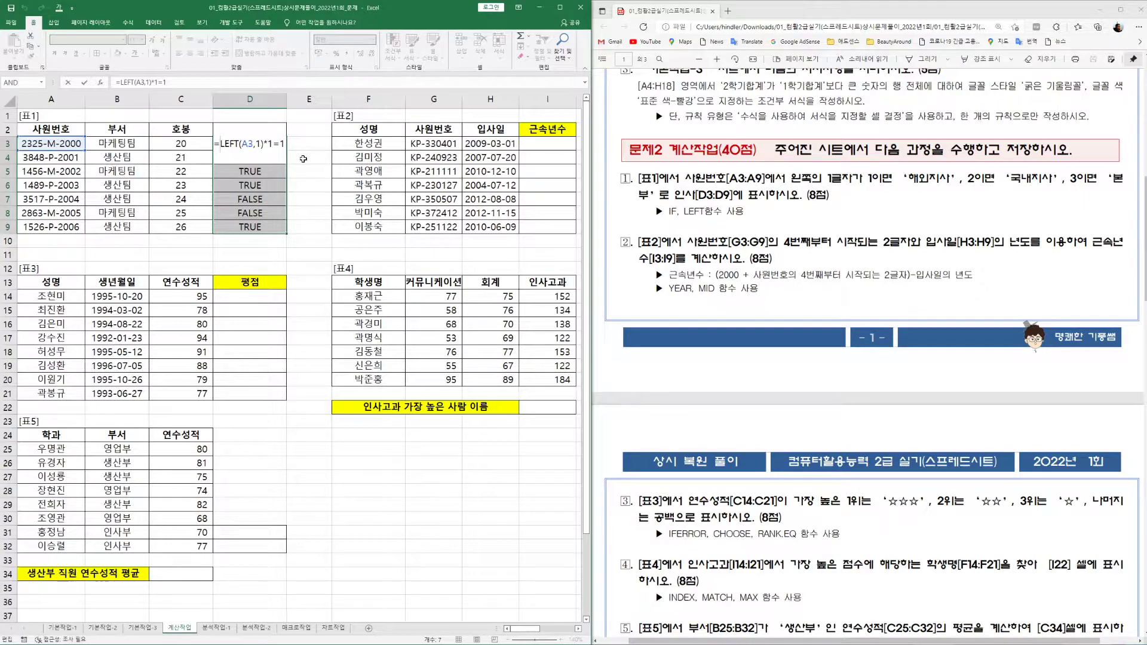
text(IF()
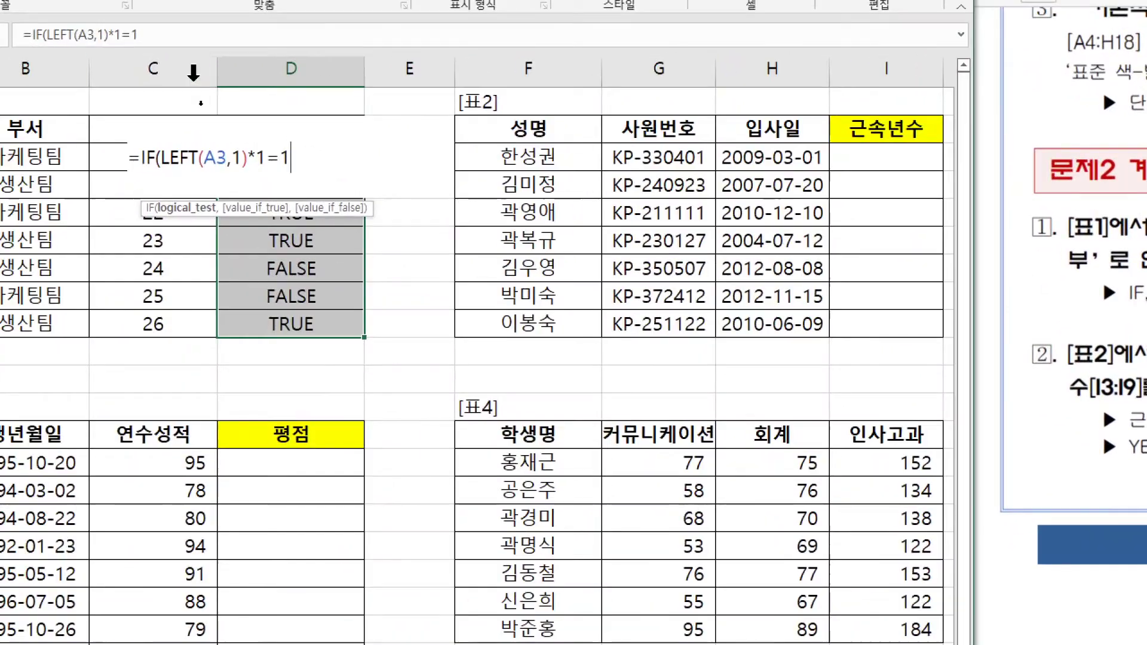
text(,"해)
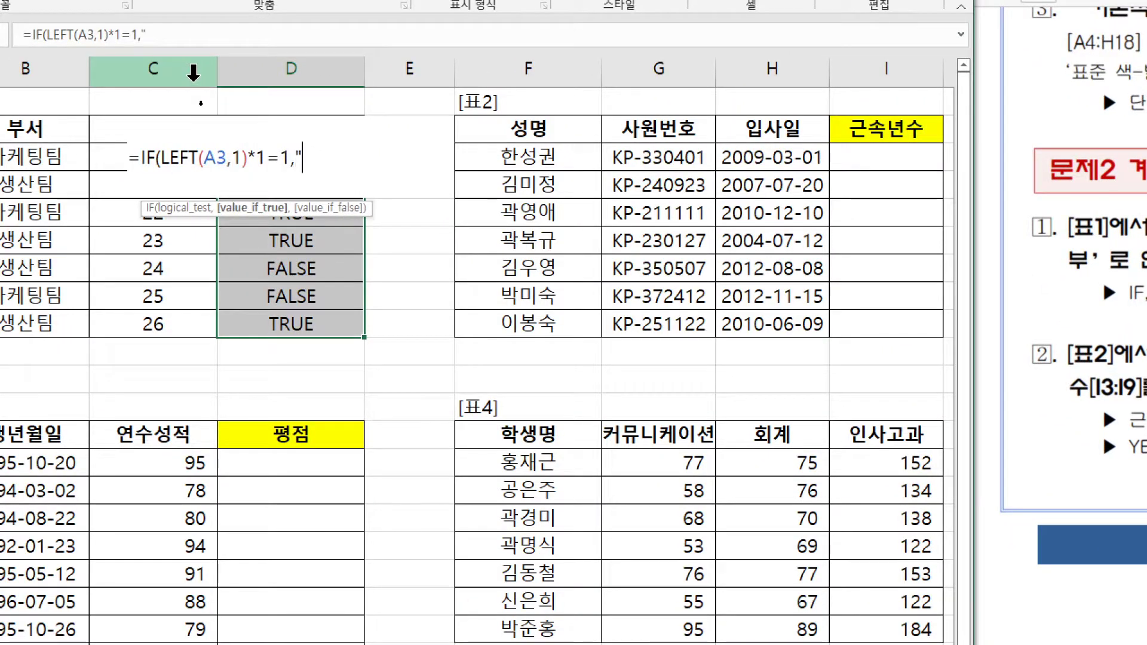
text(외지사")
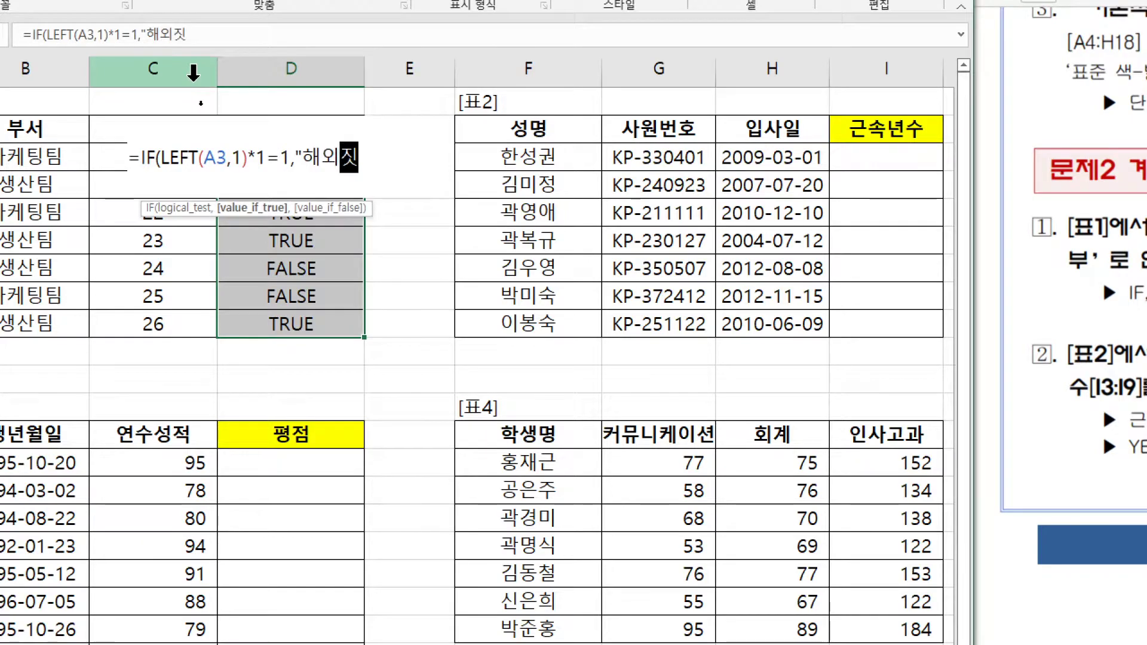
text(,)
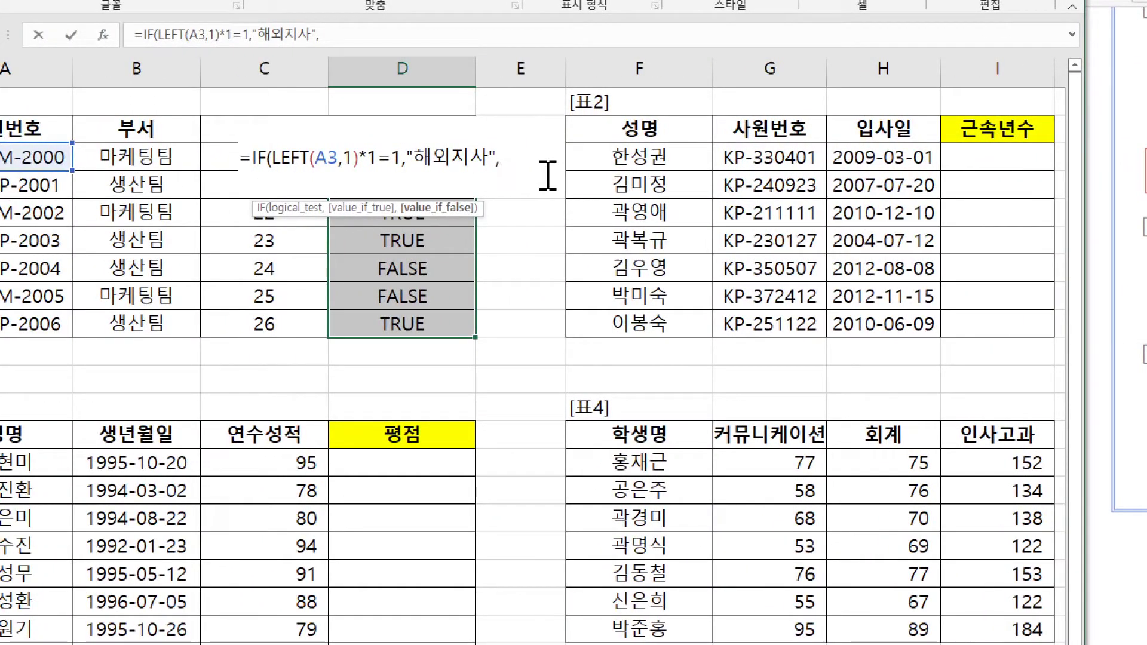
text(")
text(국내지사-)
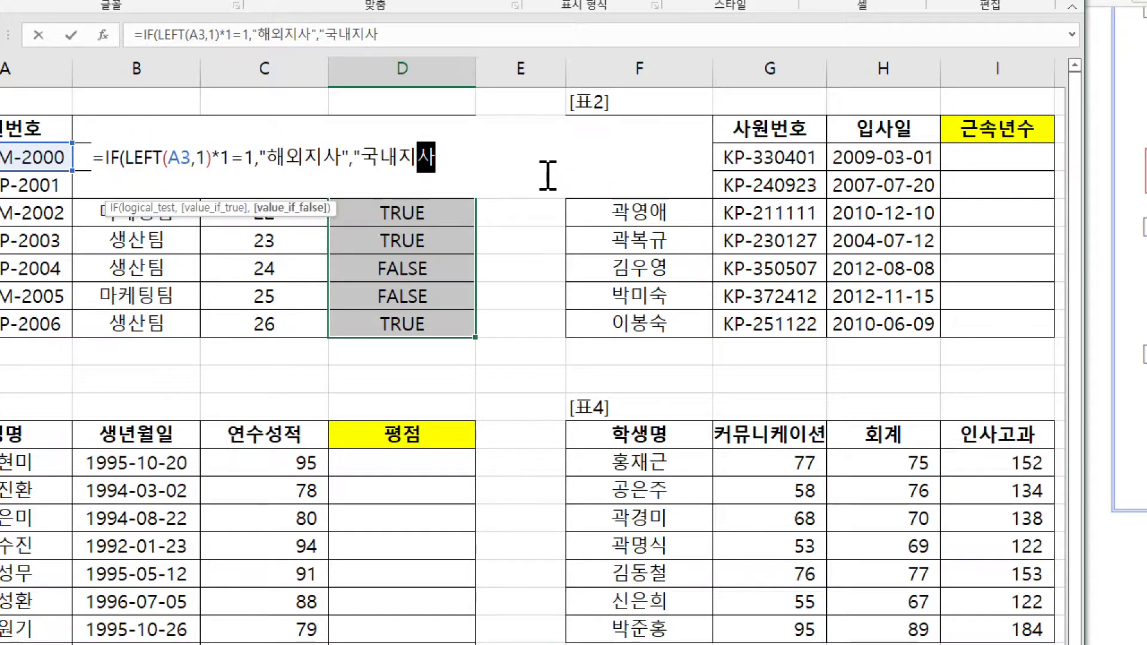
text(본부")
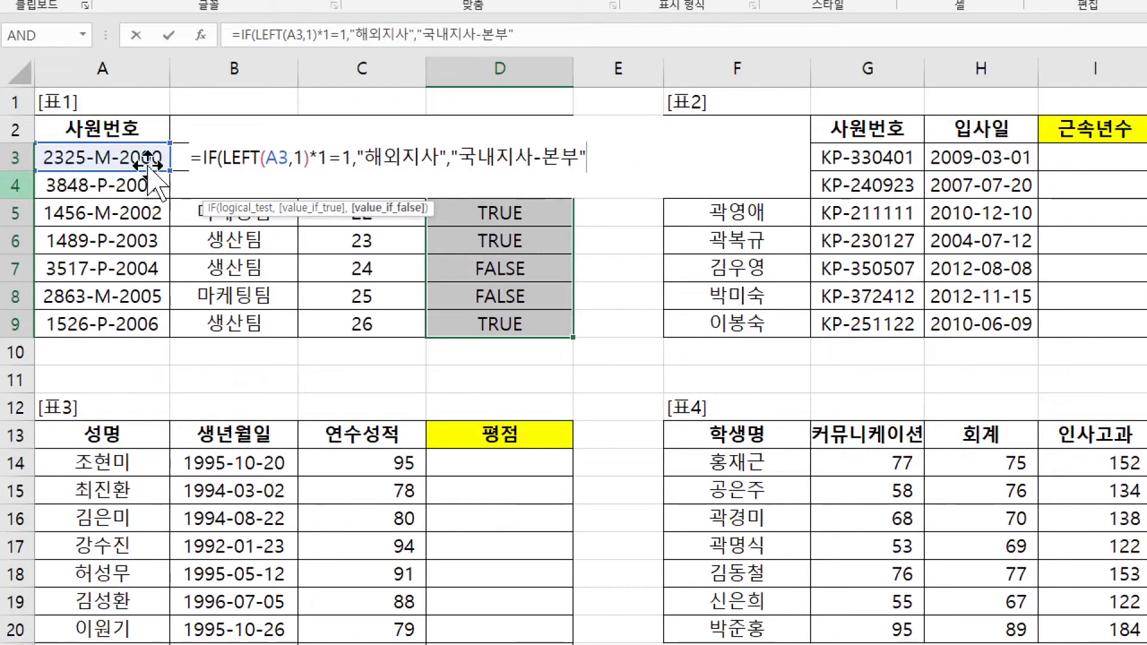
text())
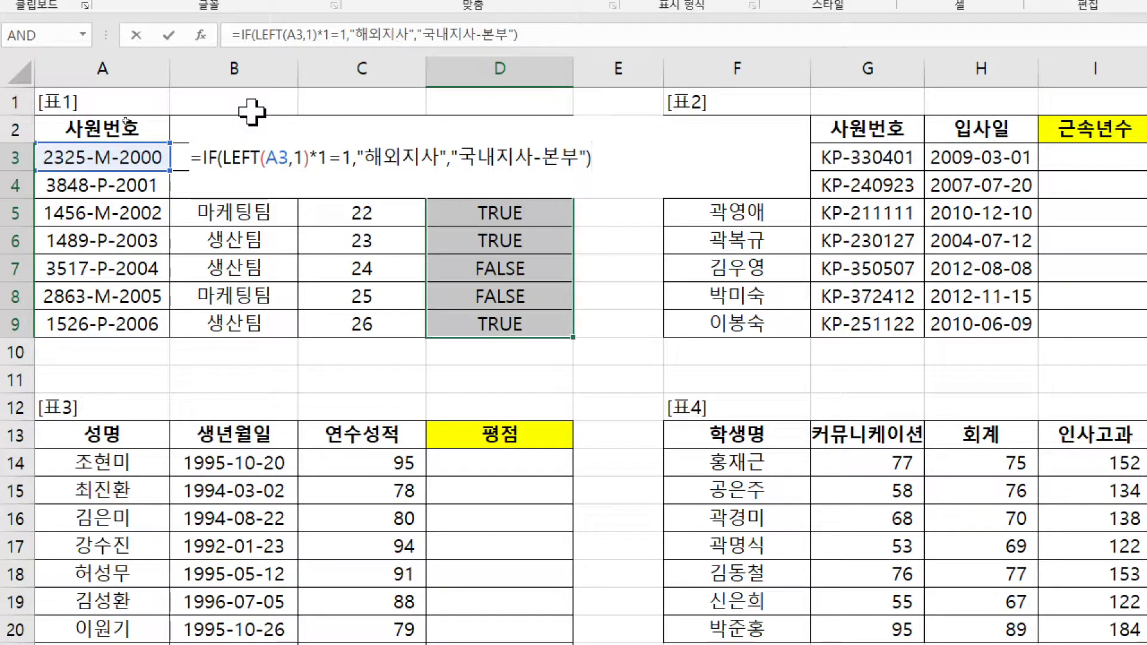
key(ctrl+Return)
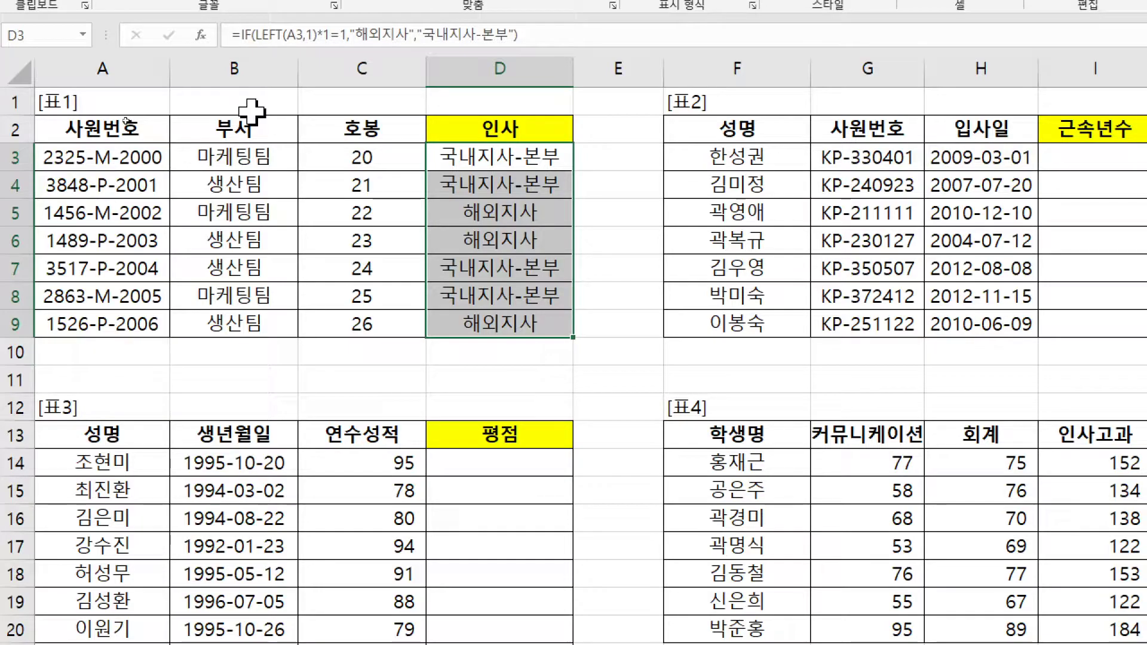
Rework the D3 formula into IF(LEFT(A3,1)*1=2,"국내지사","본부"), copy that expression without the equals sign, and discard the edit.
key(F2)
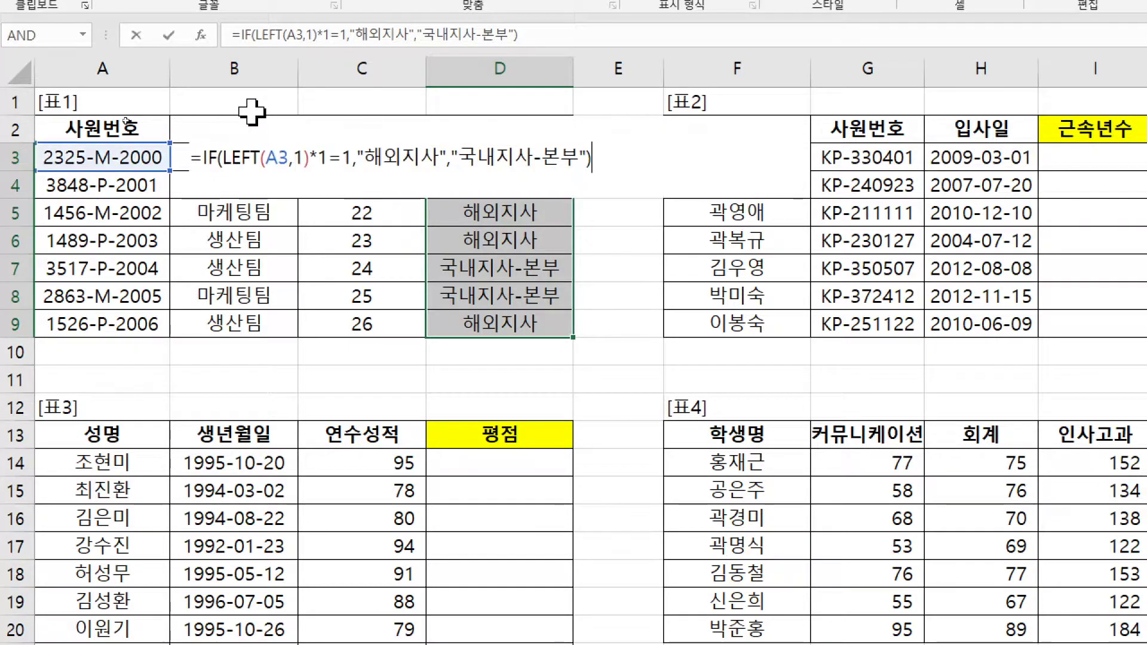
double_click(349, 159)
text(2)
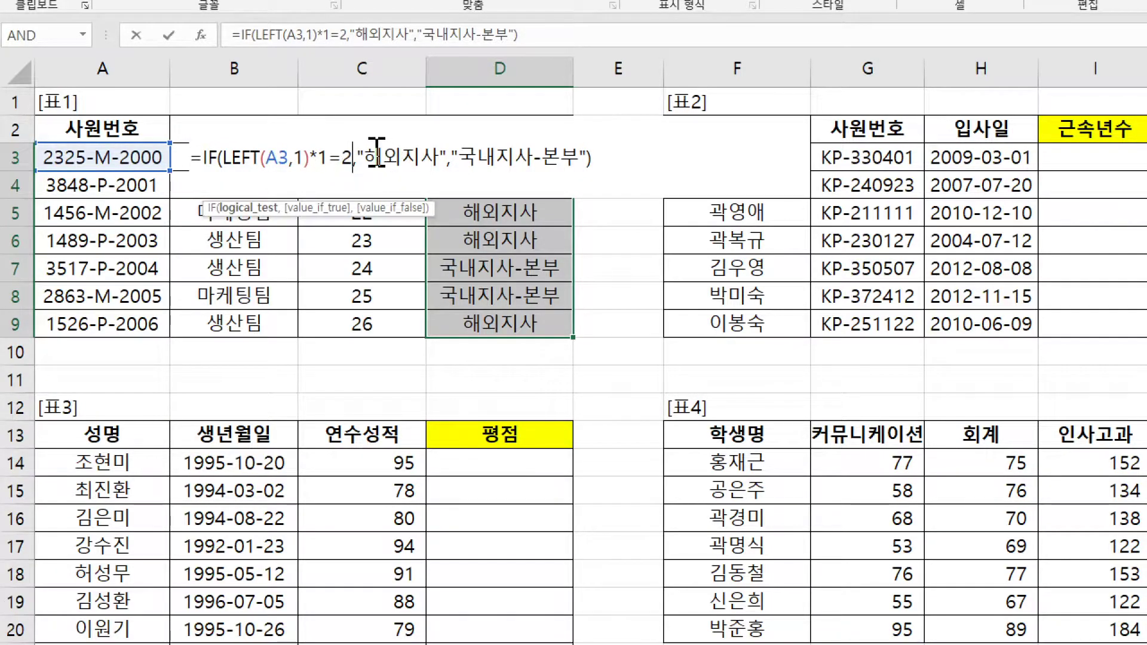
drag(365, 159, 402, 160)
text(국ㄴㅐ)
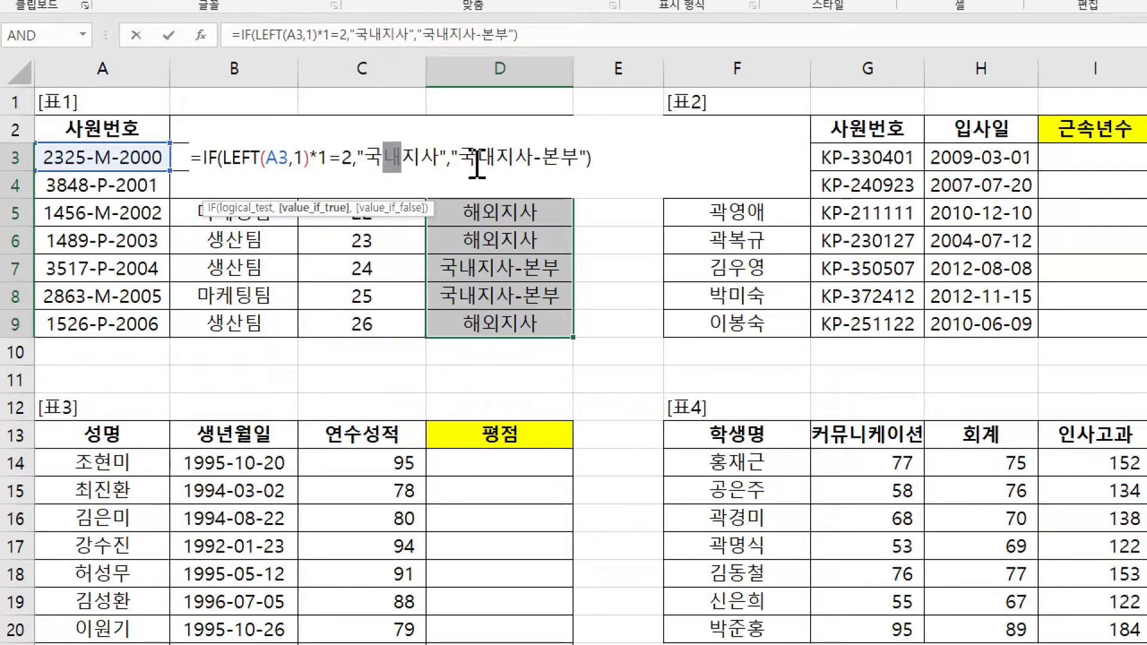
drag(461, 157, 543, 157)
key(BackSpace)
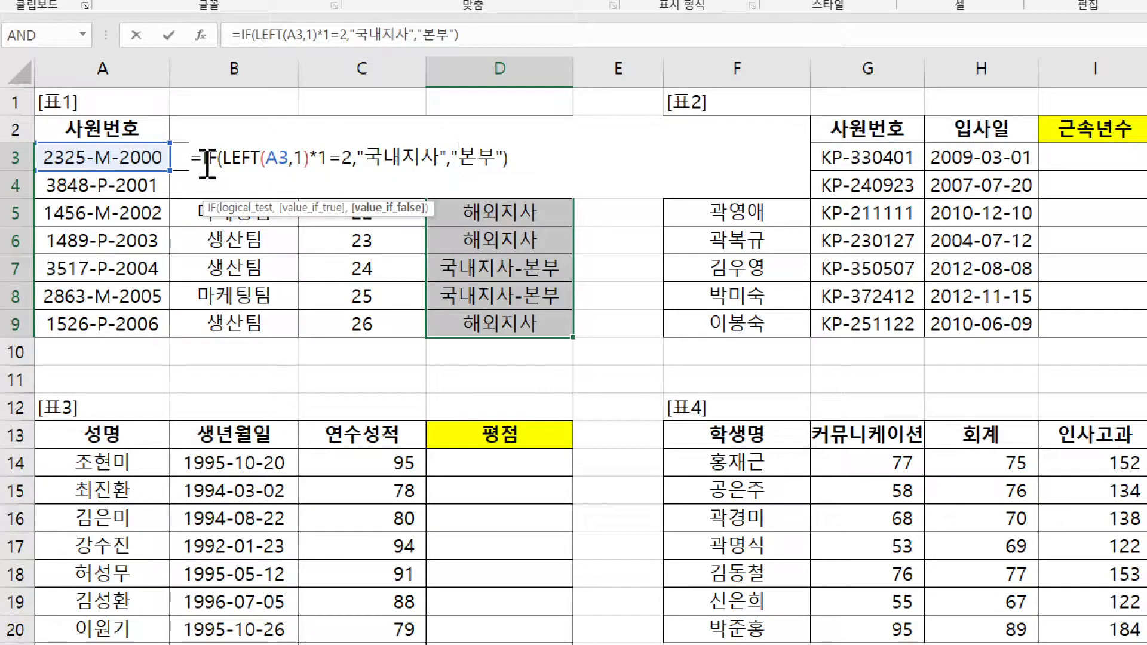
drag(201, 159, 560, 152)
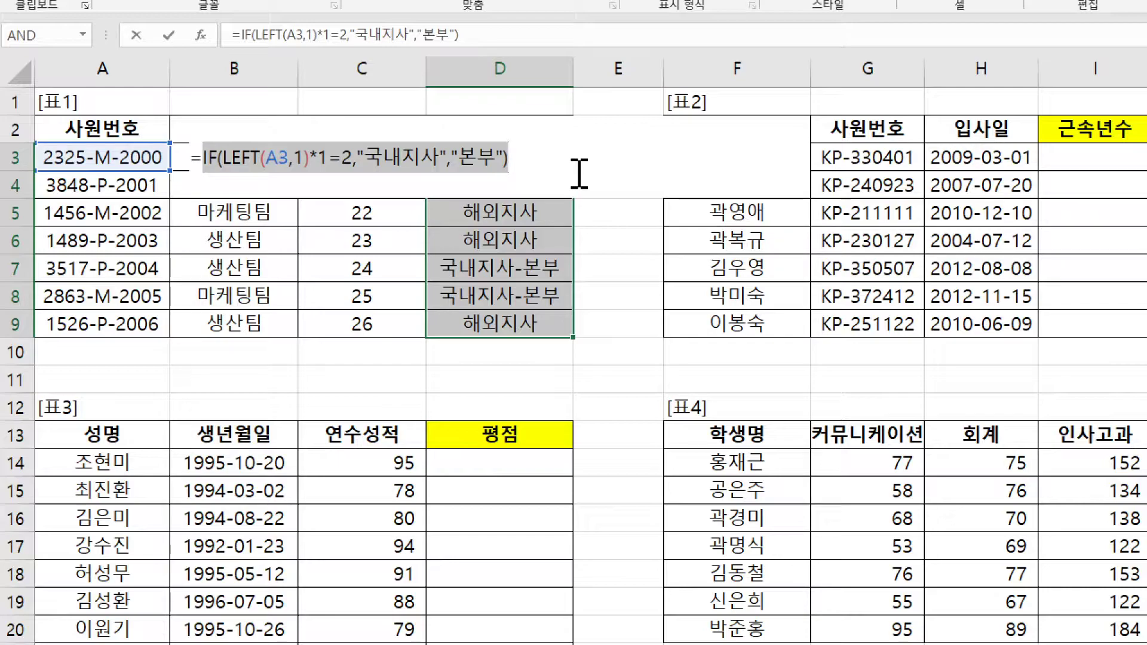
key(Escape)
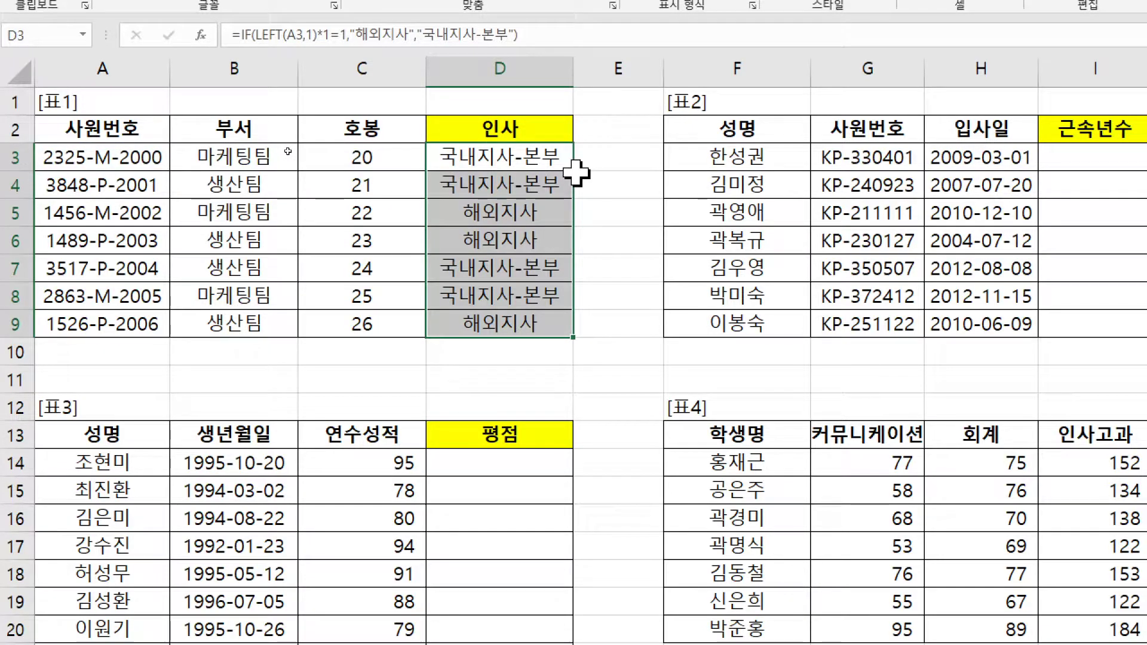
Replace the "국내지사-본부" argument in D3 with the copied IF expression and apply the nested formula to D3:D9.
double_click(517, 157)
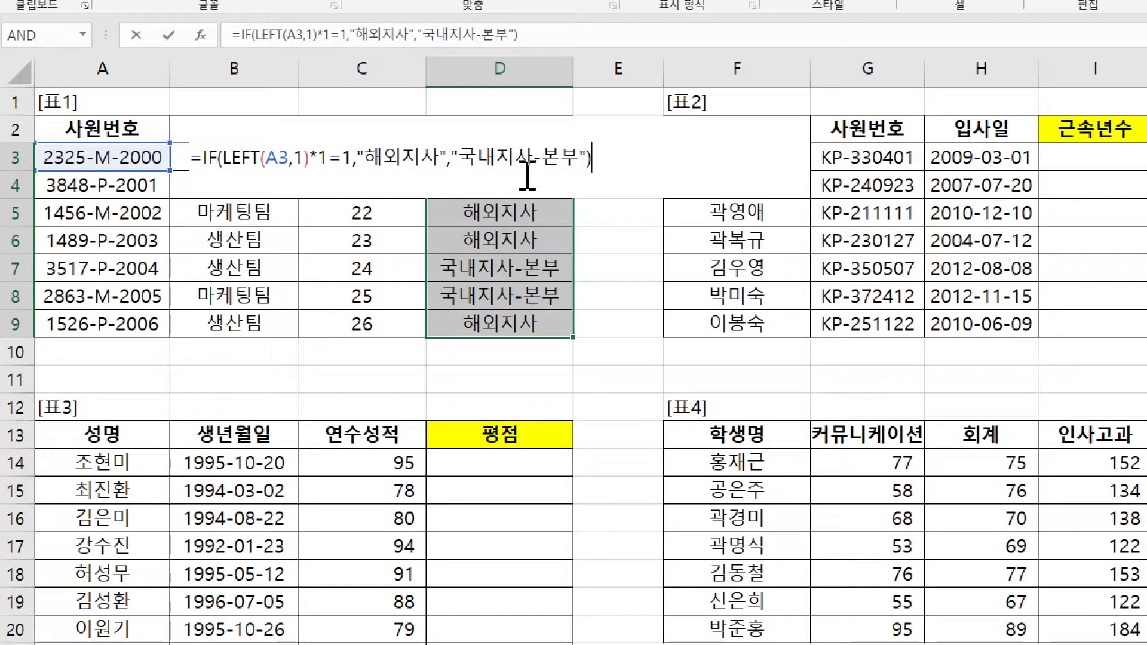
drag(449, 160, 590, 154)
click(454, 159)
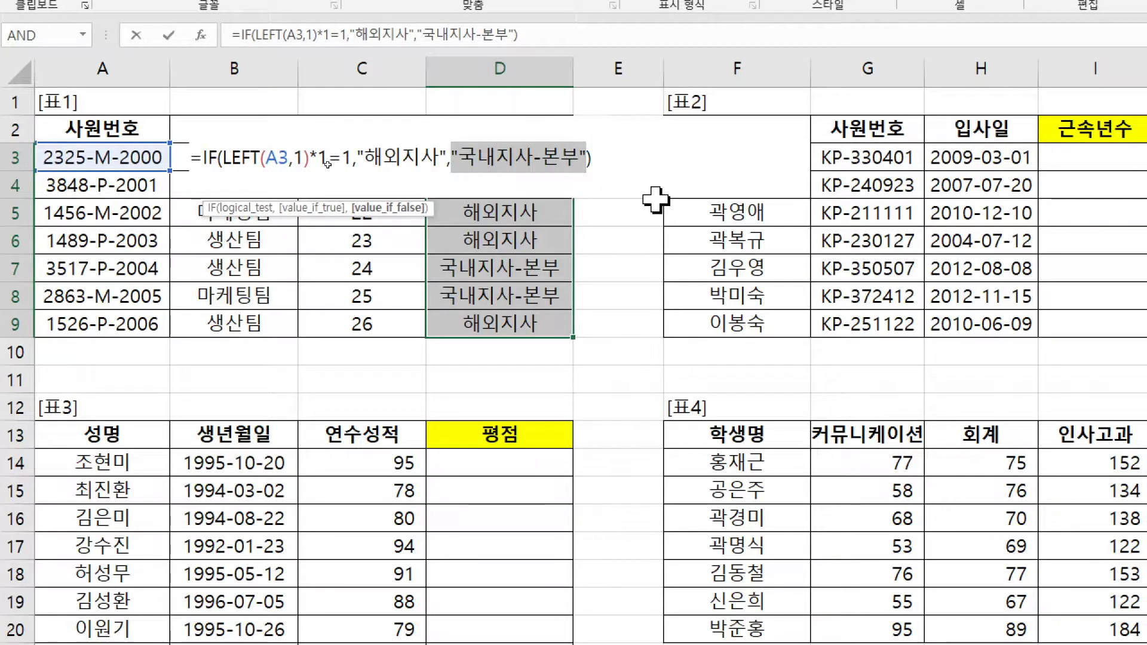
key(ctrl+v)
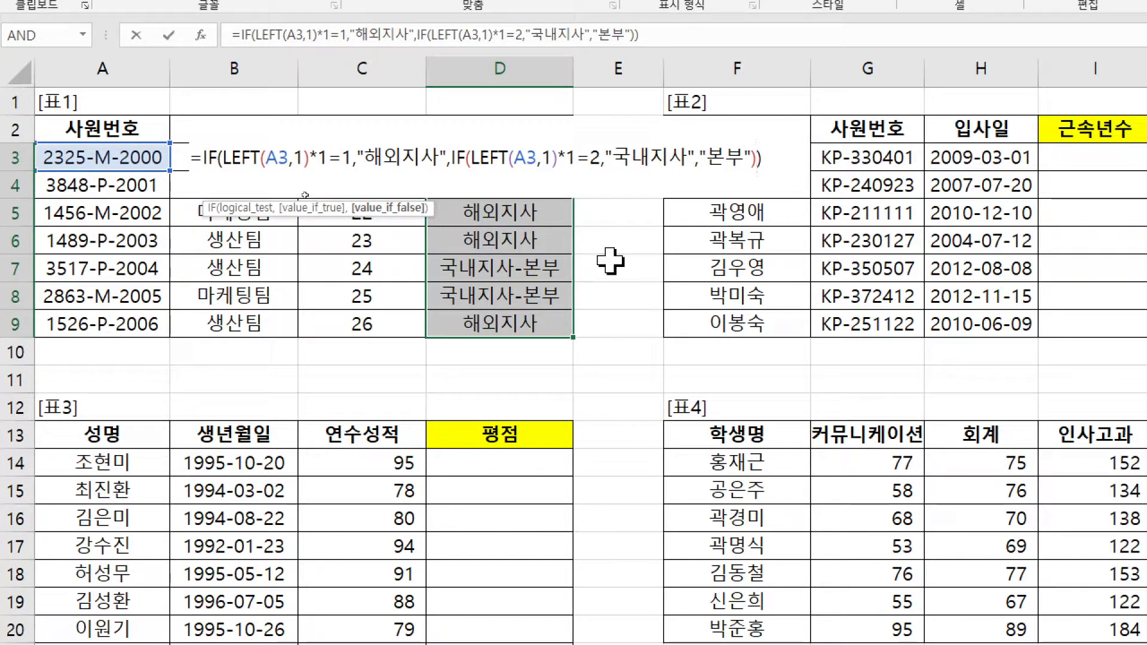
key(ctrl+Return)
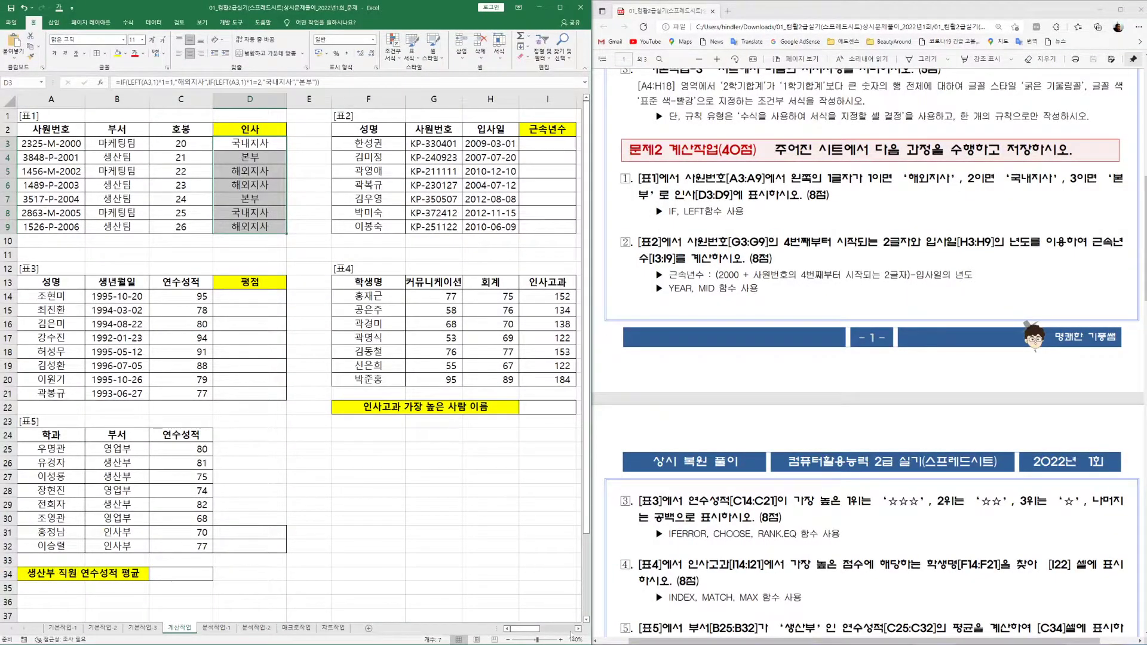
Enter =(2000+MID(G3,4,2)) in the first 근속년수 cell I3 of [표2].
click(578, 629)
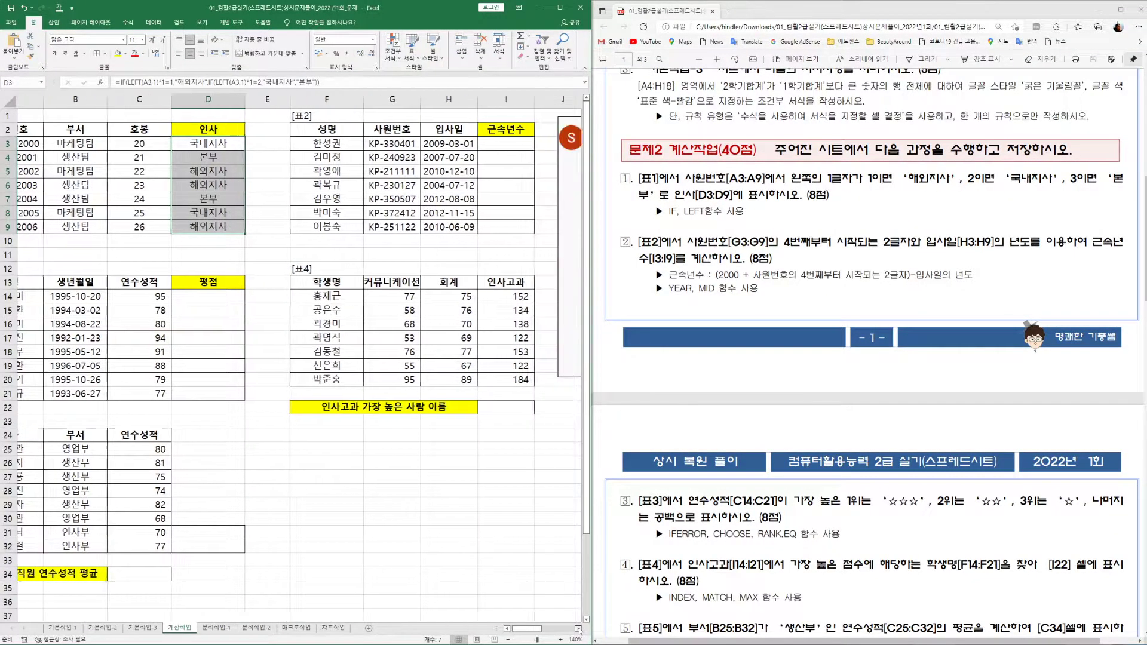
click(578, 629)
click(578, 629)
click(357, 150)
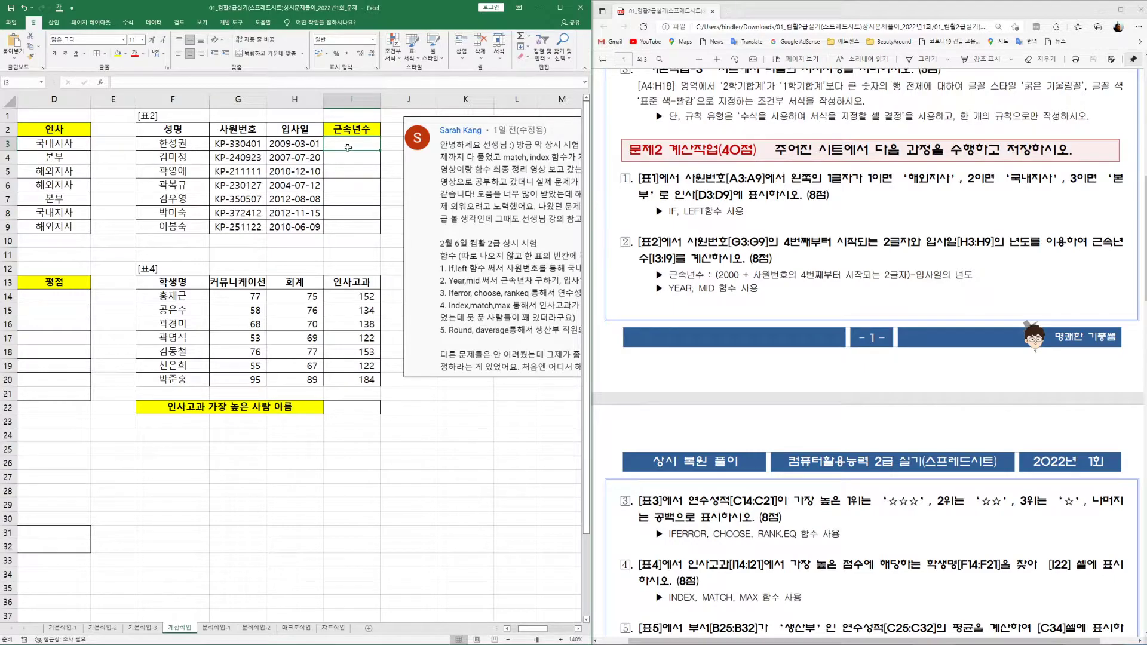
text(=(2000)
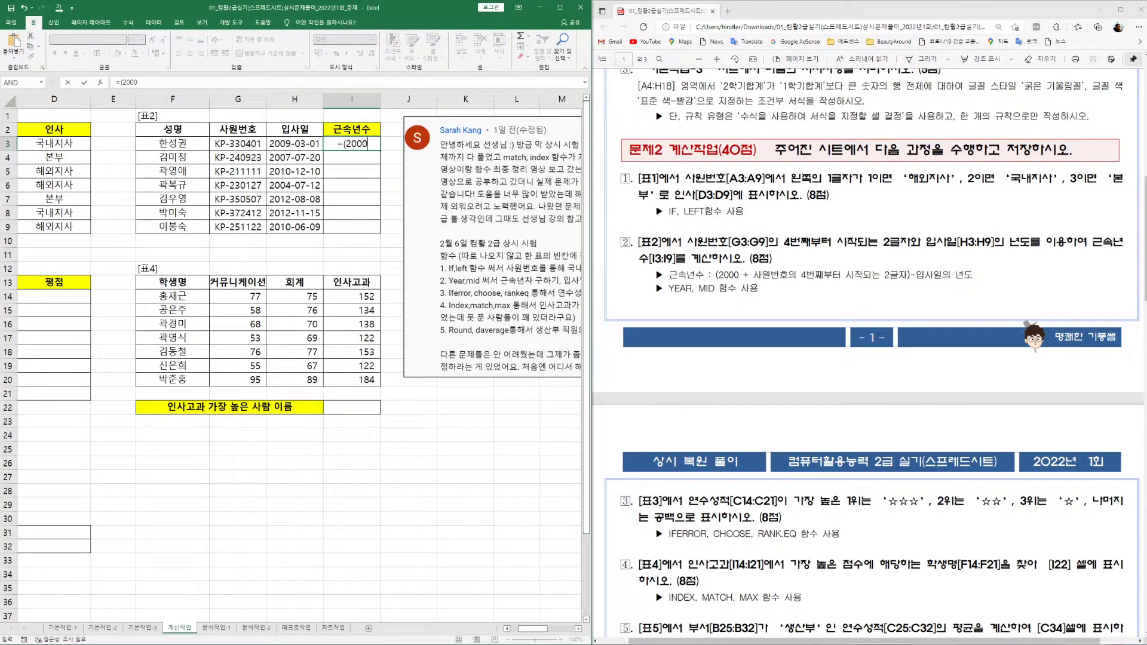
text(+)
text(mi)
key(Tab)
click(251, 142)
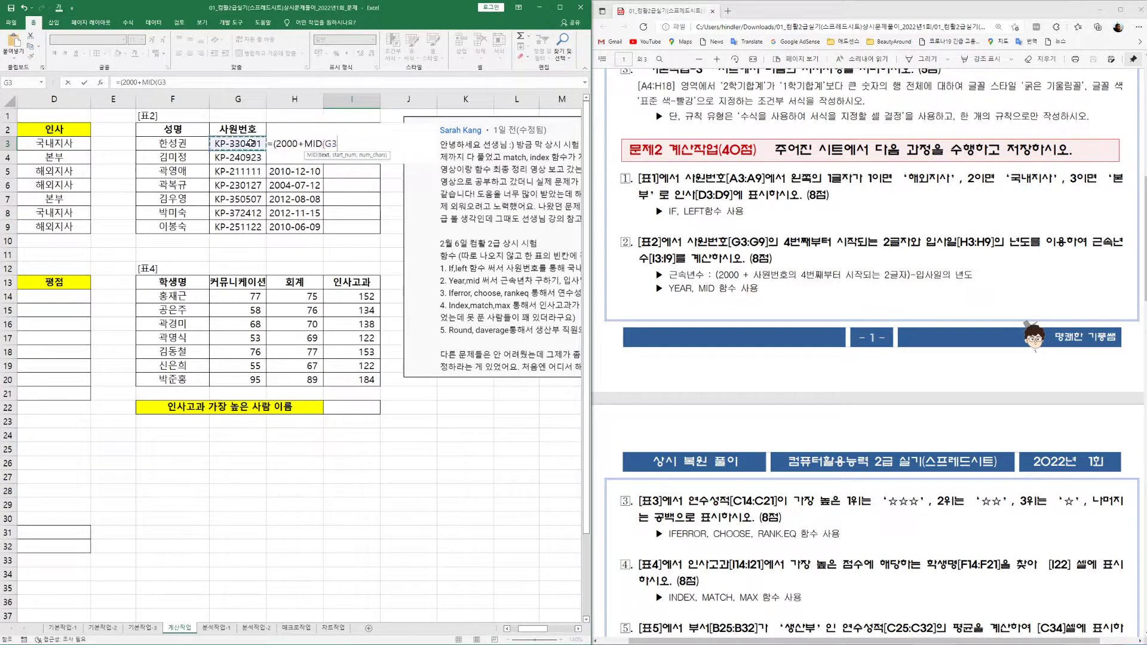
text(,4,2)
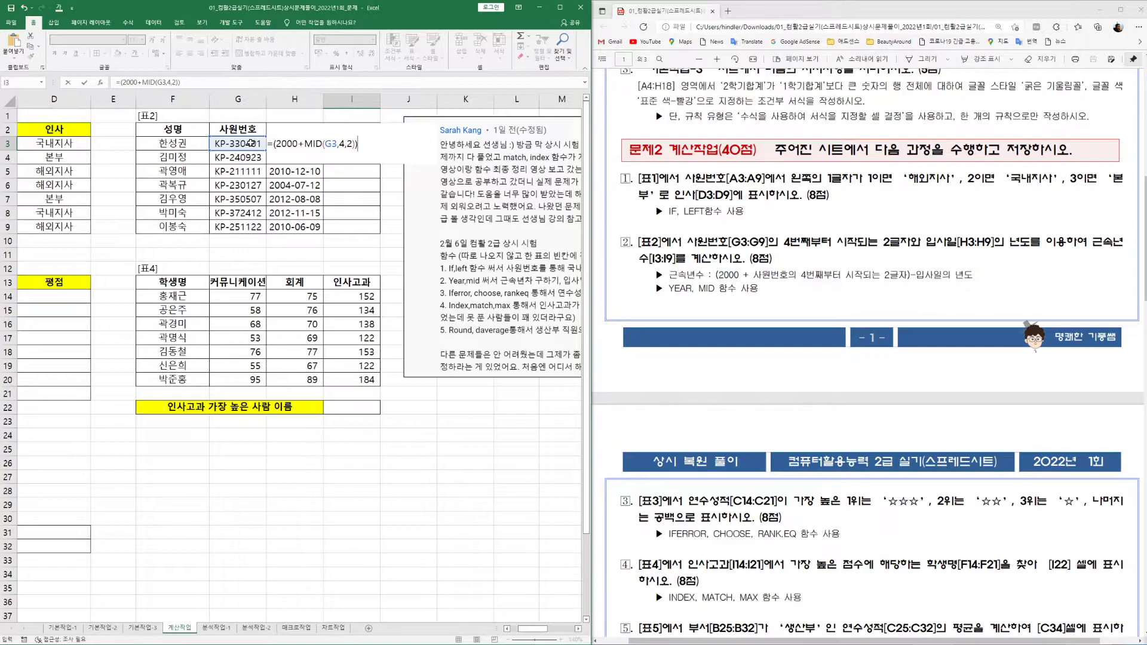
key(Return)
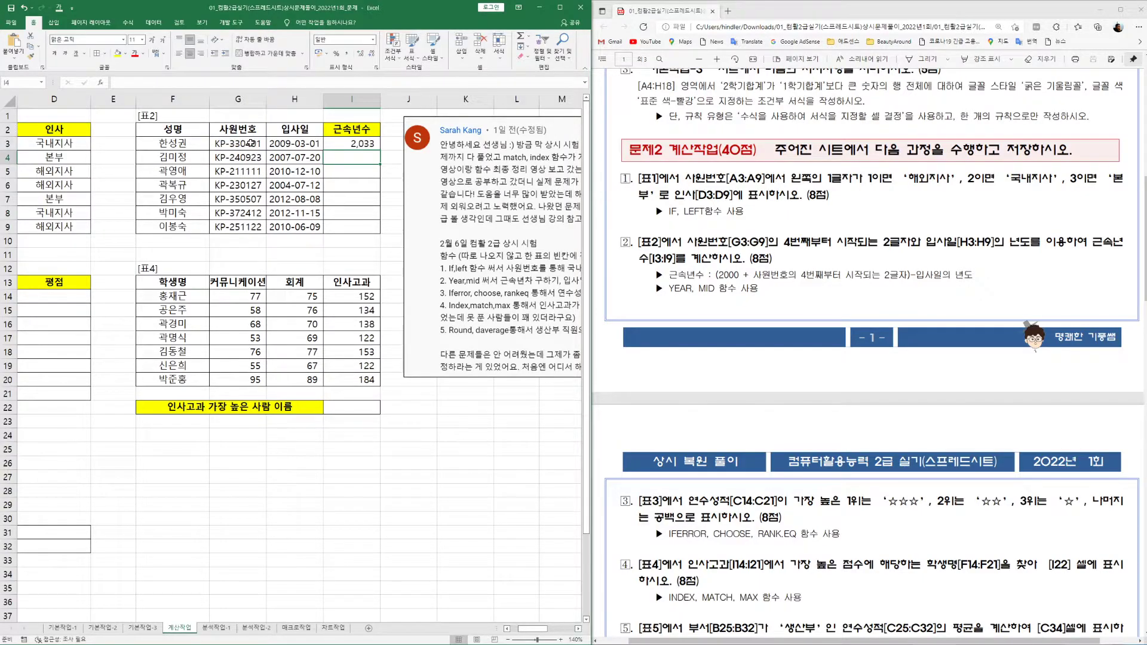
Extend the I3 formula to =(2000+MID(G3,4,2))-YEAR(H3) and fill it down to I9.
key(Up)
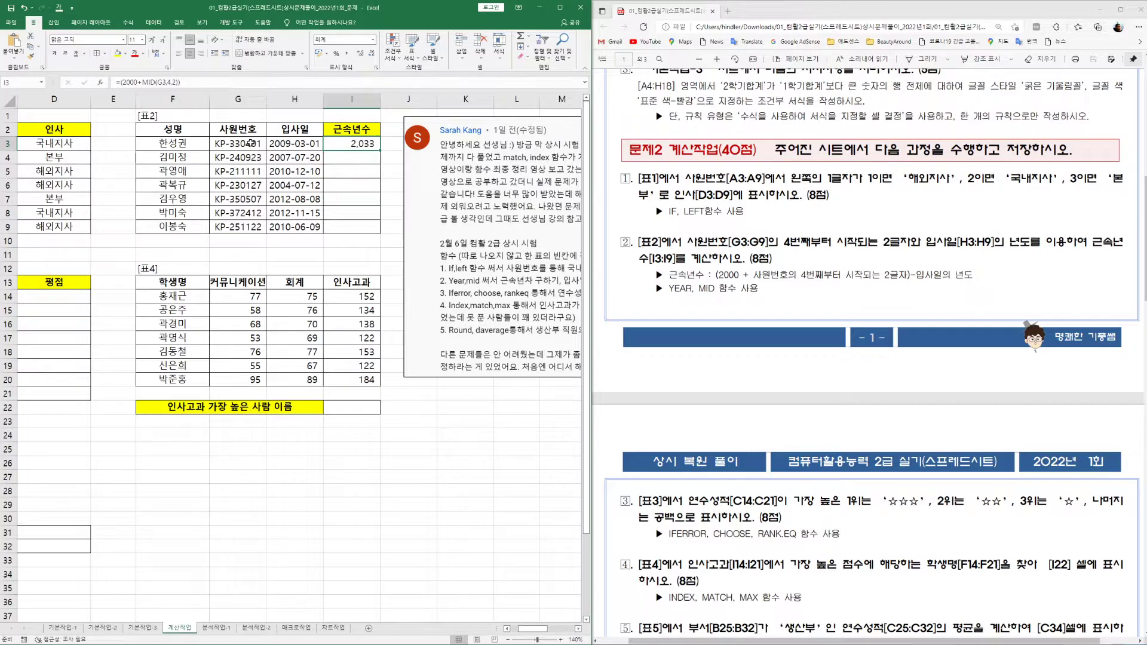
key(F2)
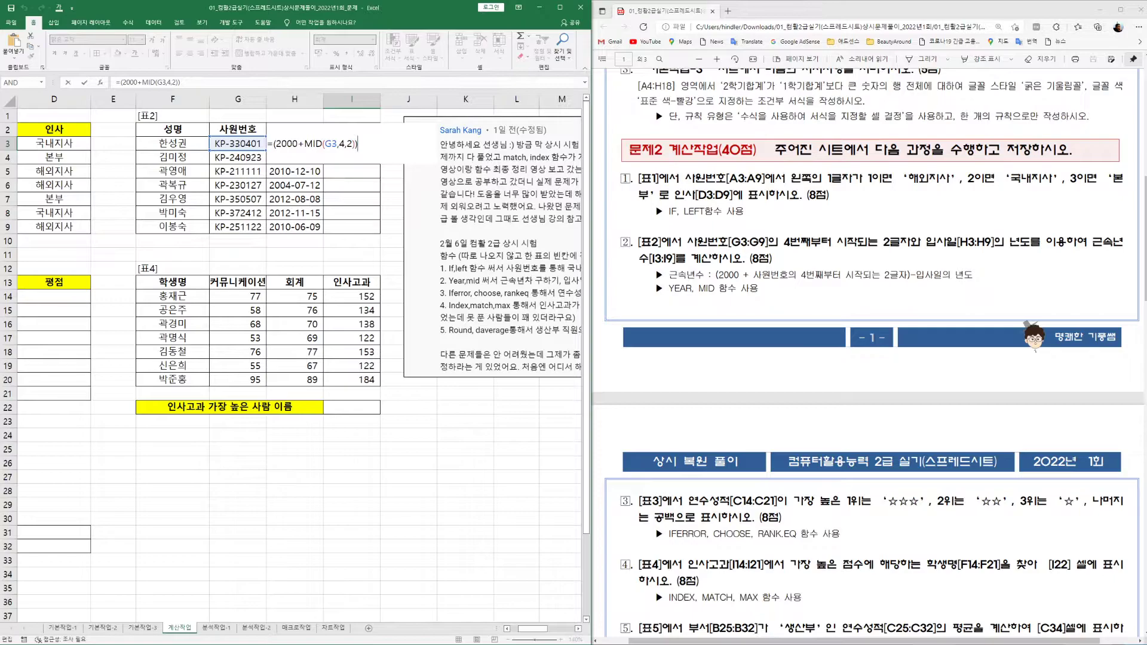
text(-YEAR()
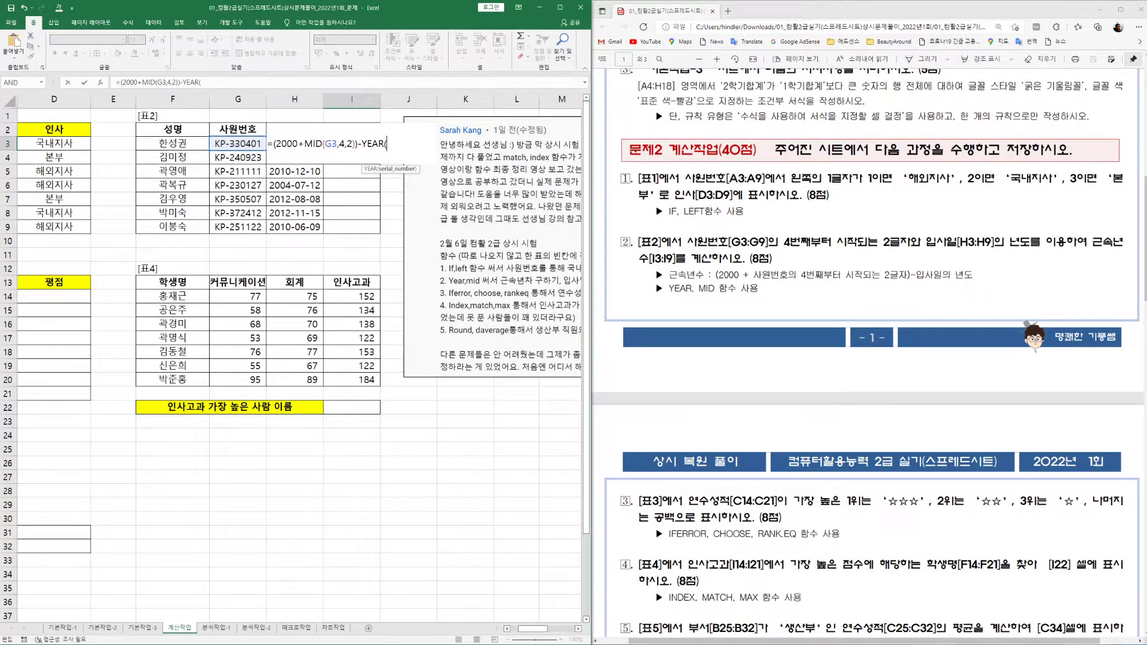
click(293, 117)
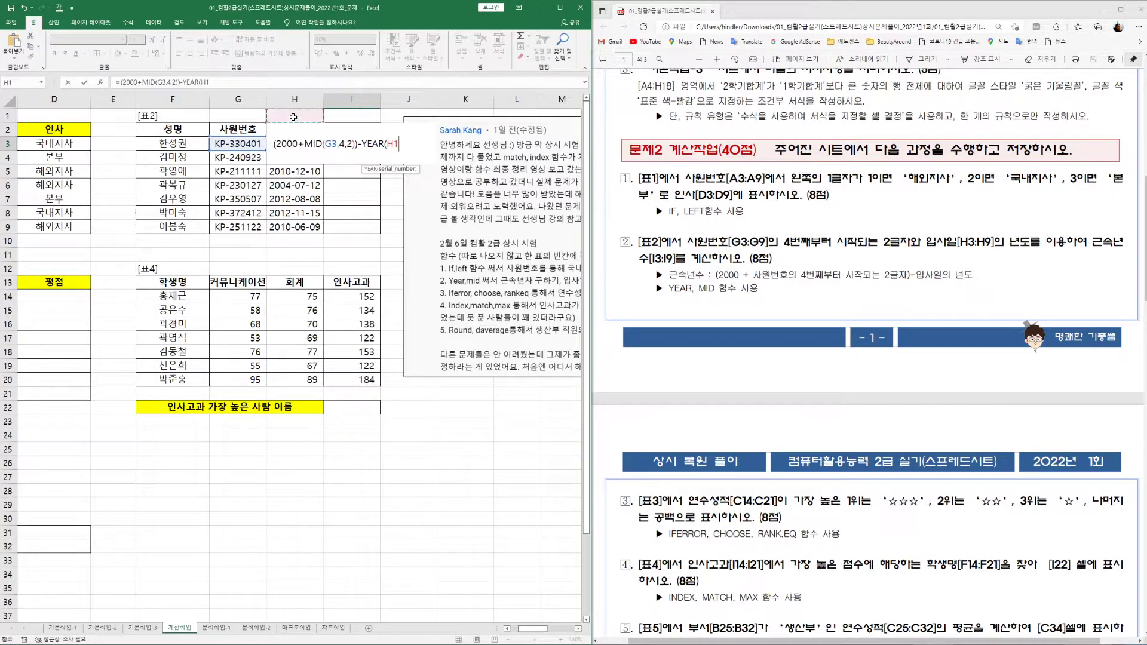
key(Down)
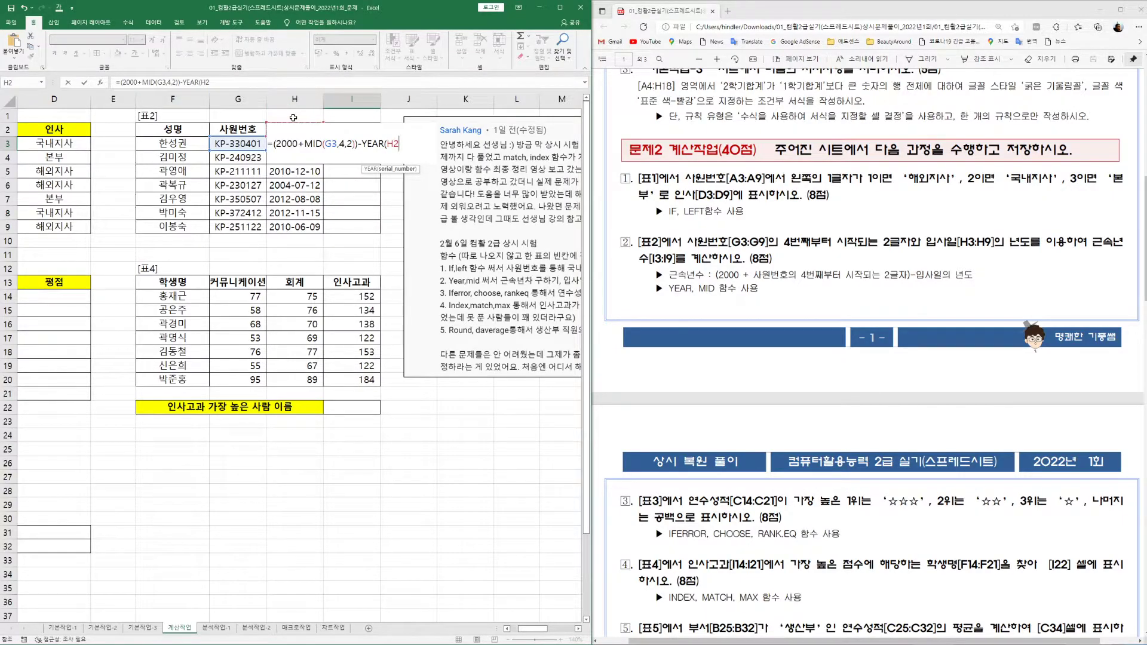
key(Down)
text())
key(Return)
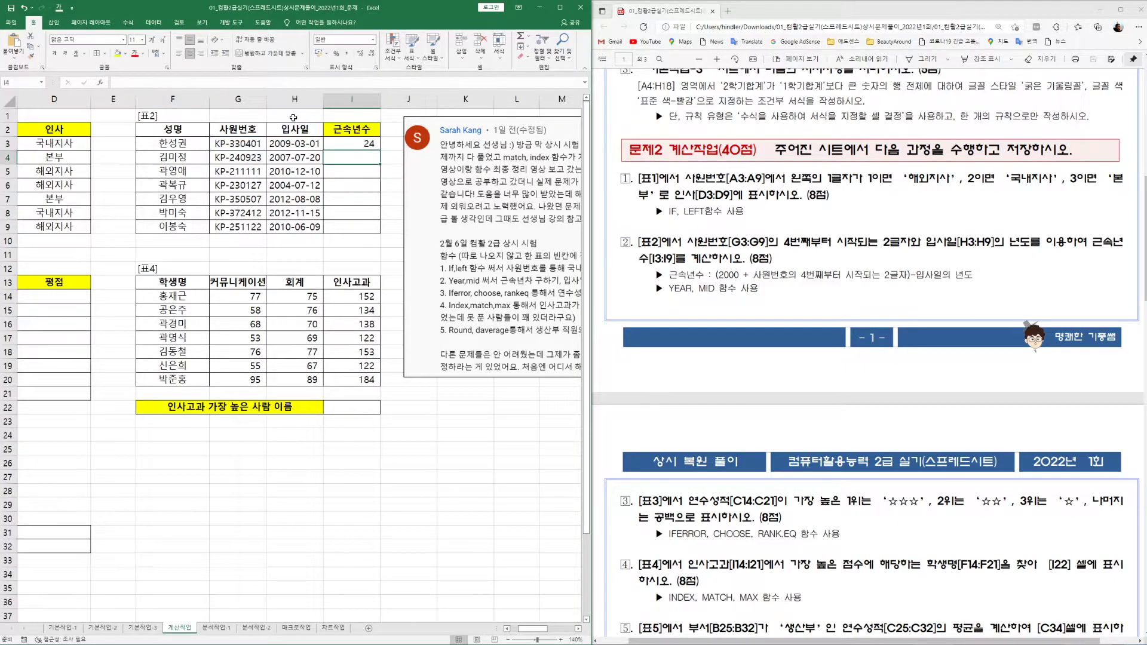
click(366, 145)
drag(381, 150, 382, 231)
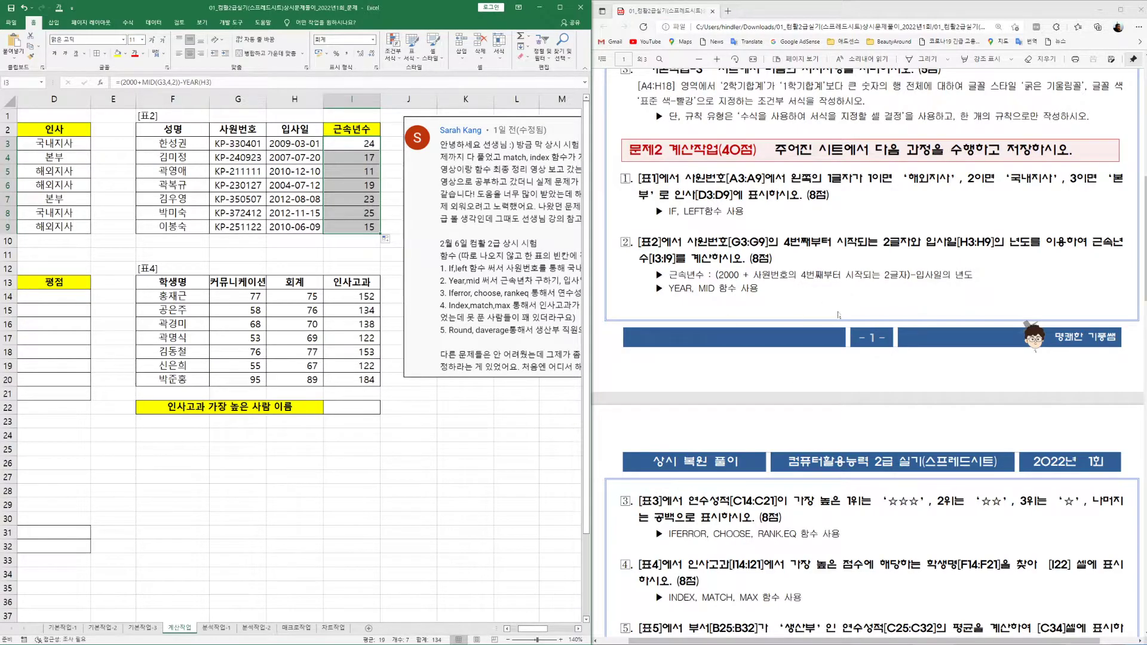
Enter =RANK.EQ(C14,$C$14:$C$21,0) in the first 평점 cell D14 of [표3] and fill it down to D21.
scroll(836, 310, down, 3)
scroll(837, 309, down, 3)
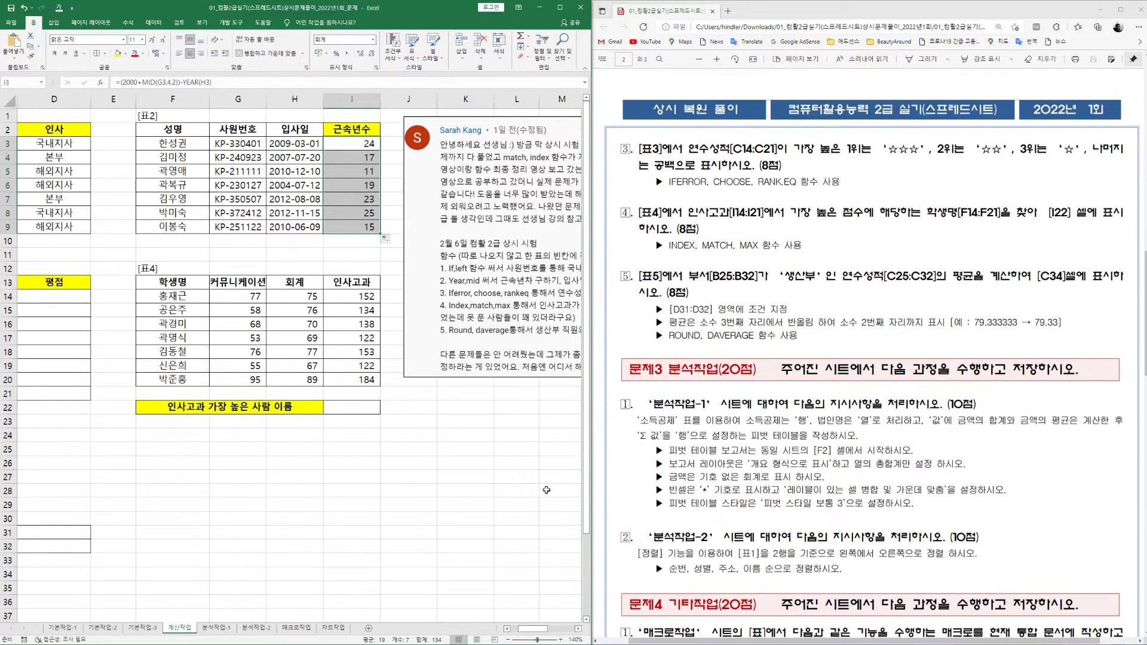
drag(527, 629, 507, 629)
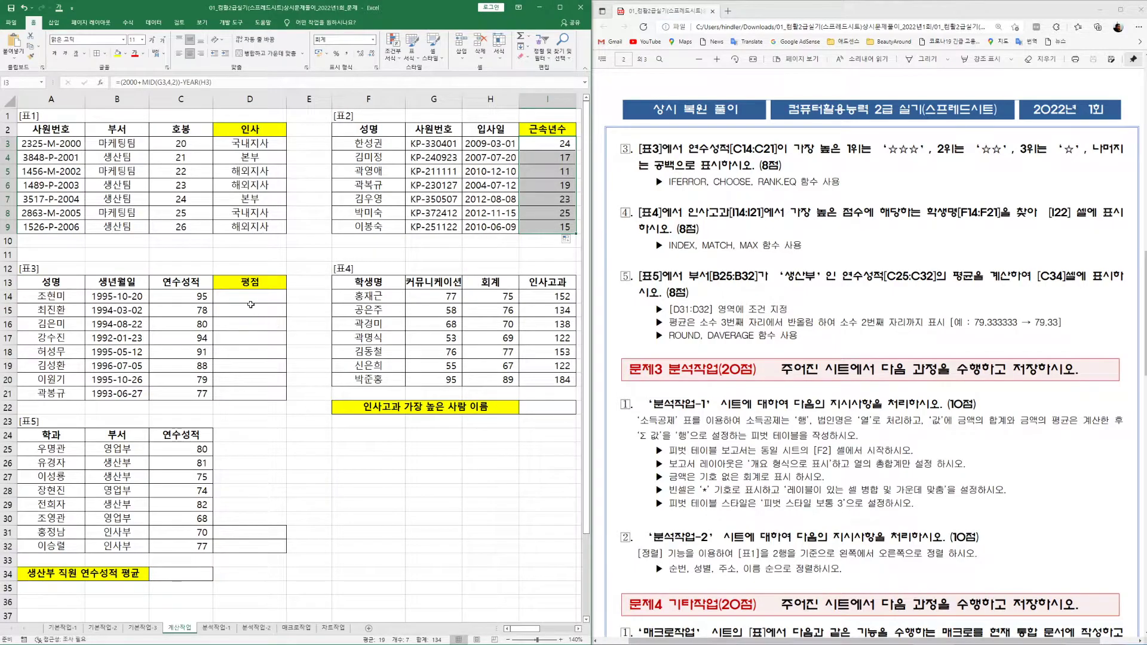
click(251, 297)
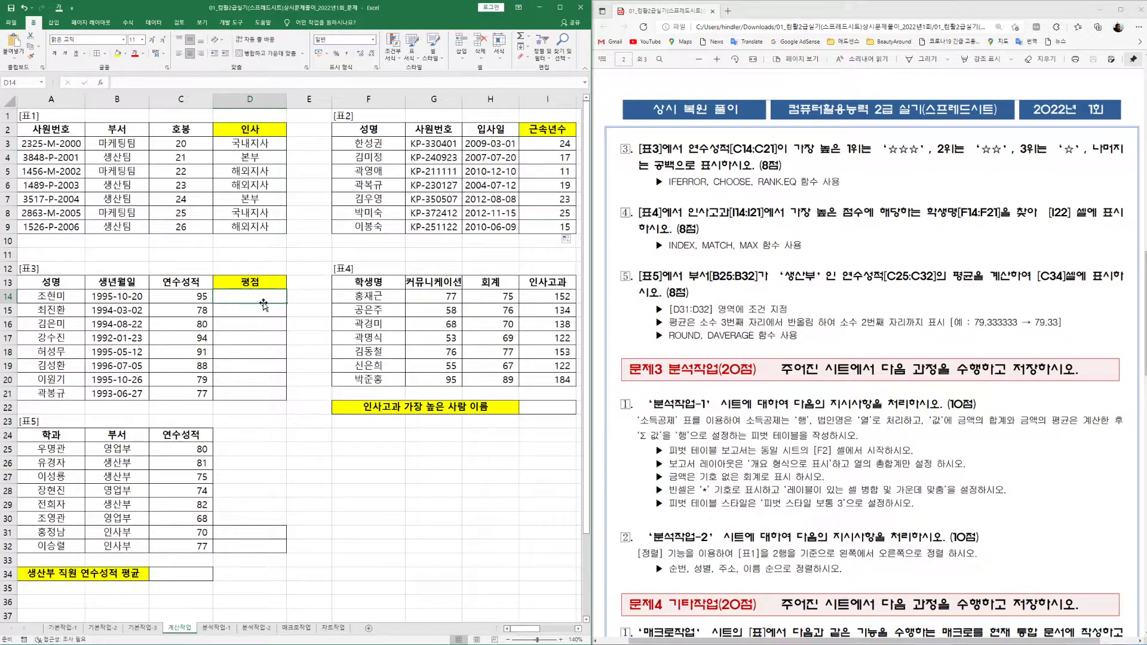
text(=rank)
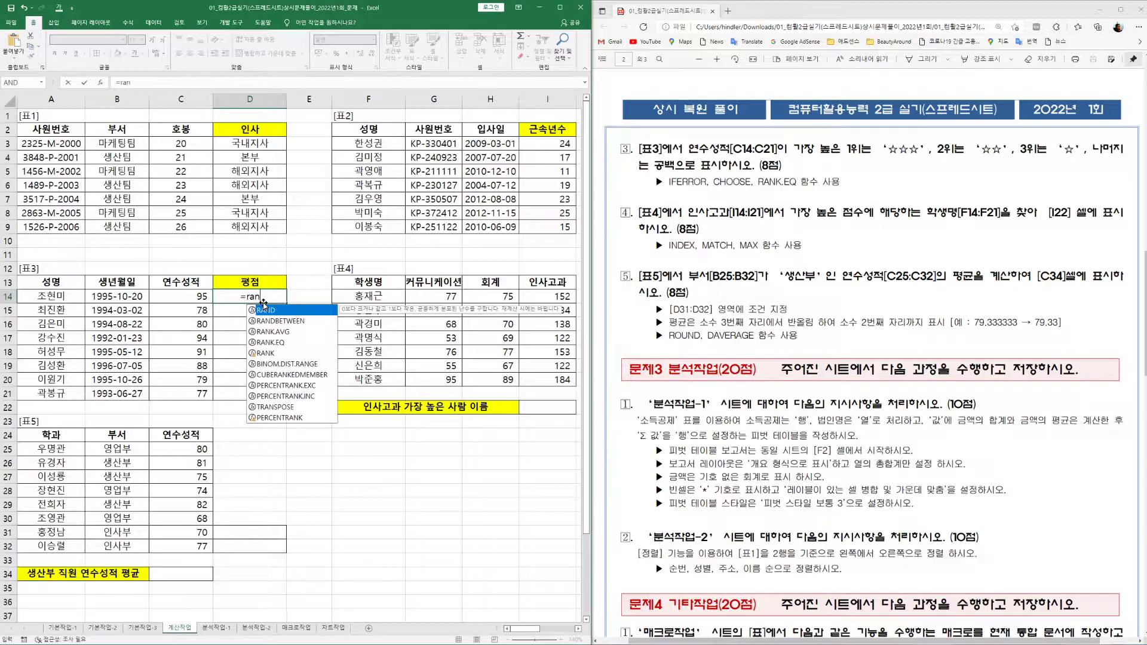
double_click(268, 321)
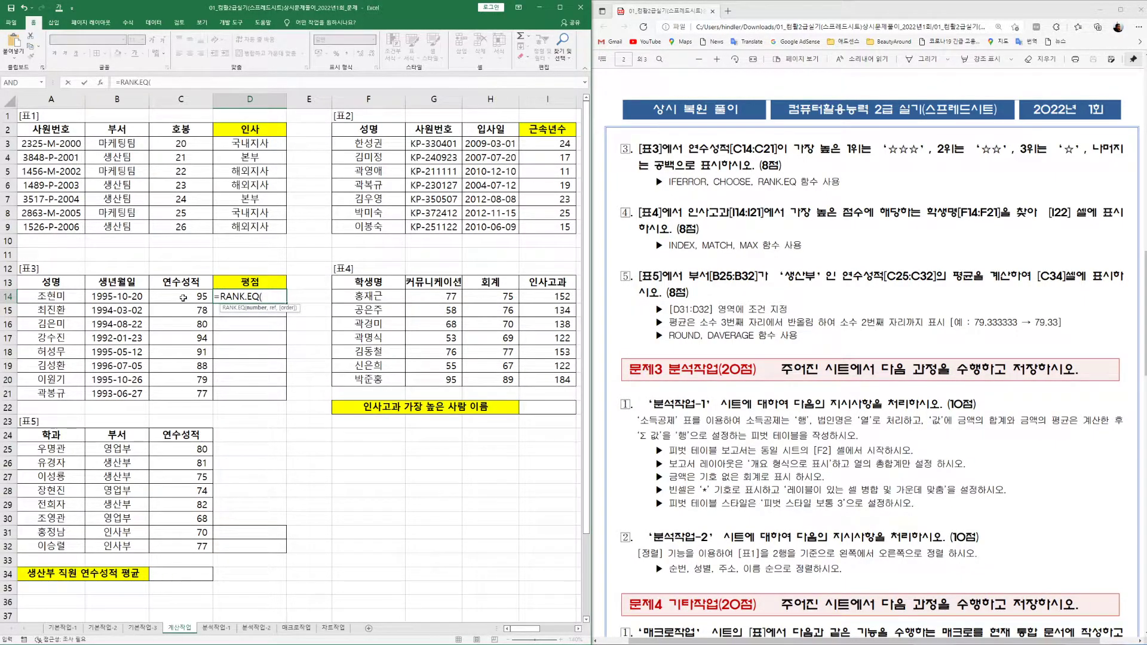
click(183, 297)
text(,)
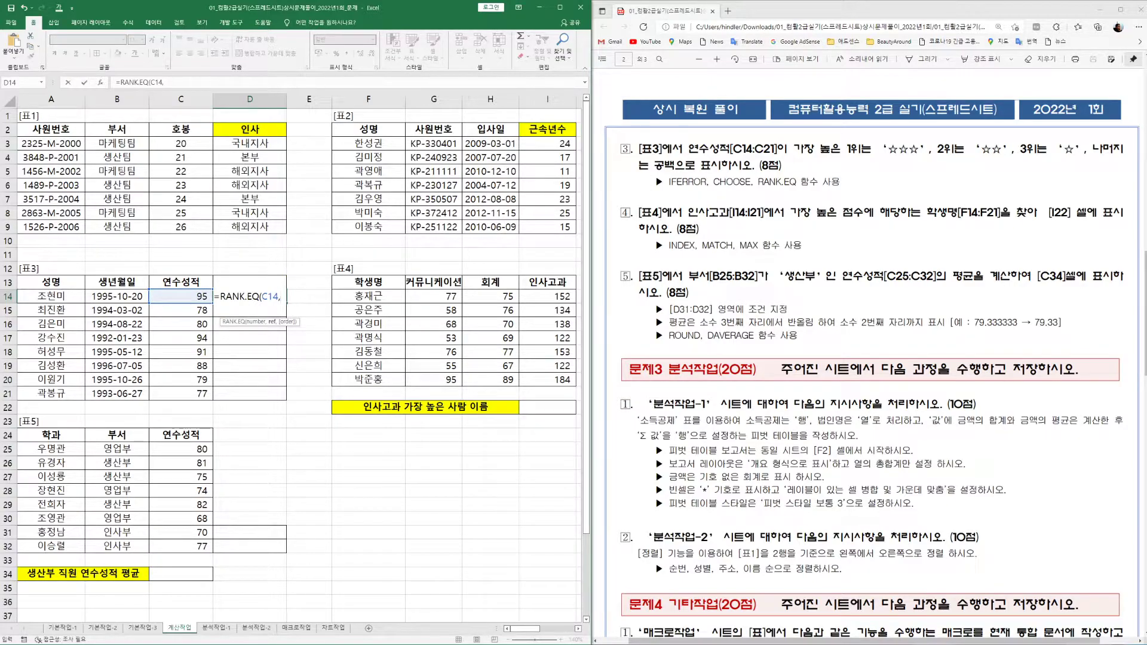
drag(162, 297, 163, 394)
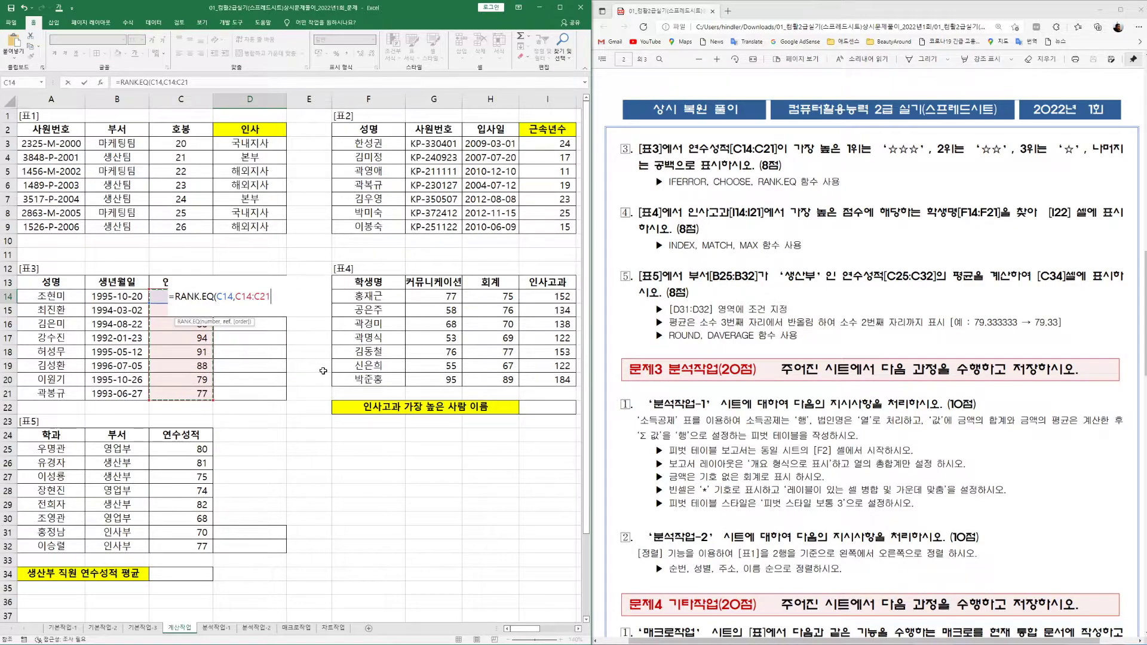
key(F4)
text(,)
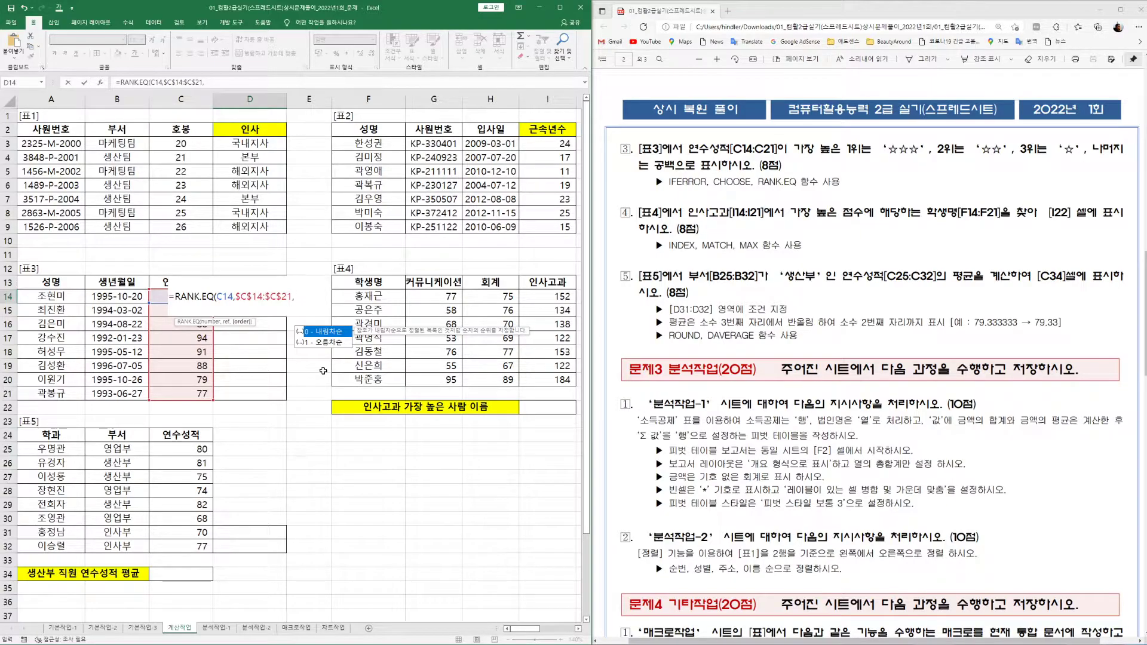
text(0))
key(Return)
click(273, 299)
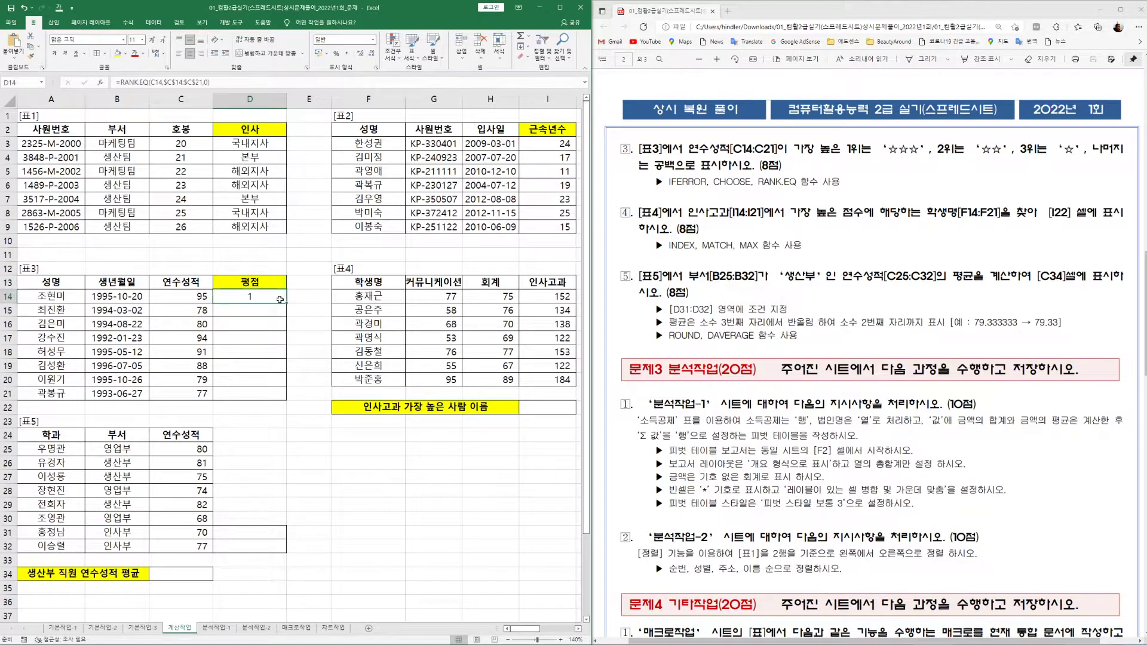
drag(286, 303, 277, 398)
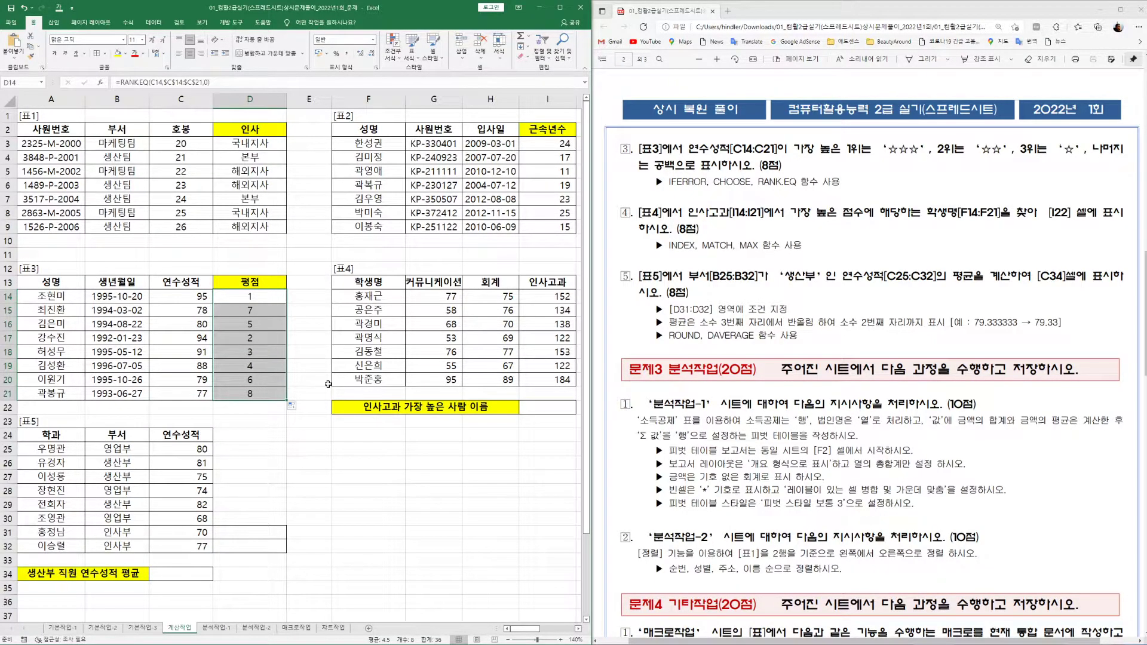
Wrap the D14 rank formula in CHOOSE with the values "☆☆☆","☆☆","☆" and apply it to D14:D21.
key(F2)
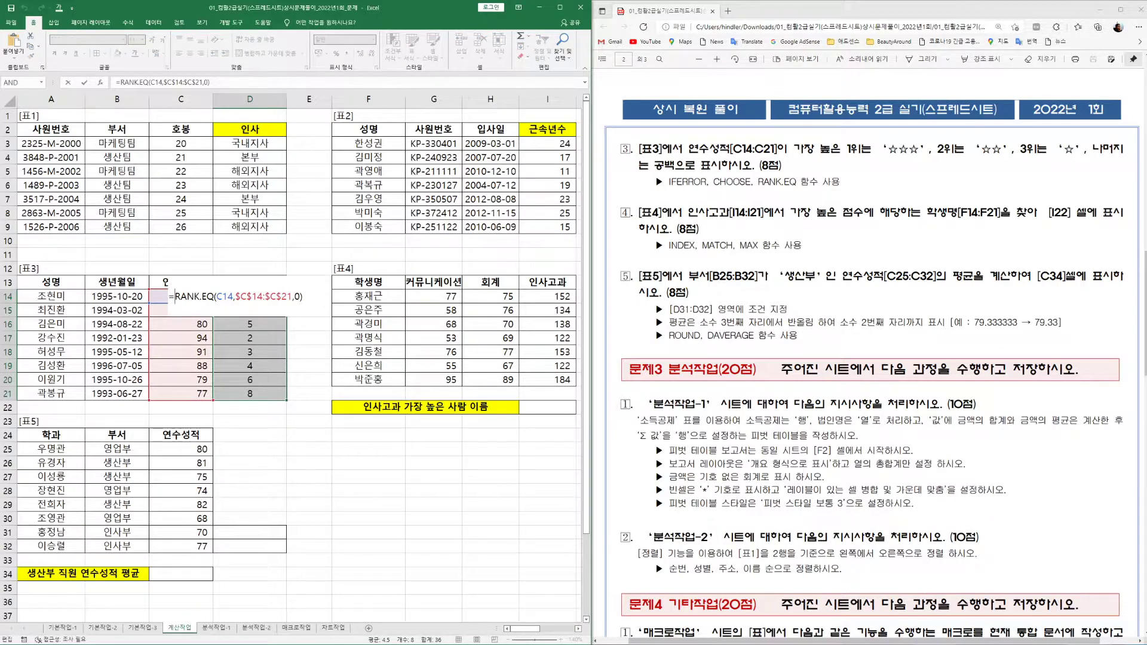
text(CHOOSE()
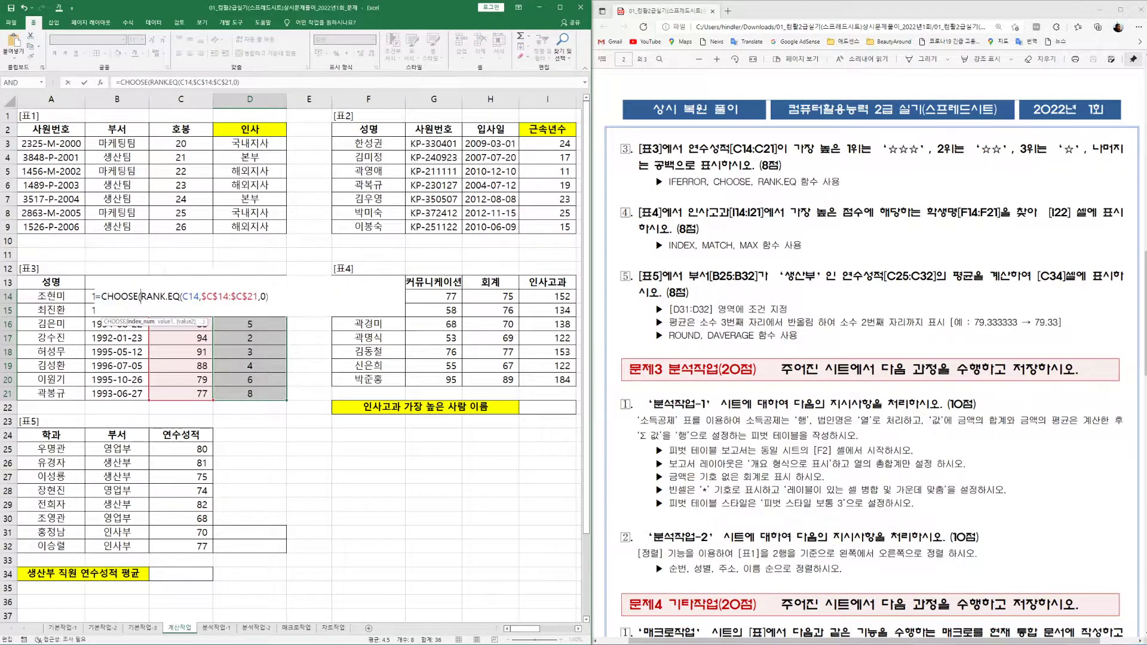
text(,)
text("ㅁ)
key(Hangul_Hanja)
key(Tab)
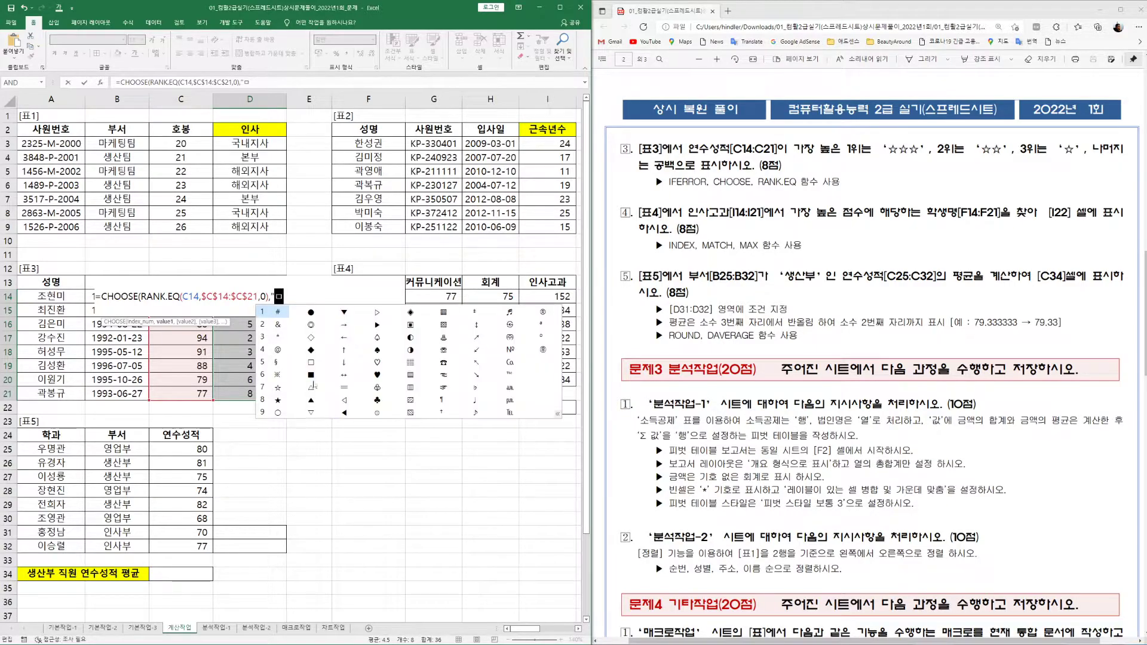
click(278, 387)
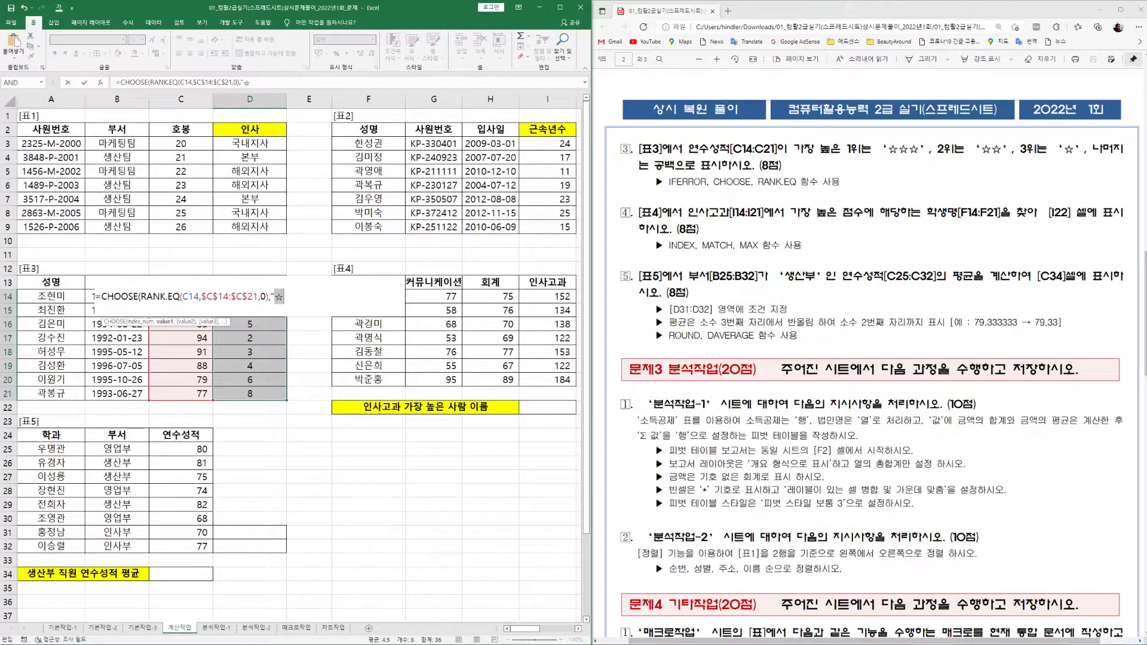
text(☆☆","☆☆",)
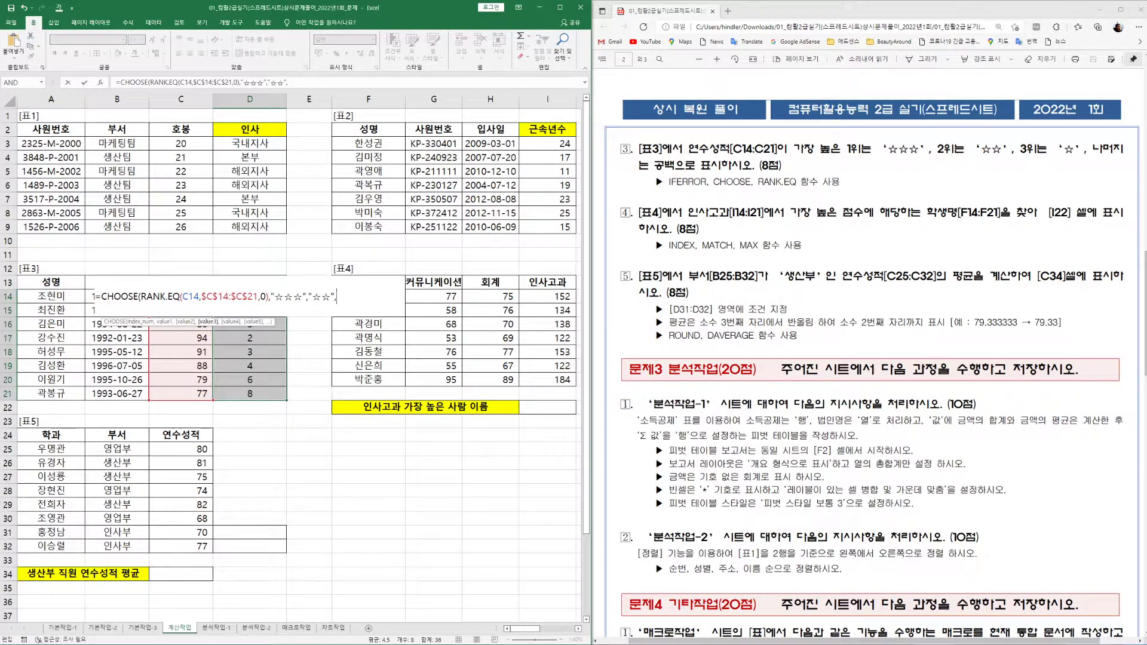
text("☆"))
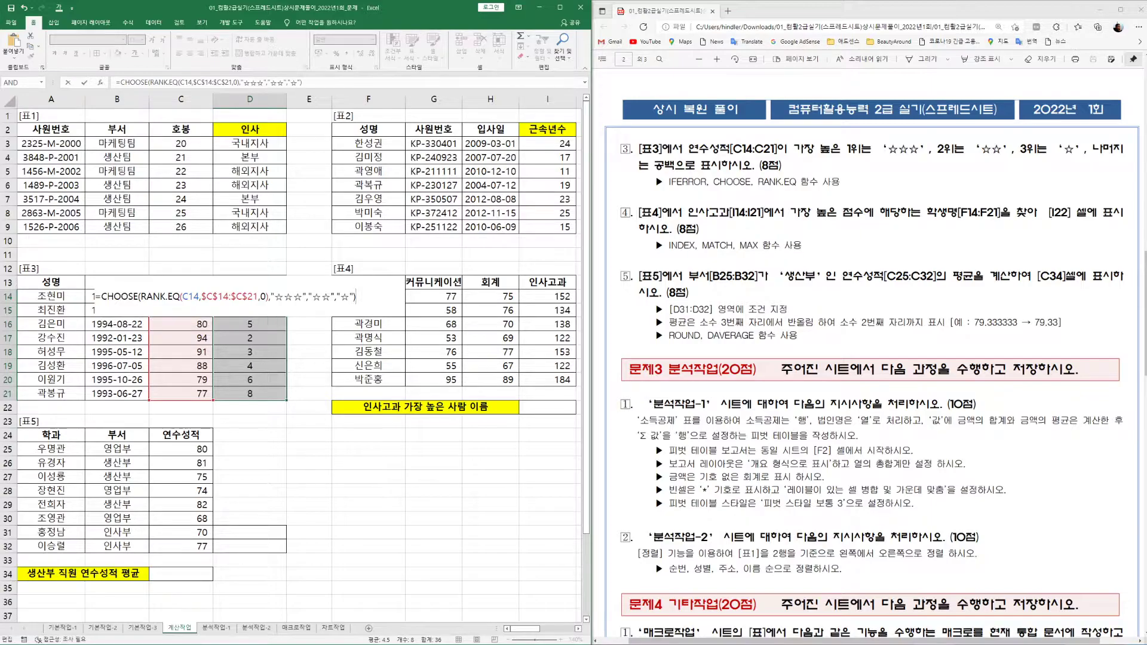
key(ctrl+Return)
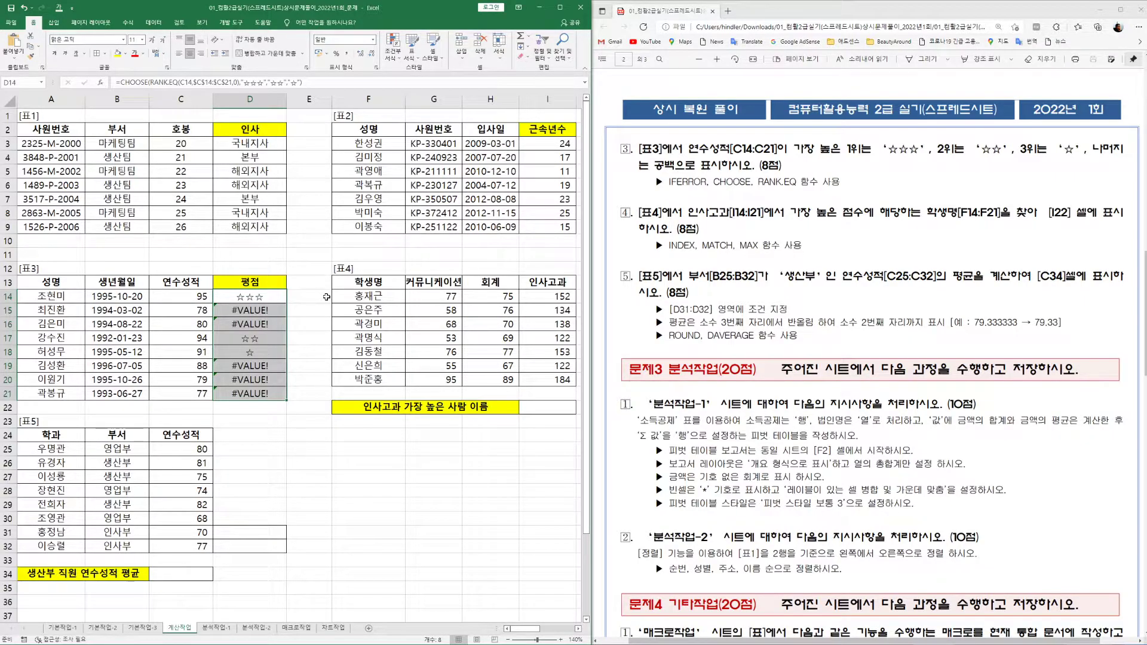
Wrap the D14 CHOOSE formula in IFERROR with "" as the error value and apply it to D14:D21.
key(F2)
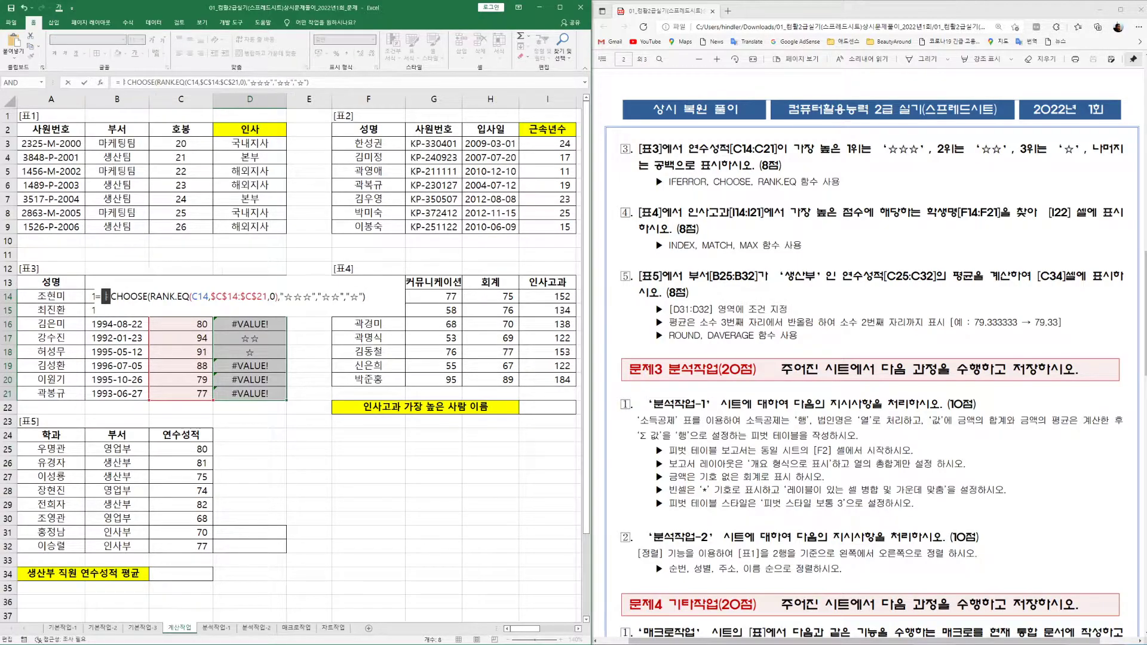
text(ife)
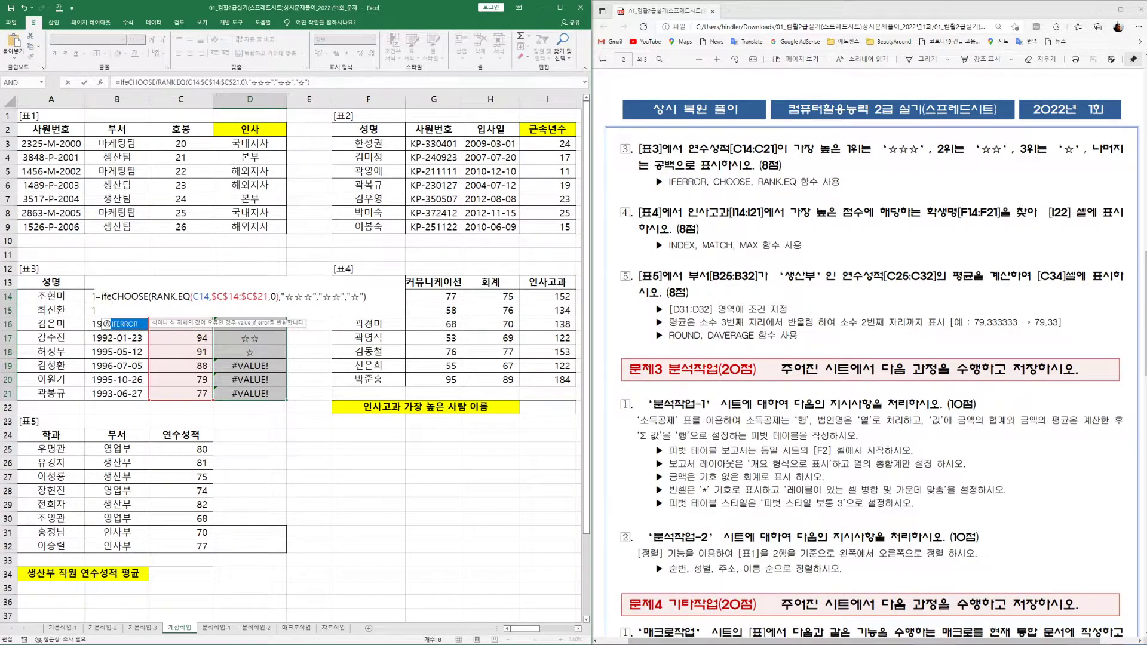
key(Tab)
key(shift+End)
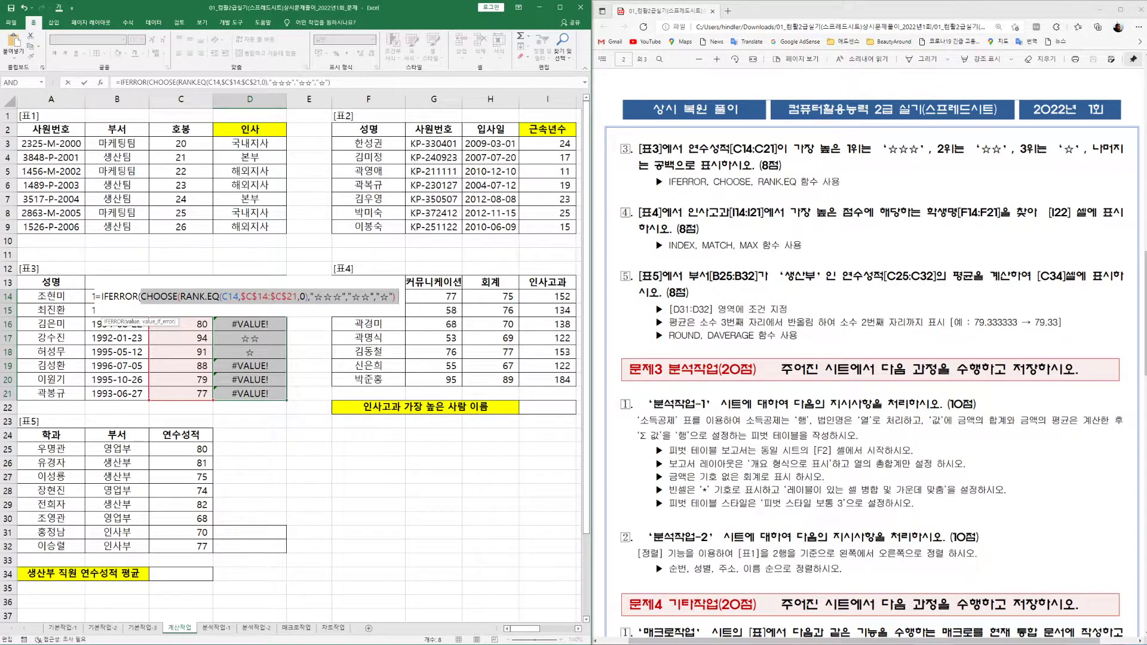
key(End)
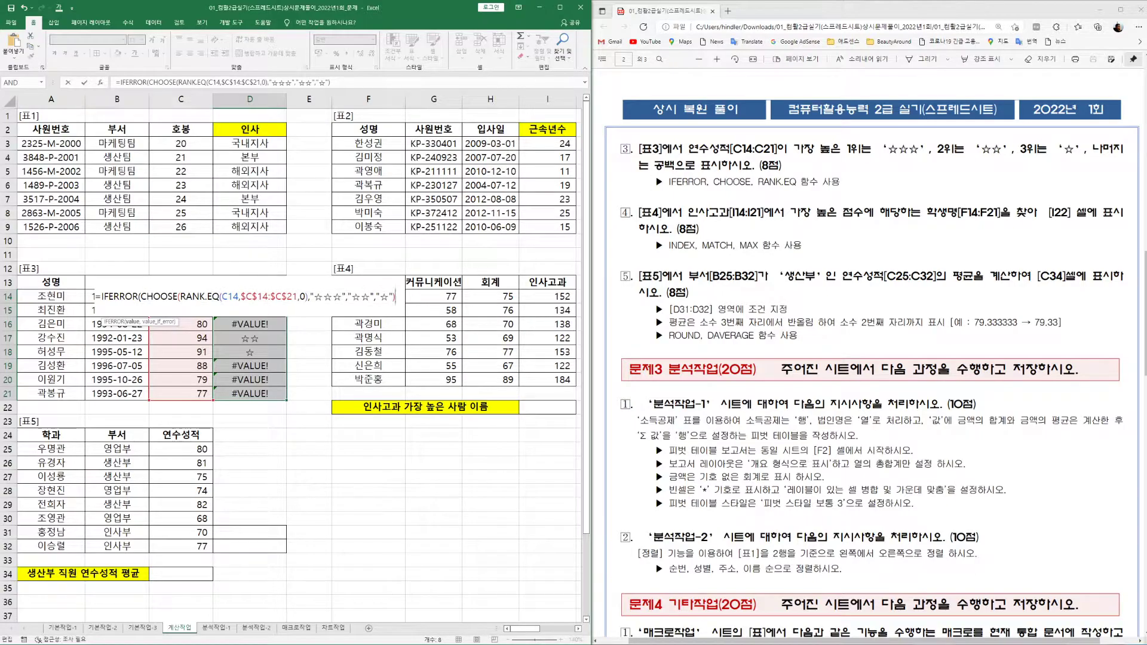
text(,""))
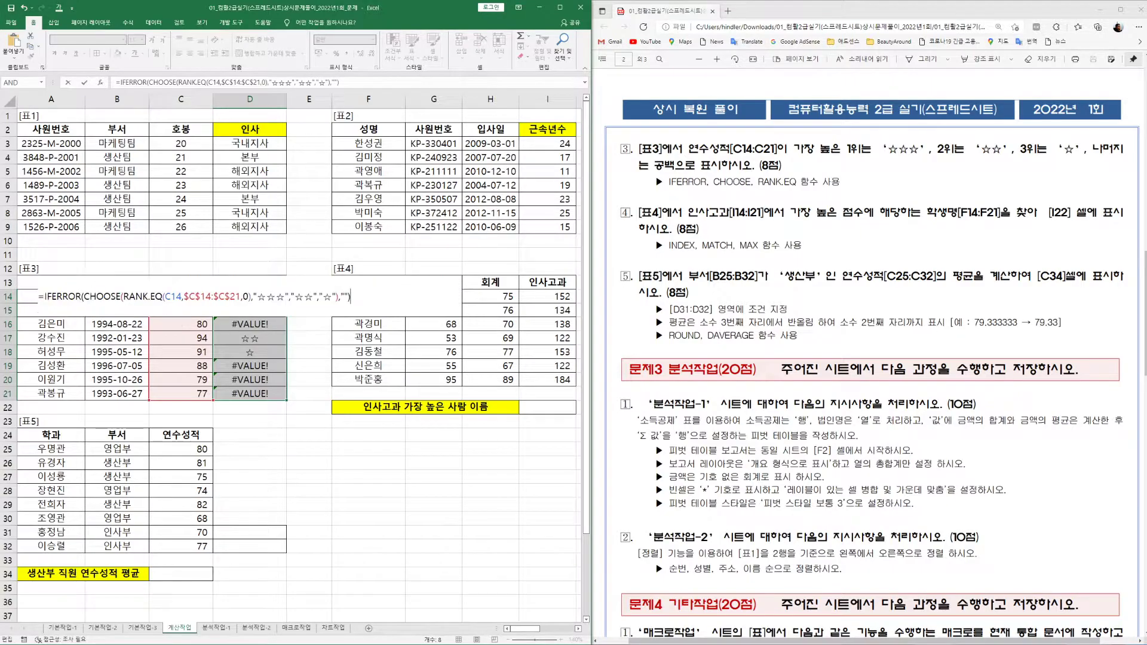
key(ctrl+Return)
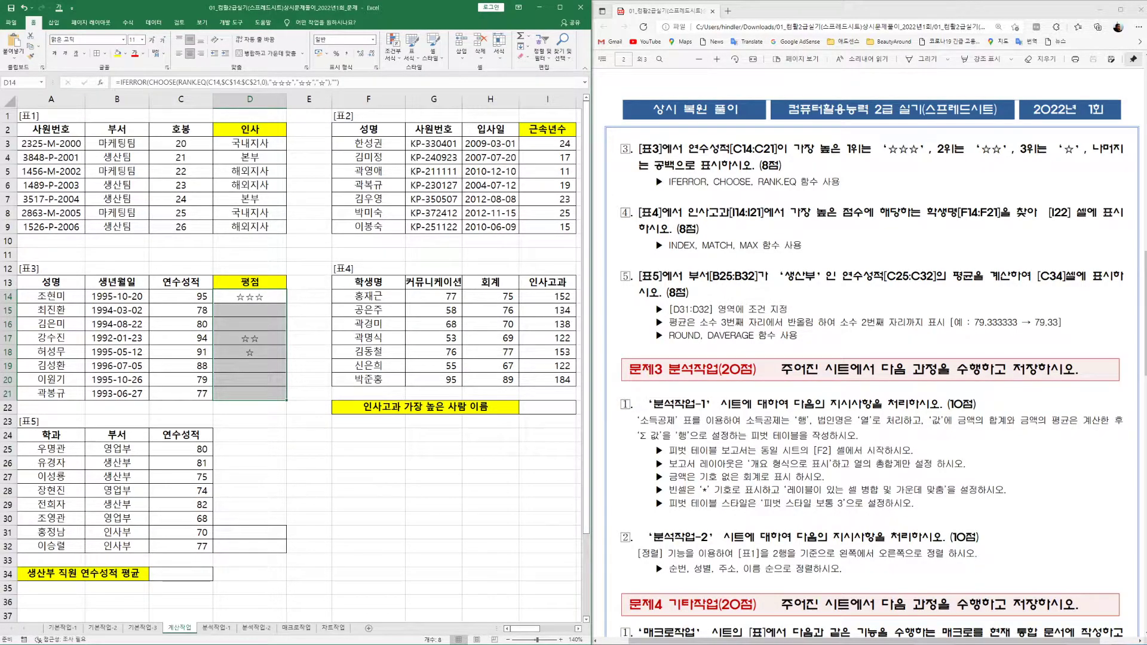
Review question 4 in the exam sheet and examine the 인사고과 scores and student names in [표4].
scroll(700, 167, up, 3)
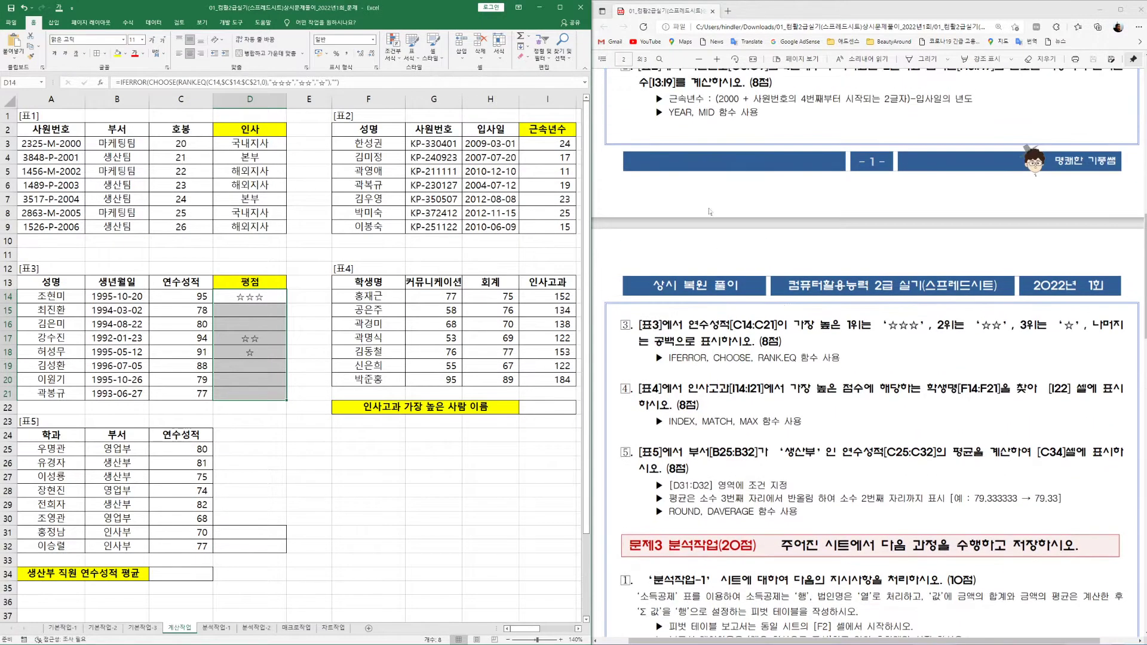
scroll(718, 231, up, 2)
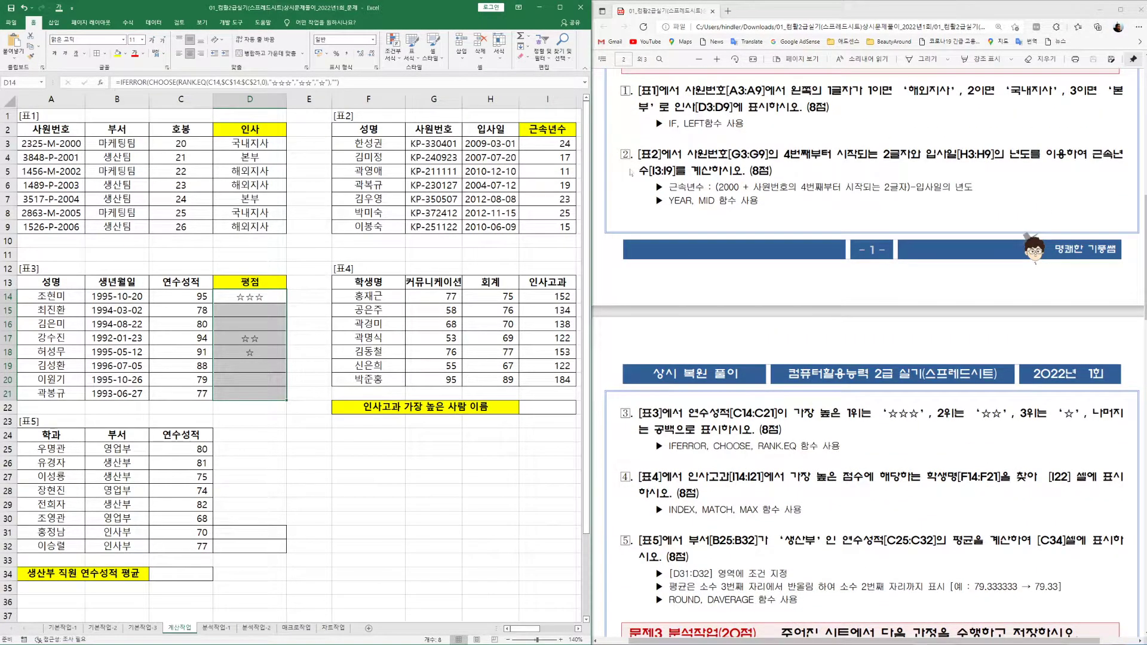
click(577, 632)
click(578, 631)
click(578, 632)
click(578, 631)
click(289, 409)
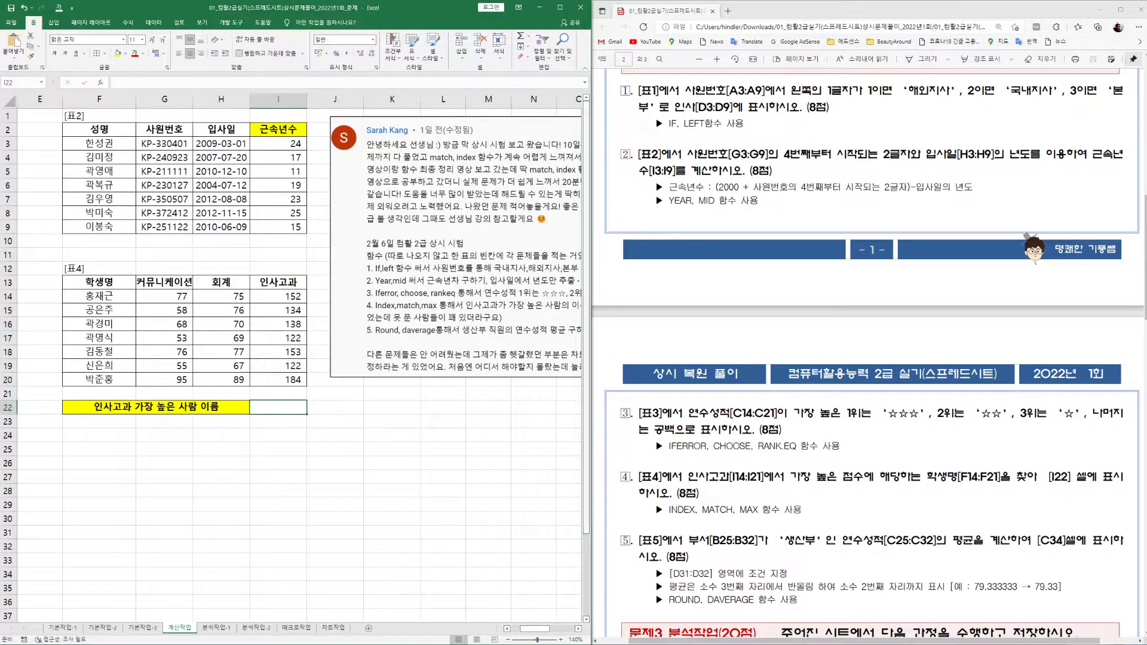
scroll(708, 235, down, 5)
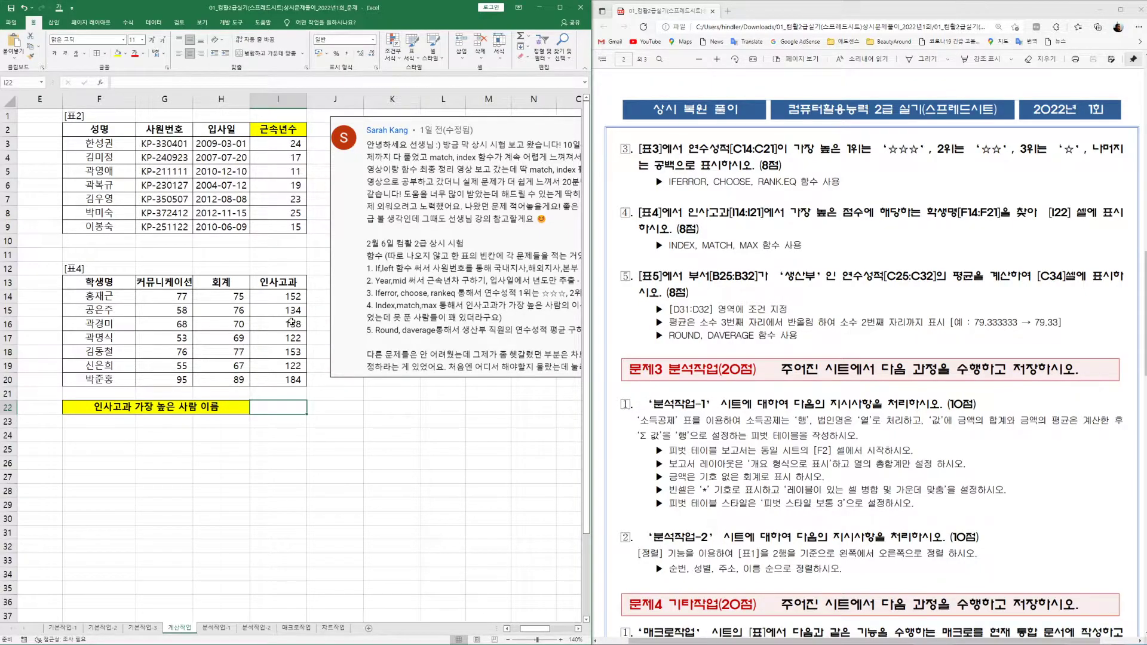
drag(287, 295, 276, 380)
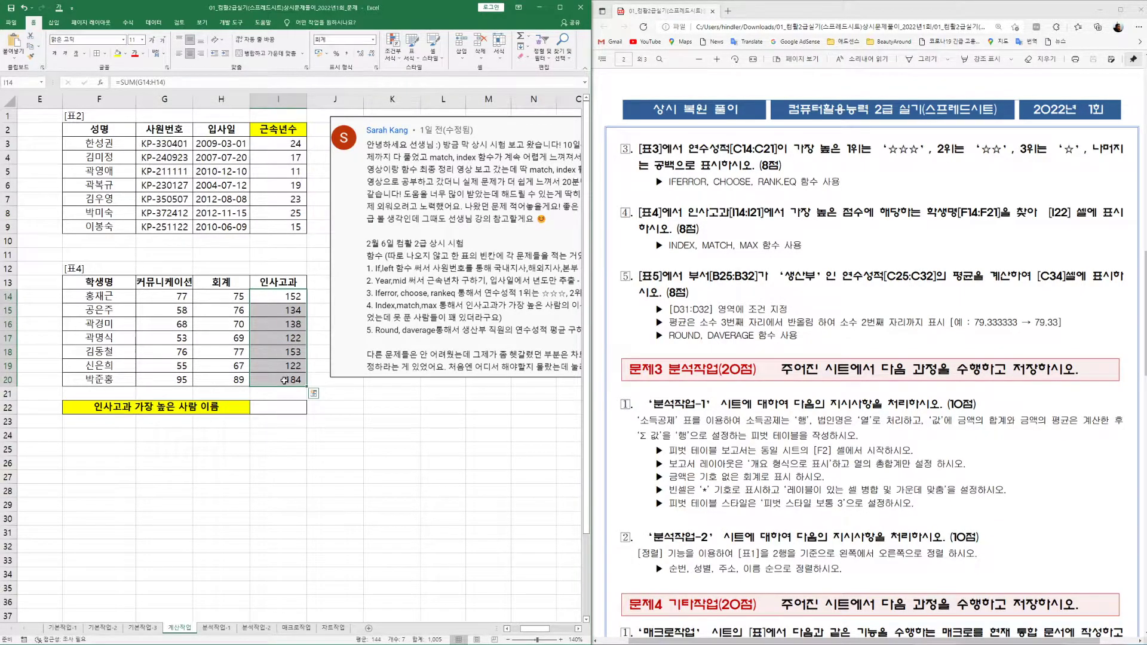
click(101, 380)
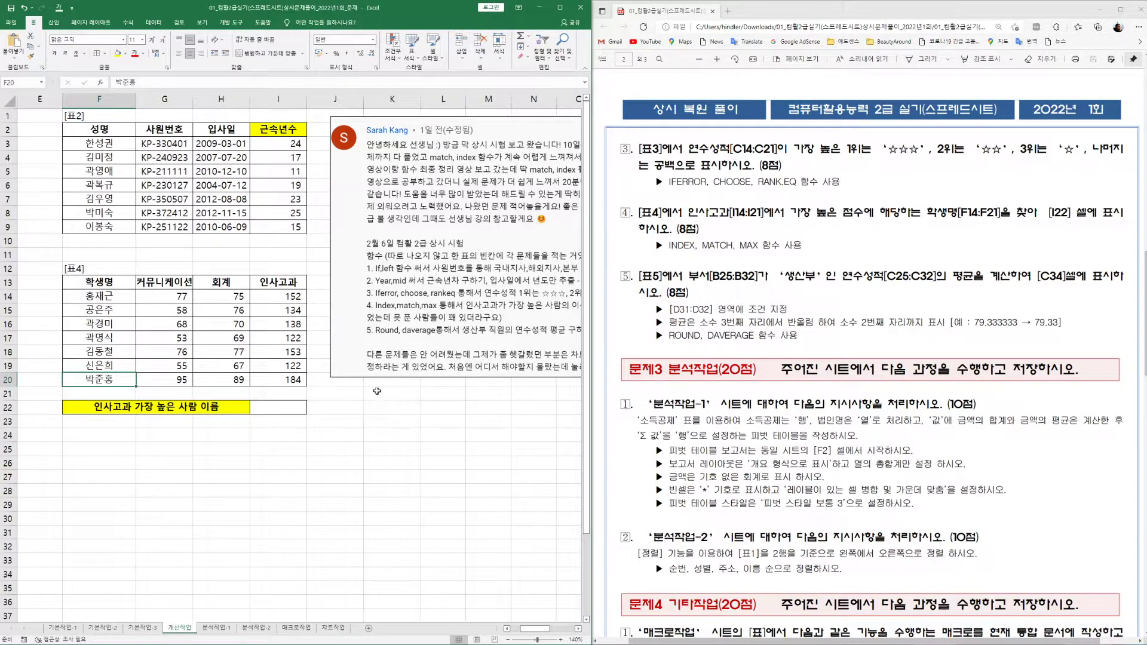
Enter a MAX formula over the 인사고과 scores I14:I20 in cell I22 of [표4].
click(280, 406)
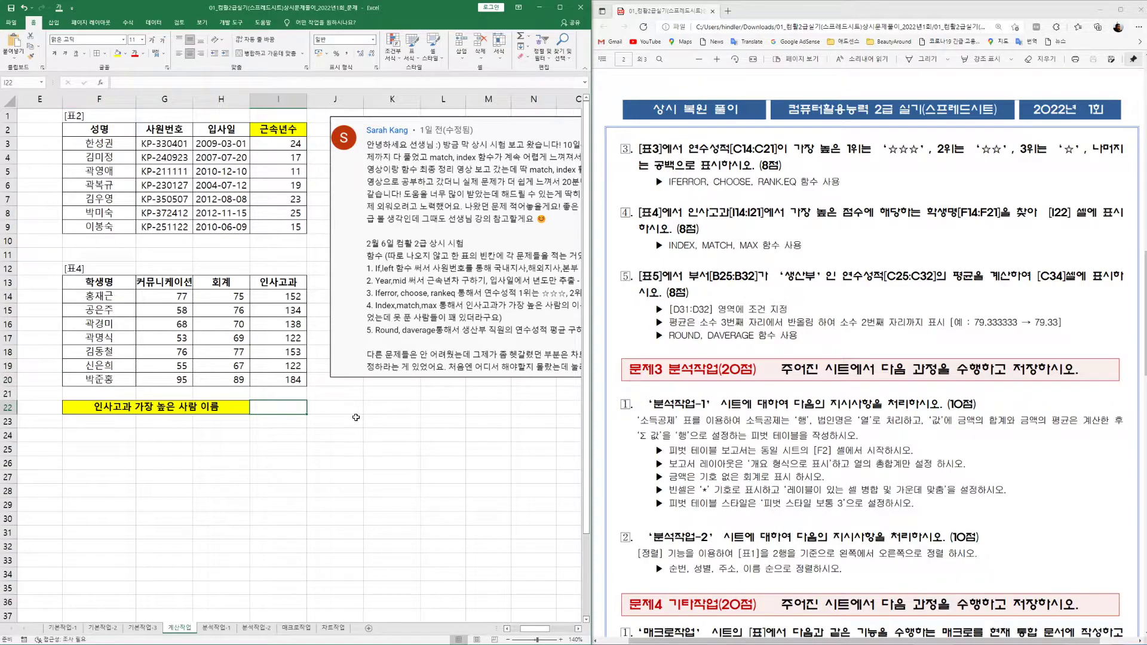
text(=max()
drag(281, 297, 275, 385)
key(Return)
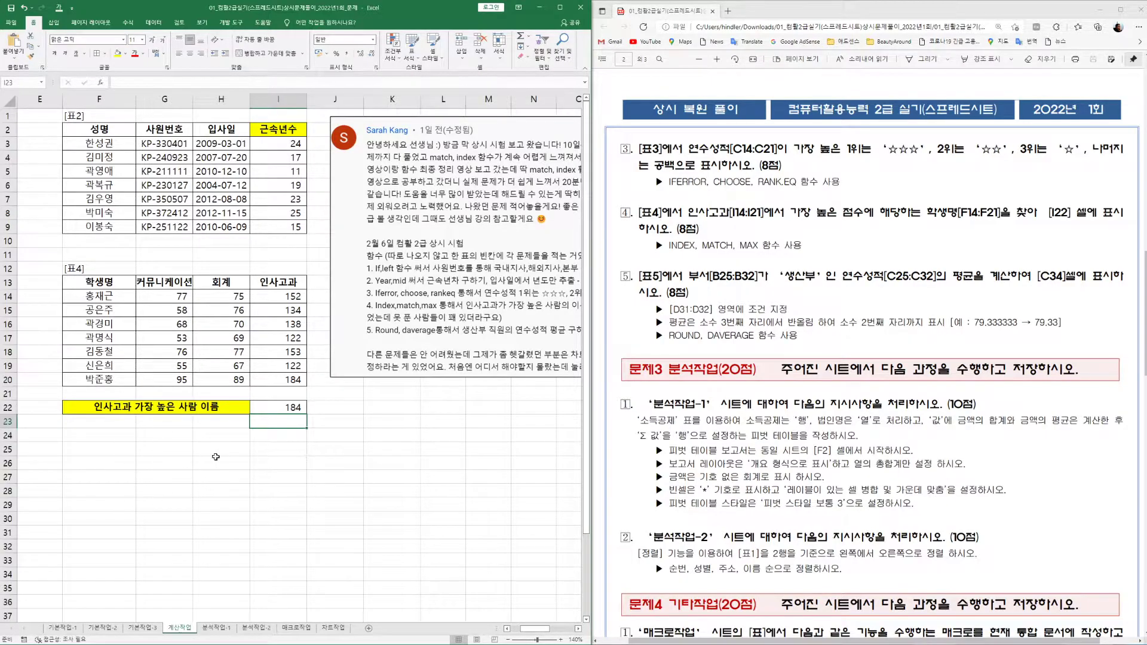
click(273, 439)
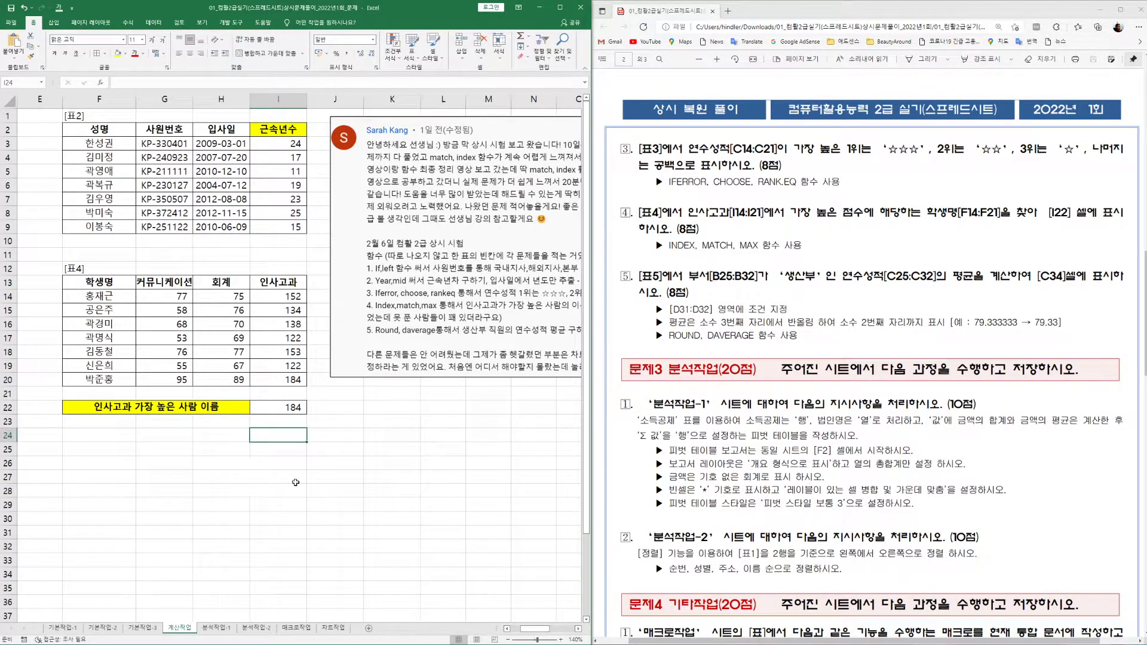
text(=match)
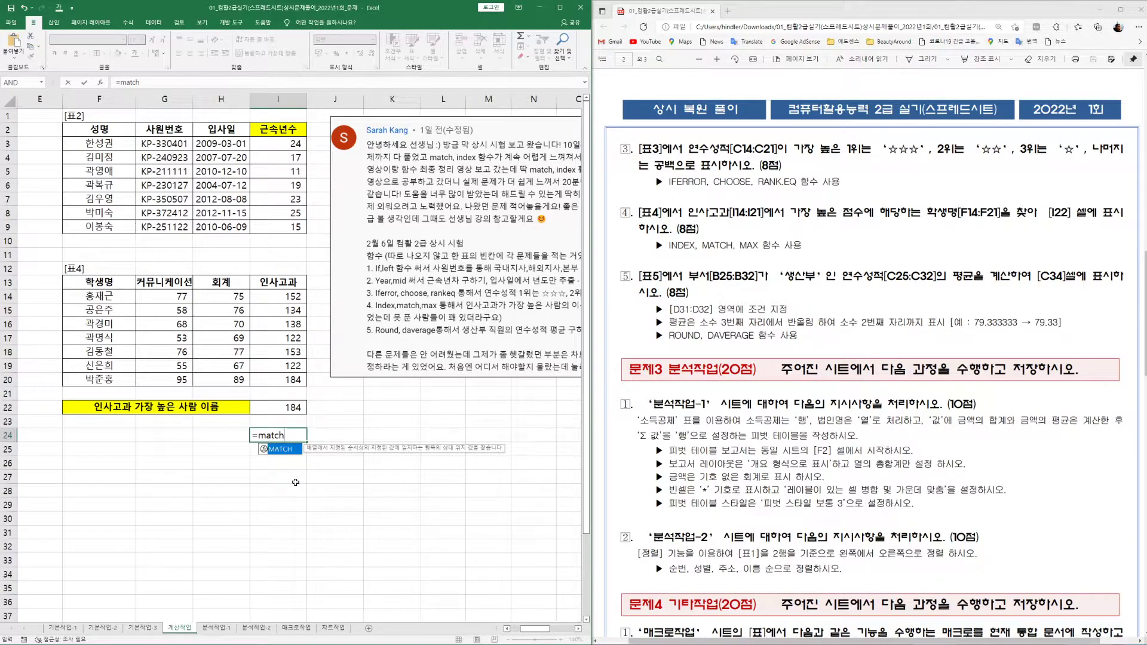
key(BackSpace)
key(BackSpace)
key(BackSpace)
key(BackSpace)
key(BackSpace)
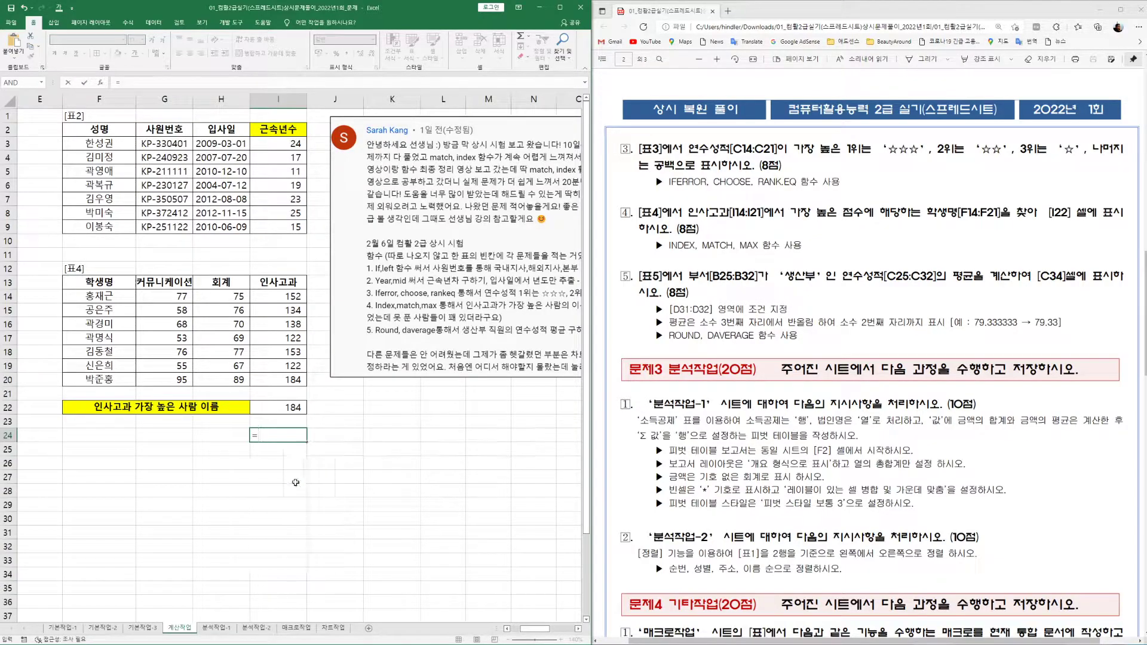
Build an INDEX formula in cell I24 over the student names F14:F20 with row number 7.
text(index)
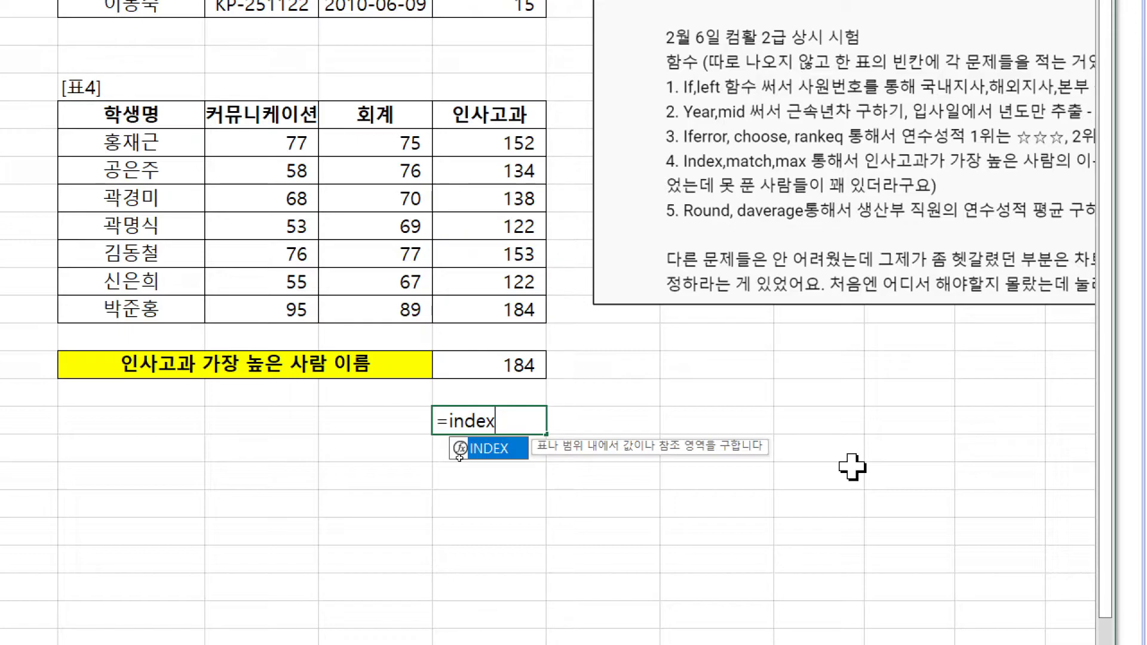
key(Tab)
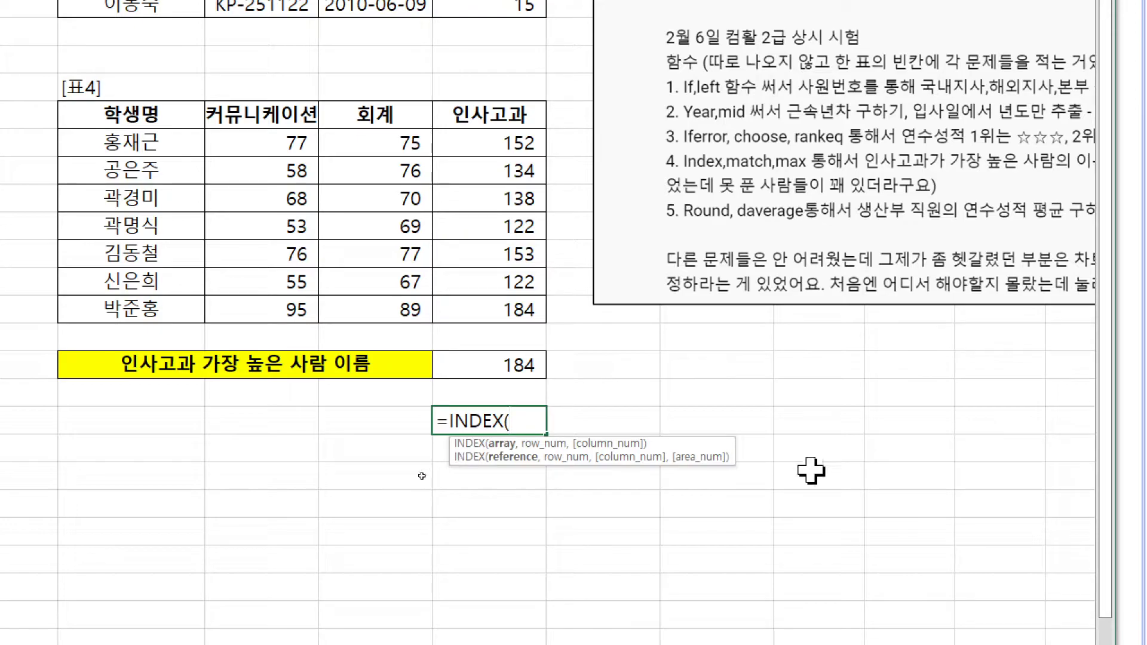
drag(73, 143, 197, 307)
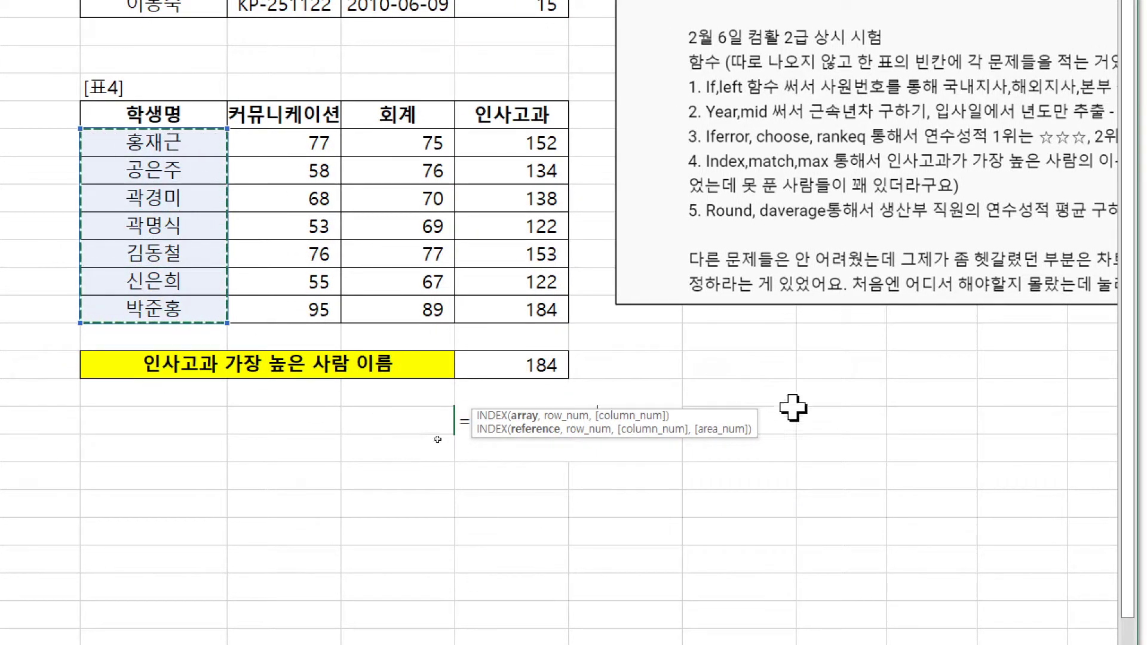
drag(714, 428, 904, 387)
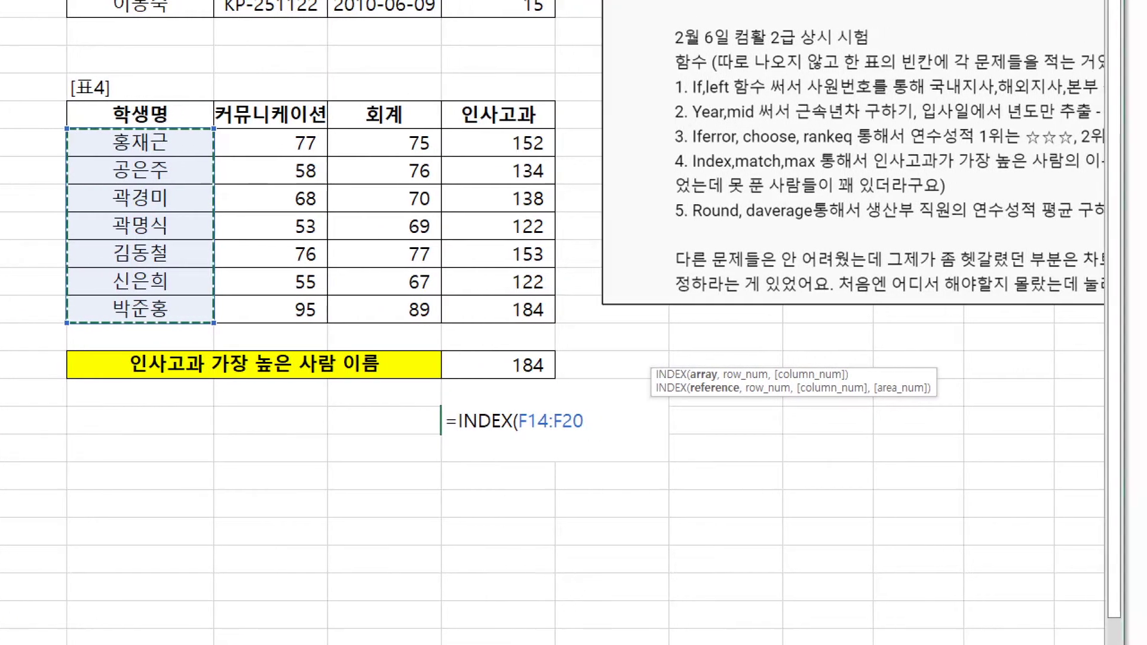
text(,)
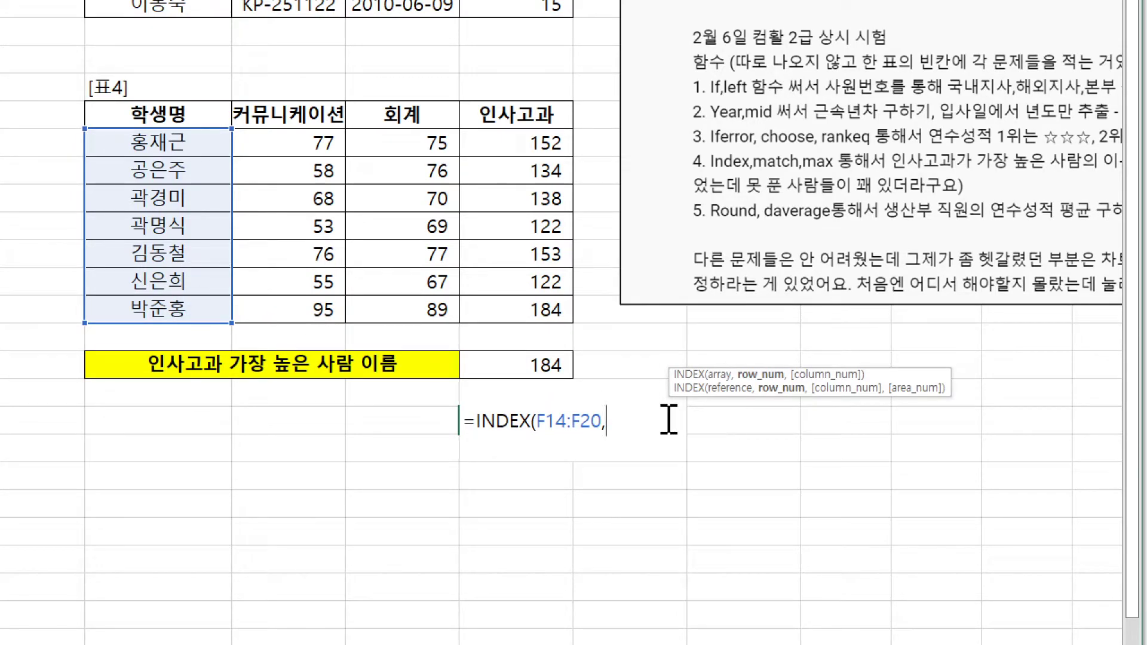
text(7)
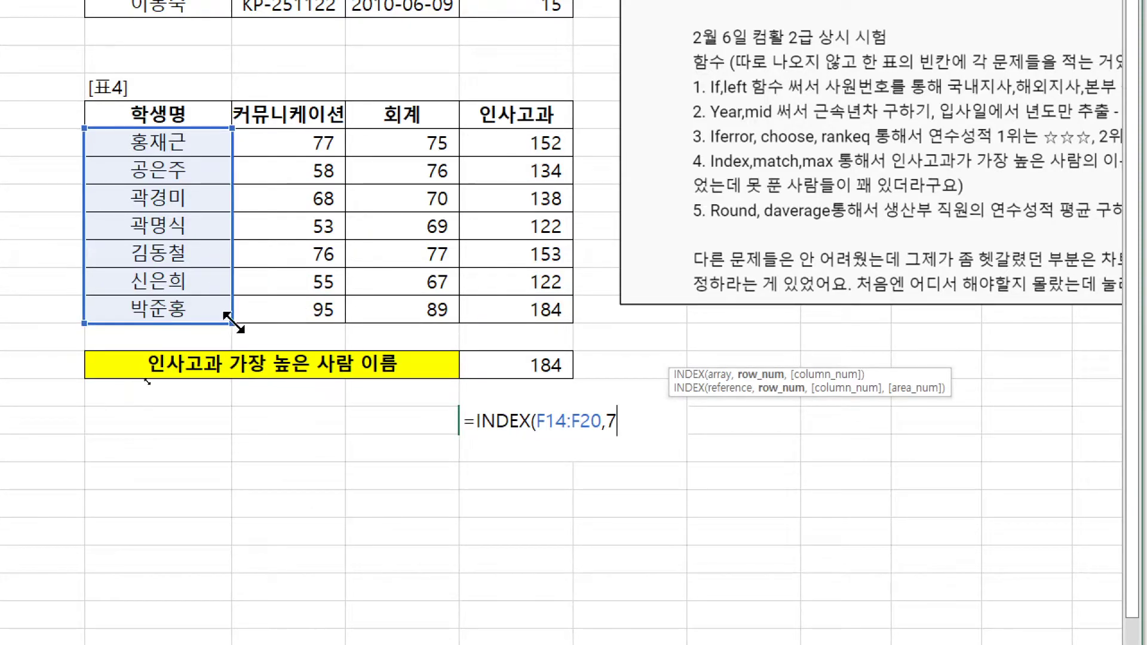
Change the I24 INDEX formula's range to the [표4] header row F13:I13 and its index number to 4.
drag(232, 324, 598, 163)
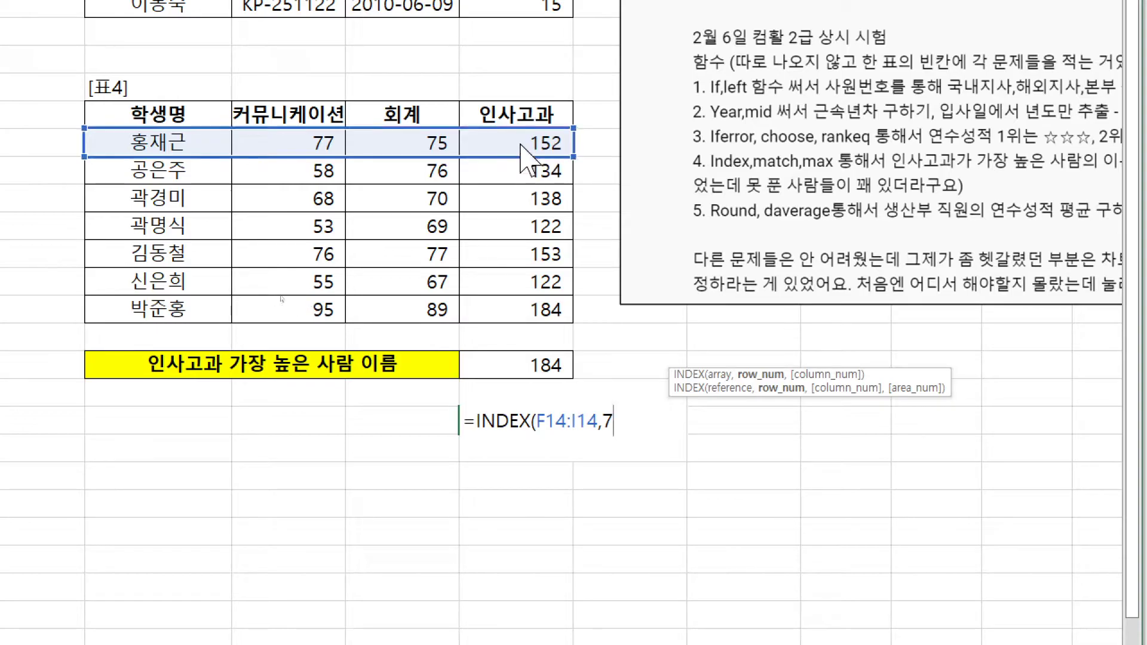
drag(524, 152, 515, 120)
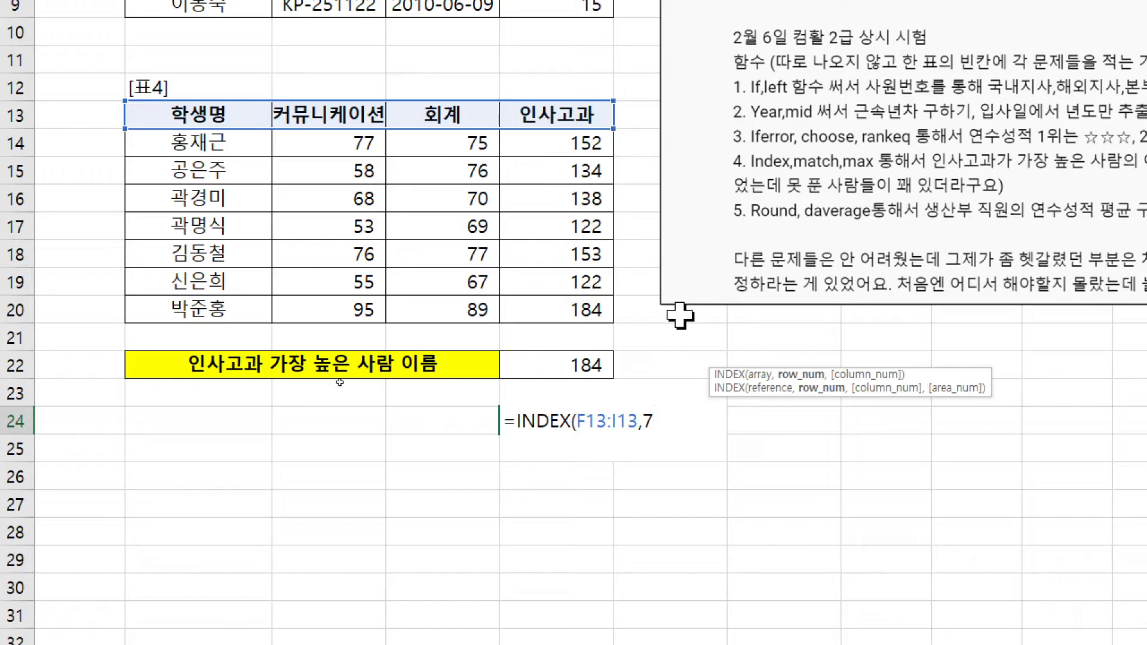
key(BackSpace)
text(4)
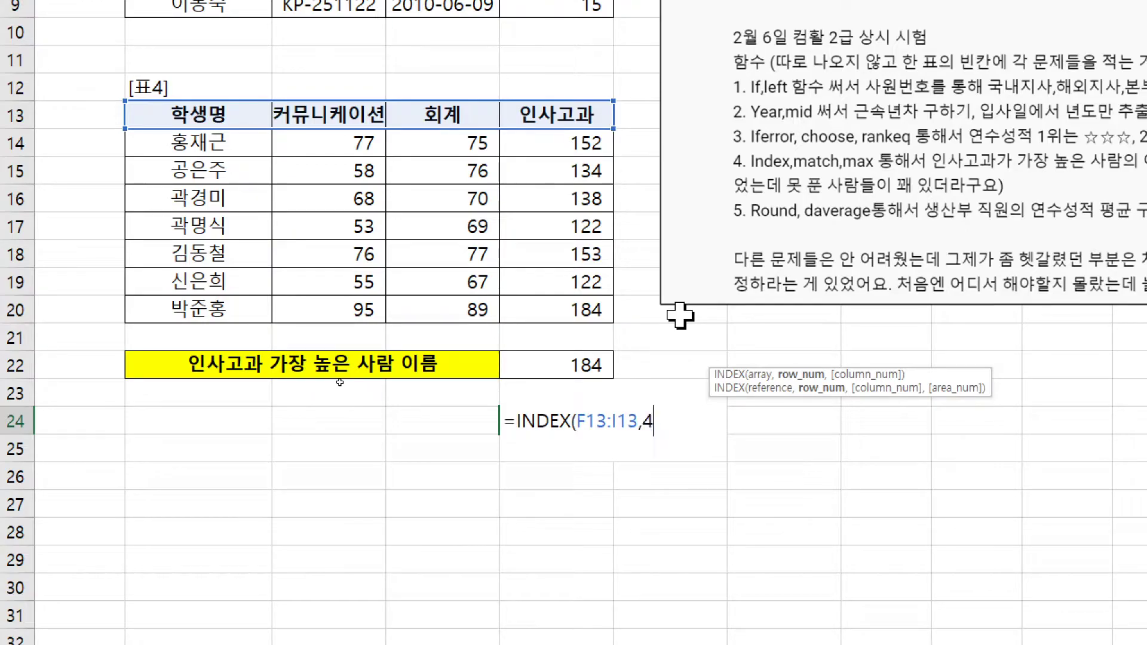
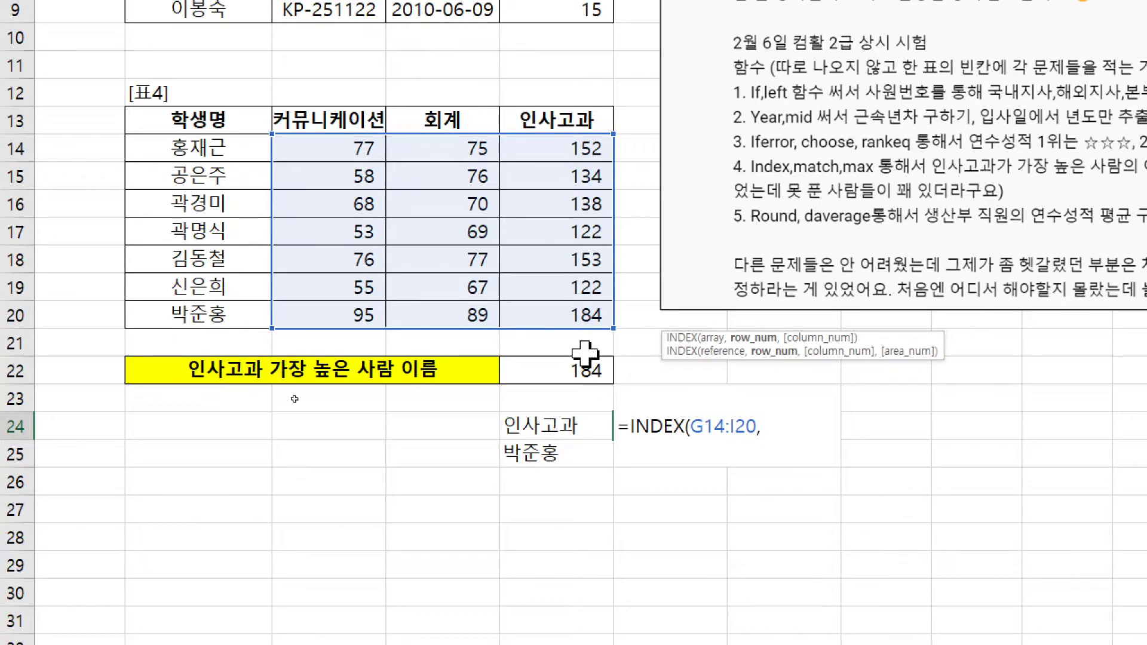
Complete the INDEX formula in cell J24 over G14:I20 with row number 7 and column number 3.
text(,)
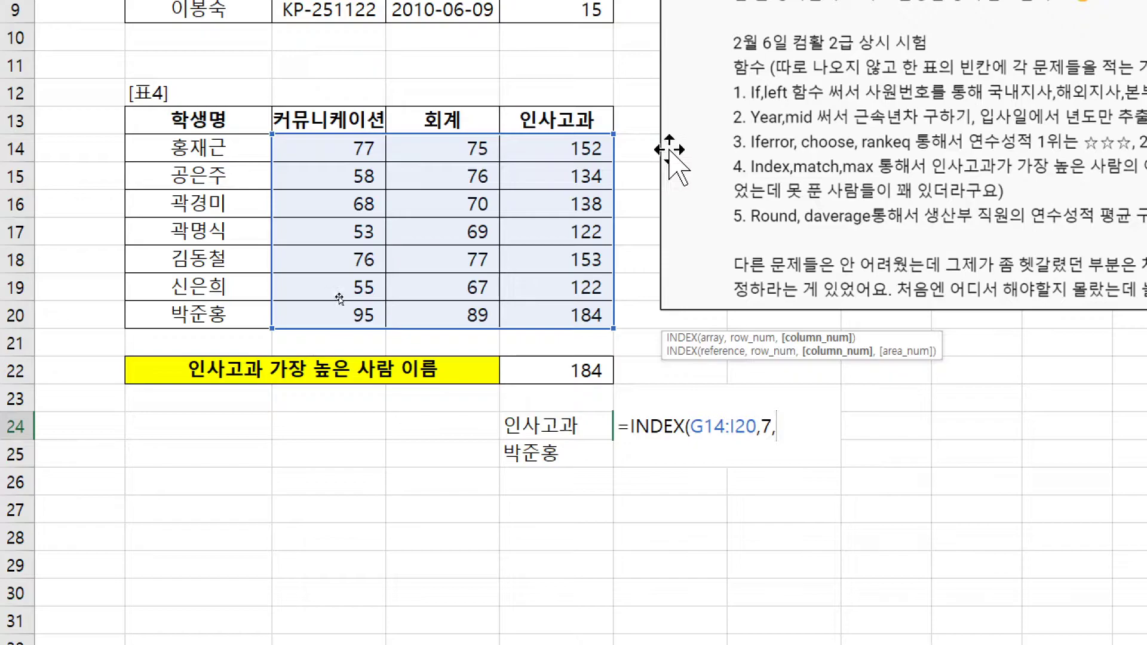
text(3)
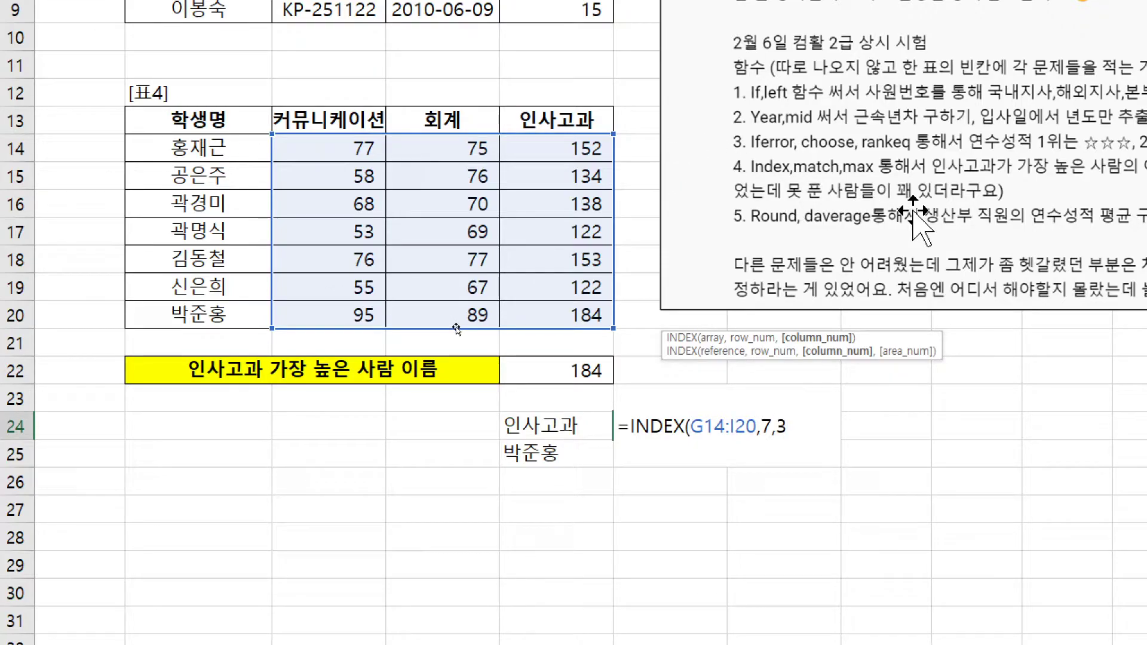
text())
key(Return)
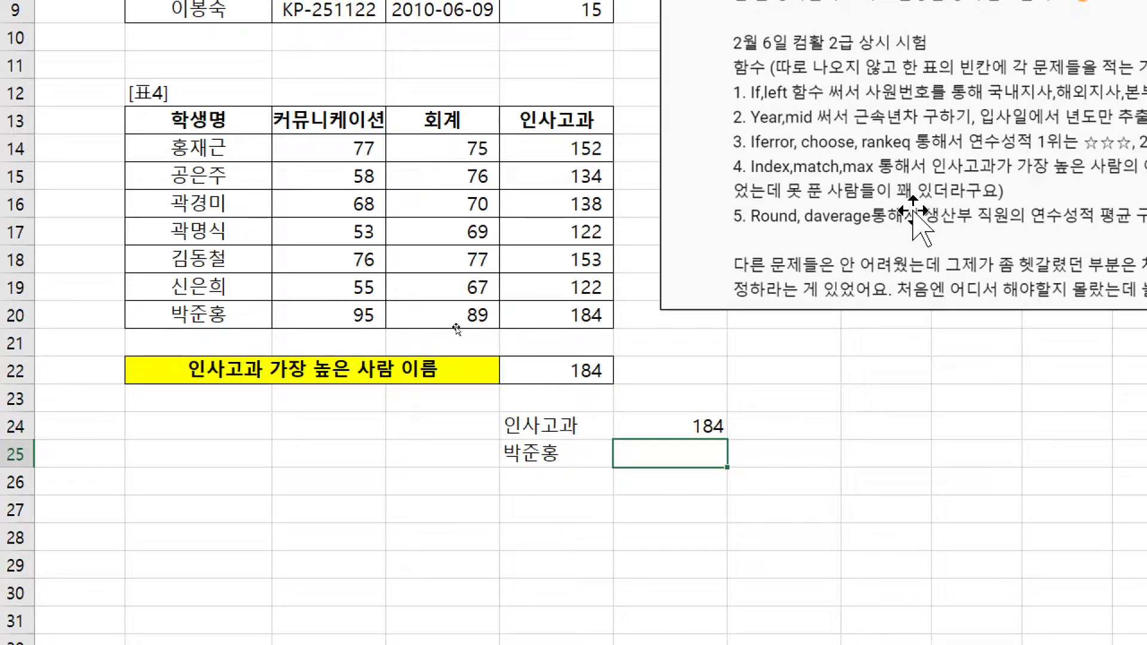
Start a MATCH formula in cell K24 with the maximum score in I22 as the lookup value.
key(Up)
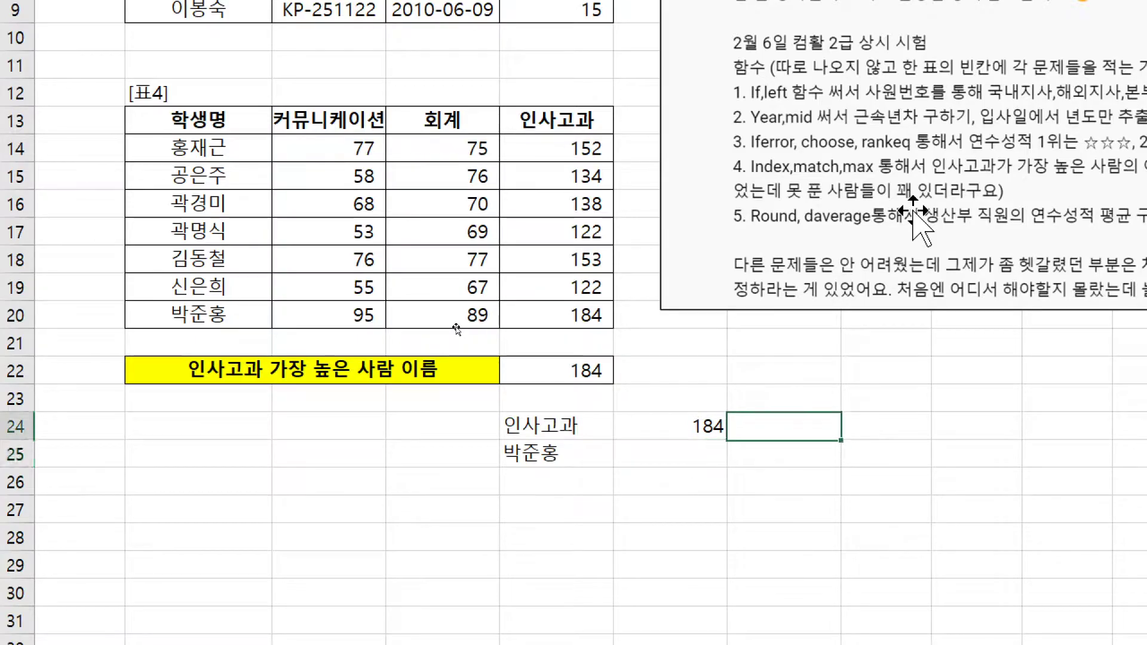
key(Left)
key(Left)
key(Right)
key(Right)
key(Right)
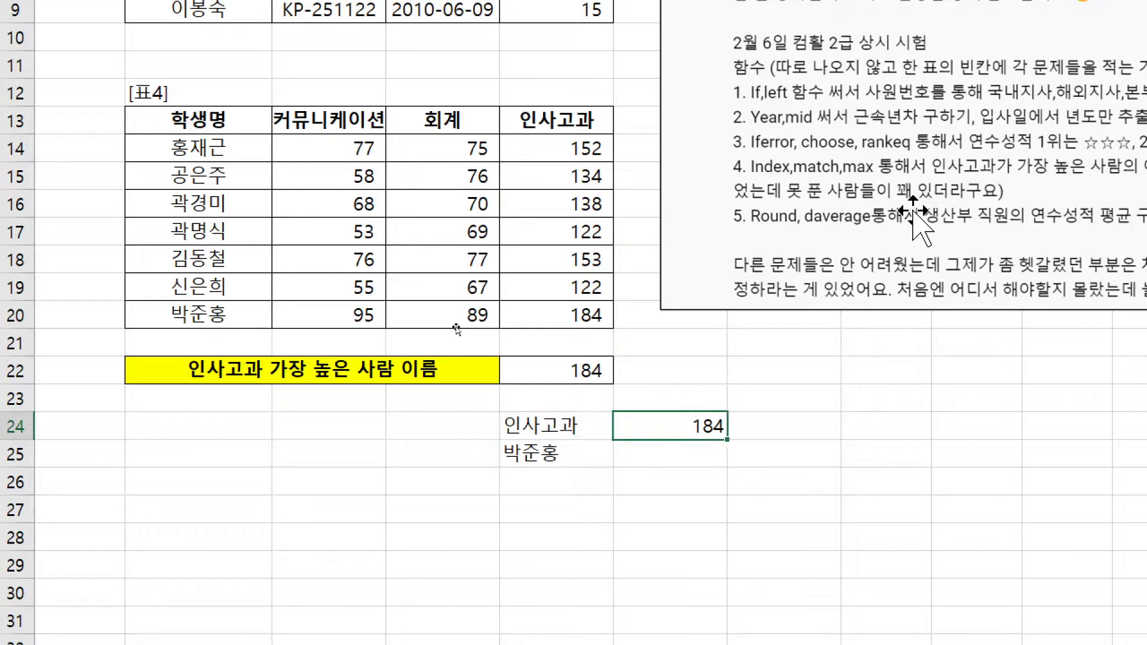
text(=matc)
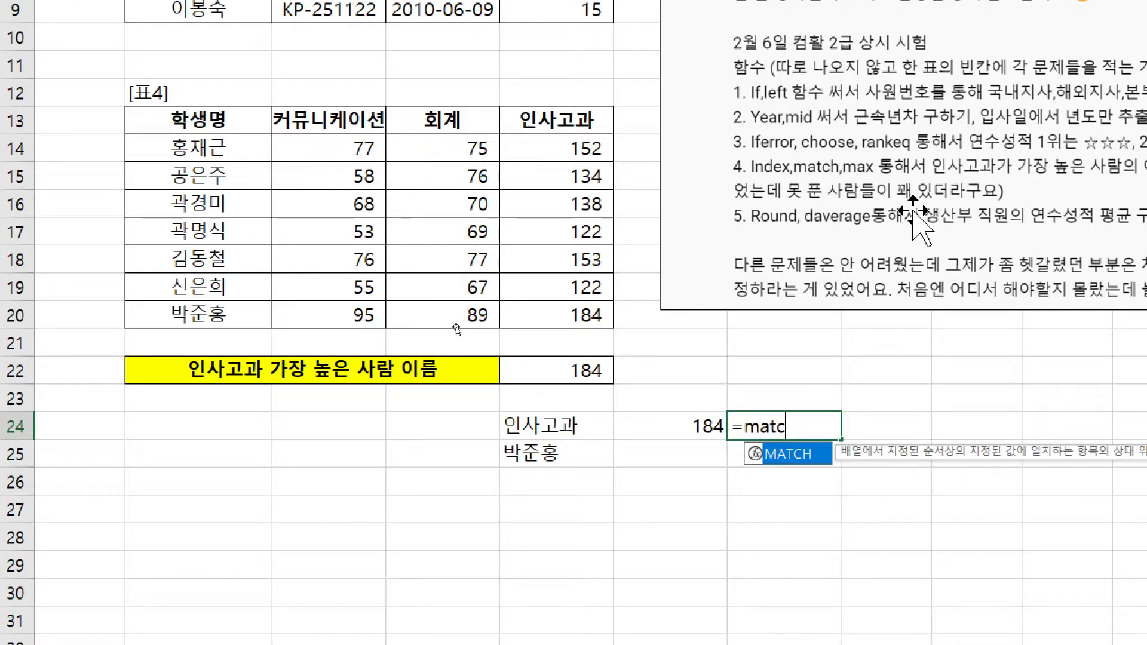
text(h)
key(Tab)
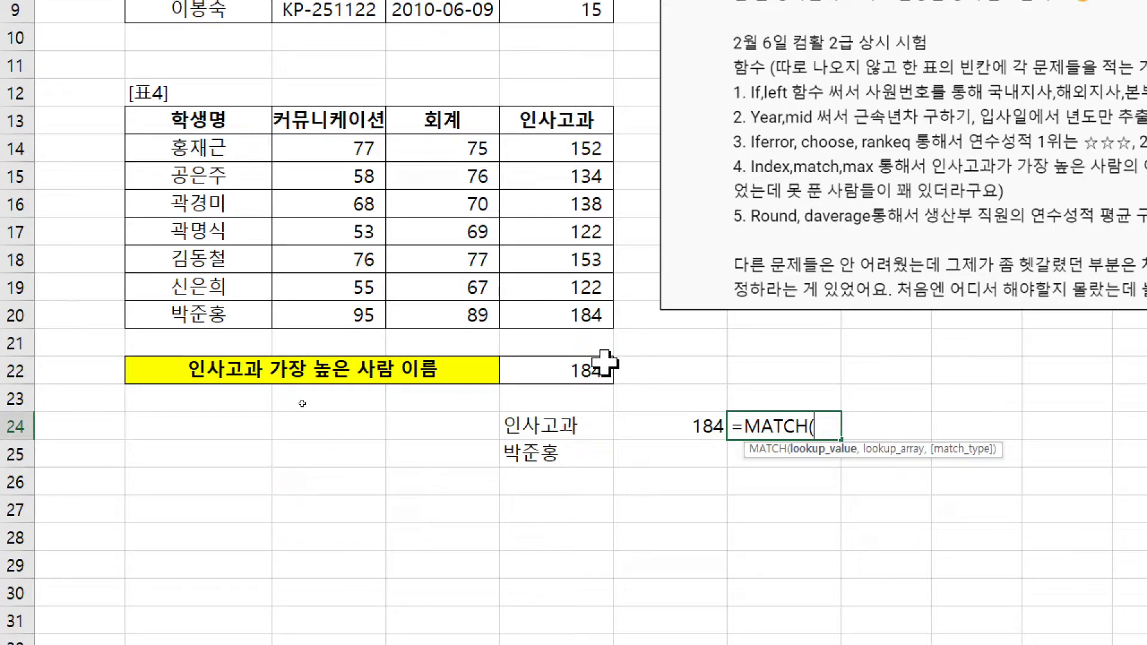
key(BackSpace)
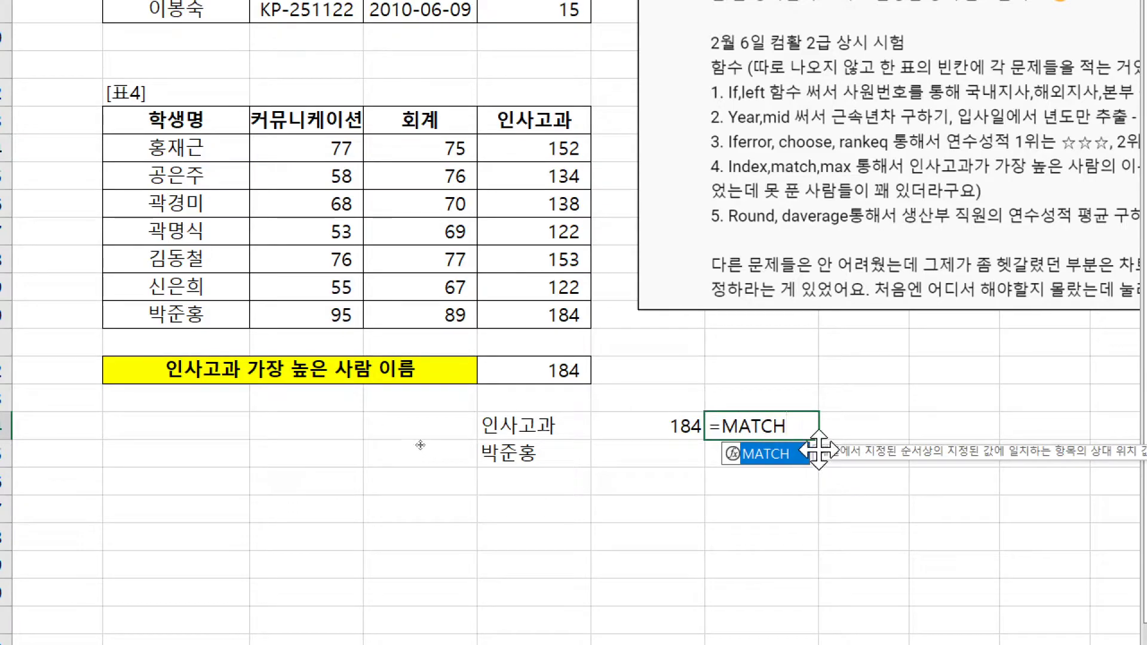
text(()
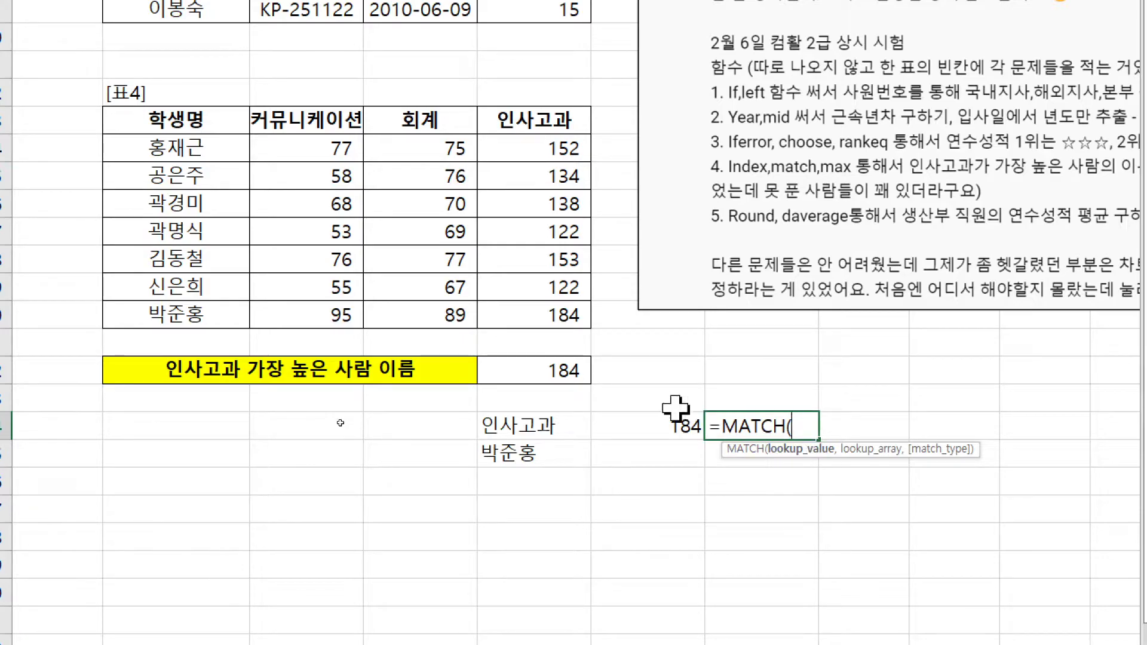
click(542, 370)
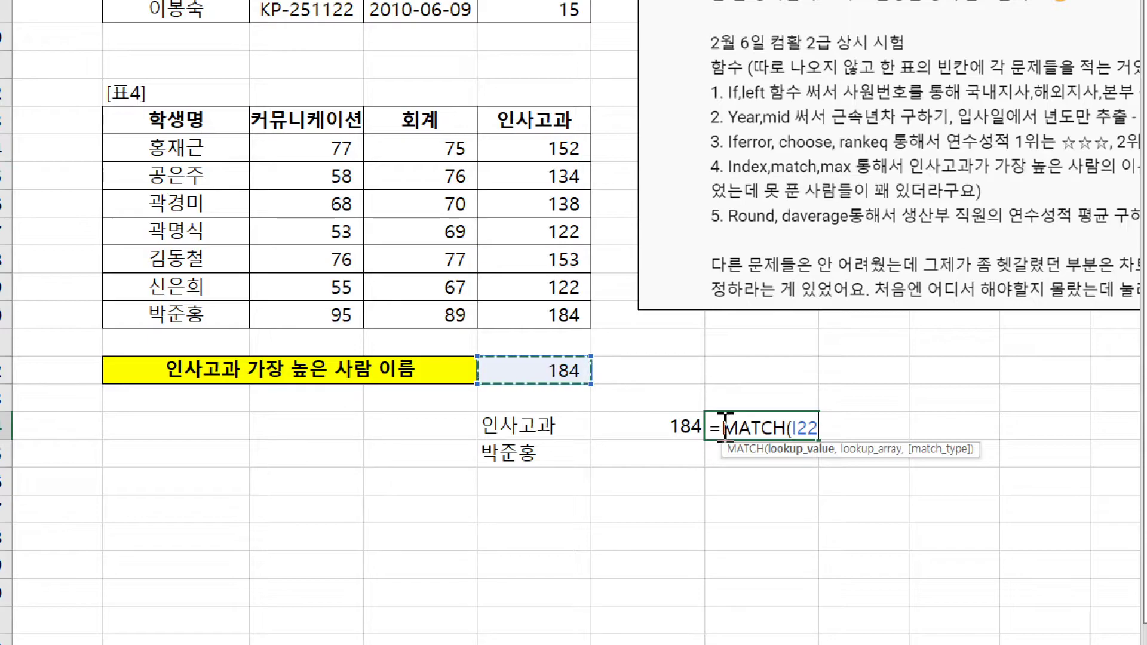
text(,)
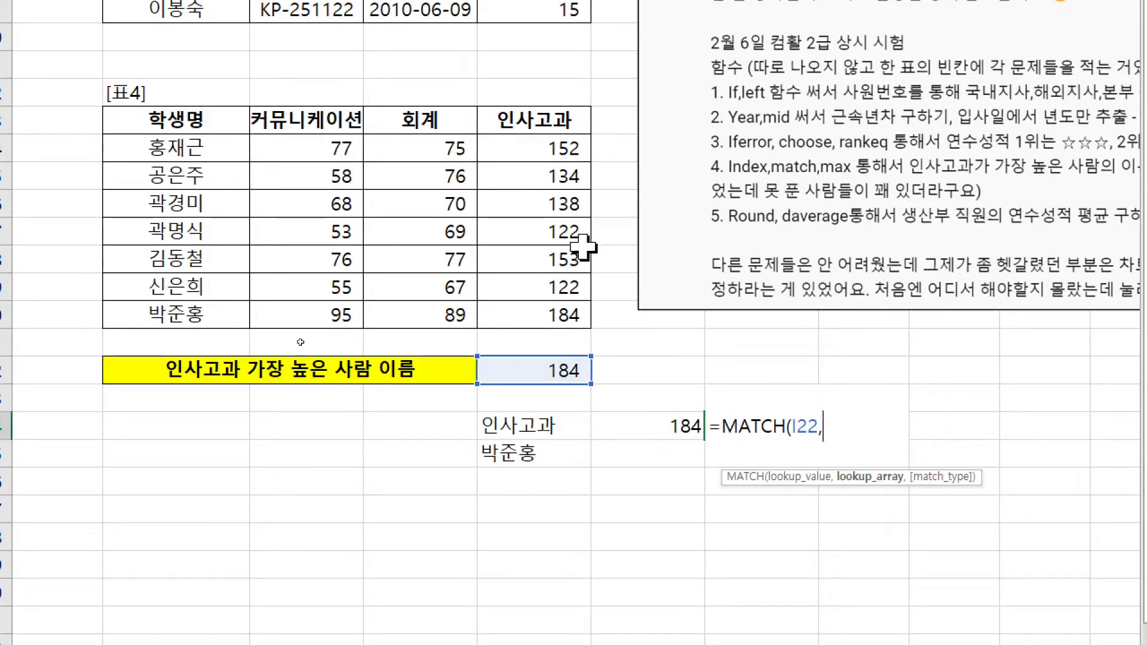
Complete the K24 MATCH formula with the 인사고과 scores I14:I20 as the lookup array and match type 0.
drag(545, 148, 524, 309)
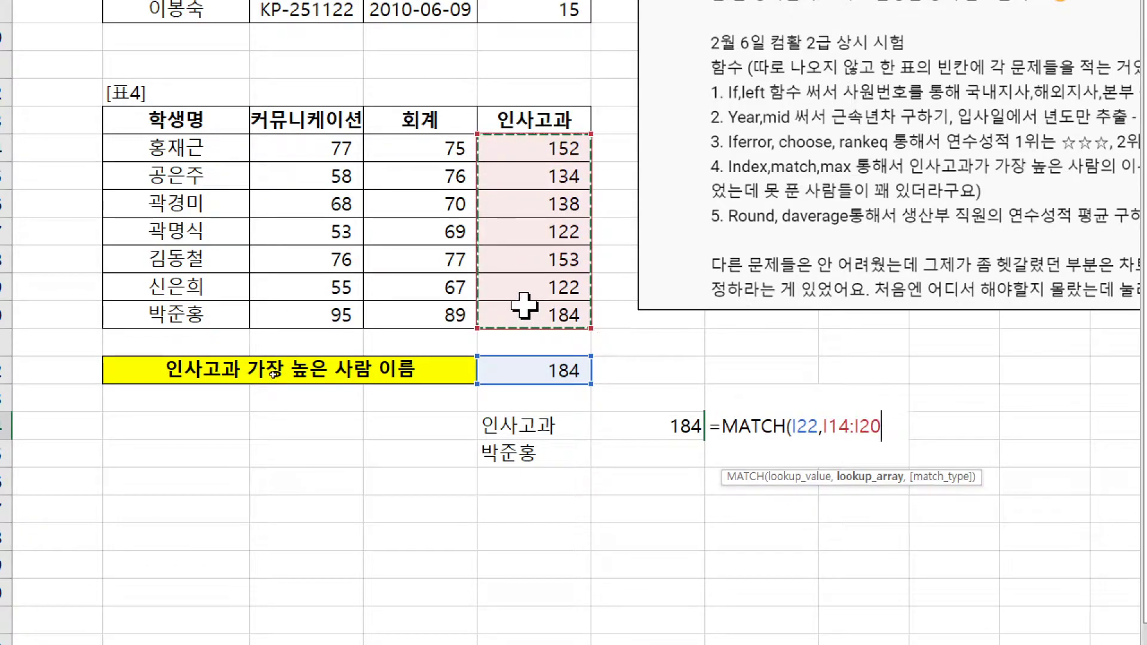
click(182, 143)
drag(193, 143, 207, 315)
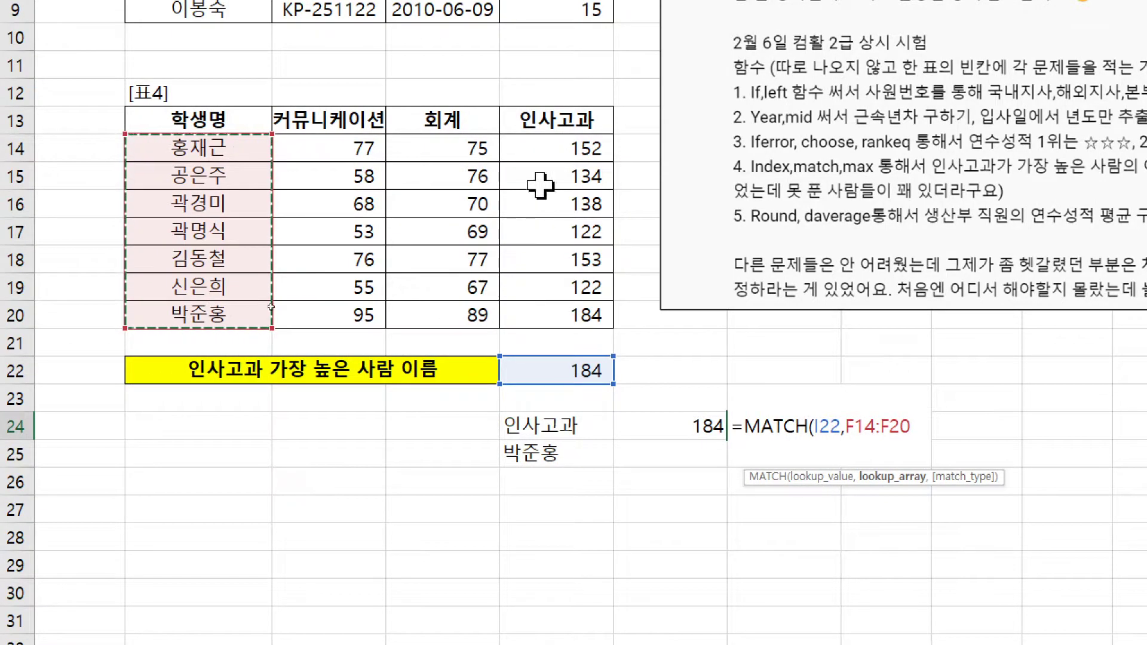
drag(540, 149, 547, 209)
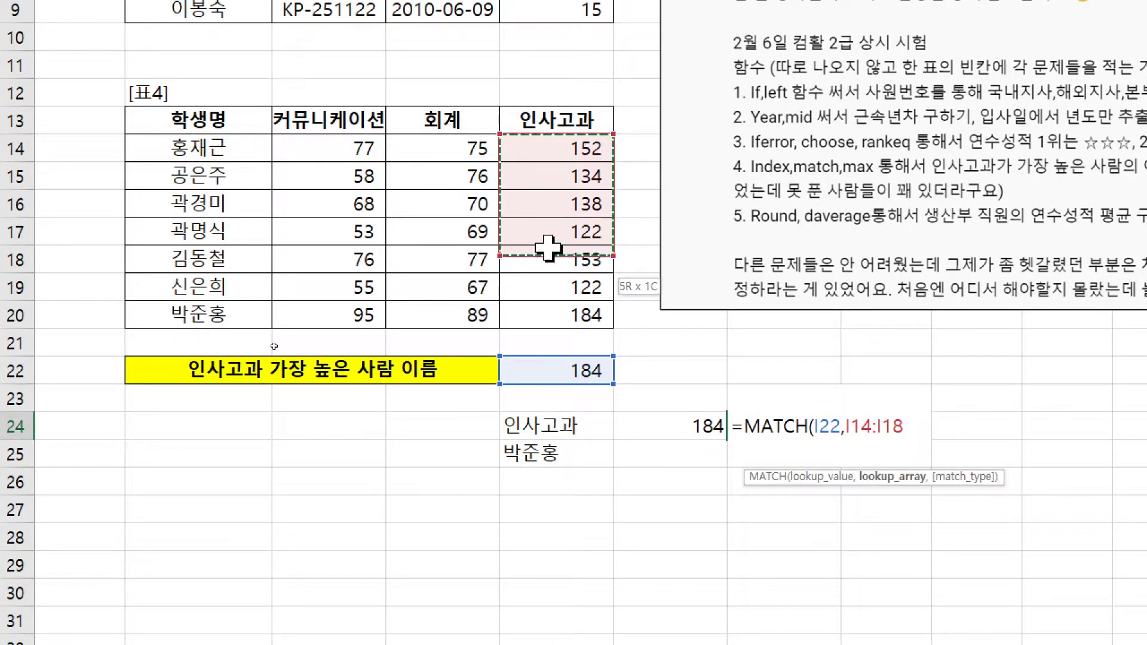
drag(548, 290, 548, 306)
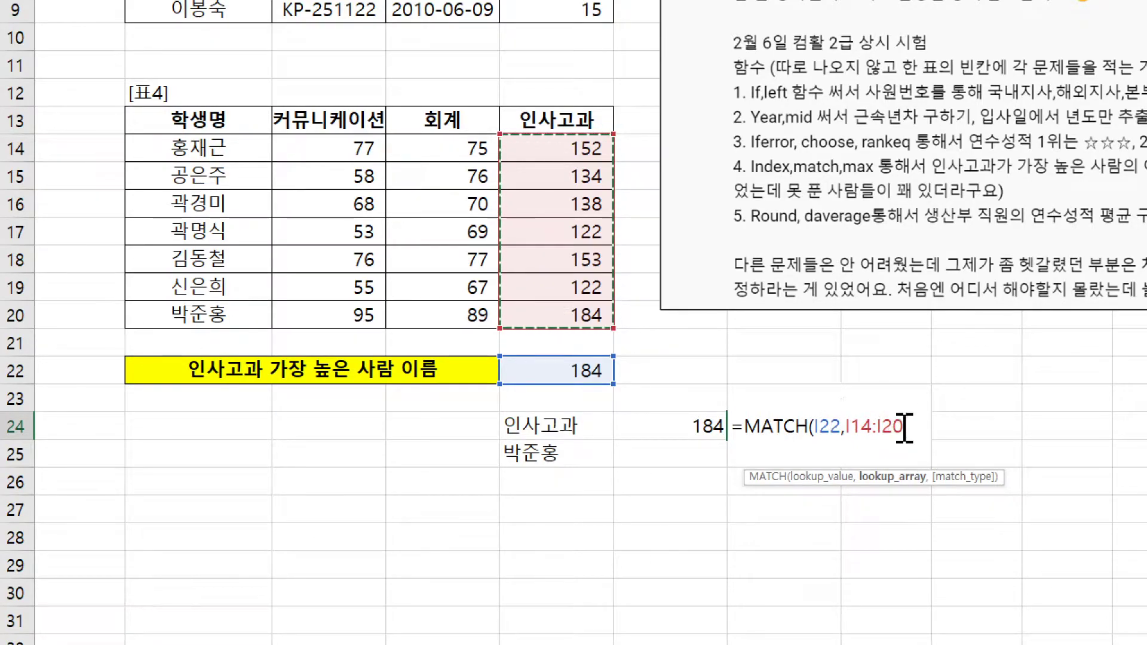
text(,0)
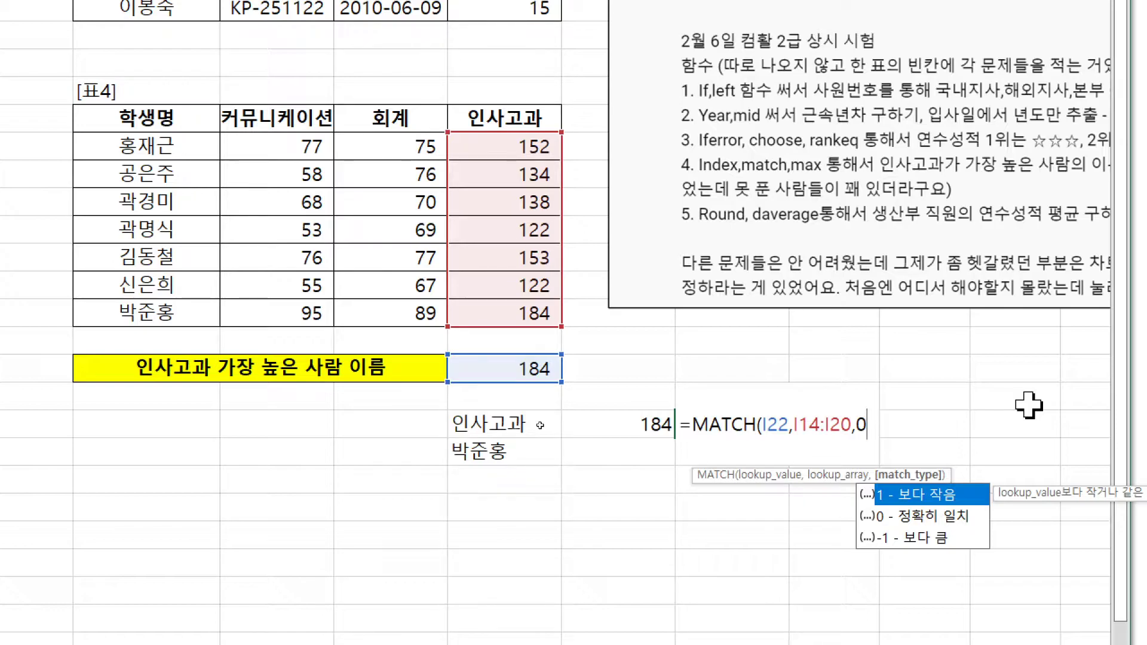
text())
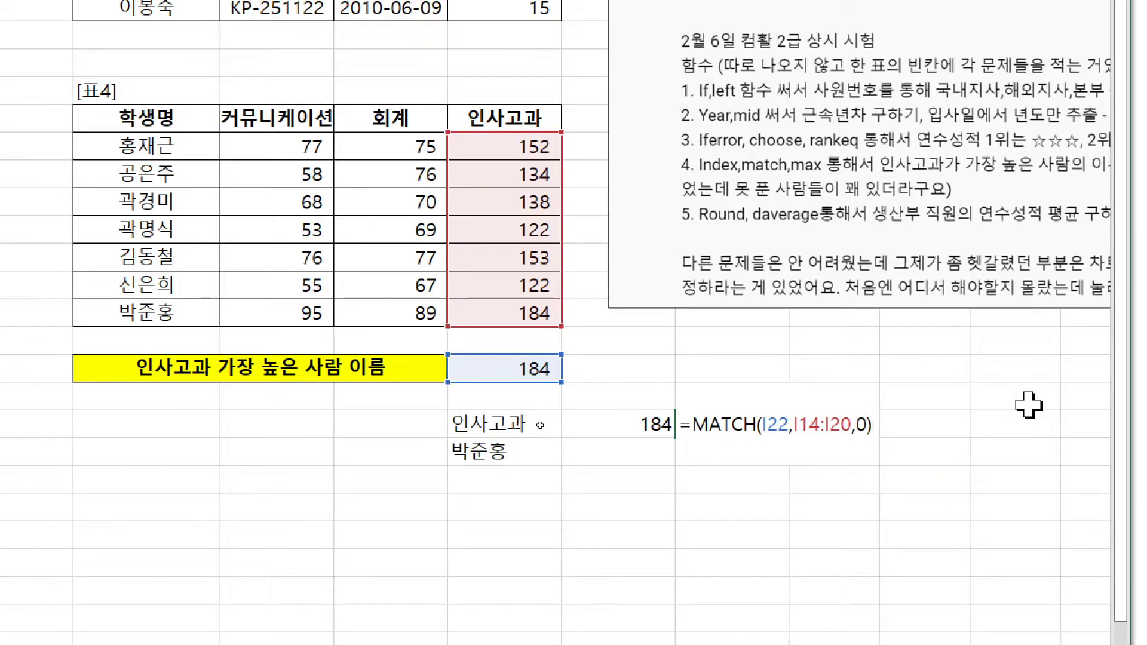
key(Return)
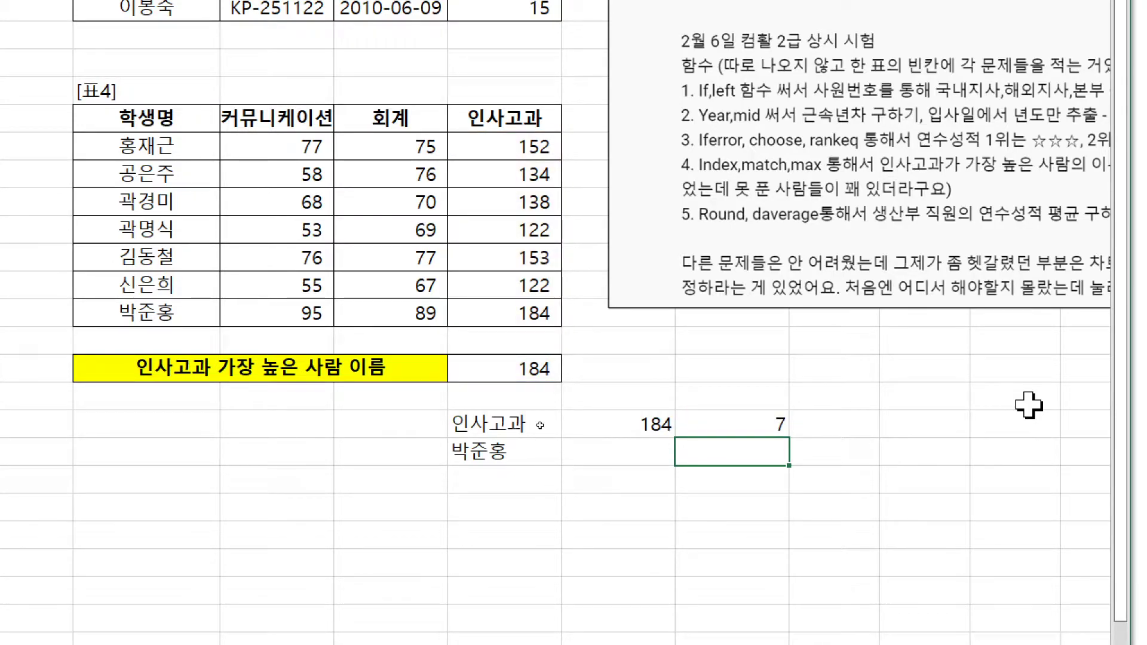
Enter an INDEX formula in cell L24 over the student names F14:F20, using K24 as the row number.
click(842, 427)
text(=ind)
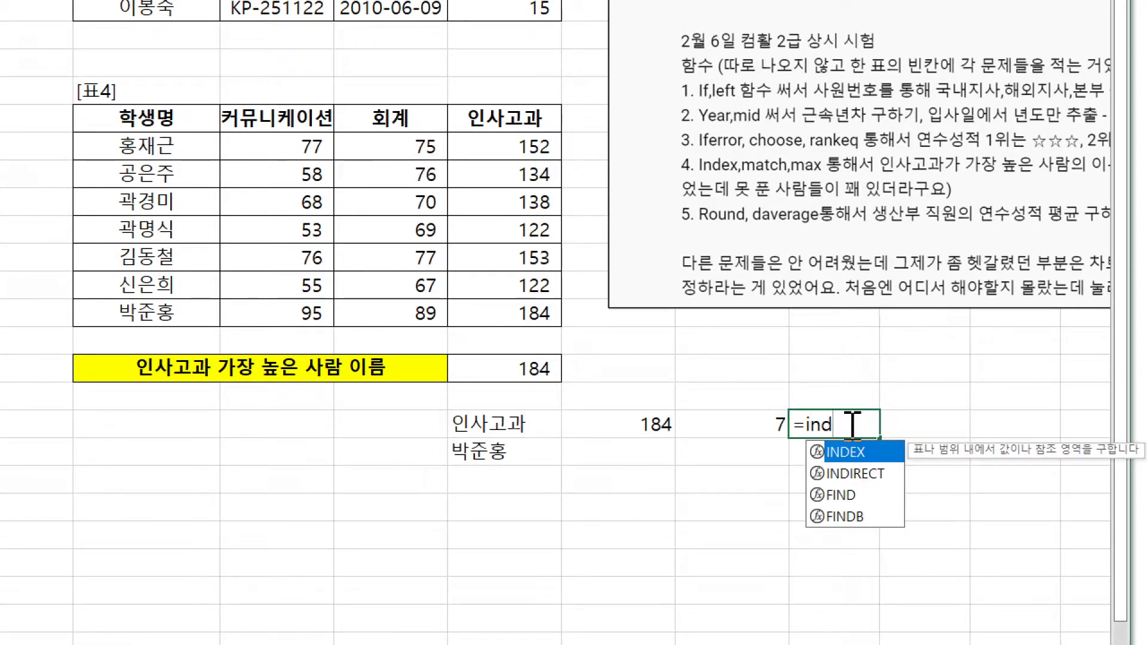
key(Tab)
drag(153, 146, 158, 315)
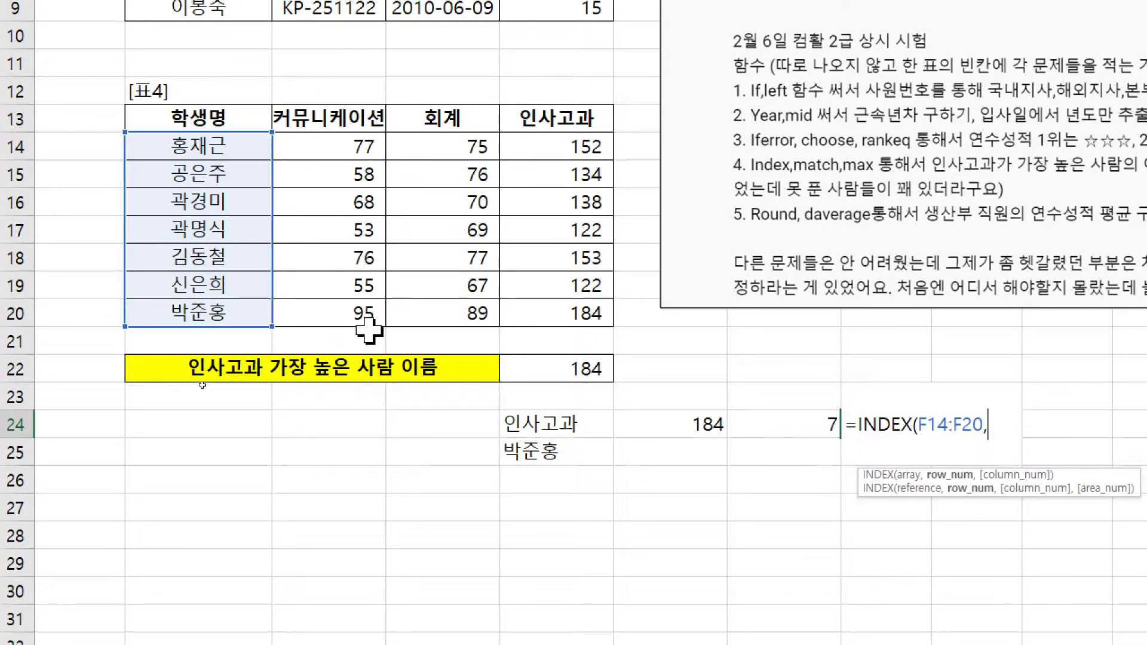
text(,)
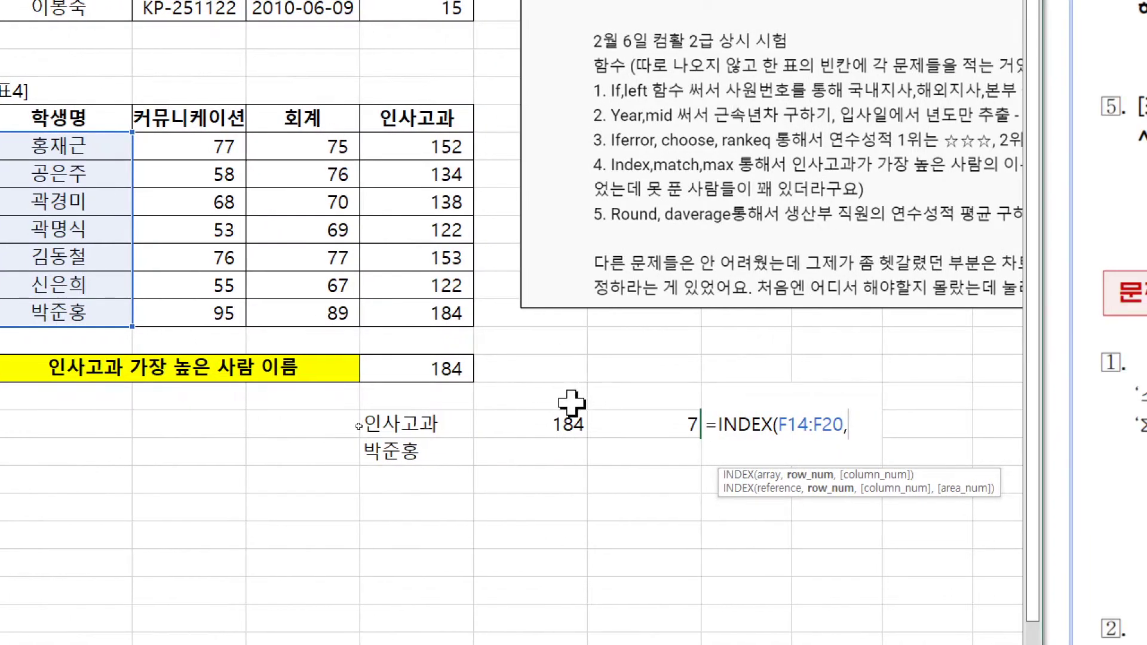
click(658, 424)
text())
key(Return)
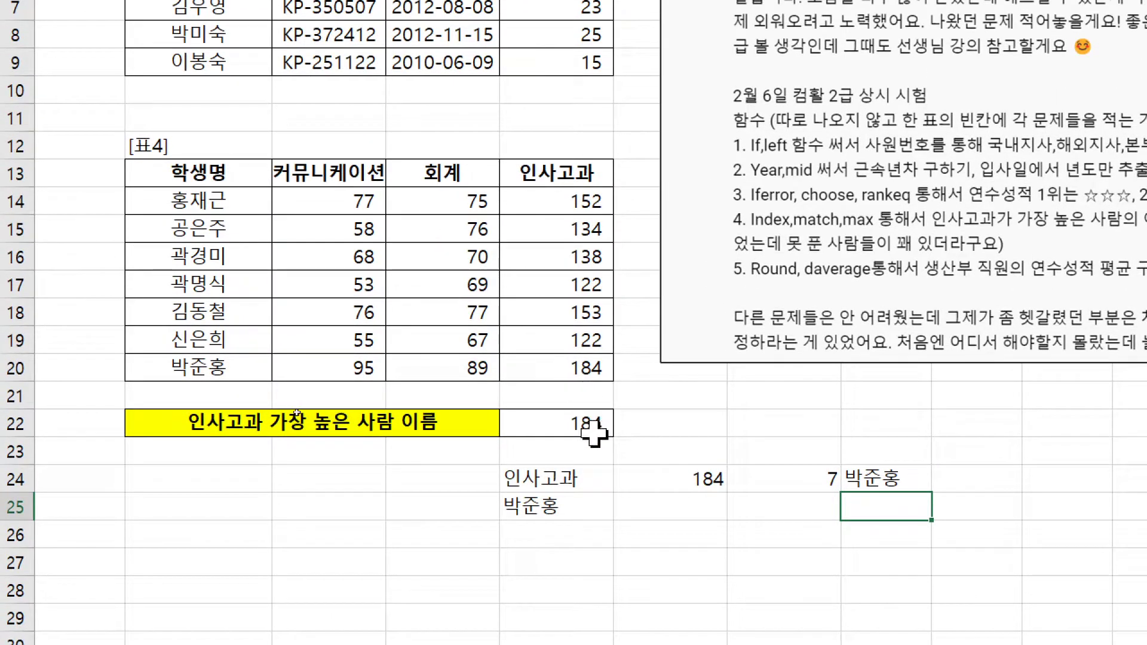
Wrap the MAX formula in I22 in a MATCH function, using MAX(I14:I20) as the lookup value.
double_click(591, 401)
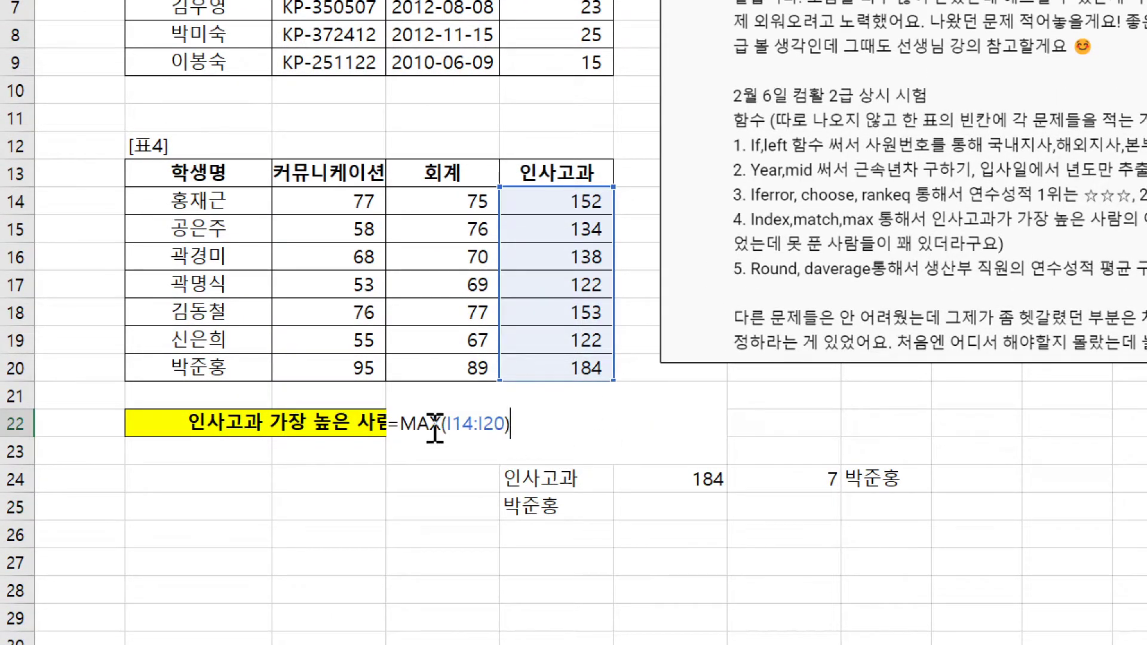
click(402, 429)
text(match)
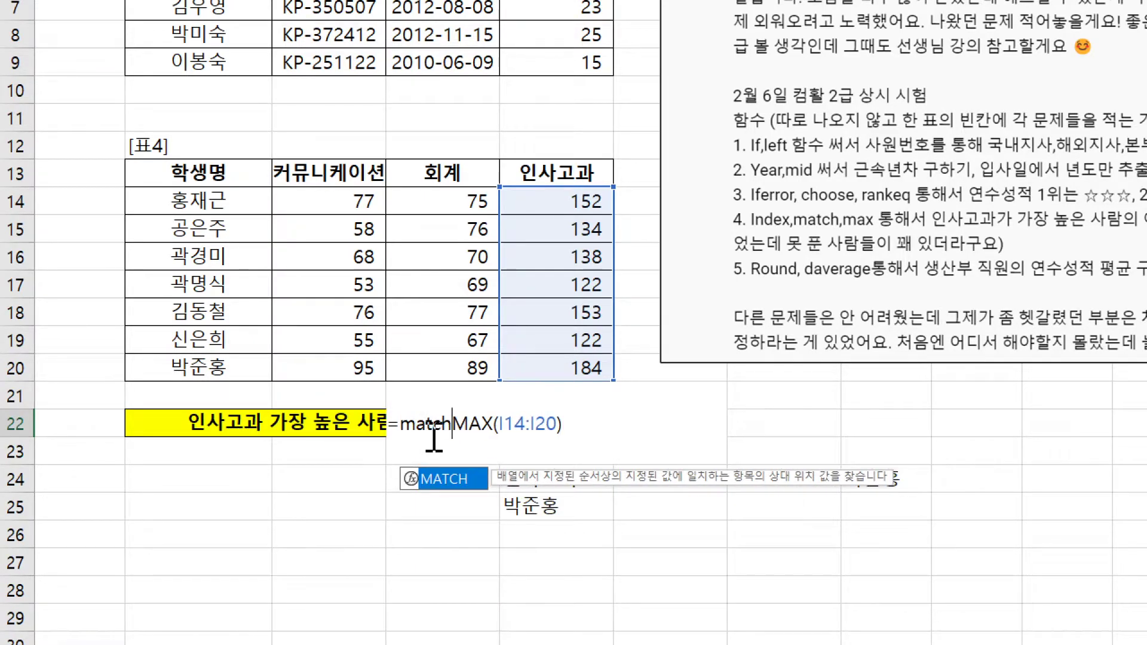
key(Tab)
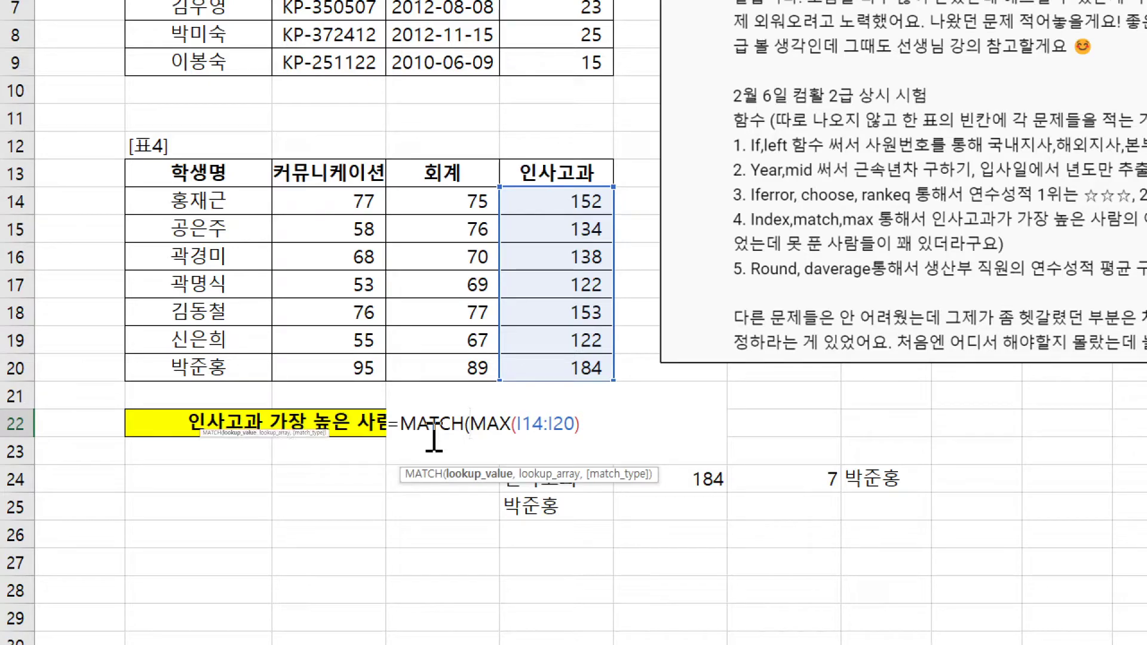
key(shift+End)
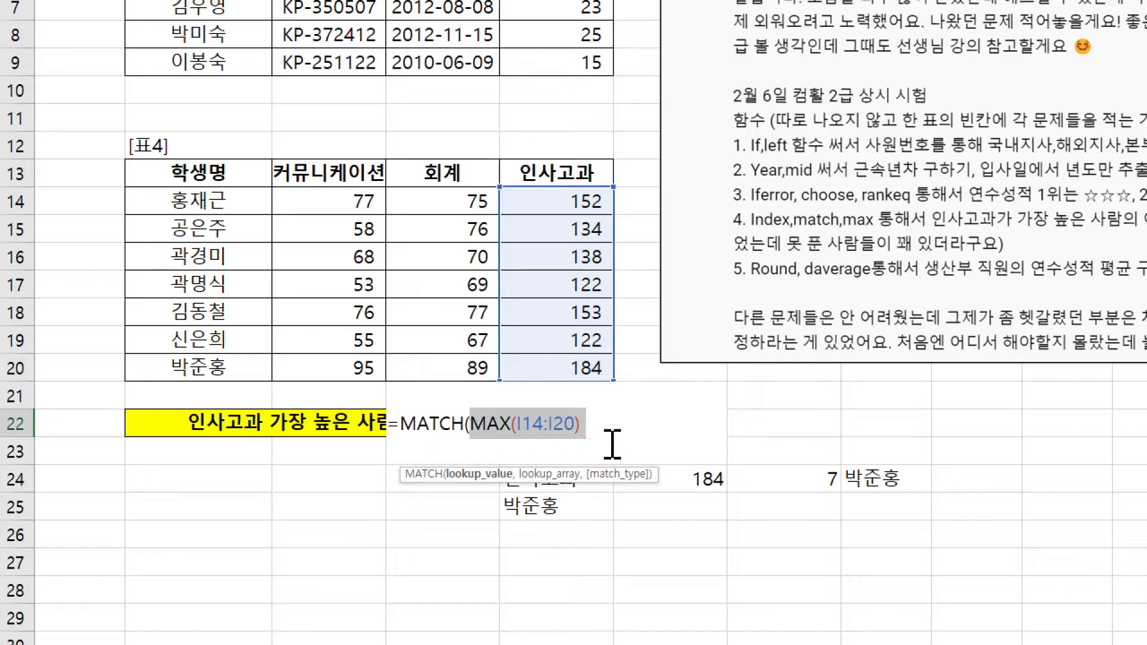
click(598, 423)
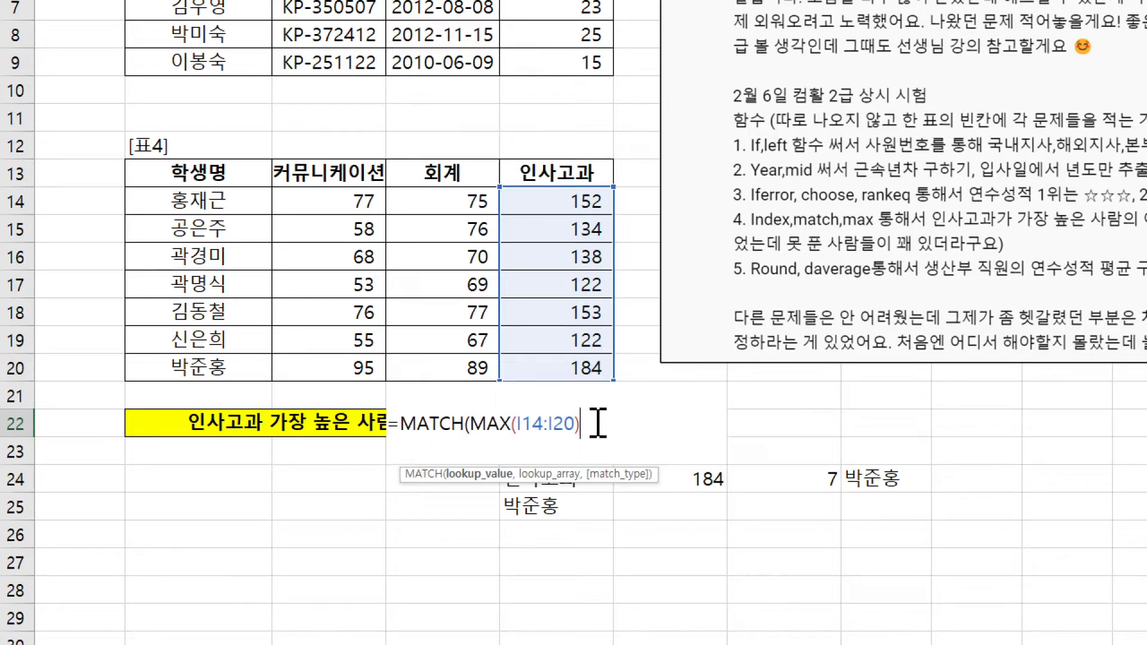
Complete the MATCH formula in I22 with the 인사고과 scores I14:I20 as the lookup array and match type 0.
text(,)
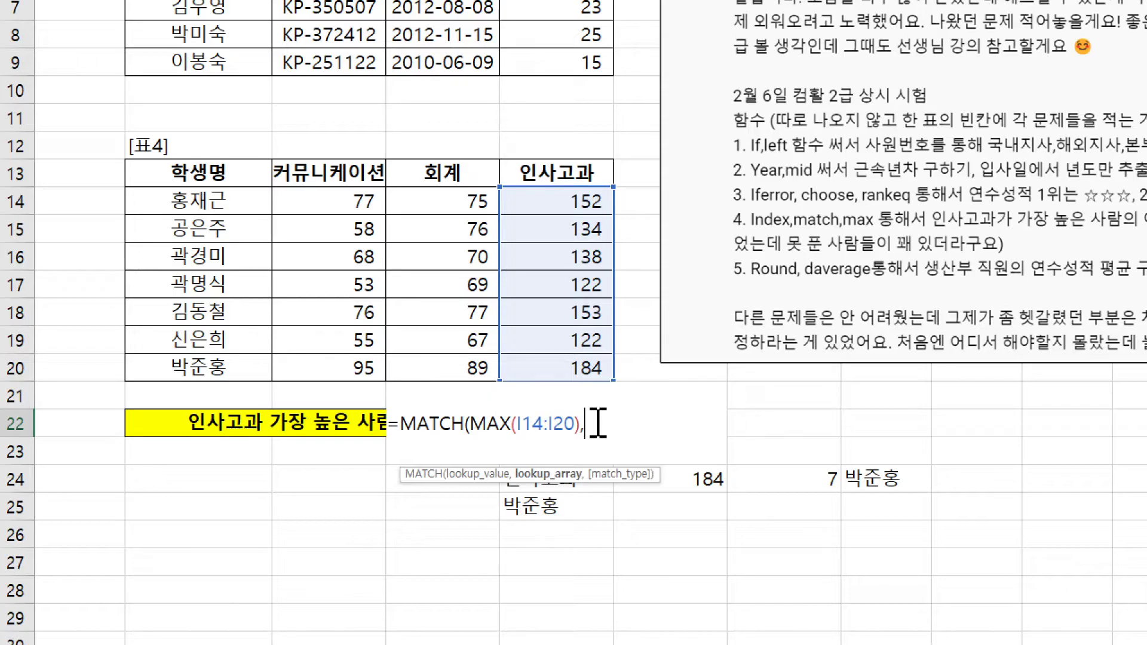
drag(571, 207, 572, 354)
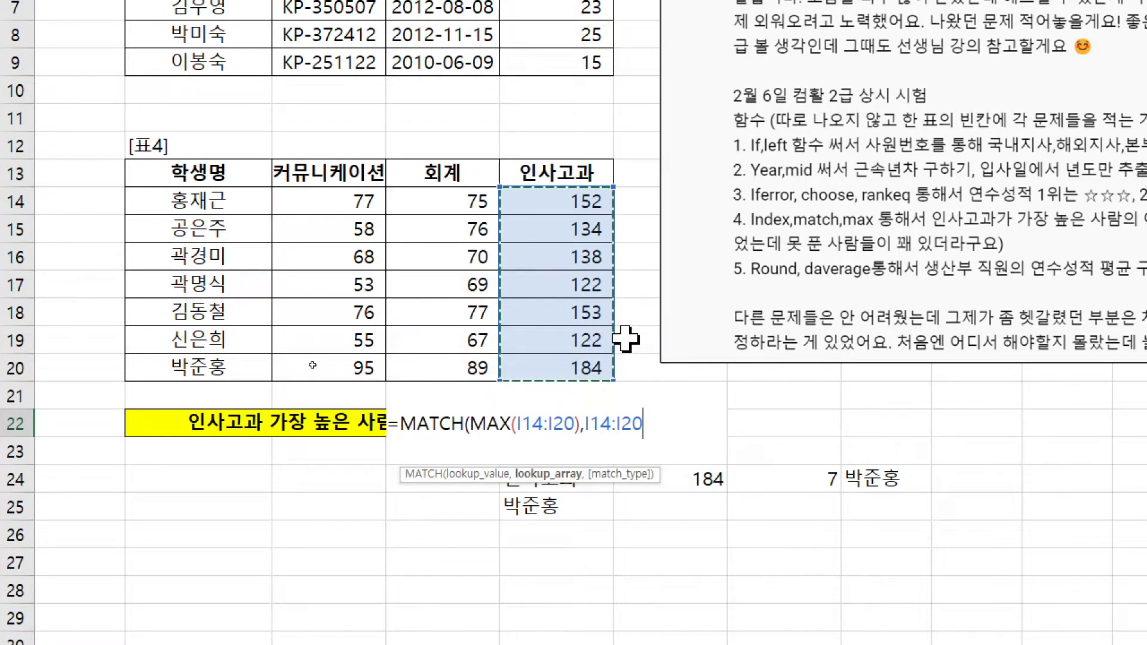
text(,)
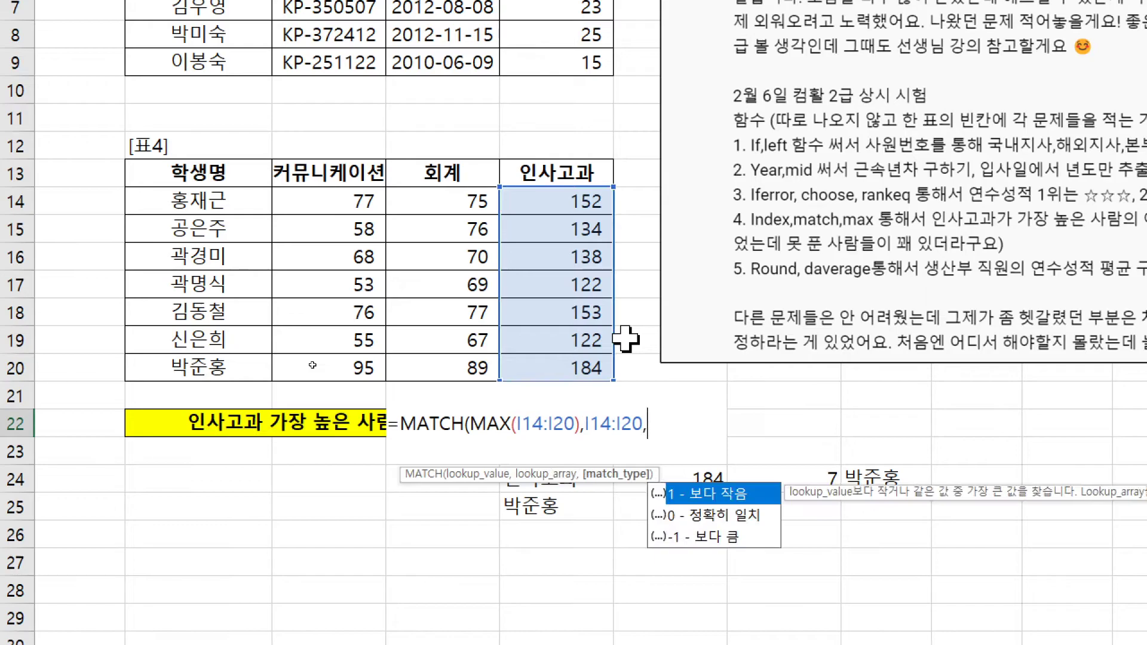
text(0))
key(Return)
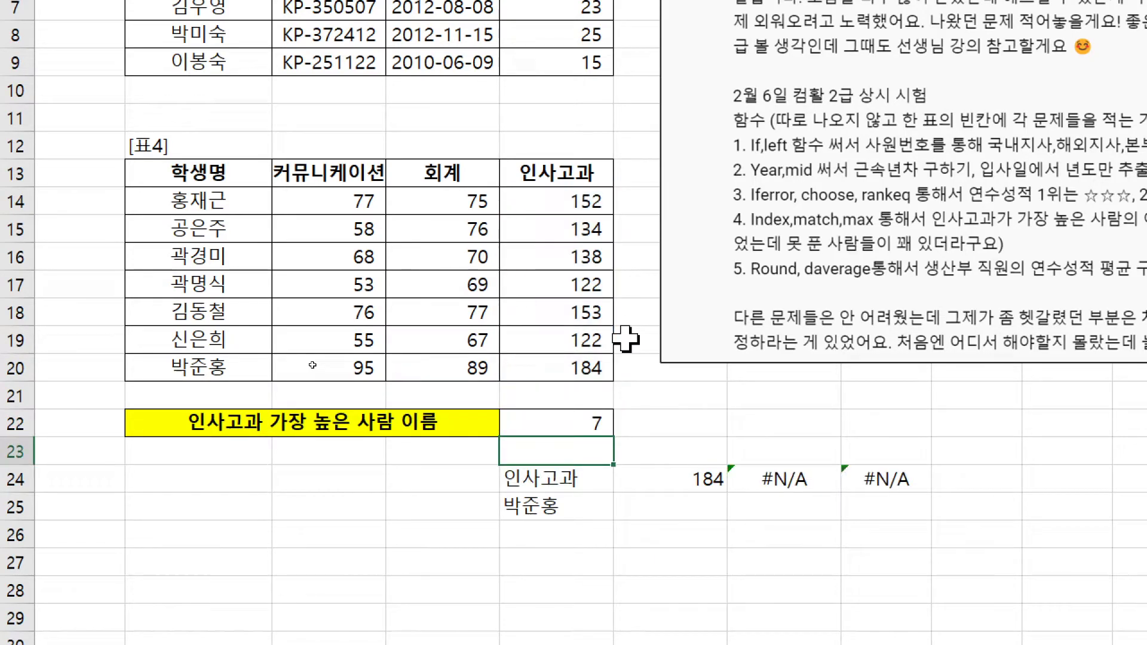
Nest the I22 MATCH formula as the row number of an INDEX function over the student names F14:F20.
click(562, 423)
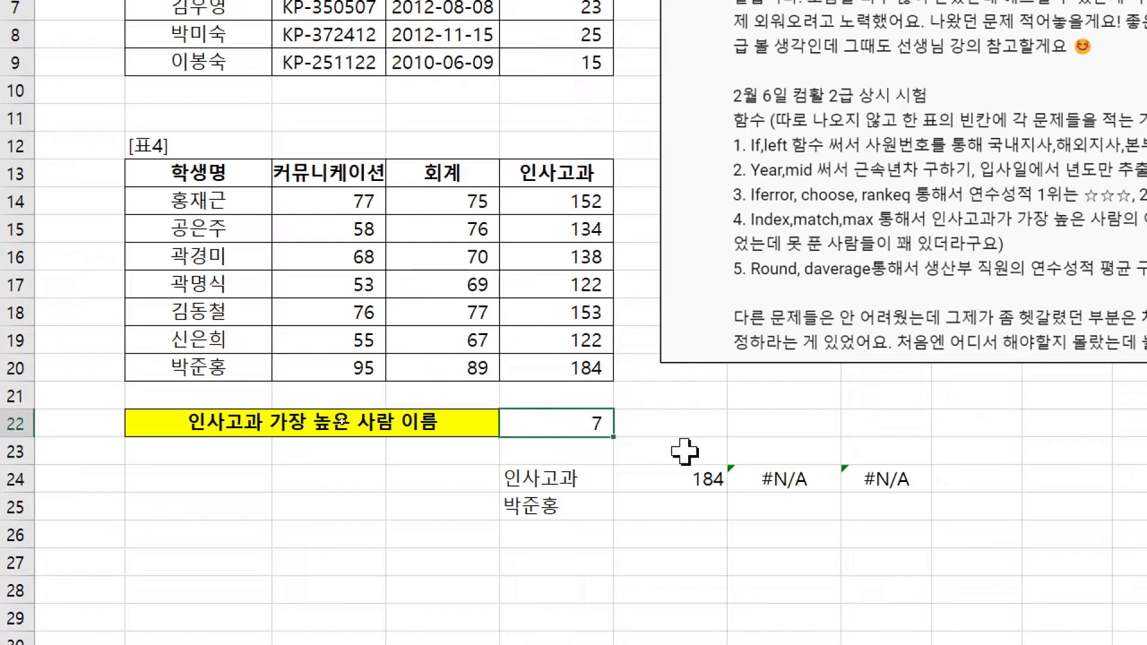
key(F2)
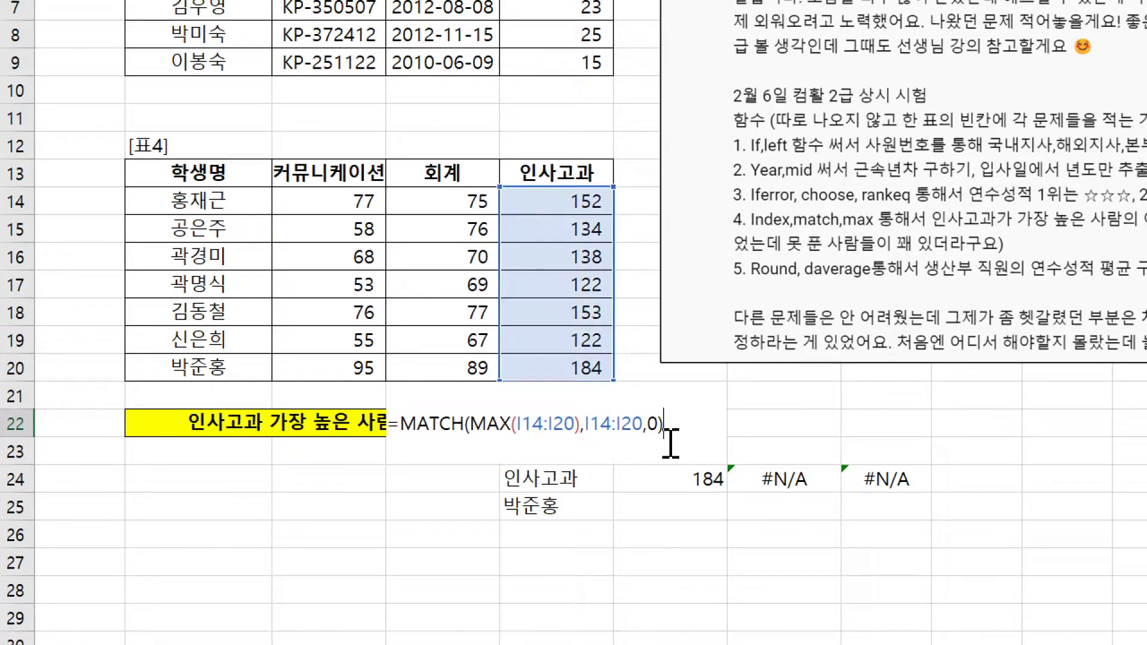
click(403, 425)
text(inde)
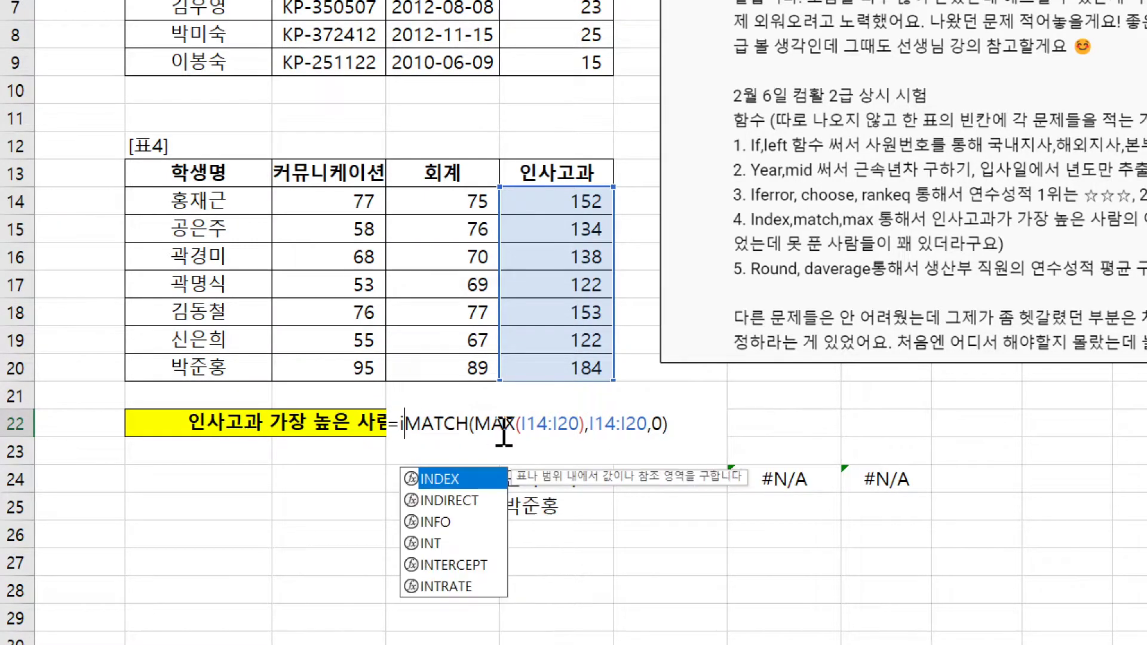
key(Tab)
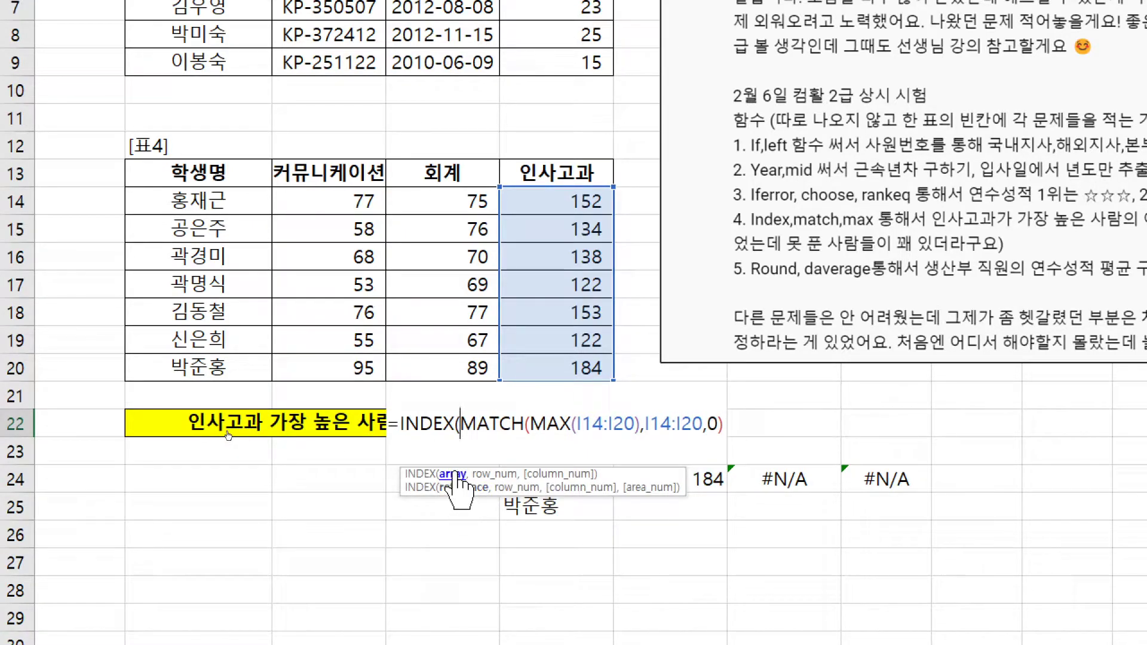
drag(219, 197, 222, 359)
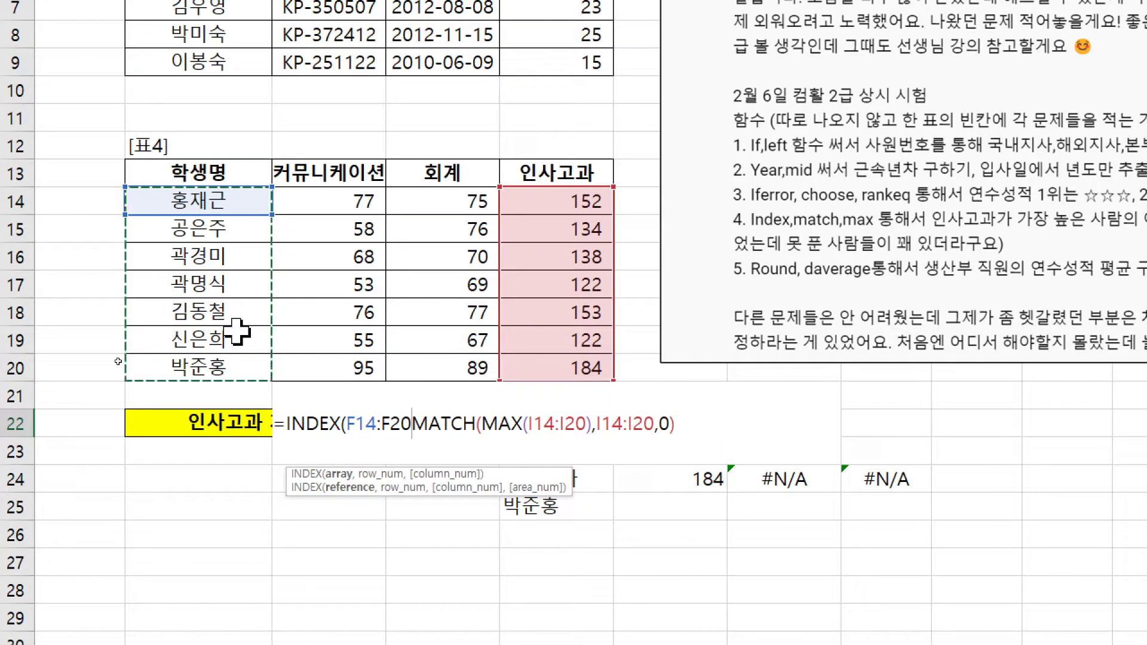
text(,)
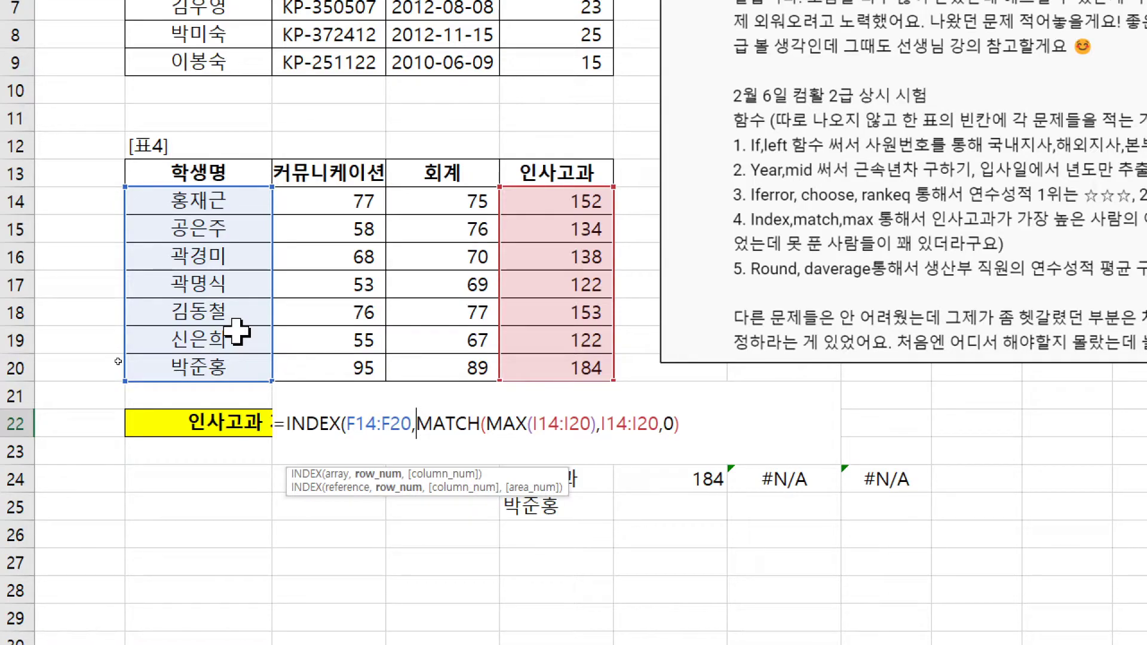
drag(427, 431, 693, 425)
click(691, 425)
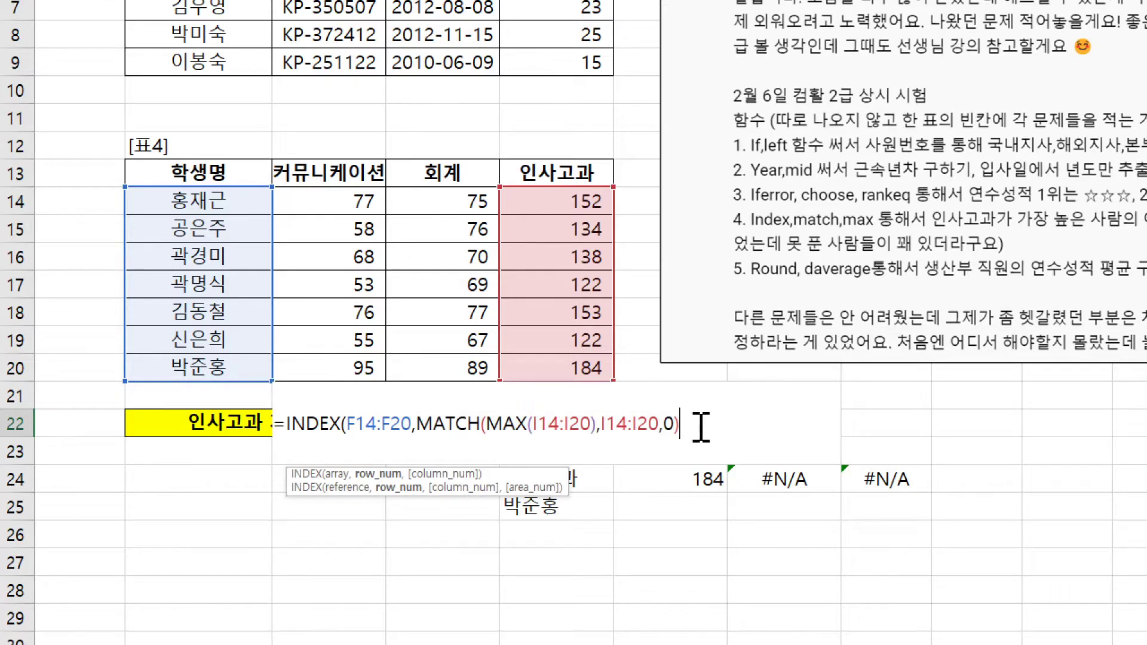
text())
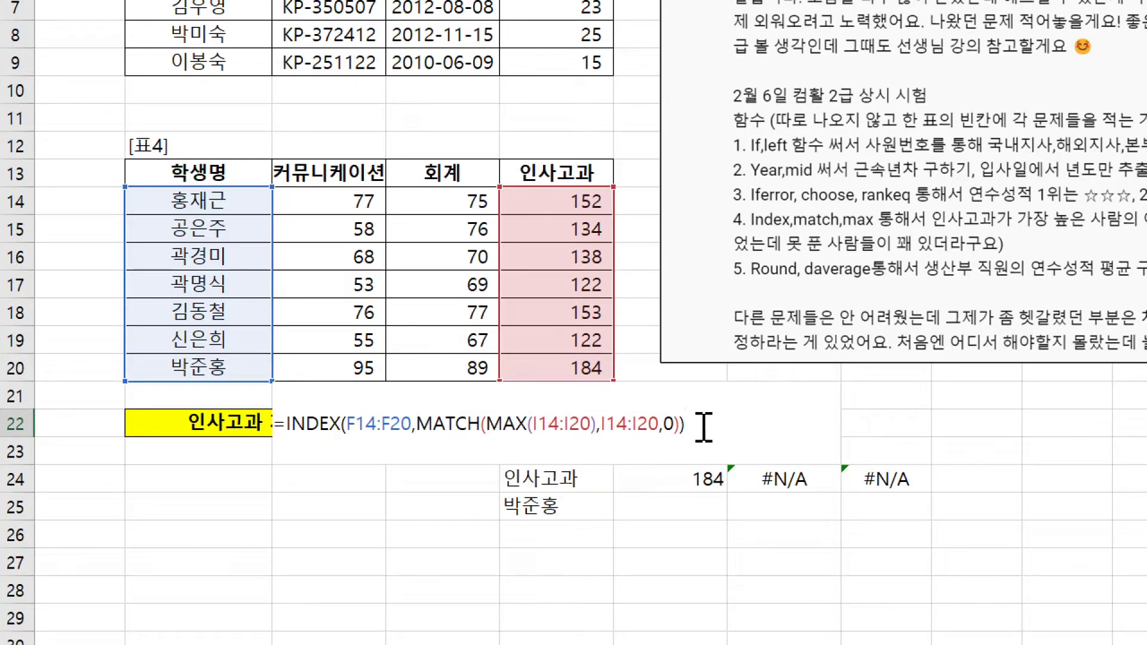
key(Return)
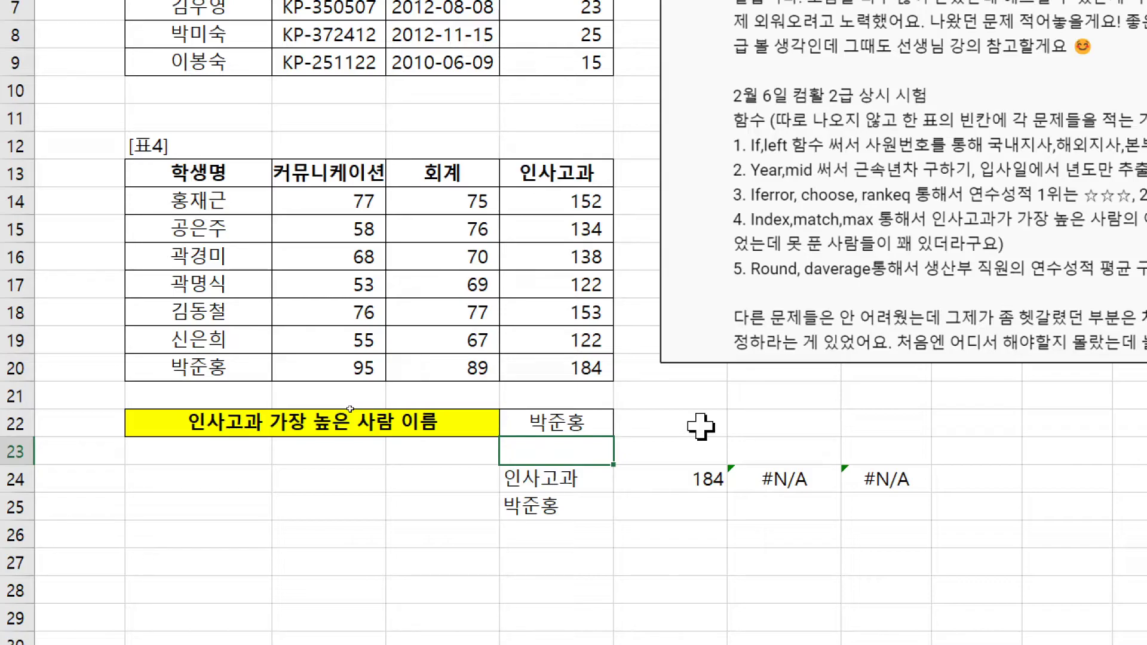
click(548, 426)
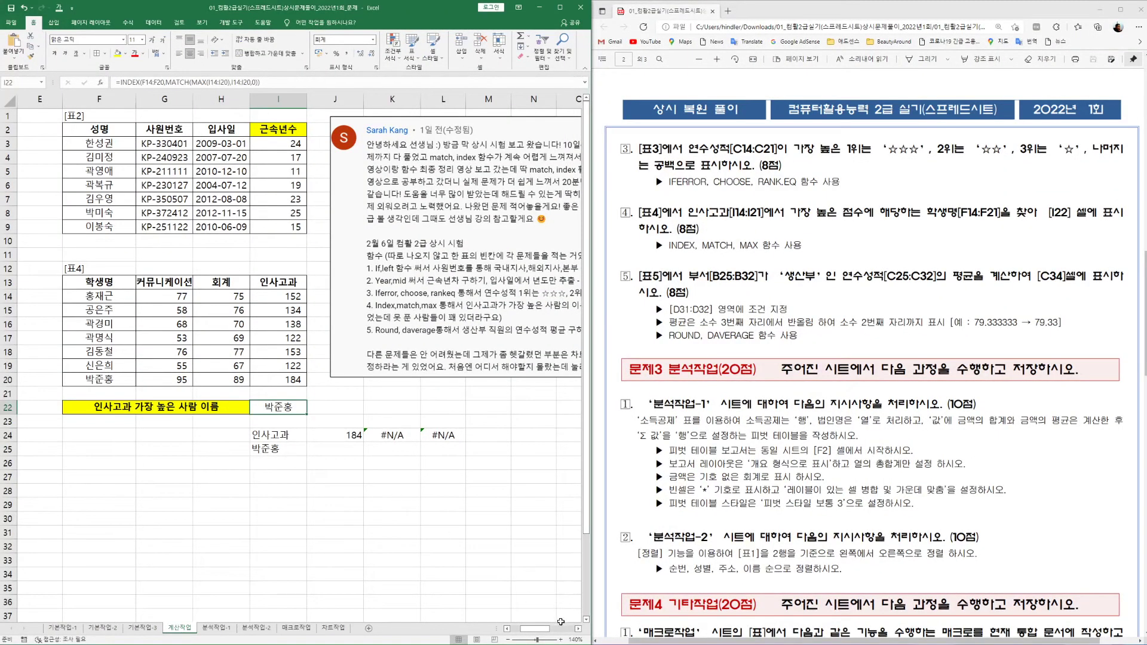
Bring [표5] and its 생산부 average cell C34 into view at 170% zoom.
drag(545, 630, 526, 631)
scroll(142, 435, down, 3)
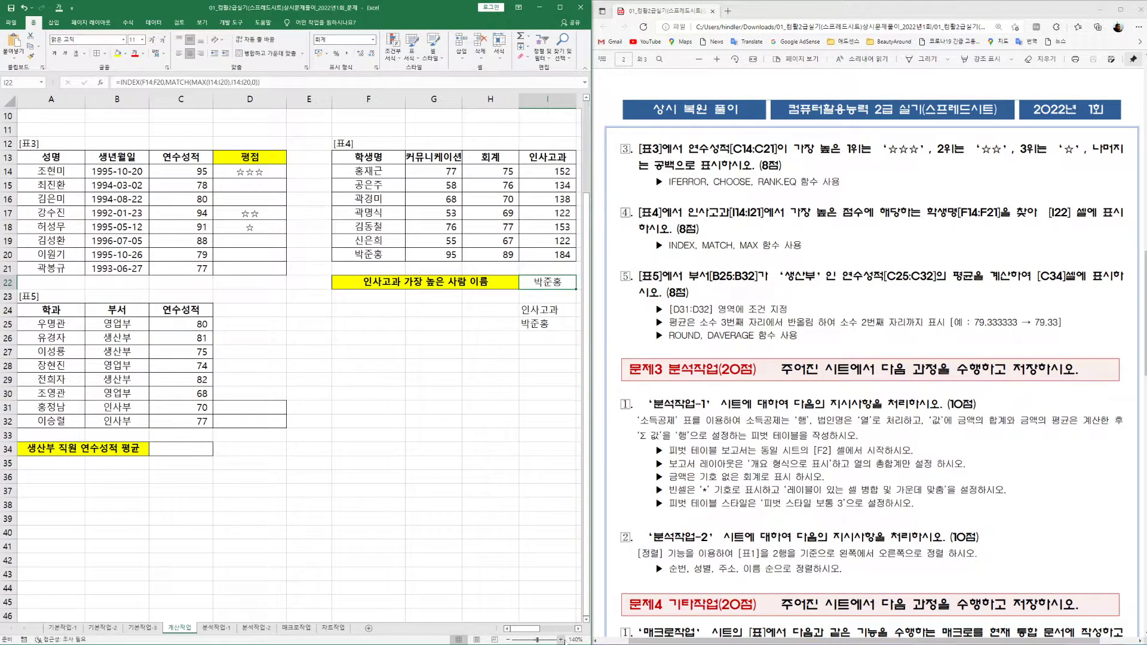
click(560, 640)
click(560, 639)
click(560, 639)
drag(526, 630, 440, 626)
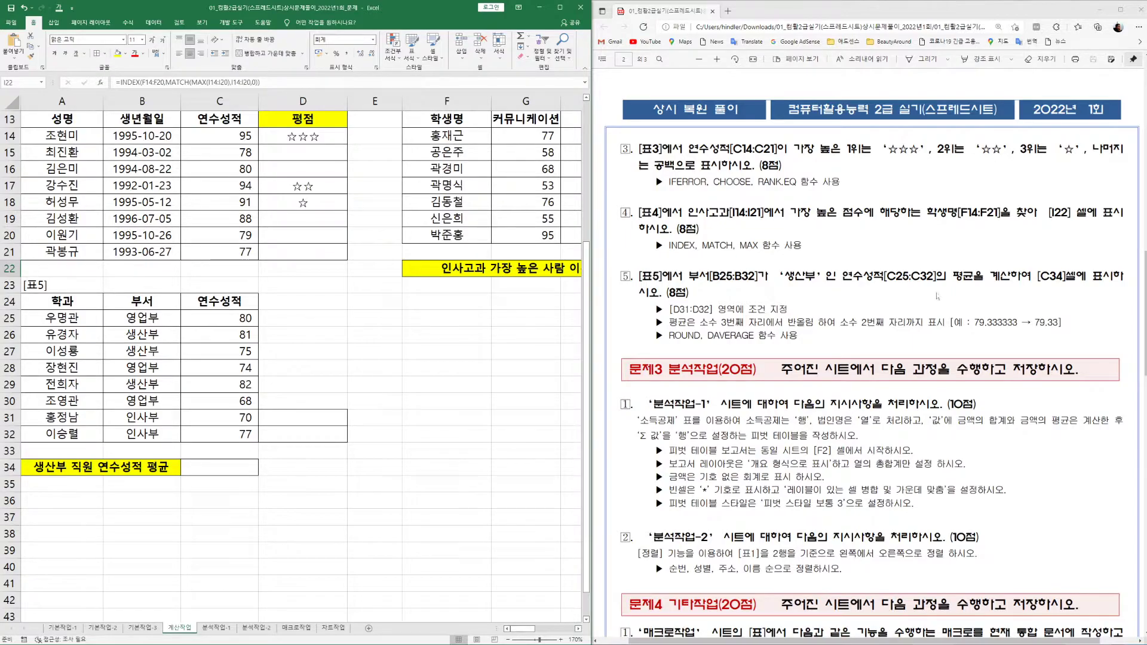
Enter the criteria for table 5: 부서 in D31 and 생산부 in D32.
click(321, 419)
text(부서)
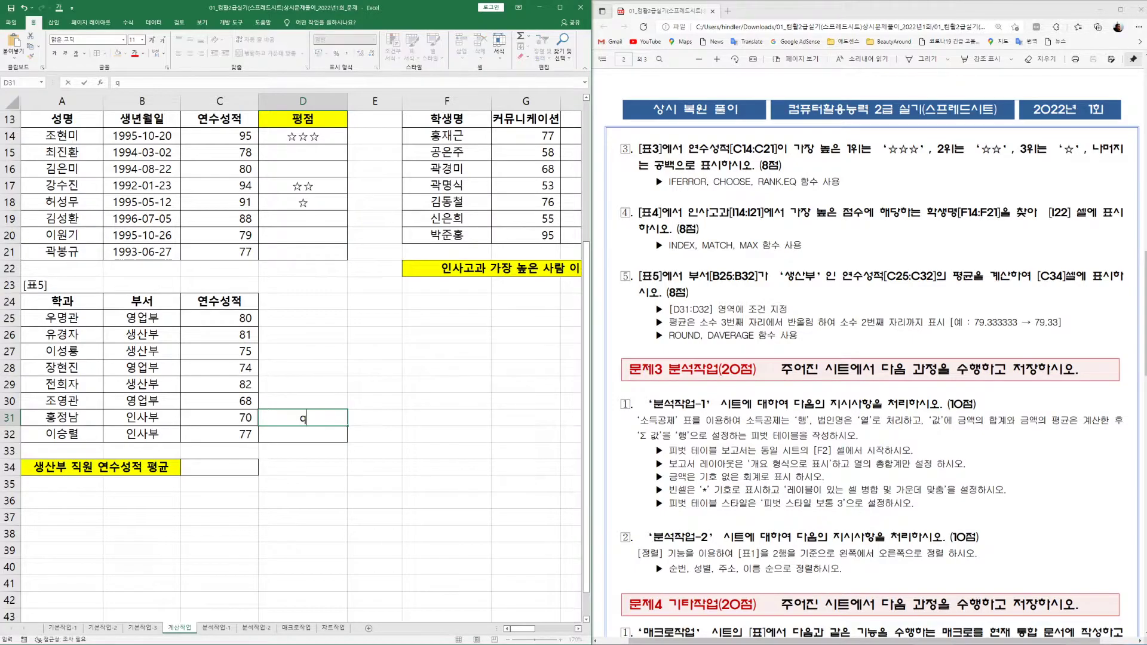
key(Return)
text(생산부)
key(Return)
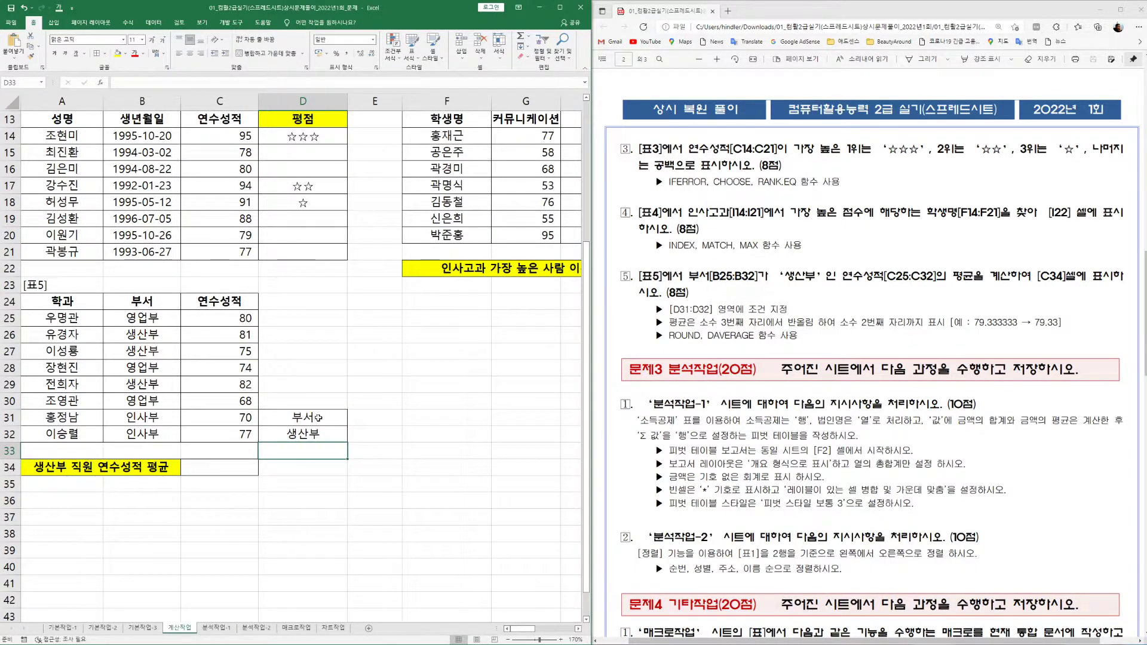
click(157, 302)
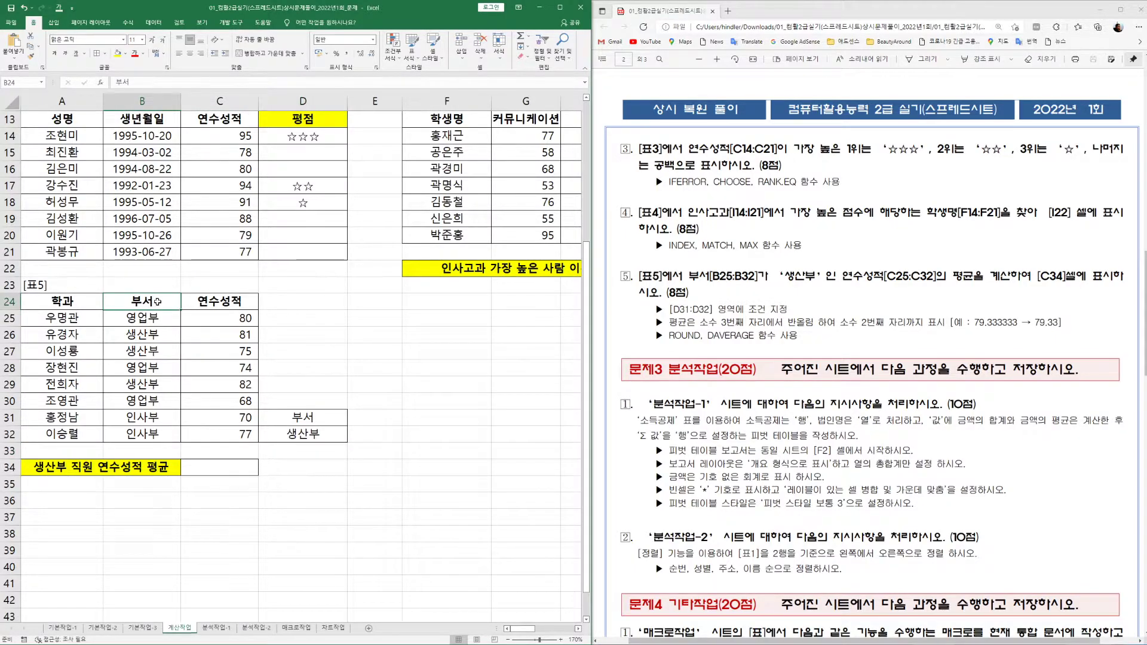
drag(157, 302, 155, 316)
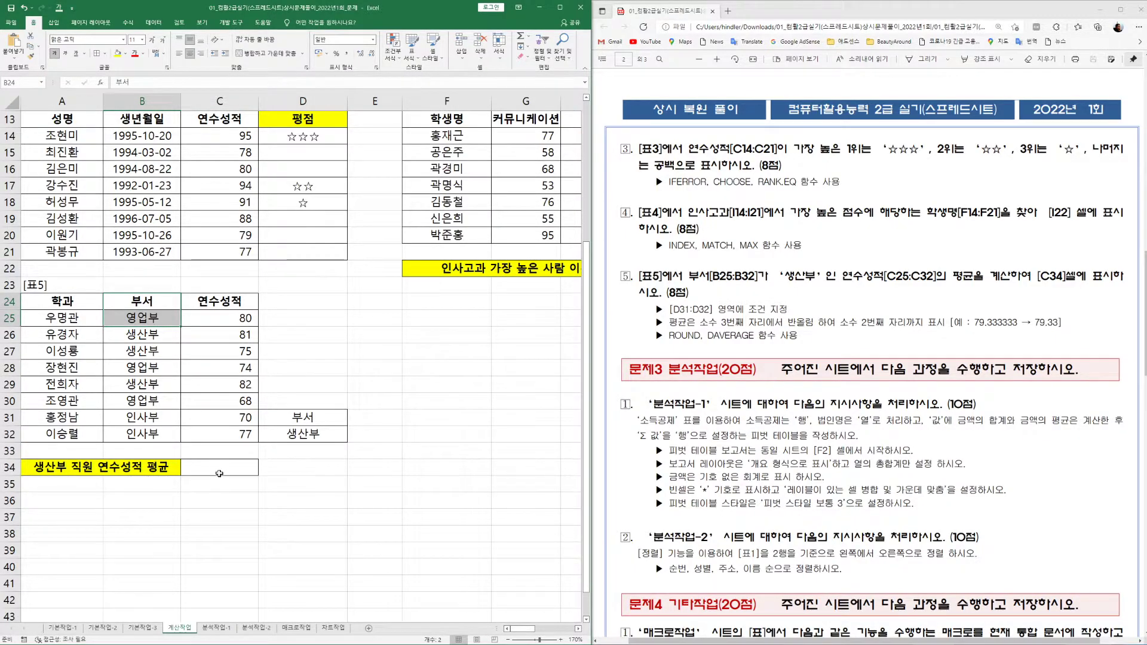
In C34, average the 연수성적 for 생산부 with =DAVERAGE(A24:C32,C24,D31:D32).
click(219, 468)
text(=dav)
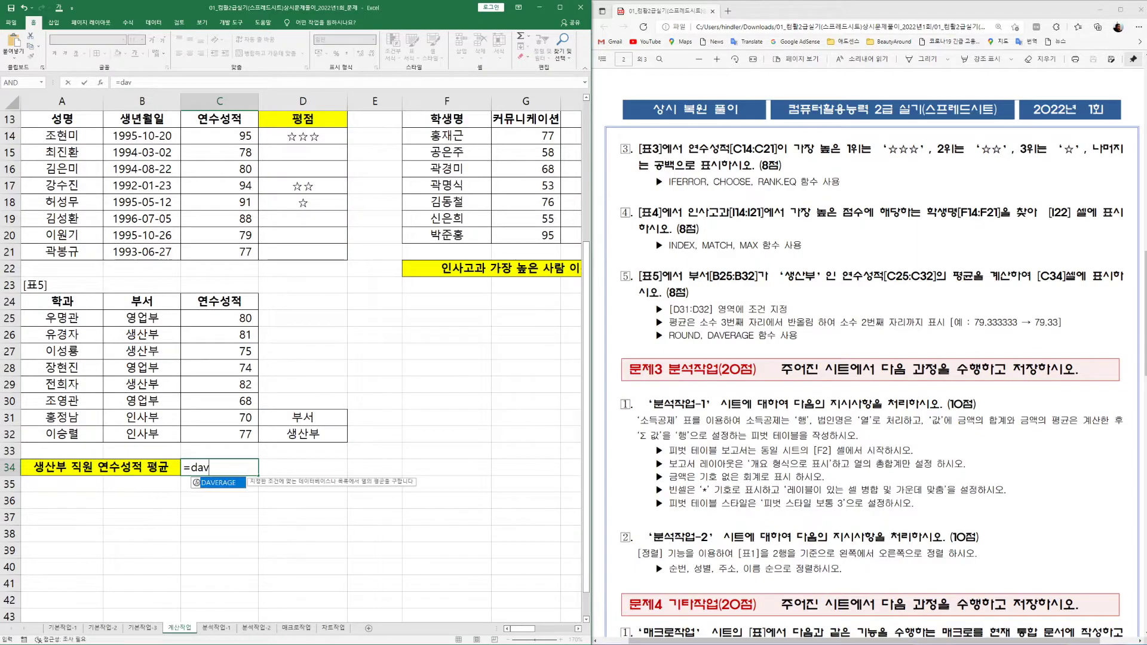
key(Tab)
drag(53, 302, 242, 433)
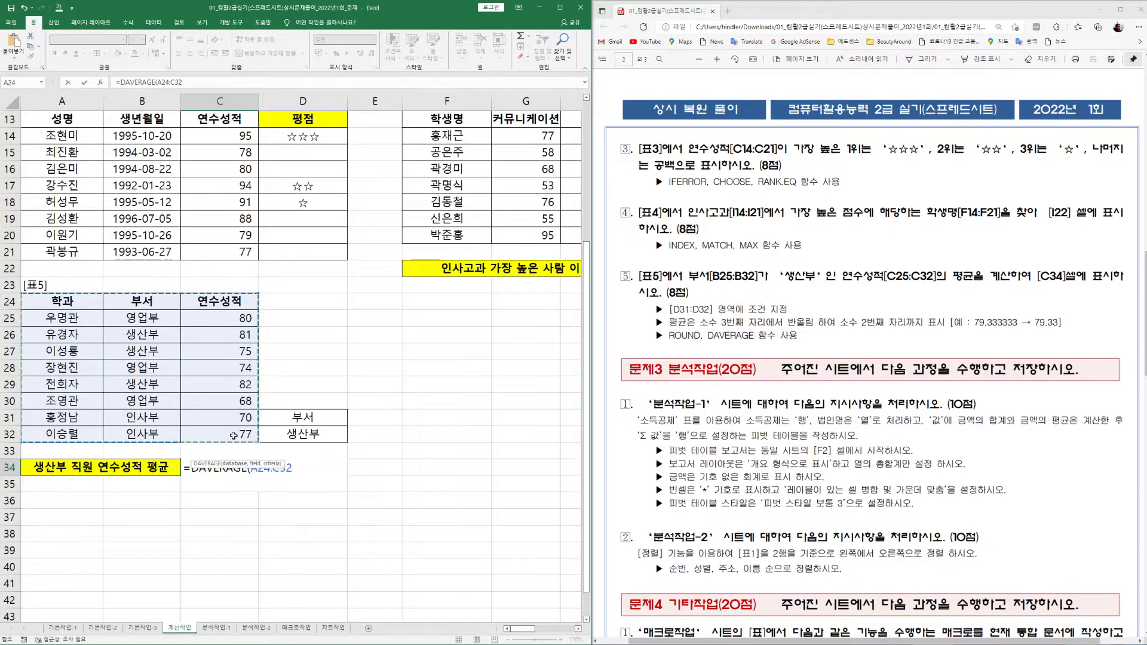
text(,)
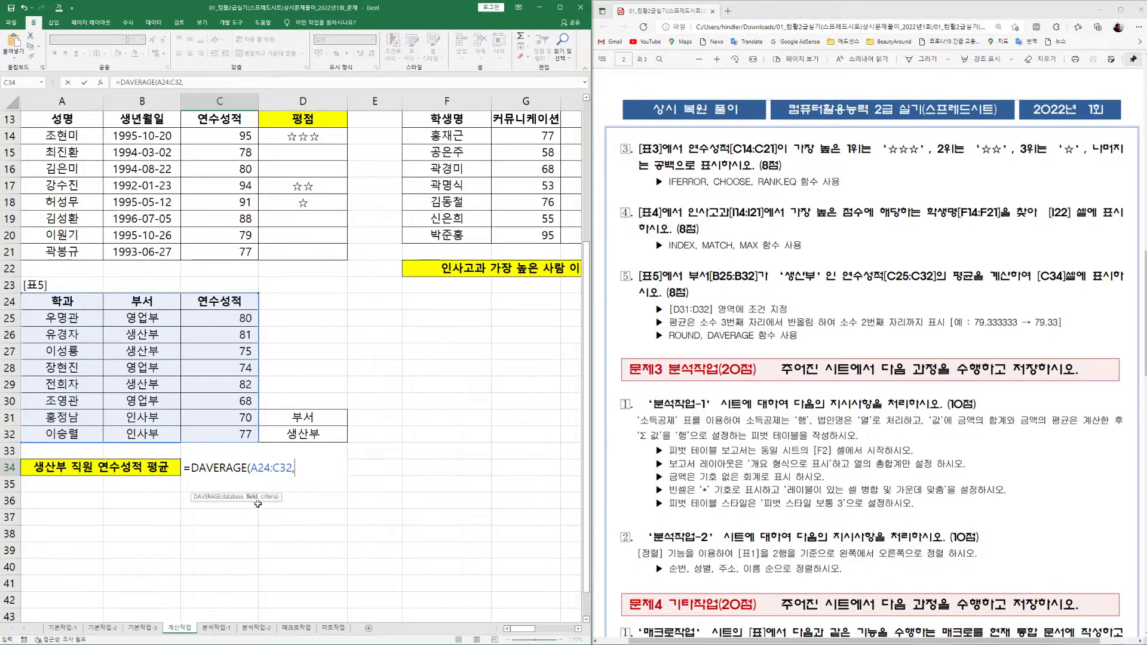
click(219, 300)
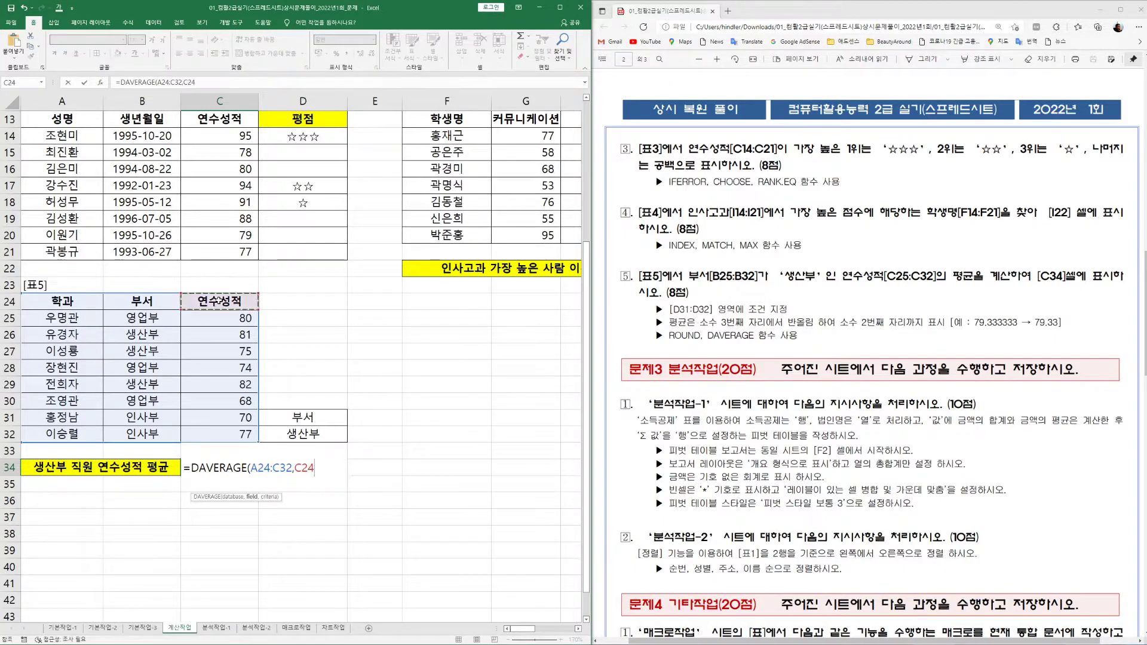
text(,)
click(318, 421)
shift+click(329, 430)
text())
key(Return)
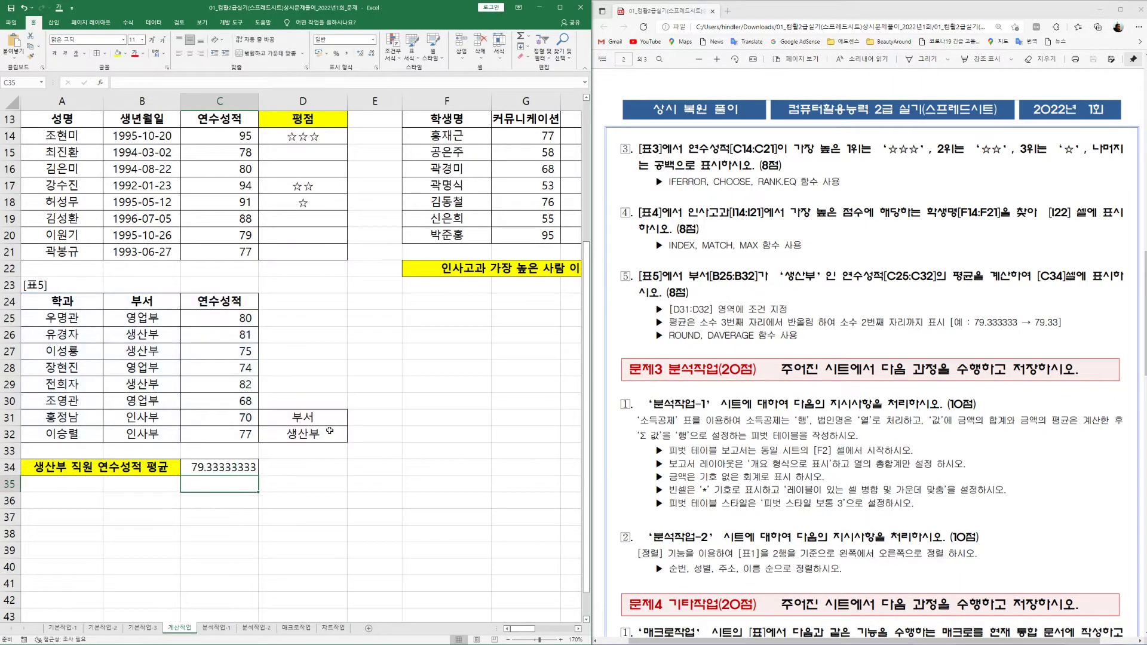
Wrap the DAVERAGE formula in C34 in ROUND with 2 decimal digits.
click(245, 465)
key(F2)
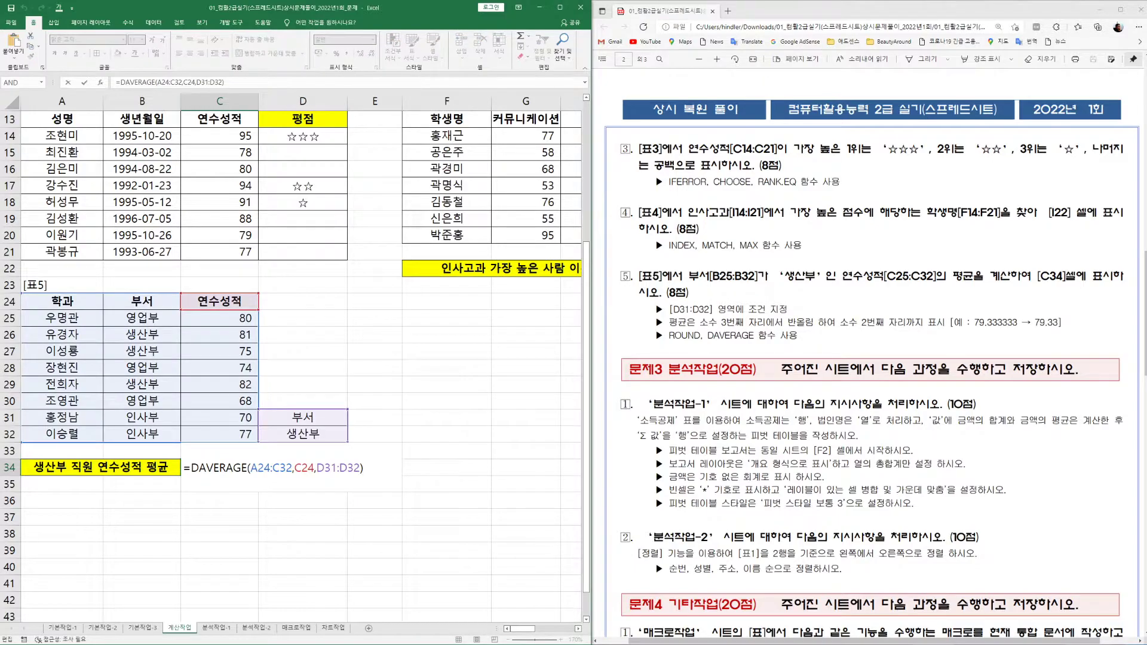
text(ROUND()
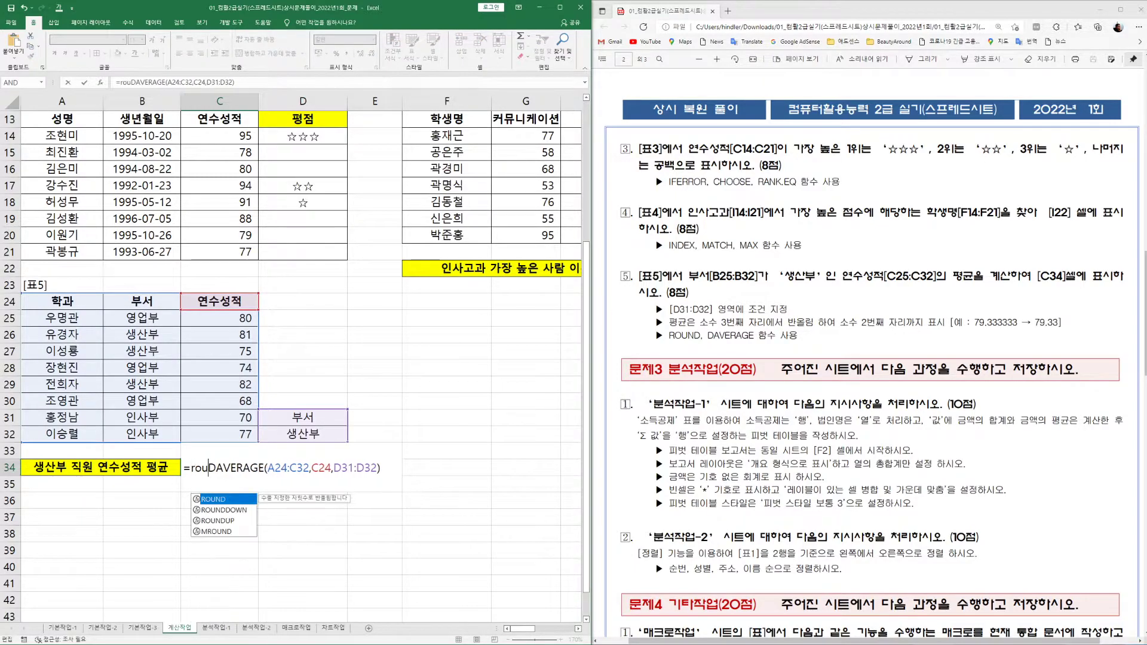
text(,2))
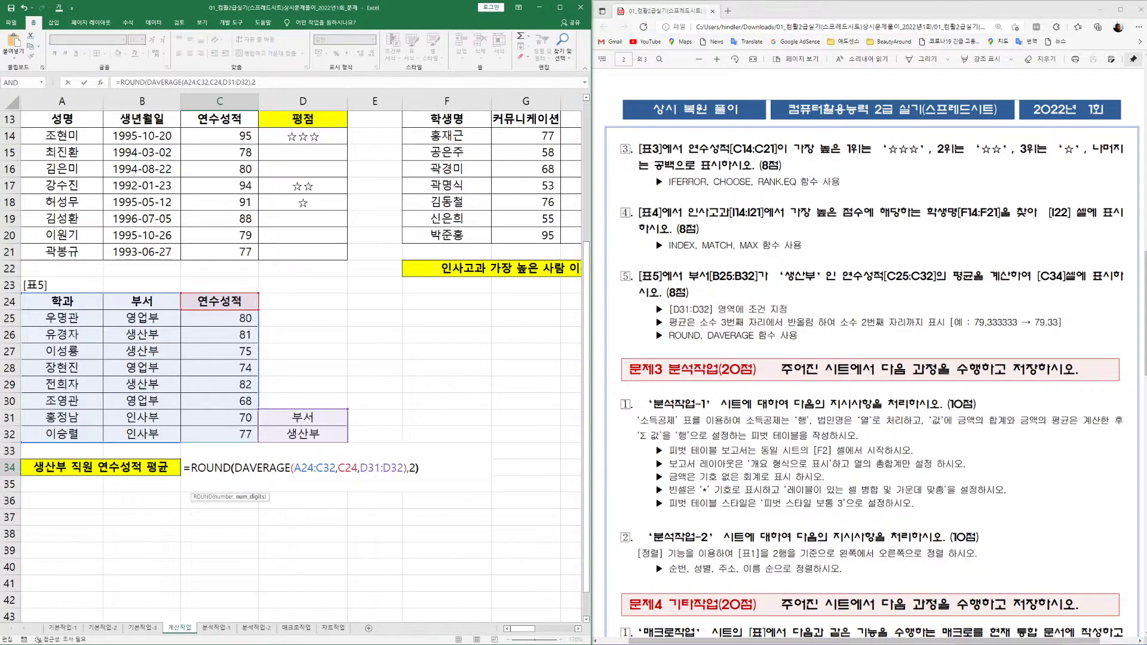
key(Return)
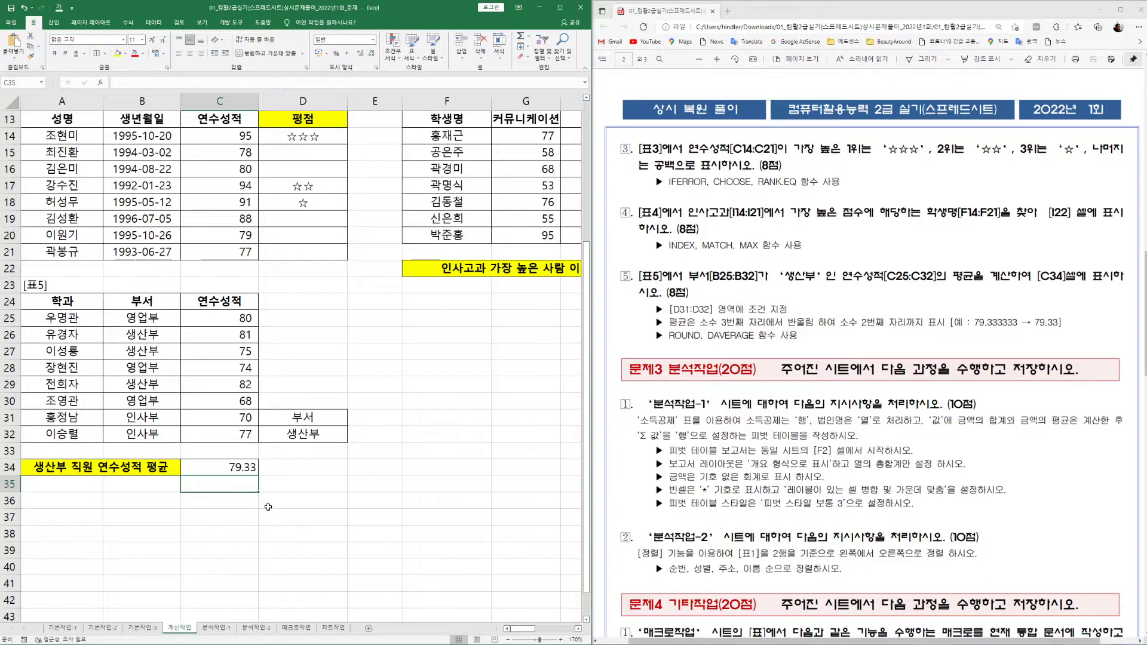
Enter =ROUND(C34,-1) in C35 to demonstrate rounding to the tens place.
text(=round()
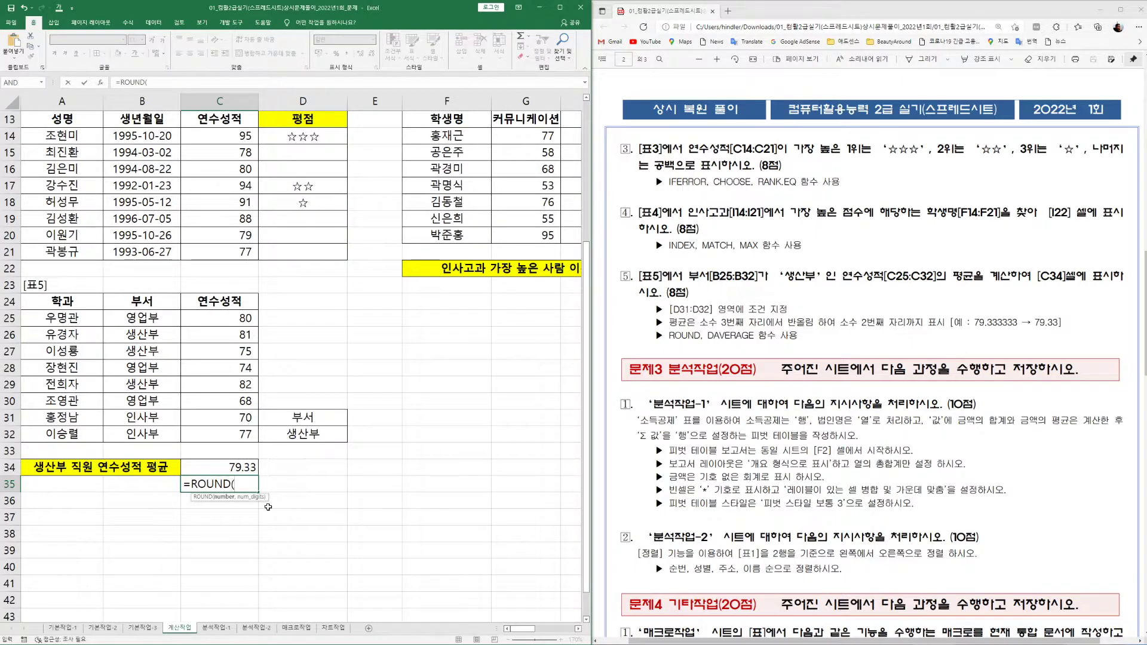
click(214, 467)
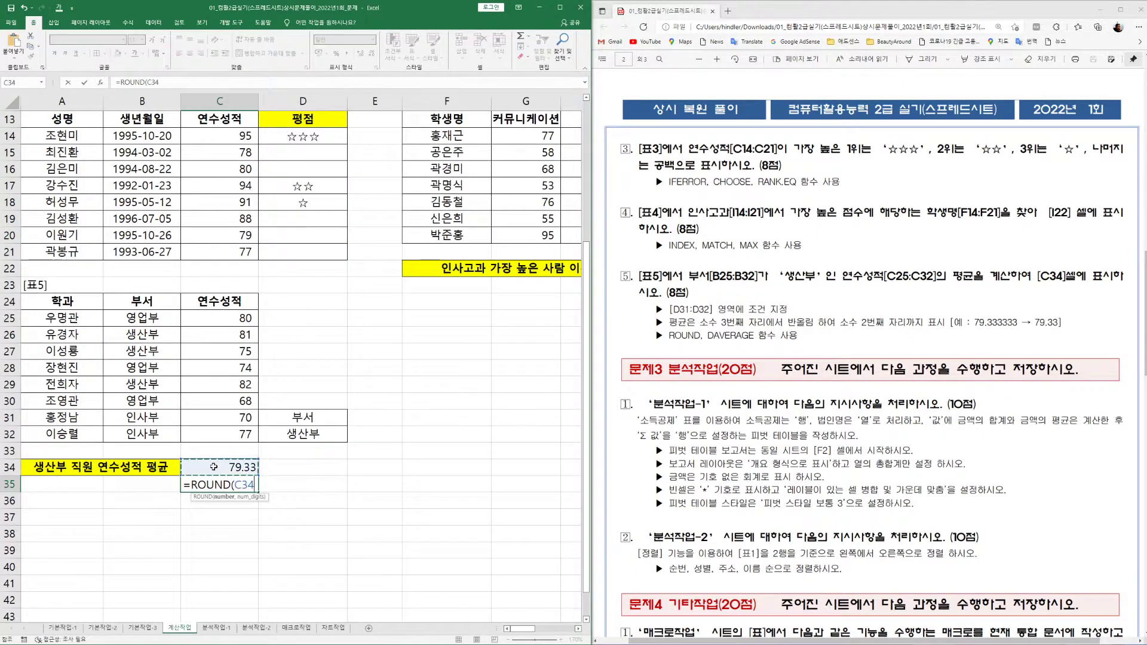
text(,)
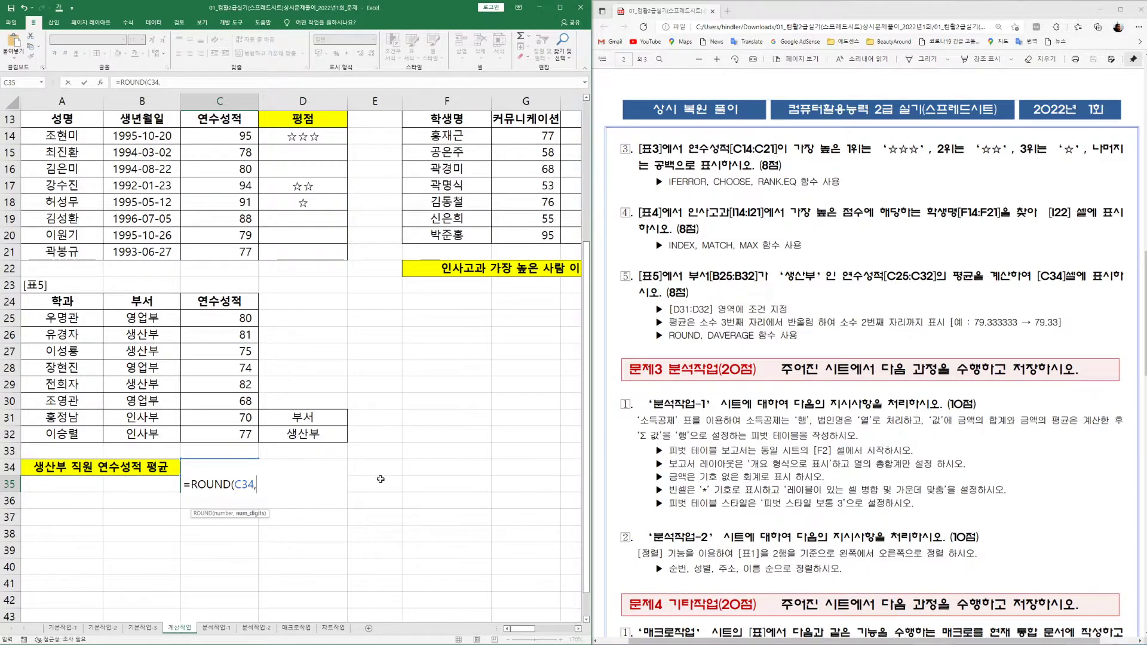
text(-1))
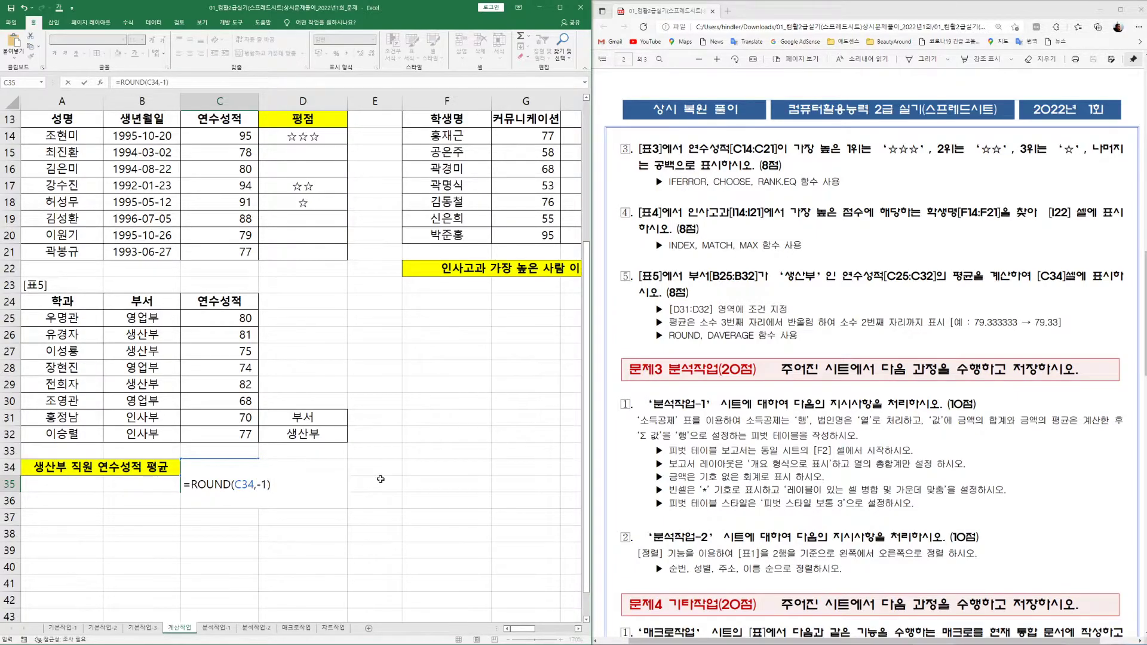
key(Return)
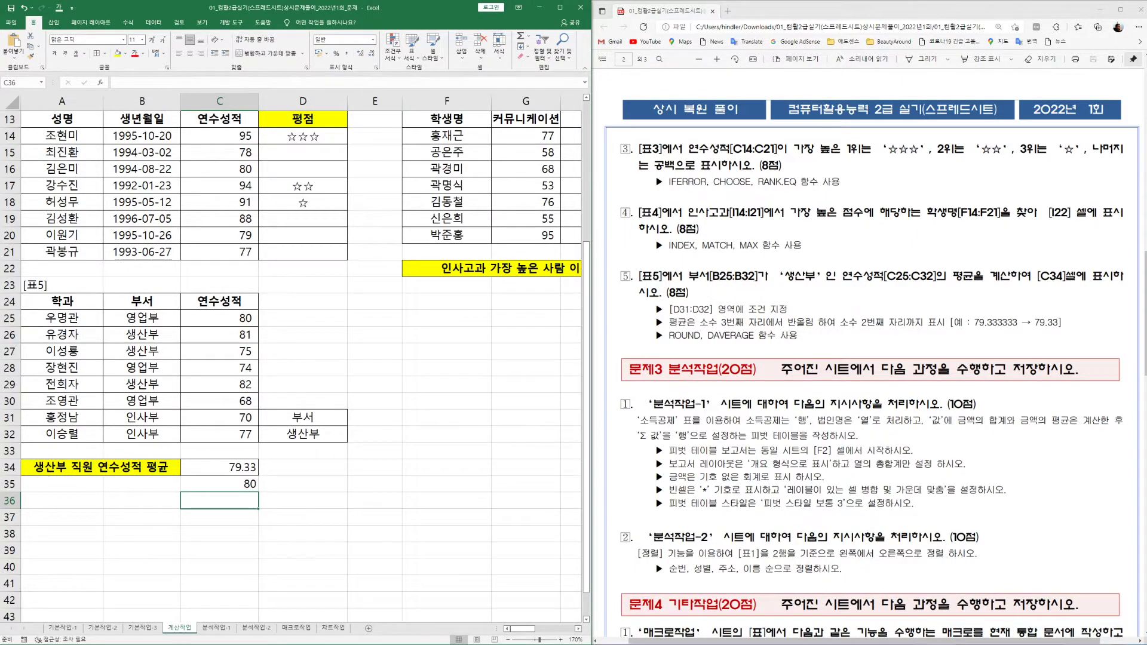
On the 분석작업-1 sheet, widen the table columns to fit their text and fill the headers A2:D2 yellow.
scroll(872, 359, down, 4)
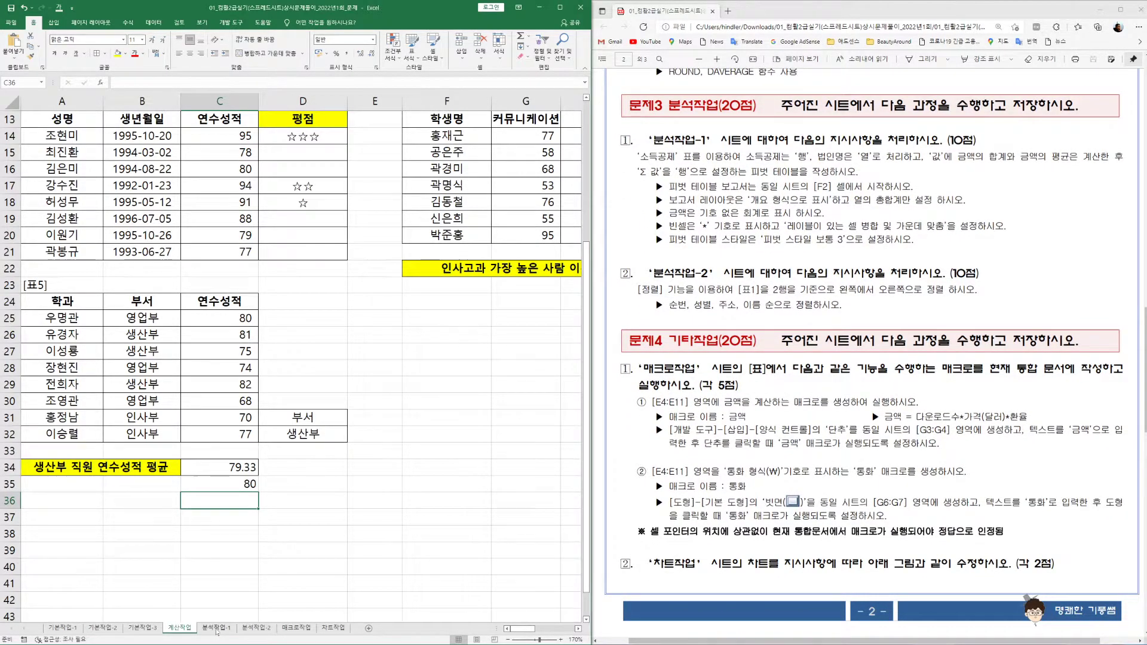
click(216, 628)
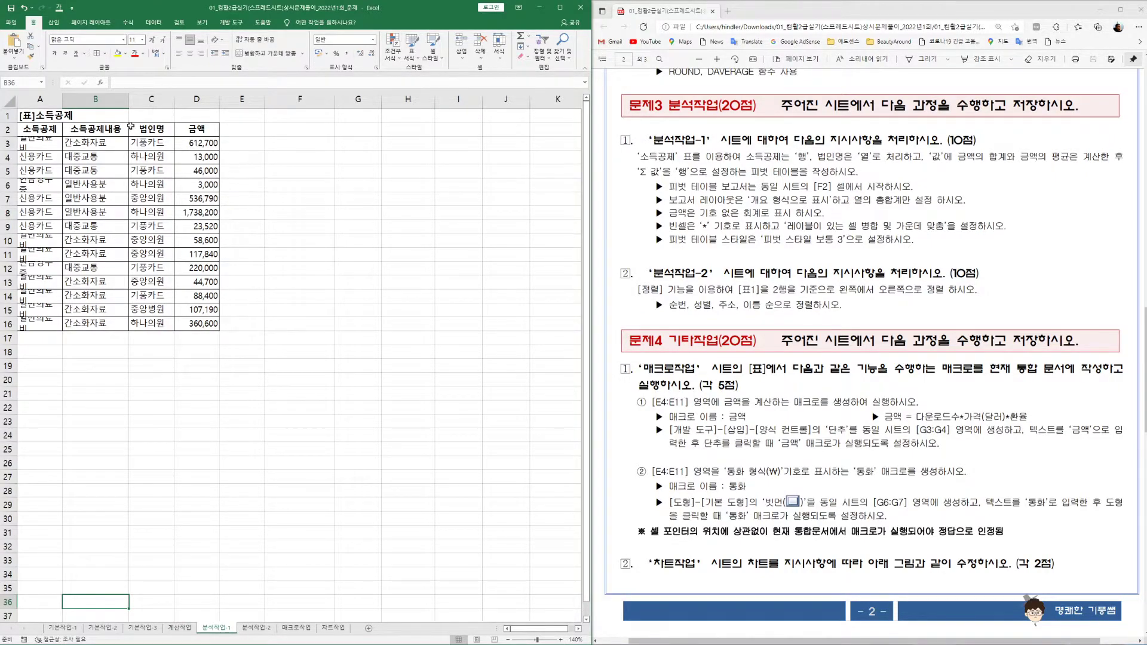
drag(62, 99, 215, 129)
click(62, 128)
click(118, 54)
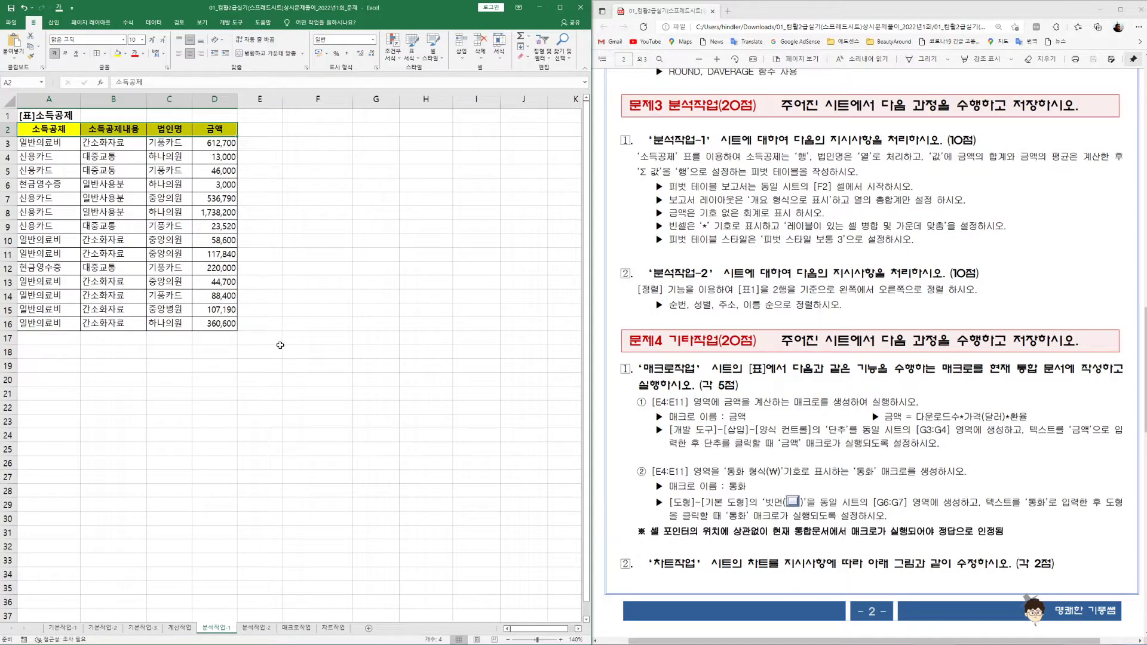
Insert a pivot table from the range A2:D16, placed at cell F2 of the existing 분석작업-1 sheet.
drag(50, 132, 222, 323)
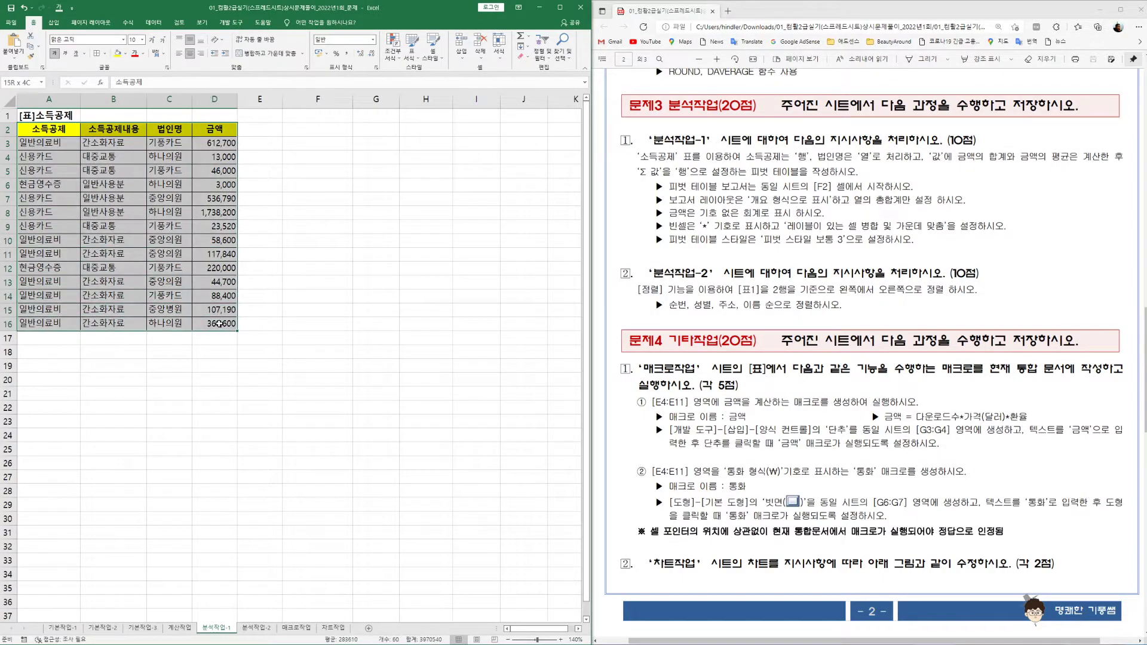
click(54, 22)
click(11, 57)
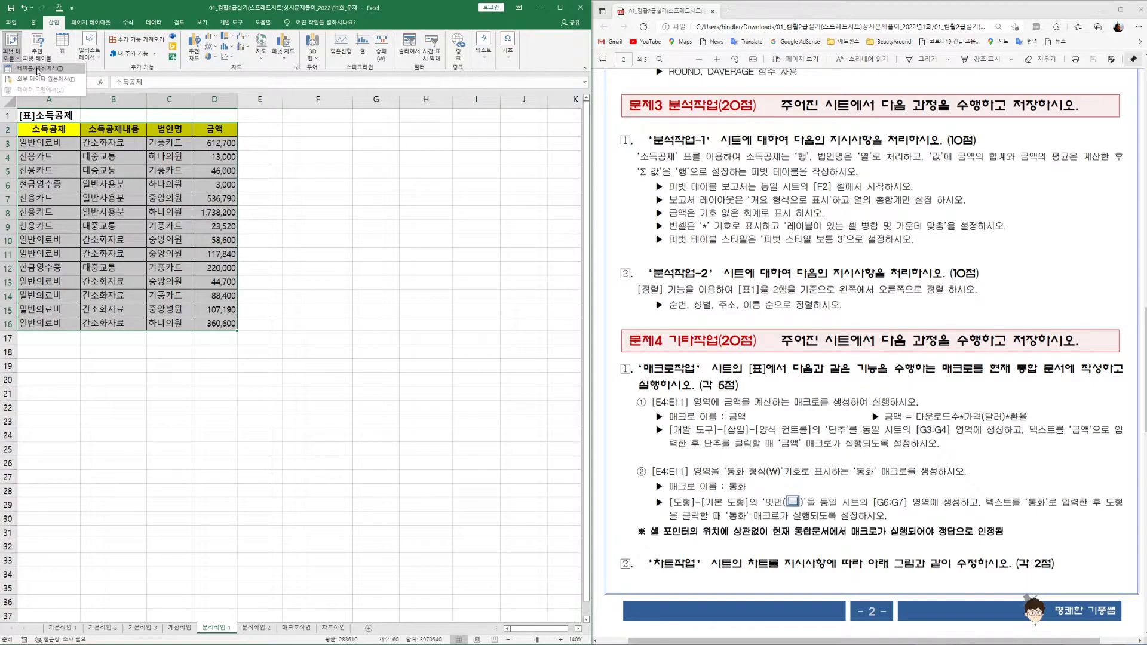
click(42, 69)
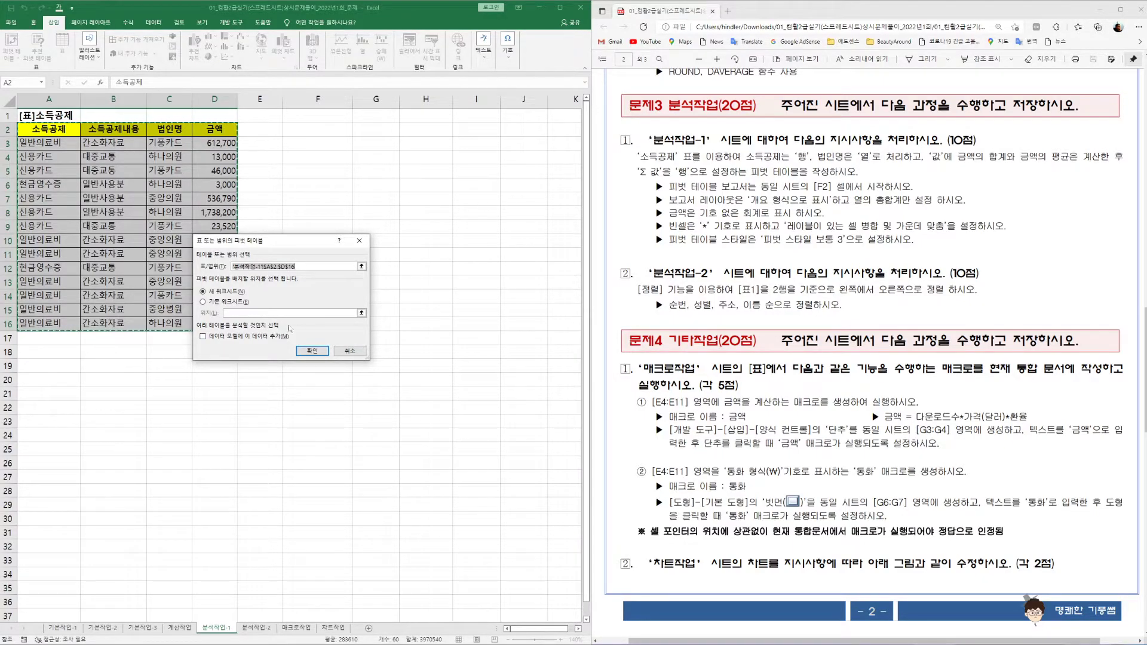
click(204, 302)
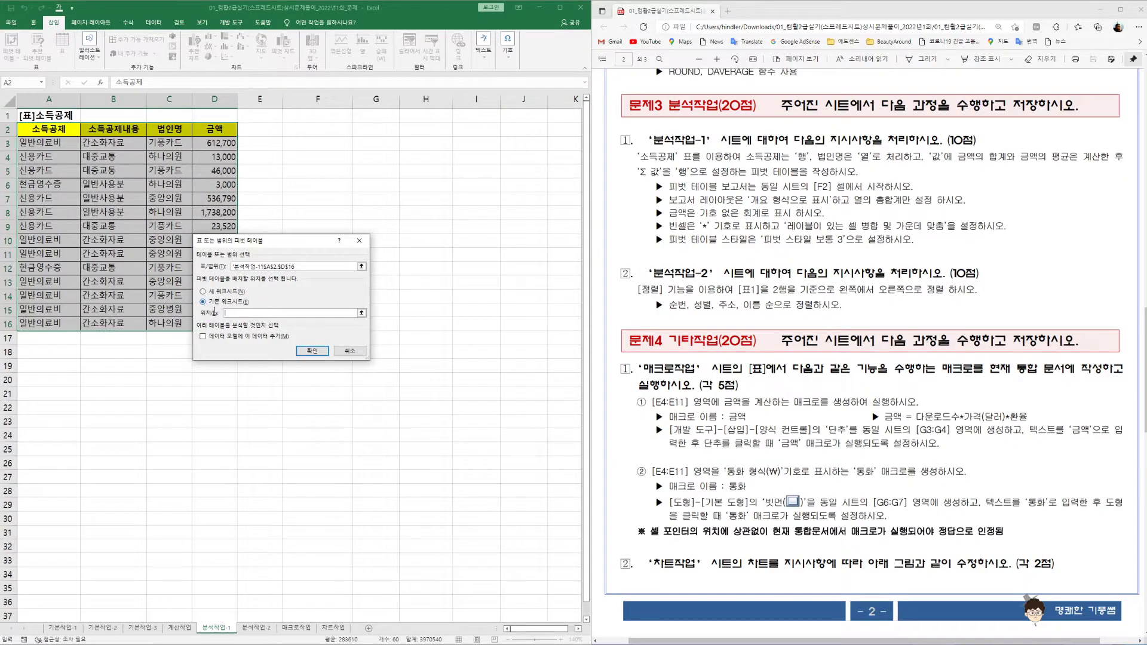
click(318, 128)
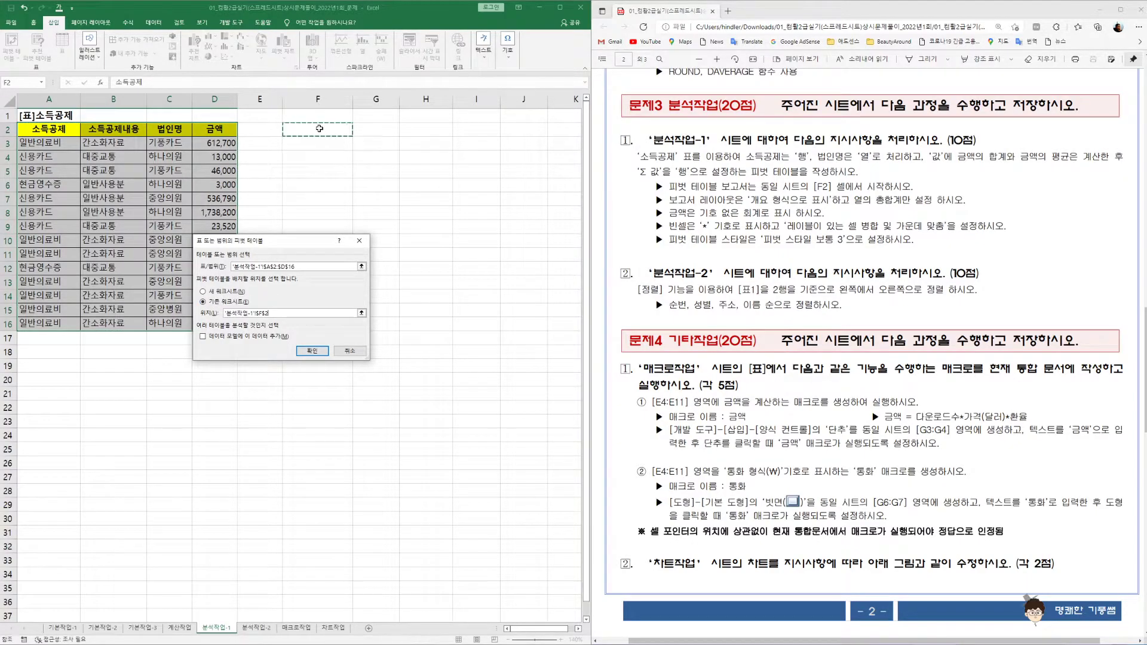
click(313, 352)
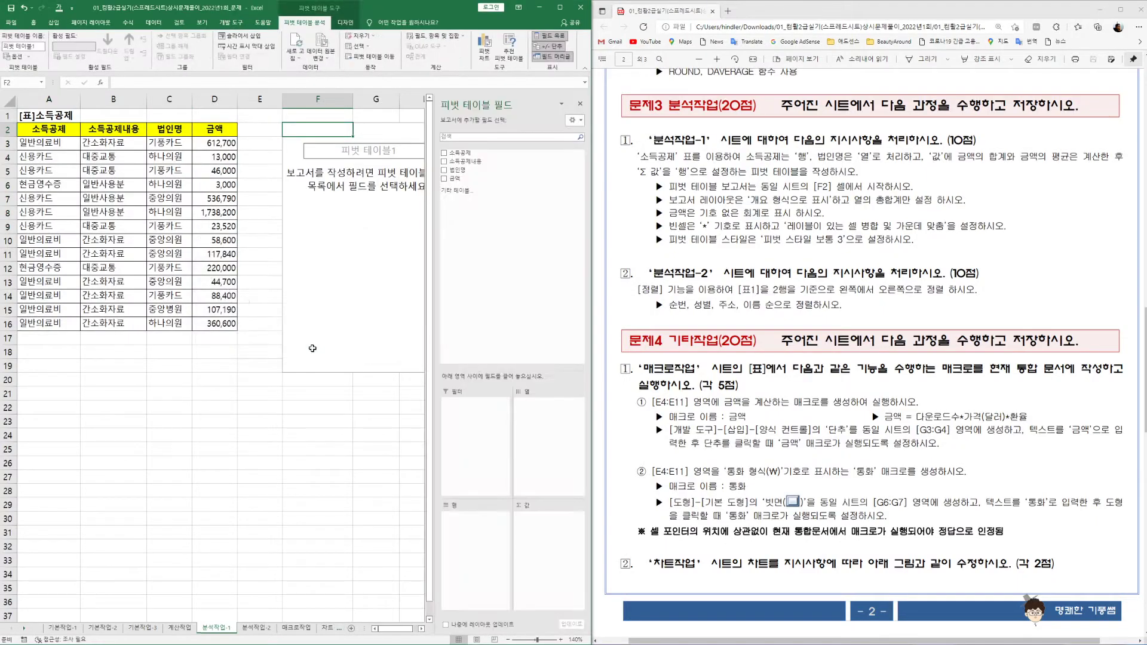
click(422, 628)
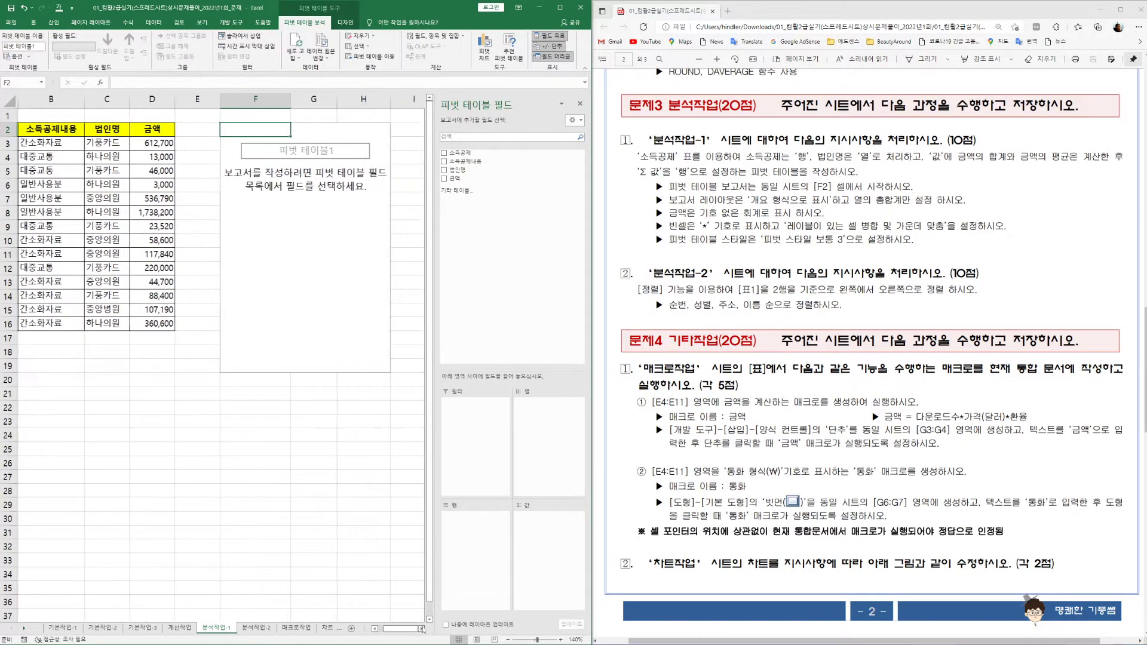
click(422, 628)
click(422, 629)
click(422, 628)
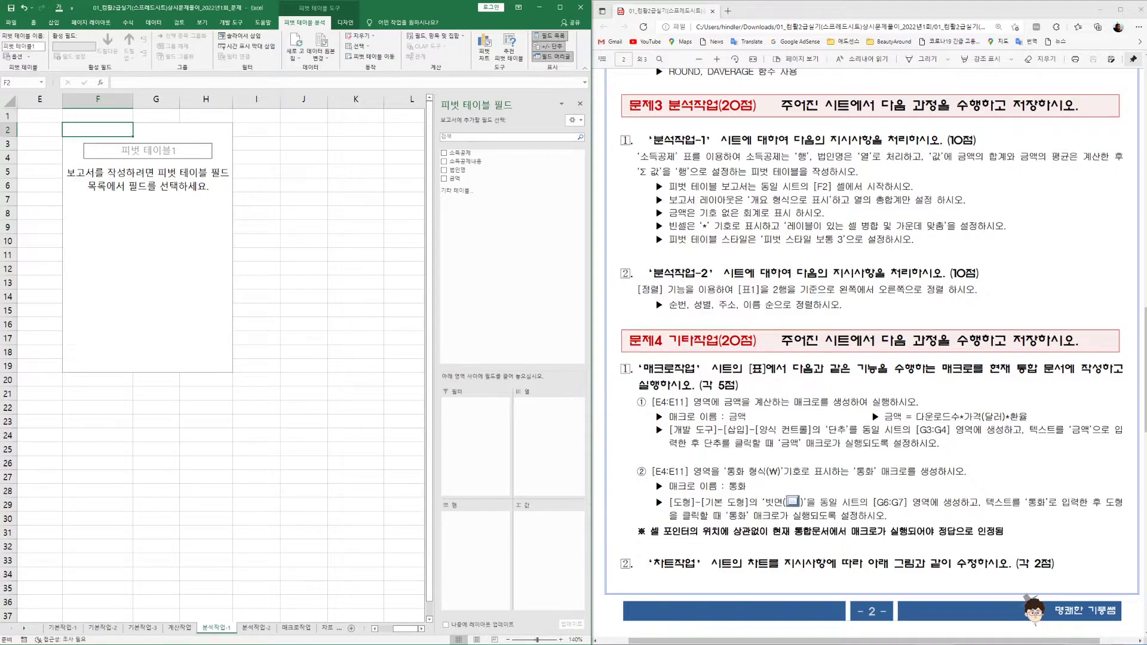
drag(406, 628, 387, 628)
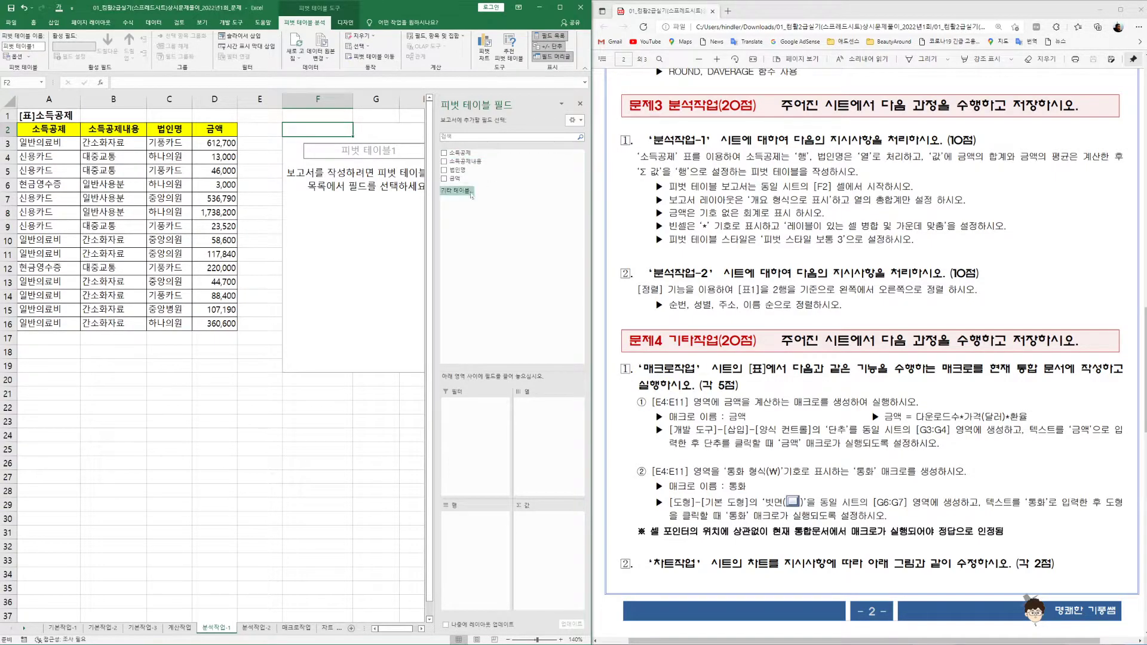
click(422, 630)
click(421, 629)
click(421, 629)
click(421, 630)
click(422, 629)
click(421, 629)
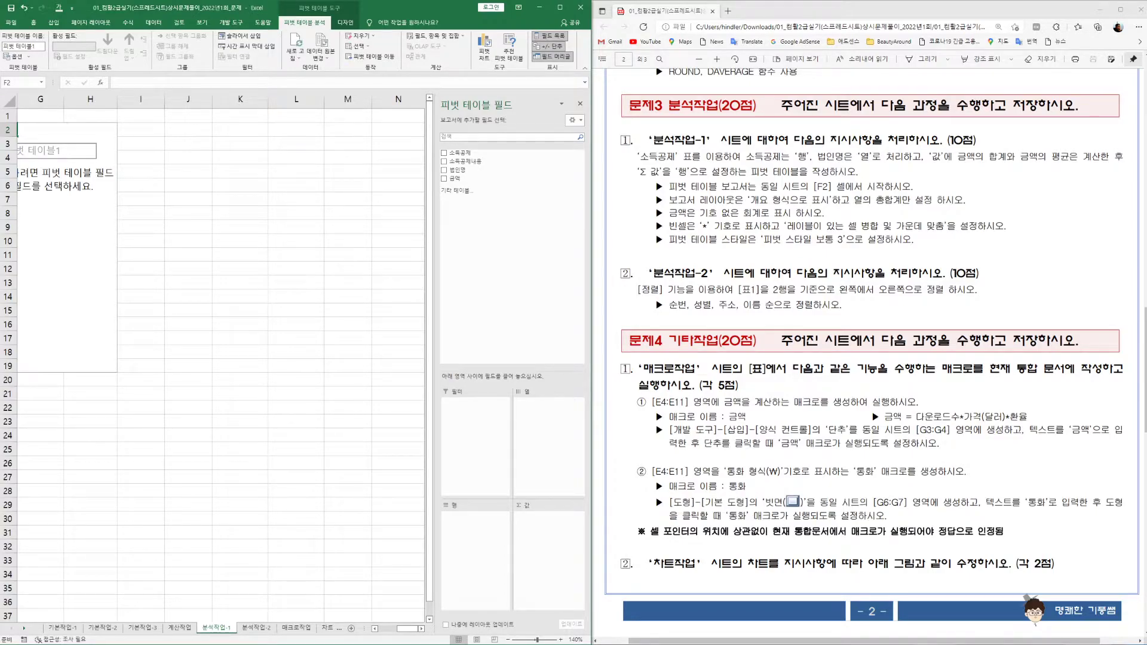
Lay out the pivot table with 소득공제 as rows, 법인명 as columns and the sum of 금액 as values.
drag(460, 153, 487, 550)
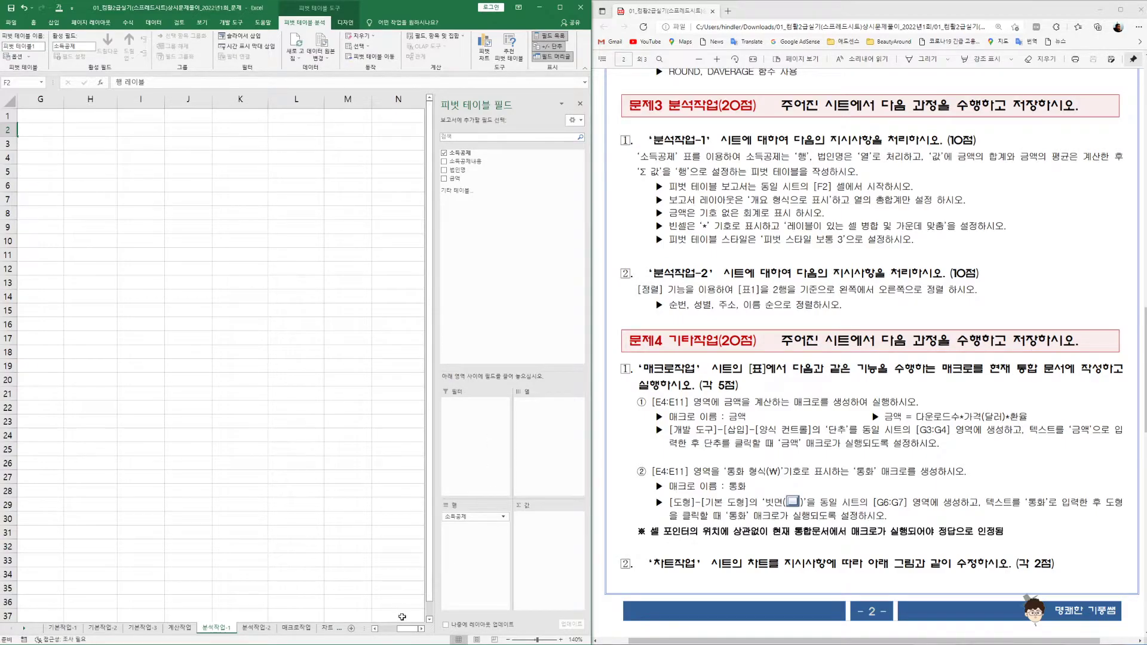
click(374, 629)
click(375, 628)
click(375, 629)
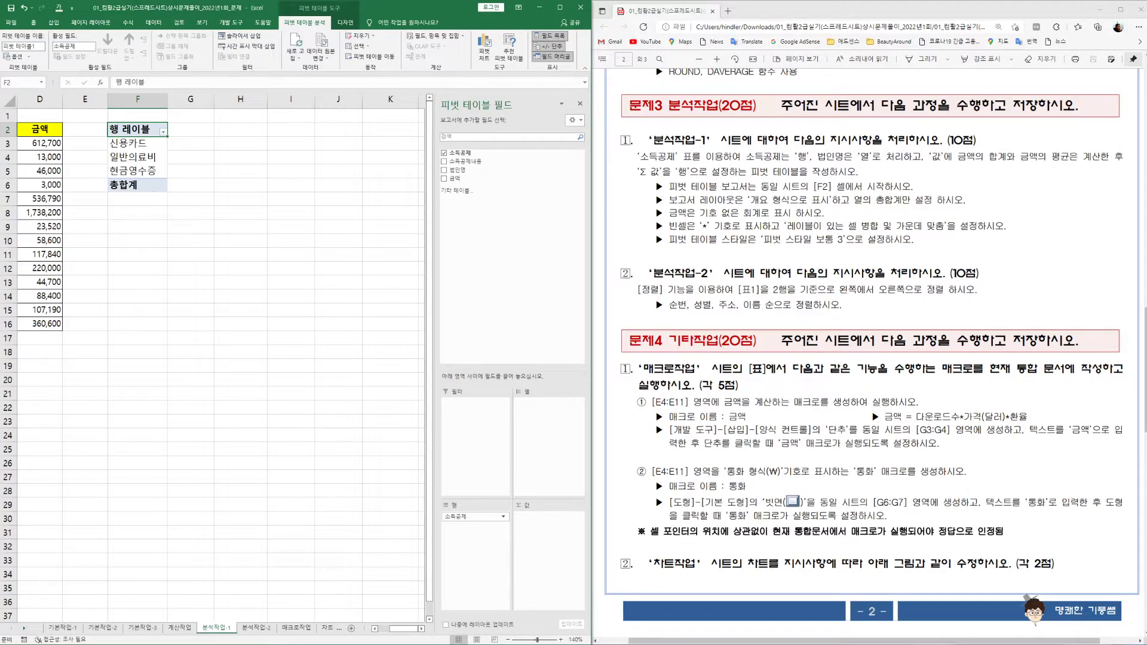
drag(460, 169, 556, 424)
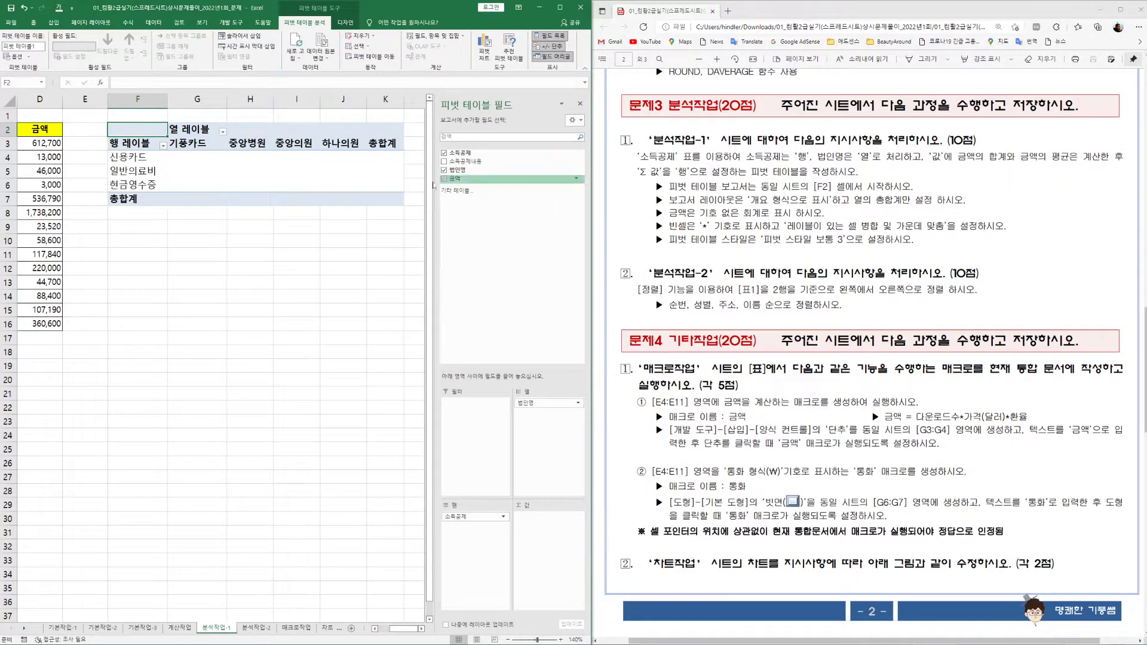
drag(452, 178, 565, 534)
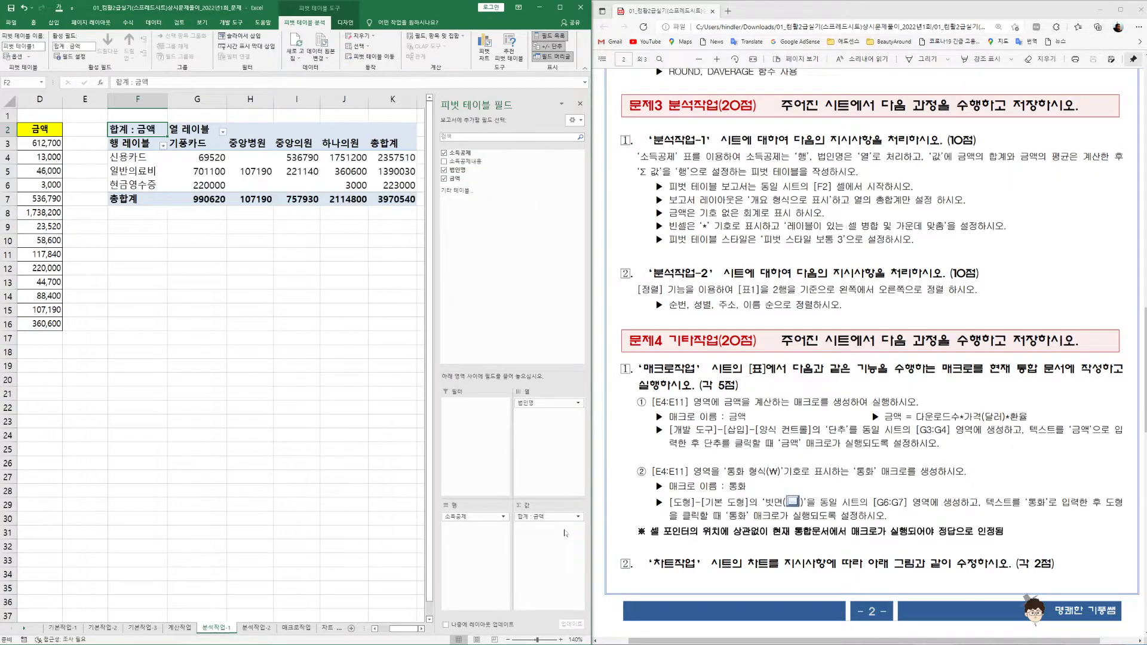
Add 금액 to the pivot table's values a second time and move the Σ 값 field from columns to rows.
drag(457, 178, 543, 558)
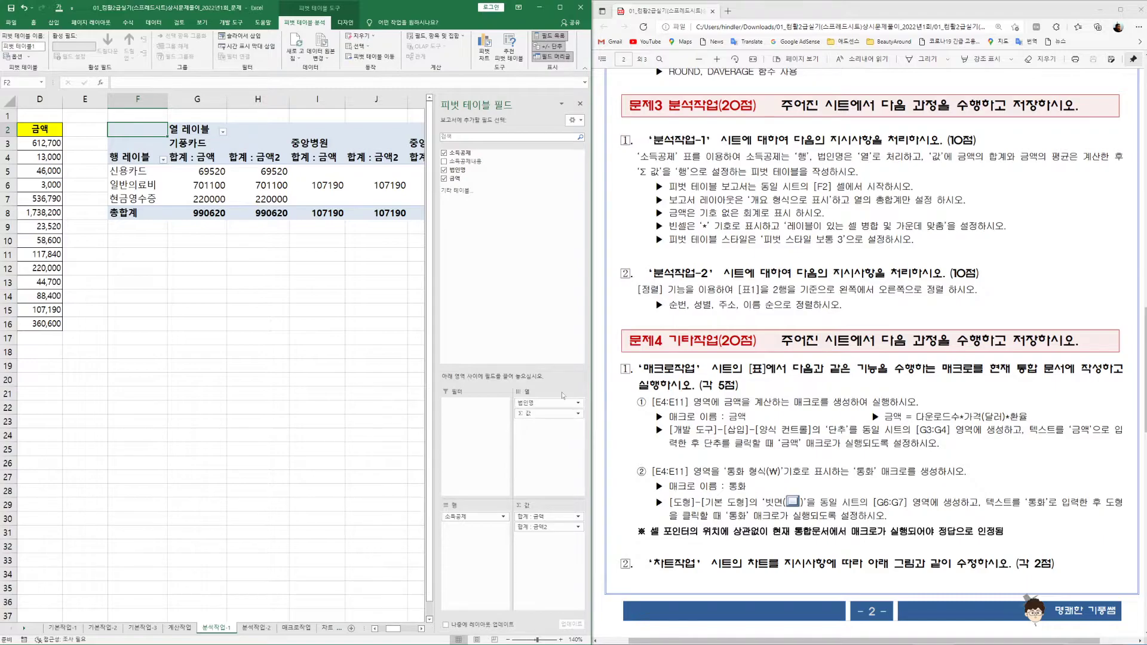
drag(529, 413, 475, 529)
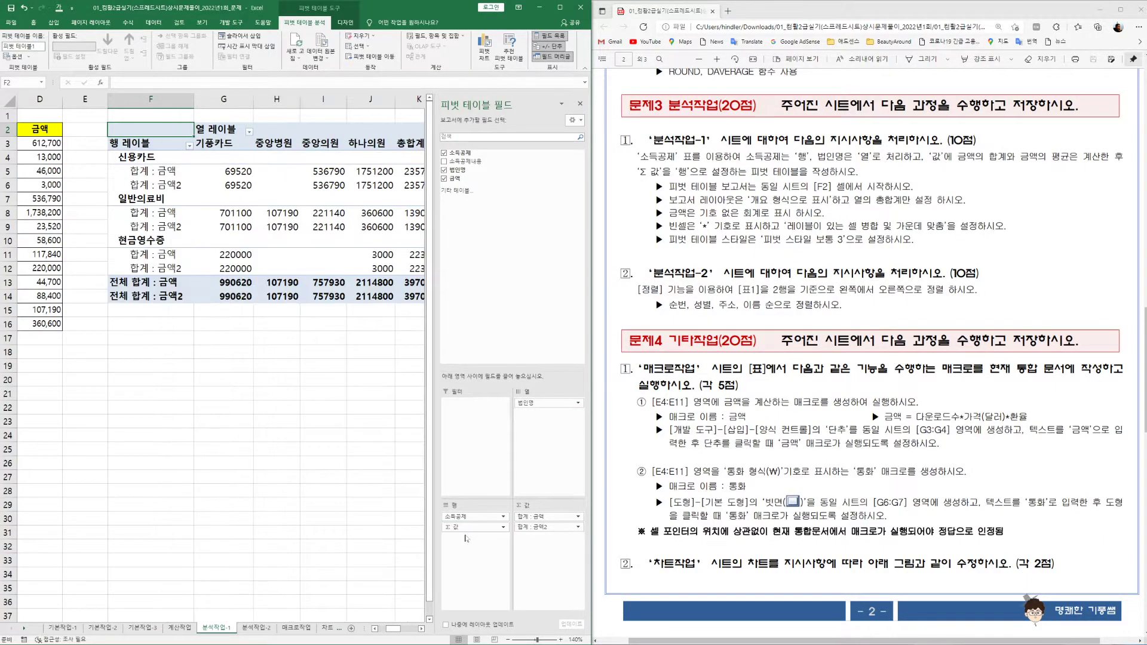
click(420, 629)
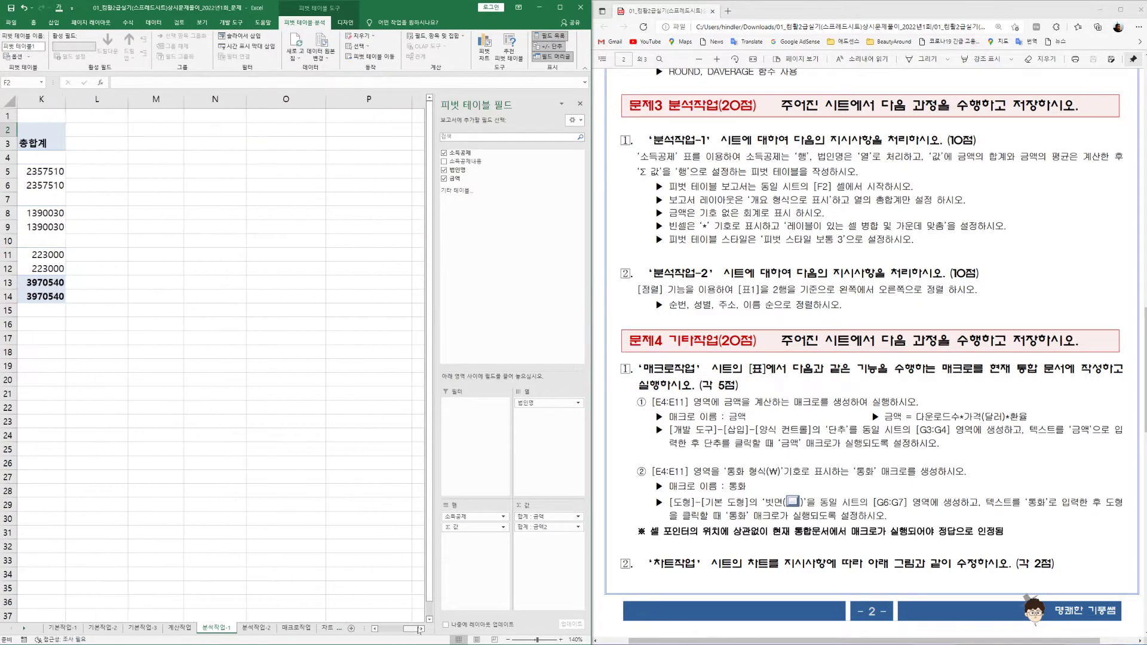
click(374, 629)
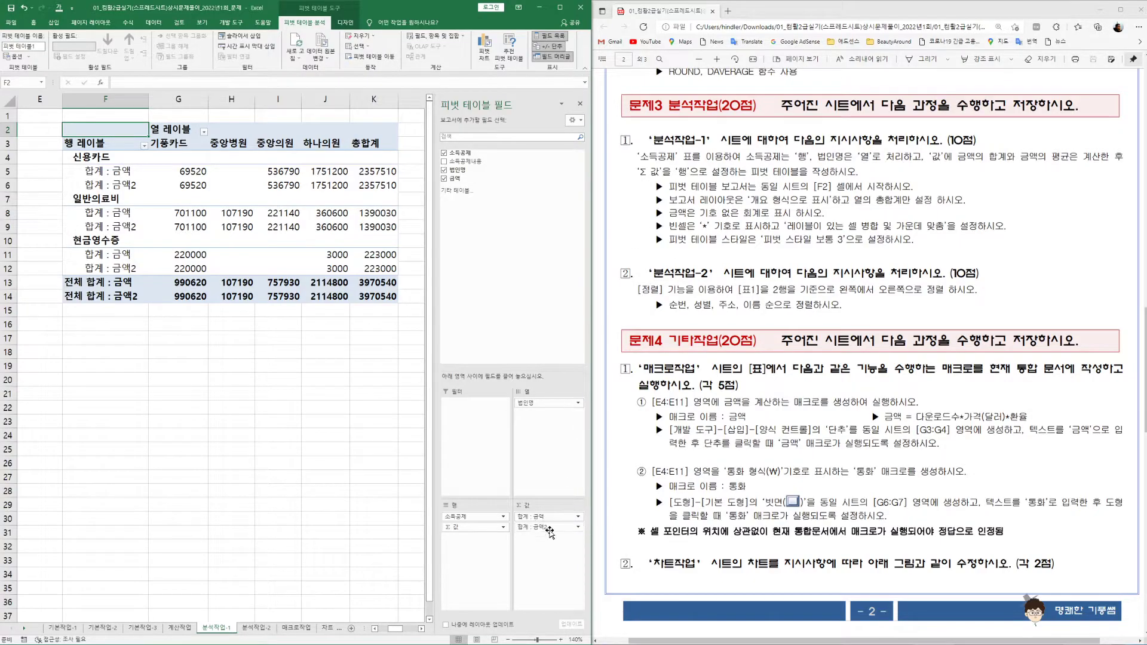
Summarize the second 금액 value field by 평균 (average).
click(578, 527)
click(560, 619)
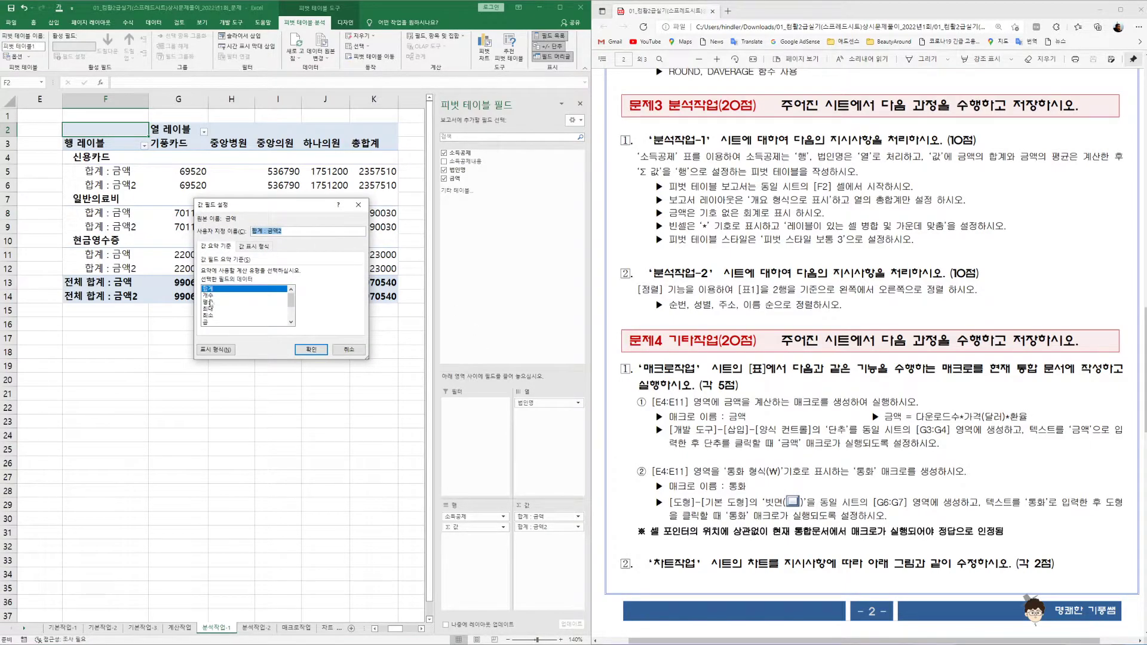
click(209, 303)
click(311, 349)
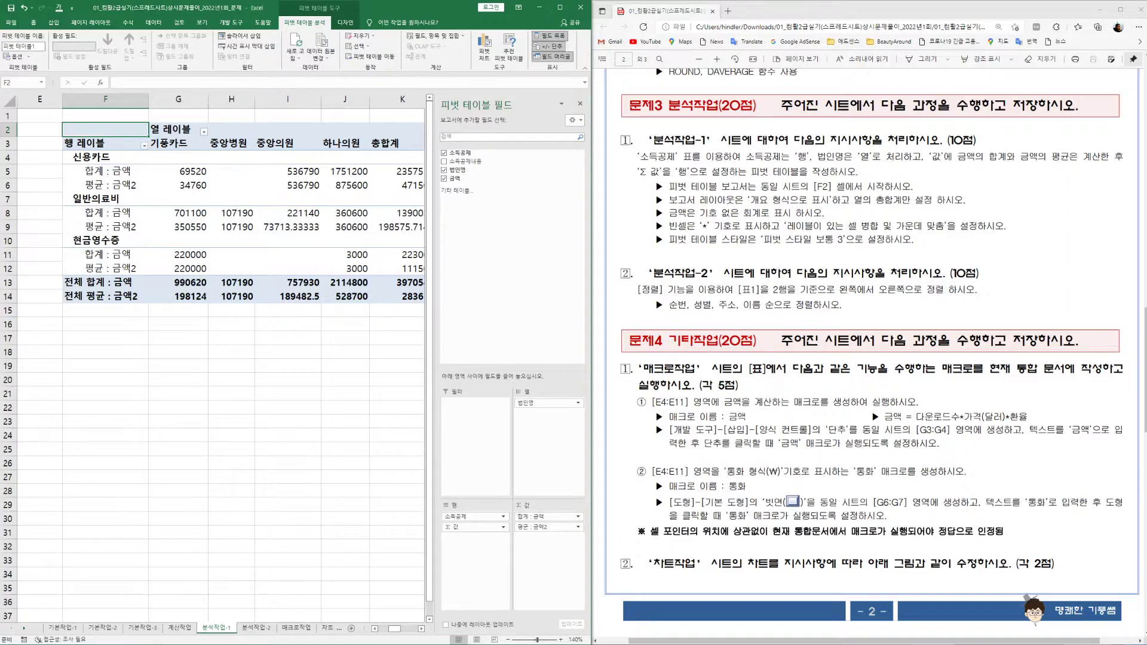
Show the pivot table in outline form (개요 형식) and turn on grand totals for columns only.
click(351, 183)
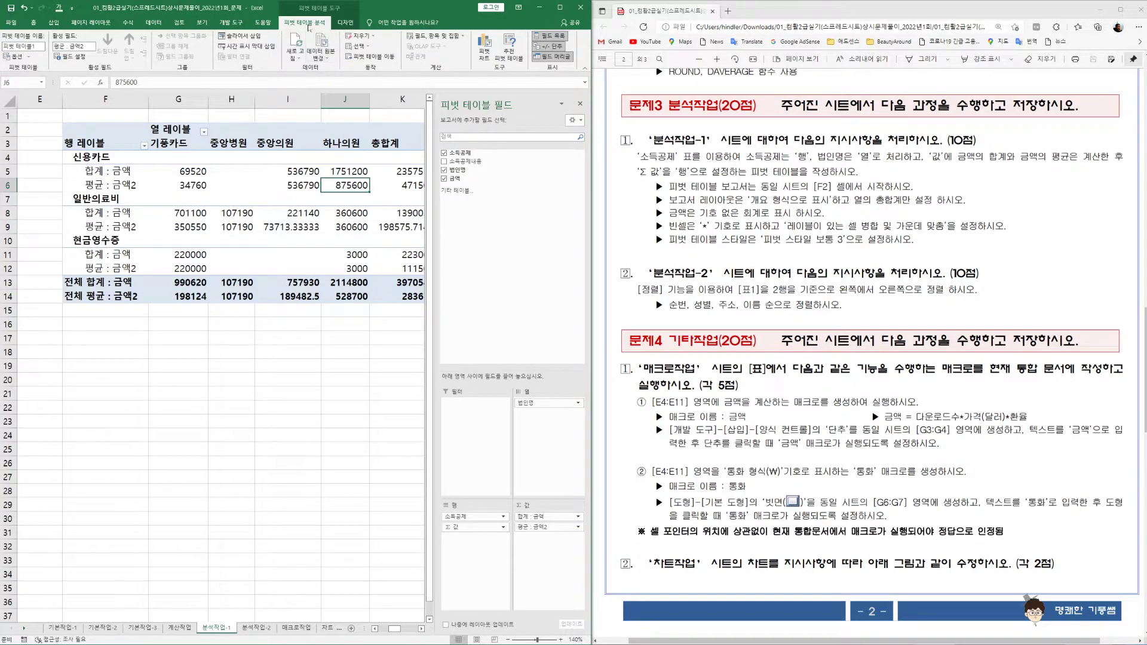
click(345, 22)
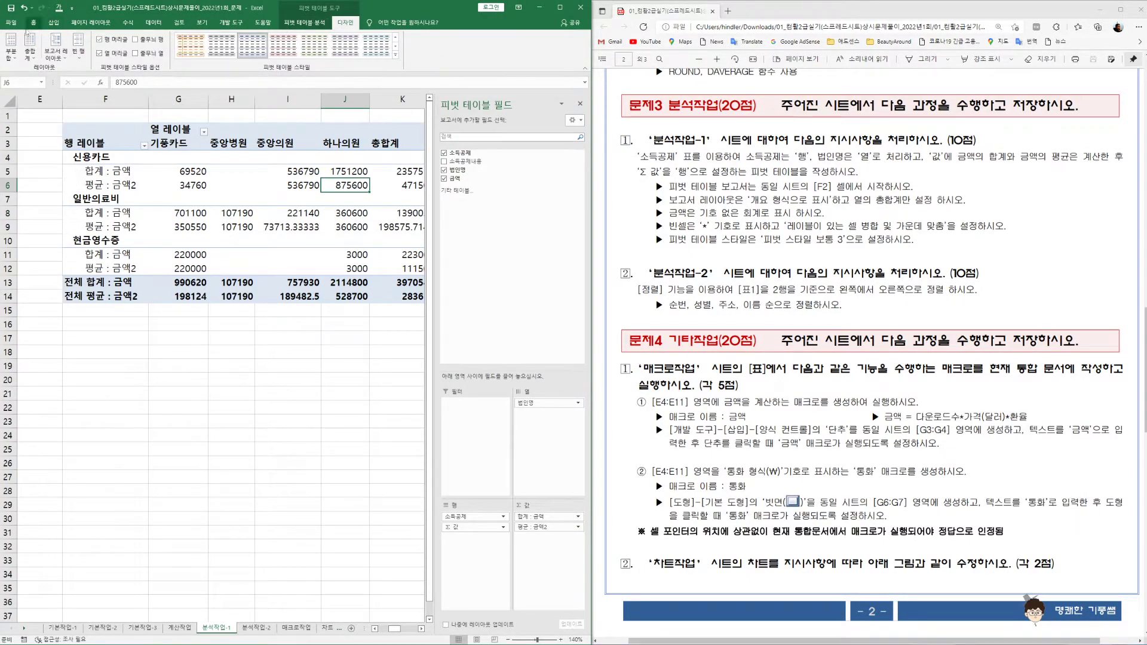
click(55, 57)
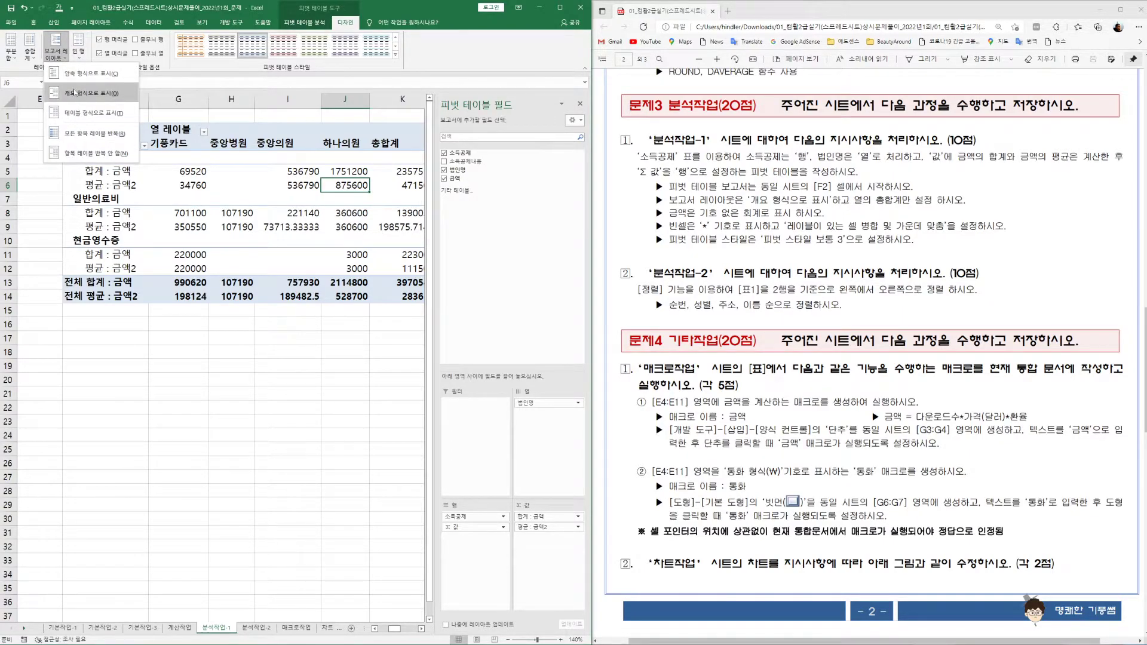
click(74, 94)
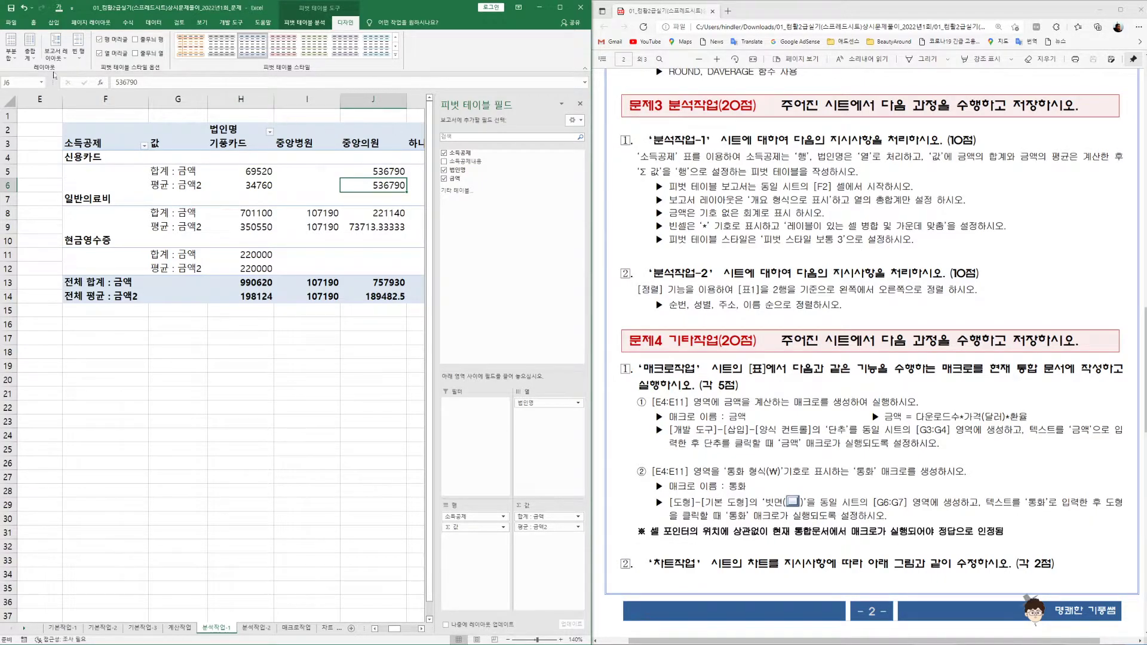
click(29, 46)
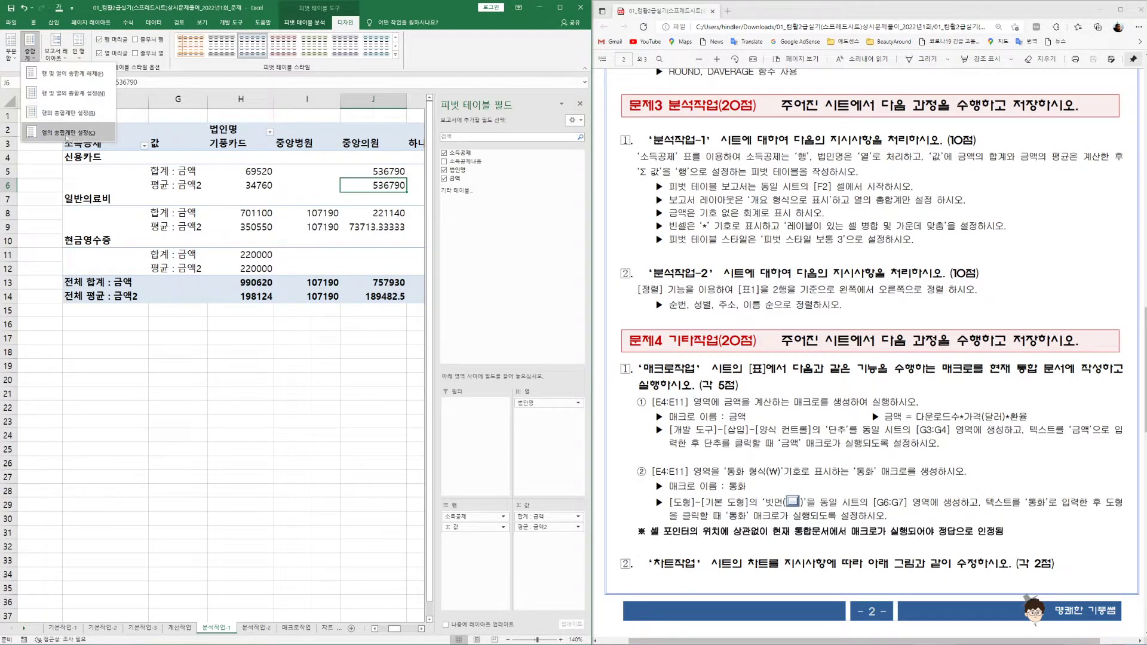
click(75, 133)
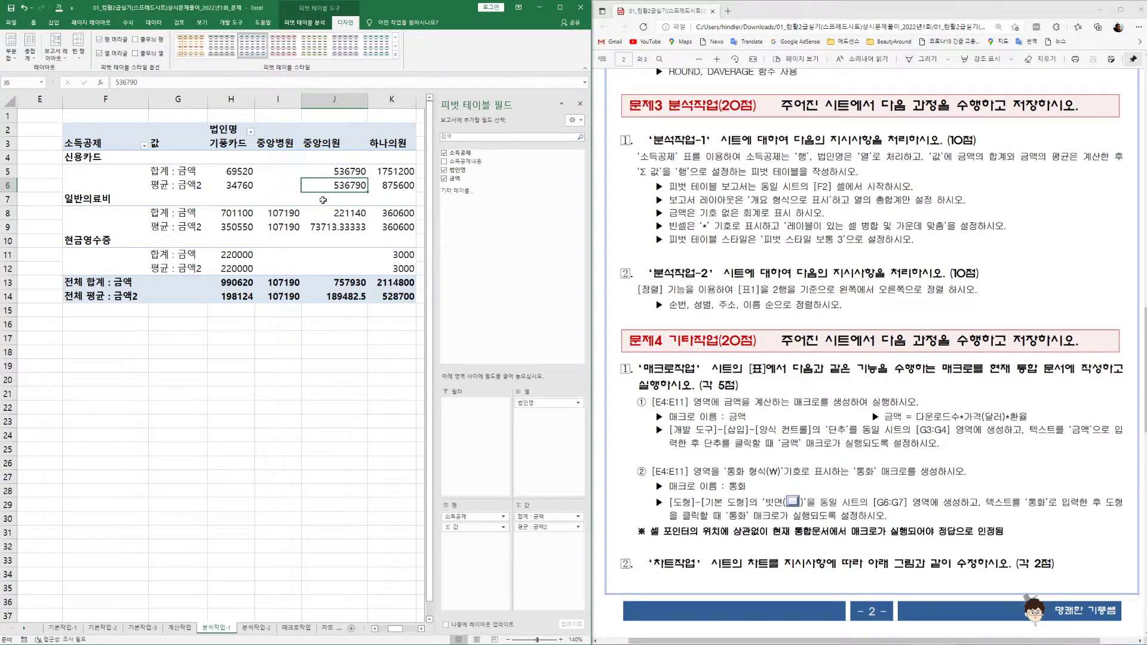
Set the number format of the 합계 : 금액 value field to accounting (회계) with no currency symbol.
click(577, 517)
click(540, 622)
click(216, 350)
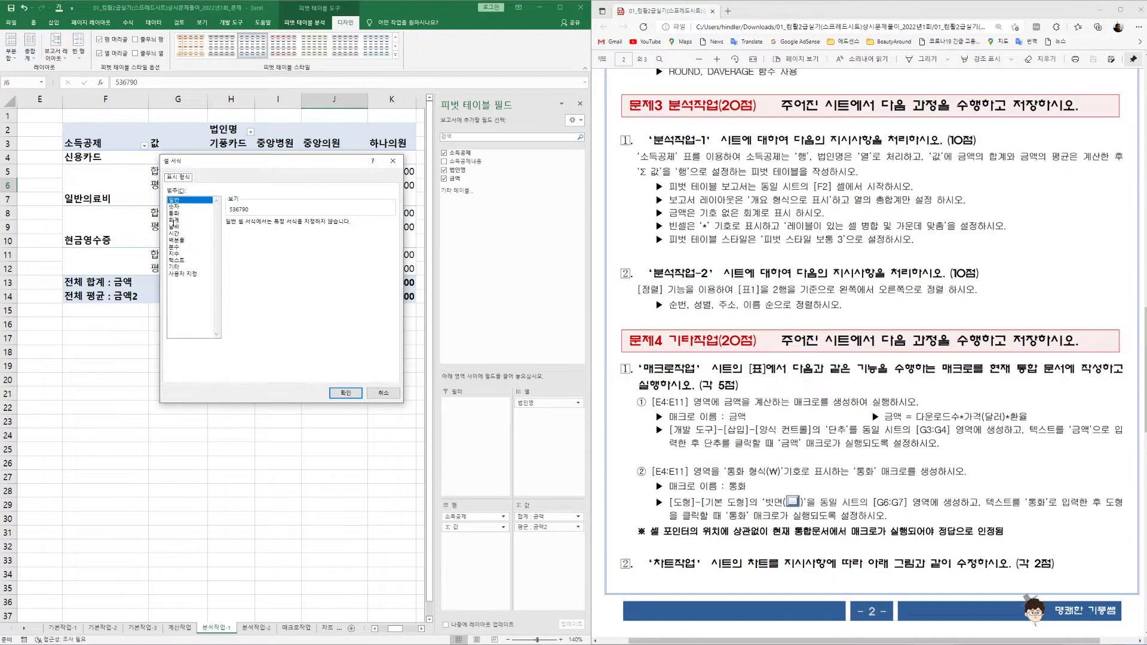
click(173, 220)
click(391, 235)
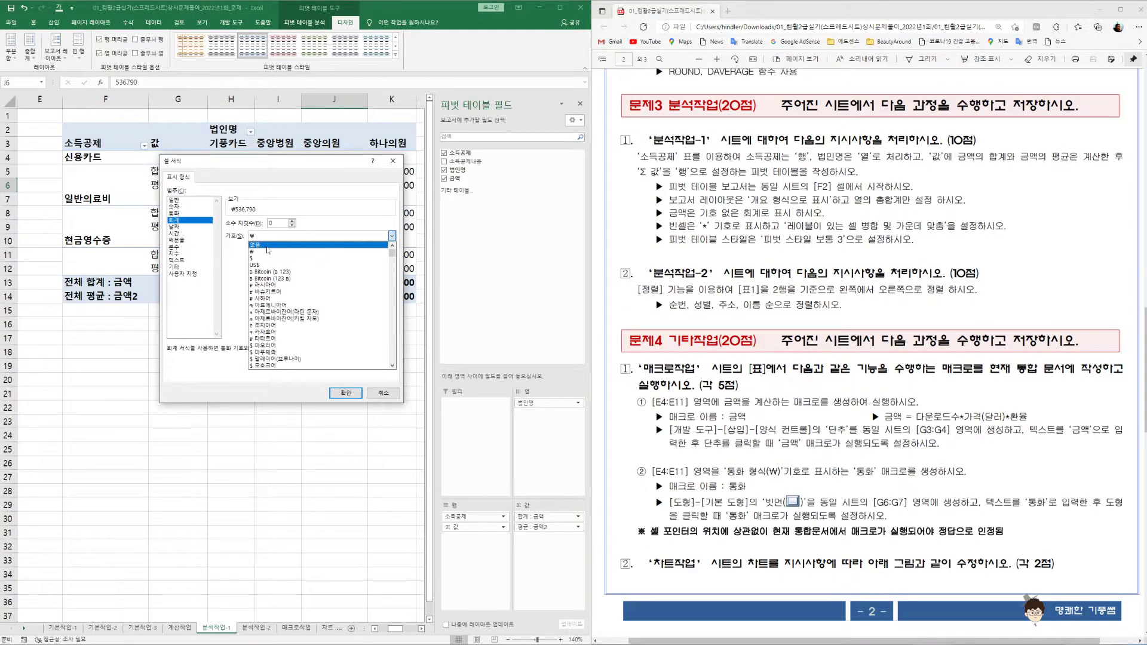
click(267, 246)
click(346, 392)
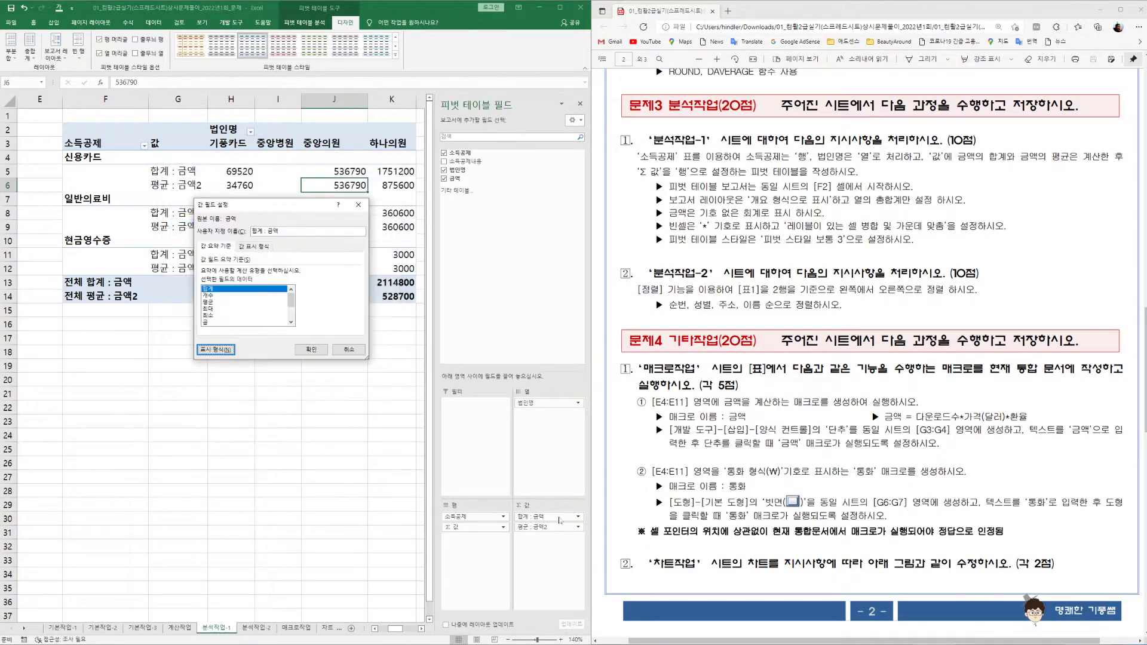
click(311, 350)
Set the number format of the 평균 : 금액2 value field to accounting (회계) with no currency symbol.
click(578, 528)
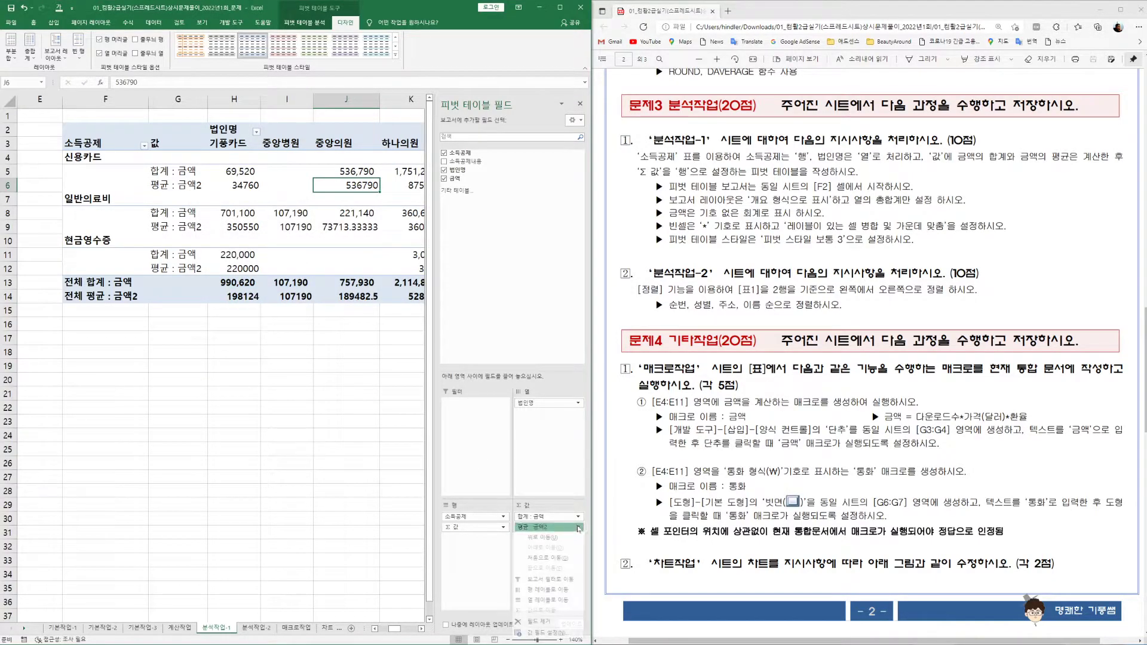
click(546, 632)
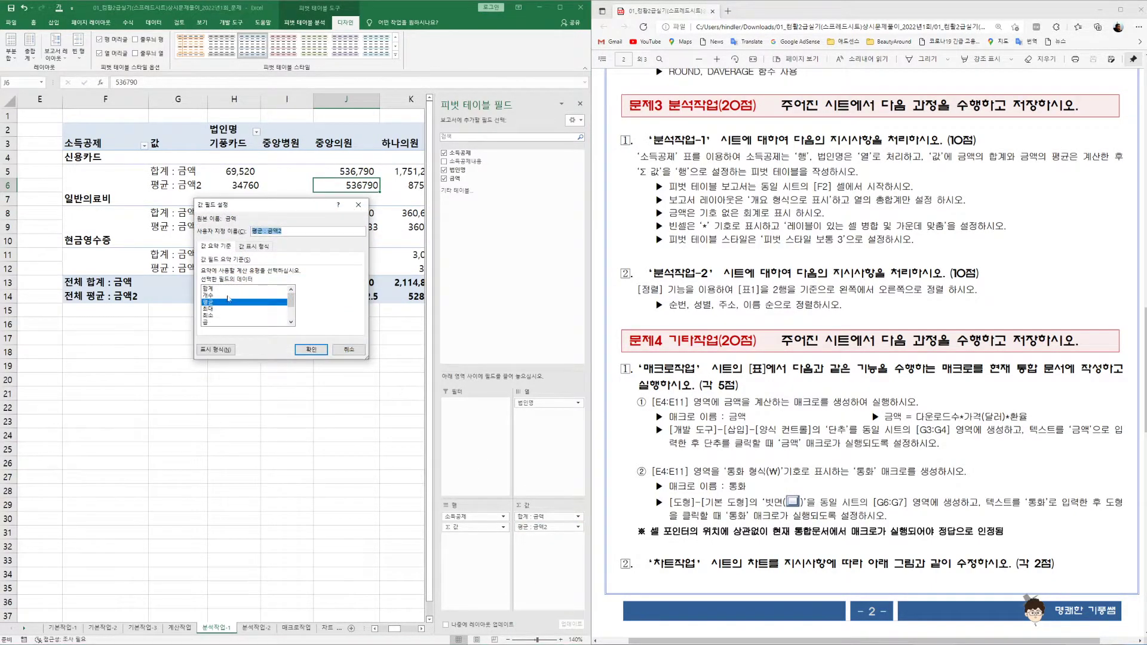
click(215, 350)
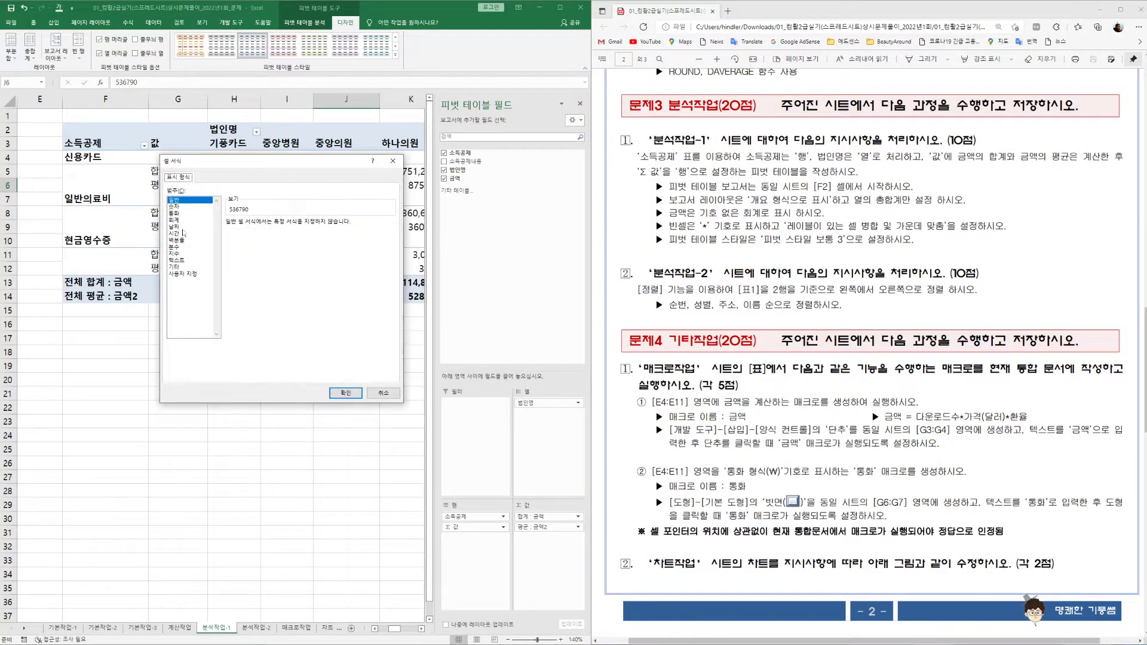
click(173, 220)
click(264, 236)
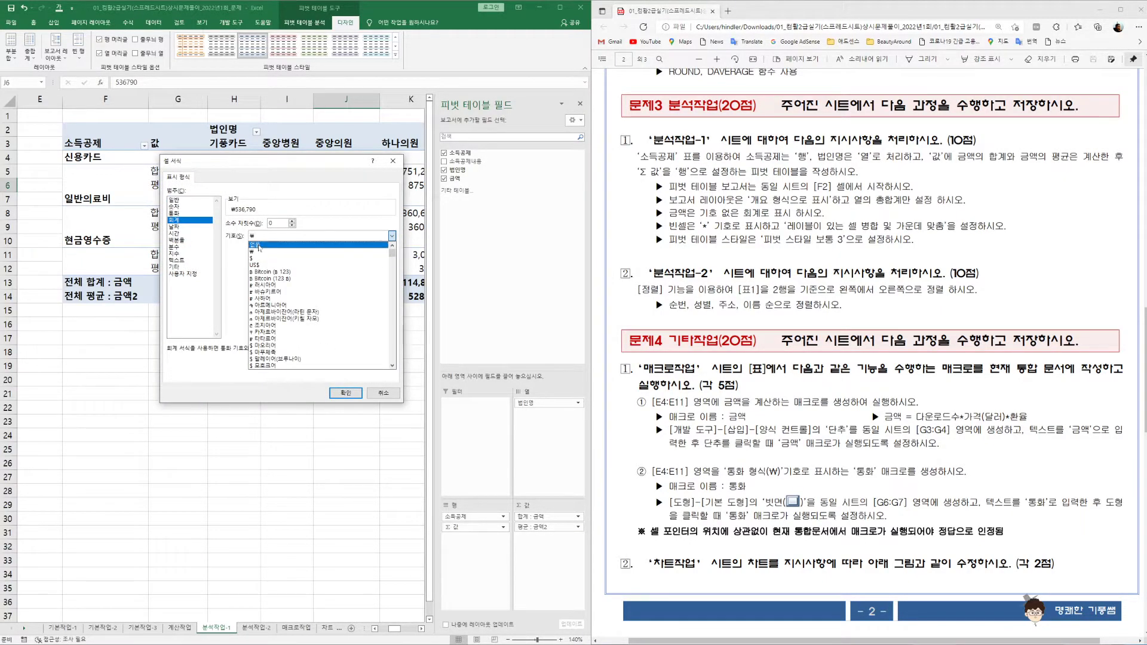
click(257, 251)
click(345, 392)
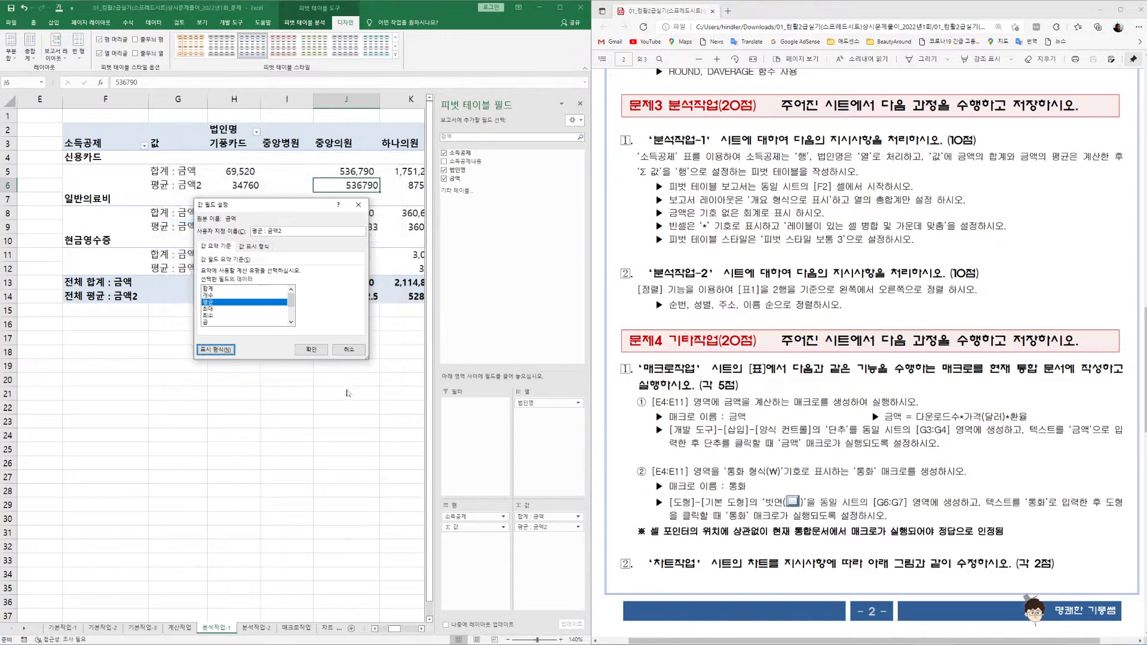
click(311, 351)
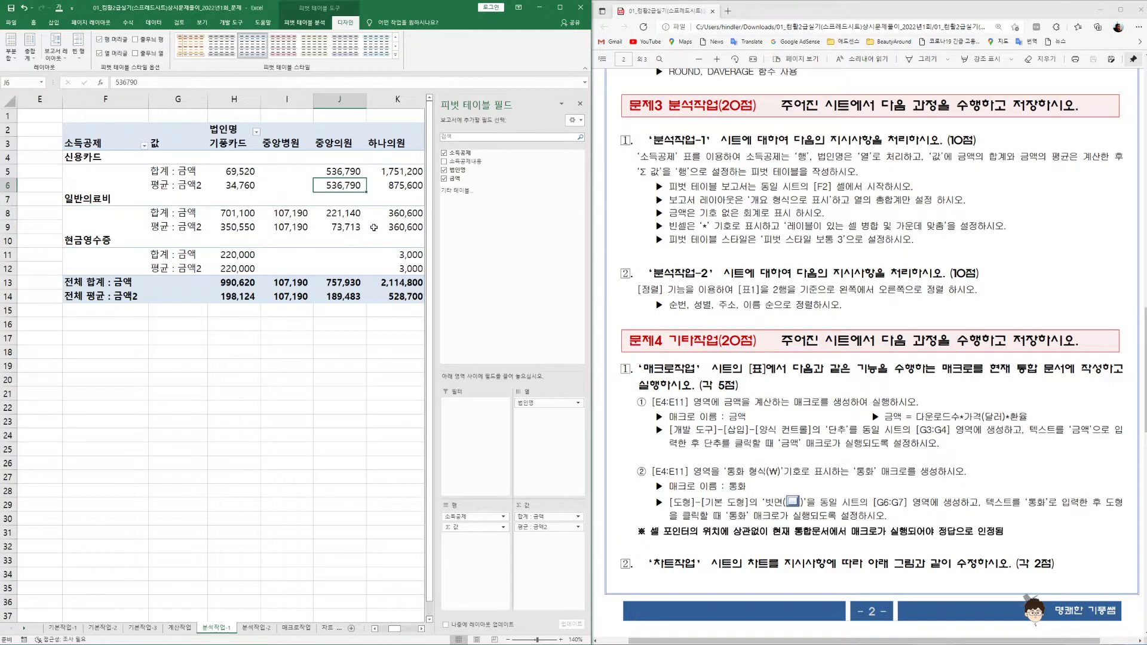
In the pivot table options, enable merging and centering of cells with labels and show empty cells as *.
right_click(293, 186)
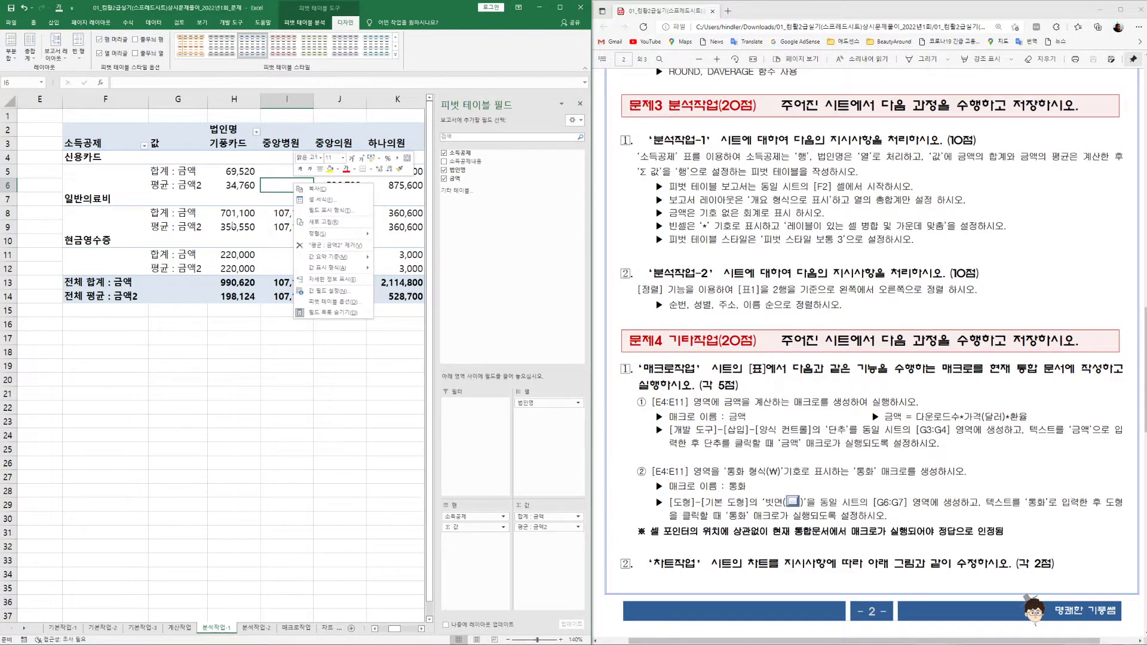
click(333, 302)
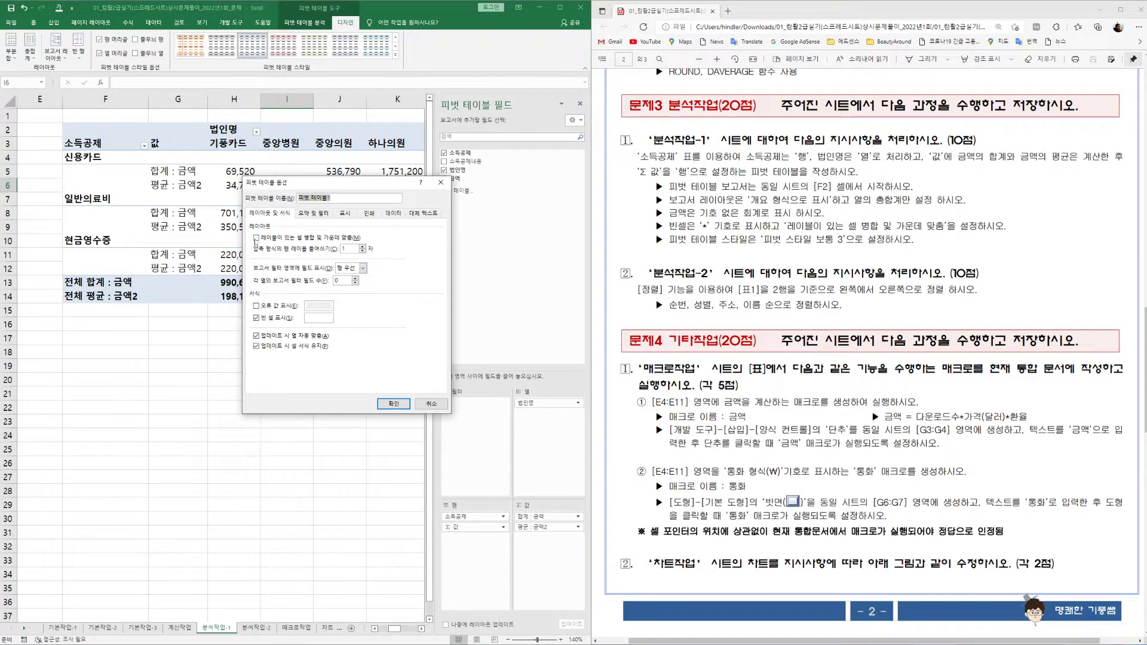
click(257, 238)
click(328, 319)
click(393, 404)
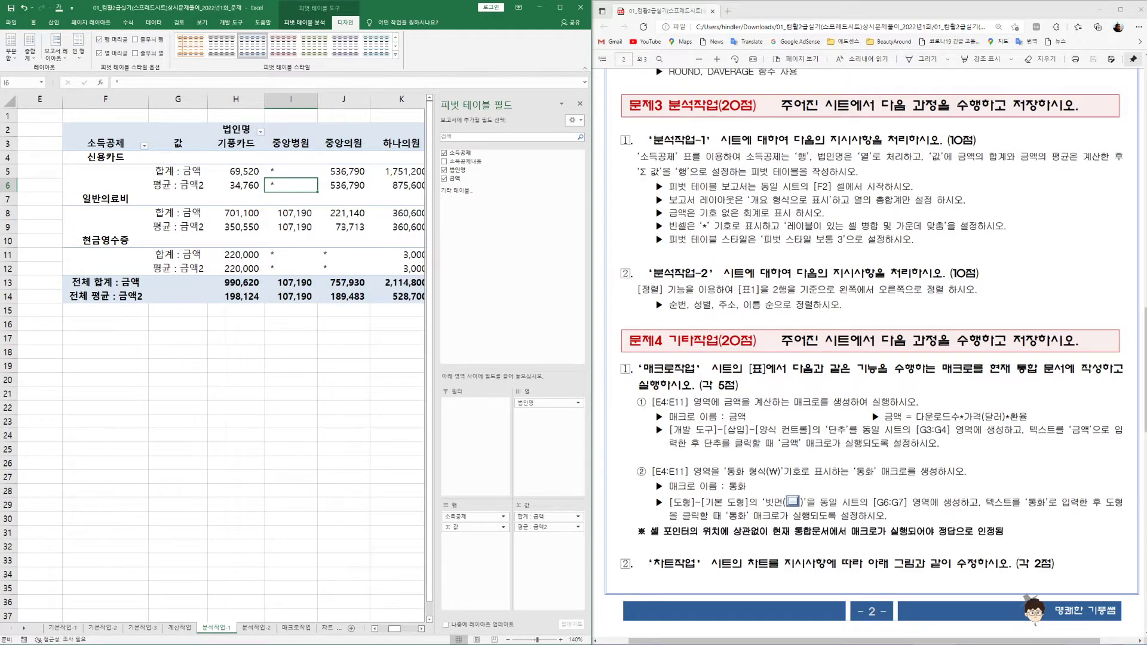
Apply the medium pivot style 3 (피벗 스타일 보통 3) to the pivot table.
drag(793, 240, 855, 241)
click(795, 255)
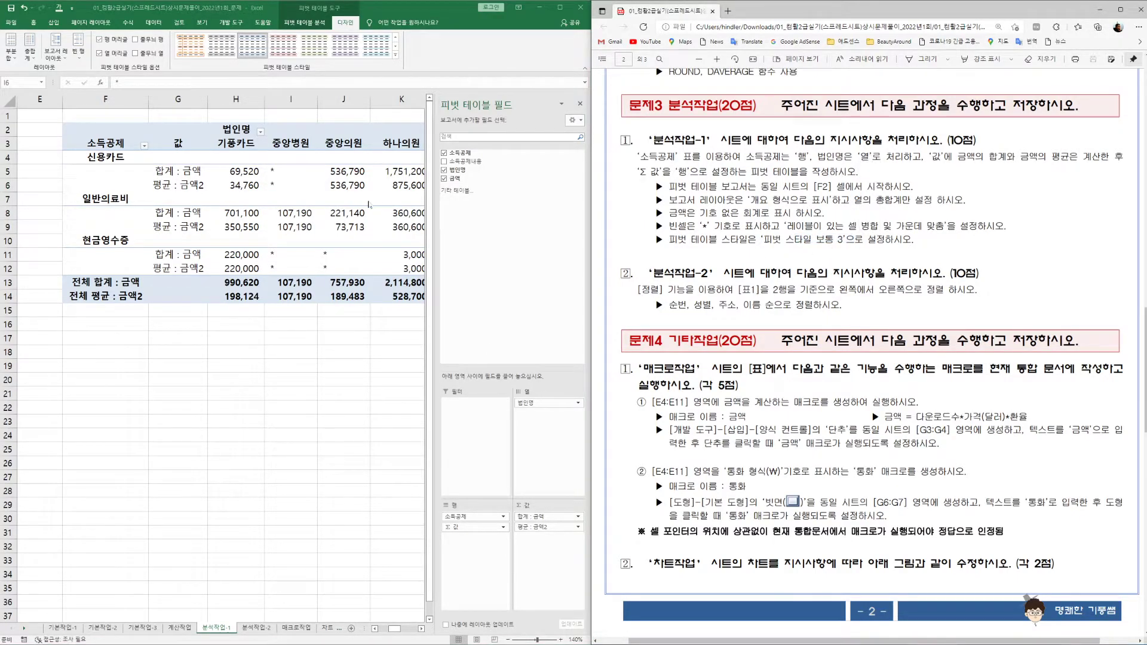
click(293, 200)
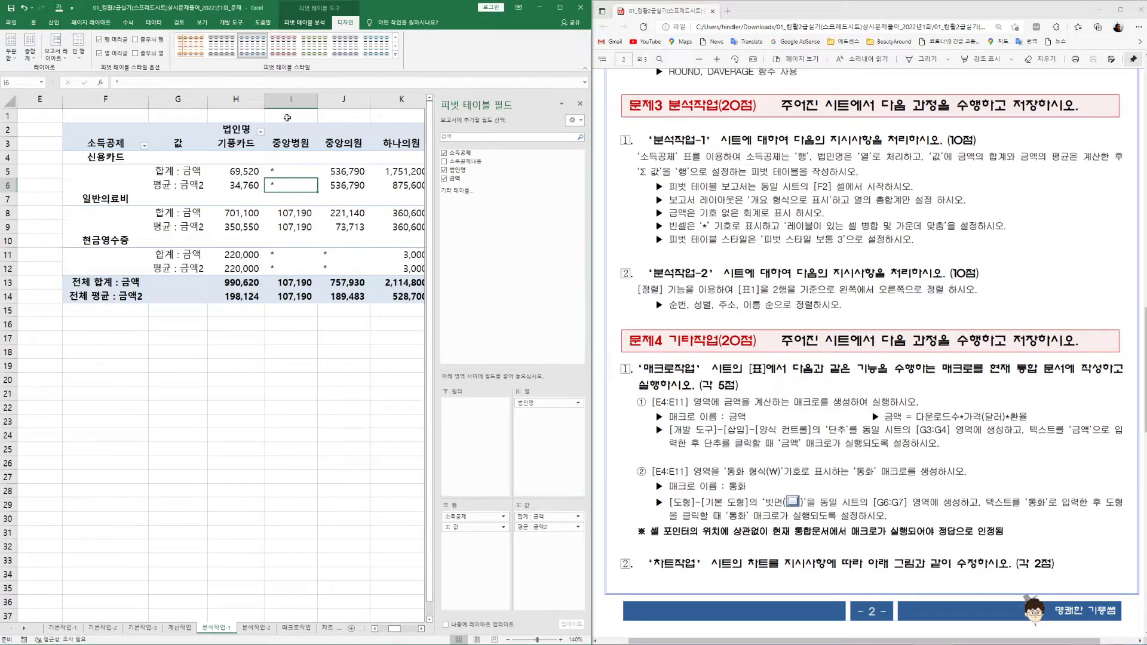
click(396, 56)
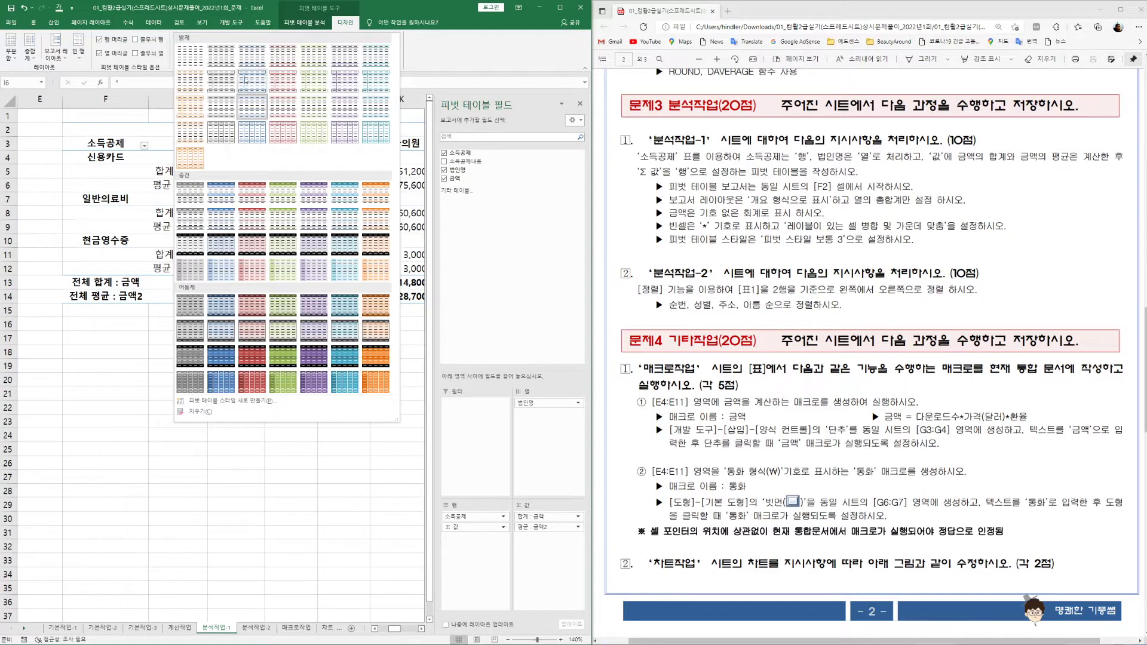
click(249, 191)
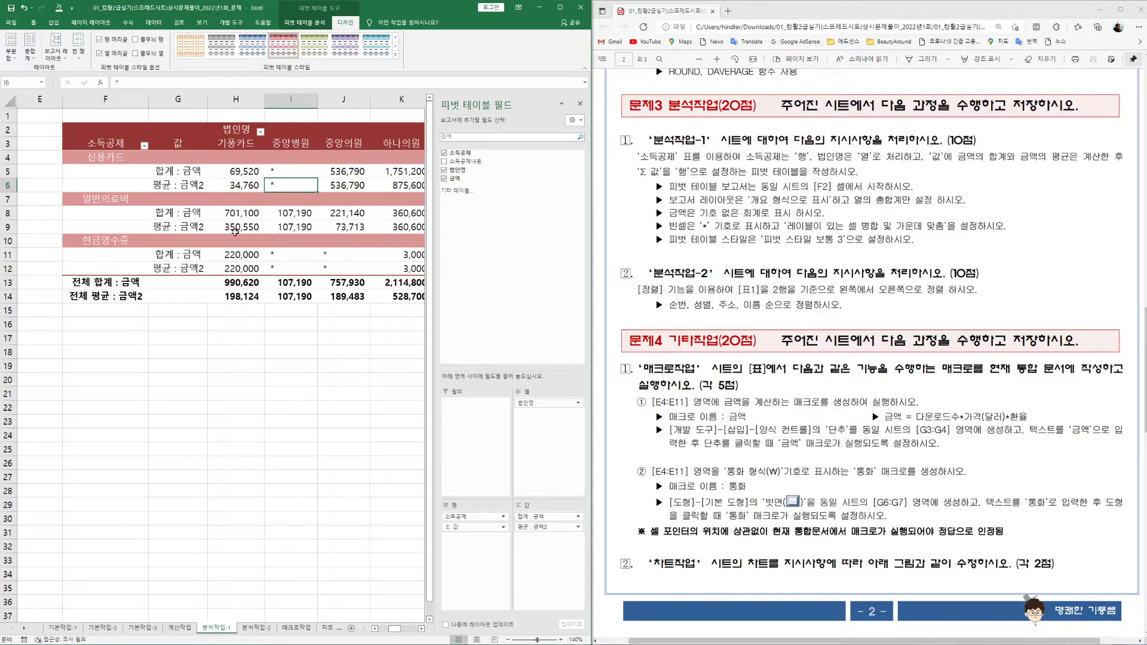
click(270, 380)
drag(534, 631, 517, 632)
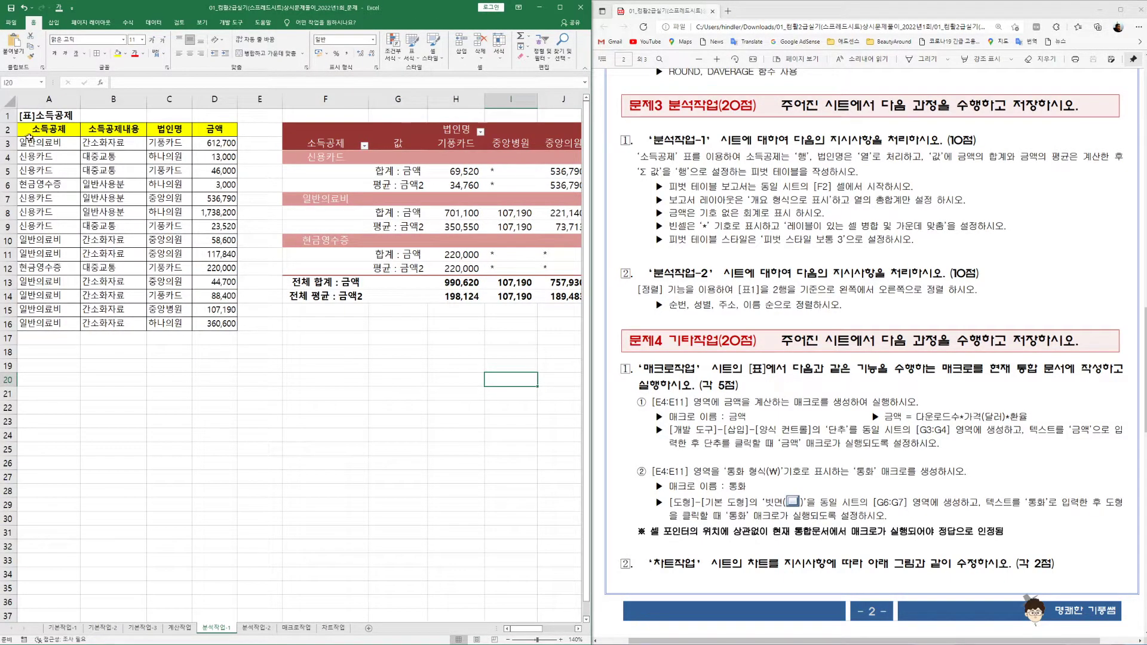
drag(533, 629, 546, 629)
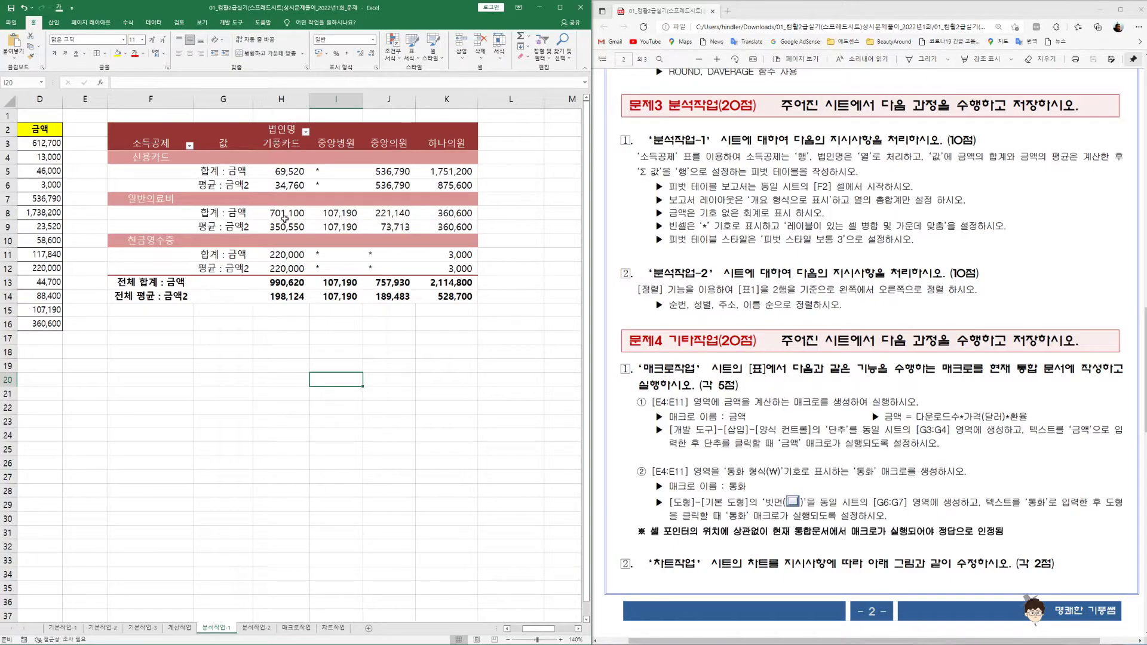
drag(545, 629, 527, 628)
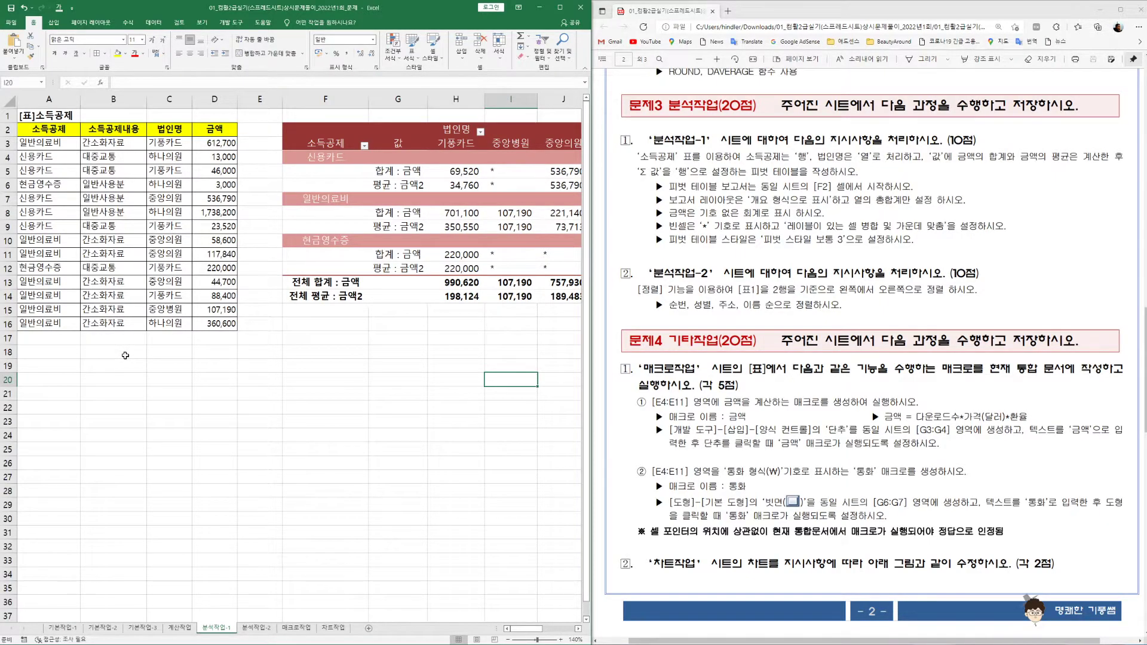
drag(525, 630, 536, 633)
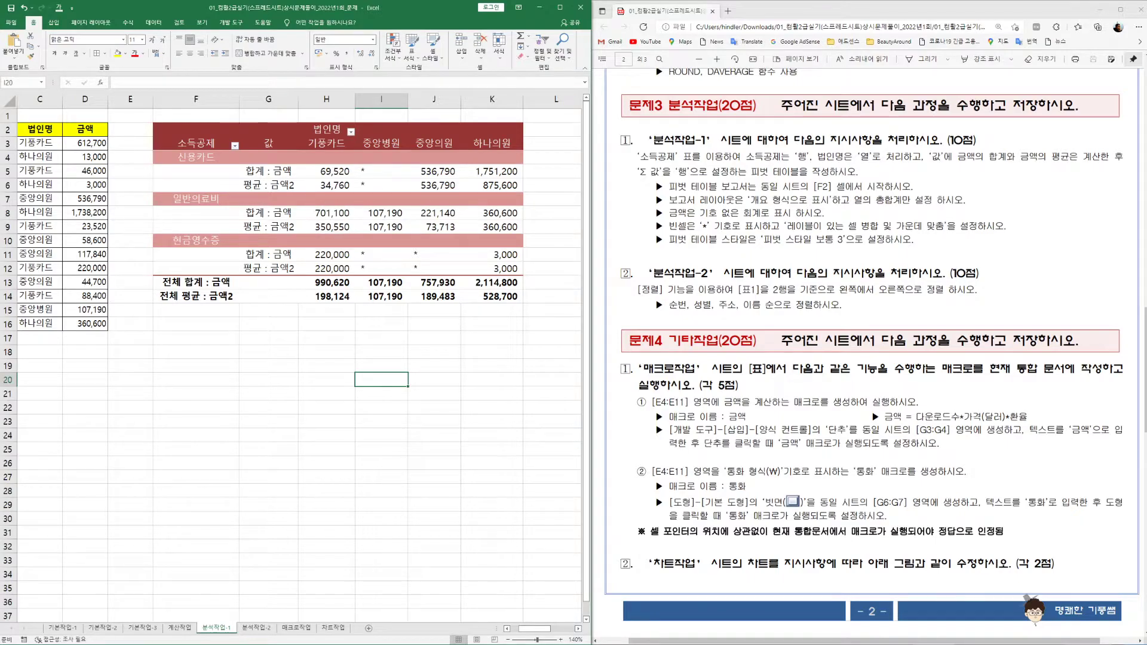
On the 분석작업-2 sheet, start a custom sort of B2:E14 and set the sort orientation to left to right.
click(257, 628)
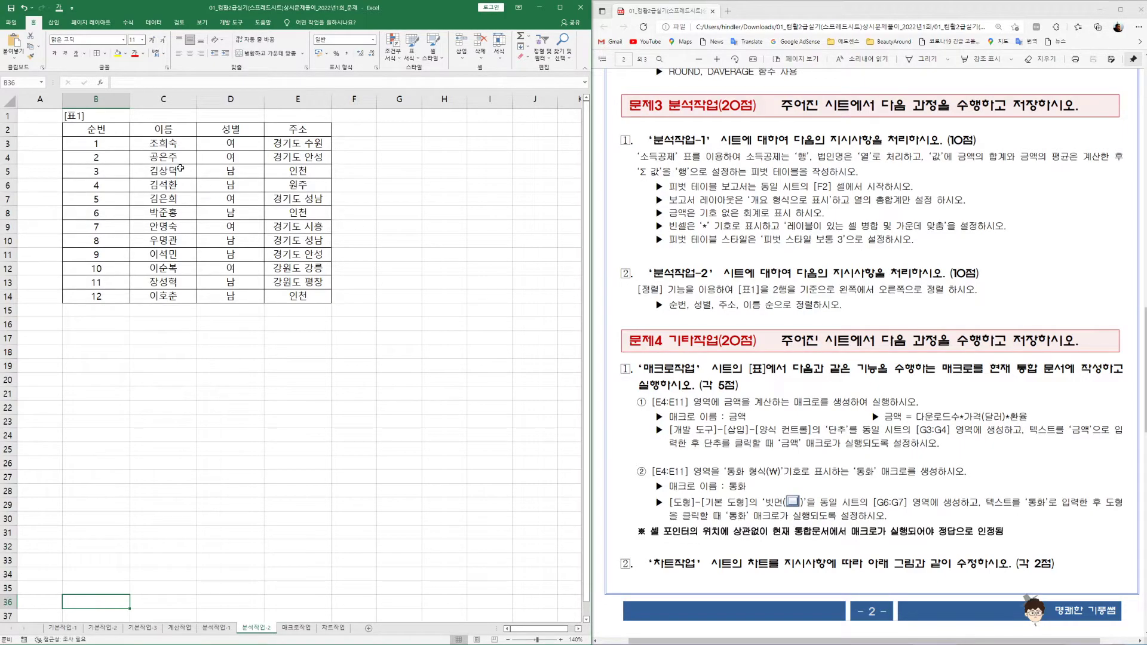
drag(151, 124, 300, 294)
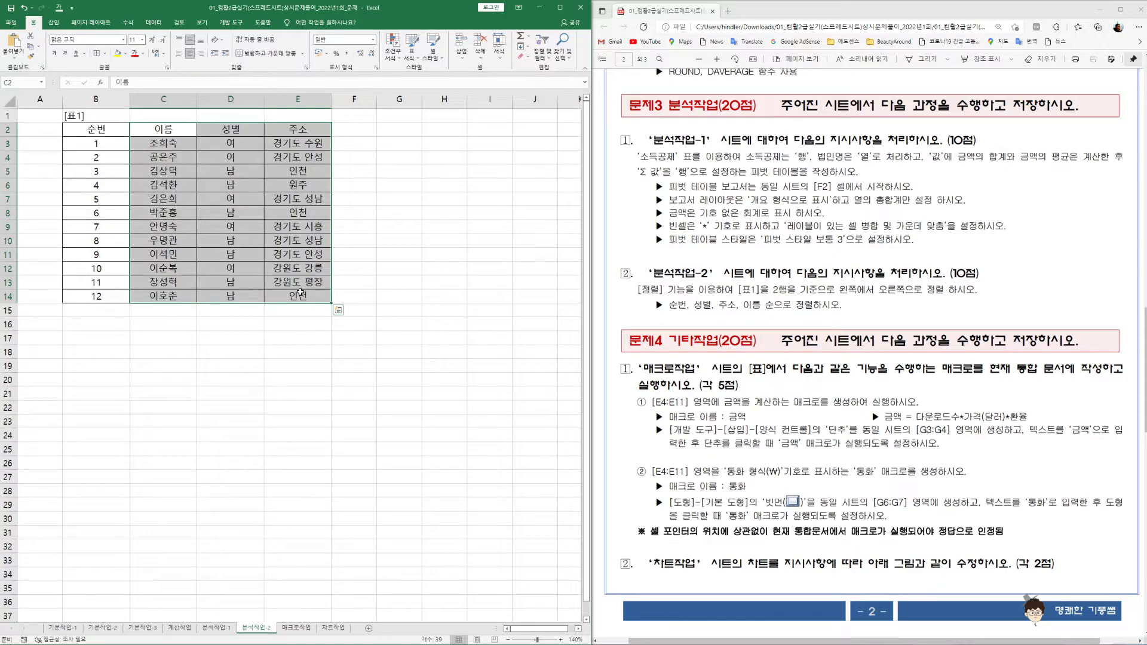
drag(96, 133, 305, 294)
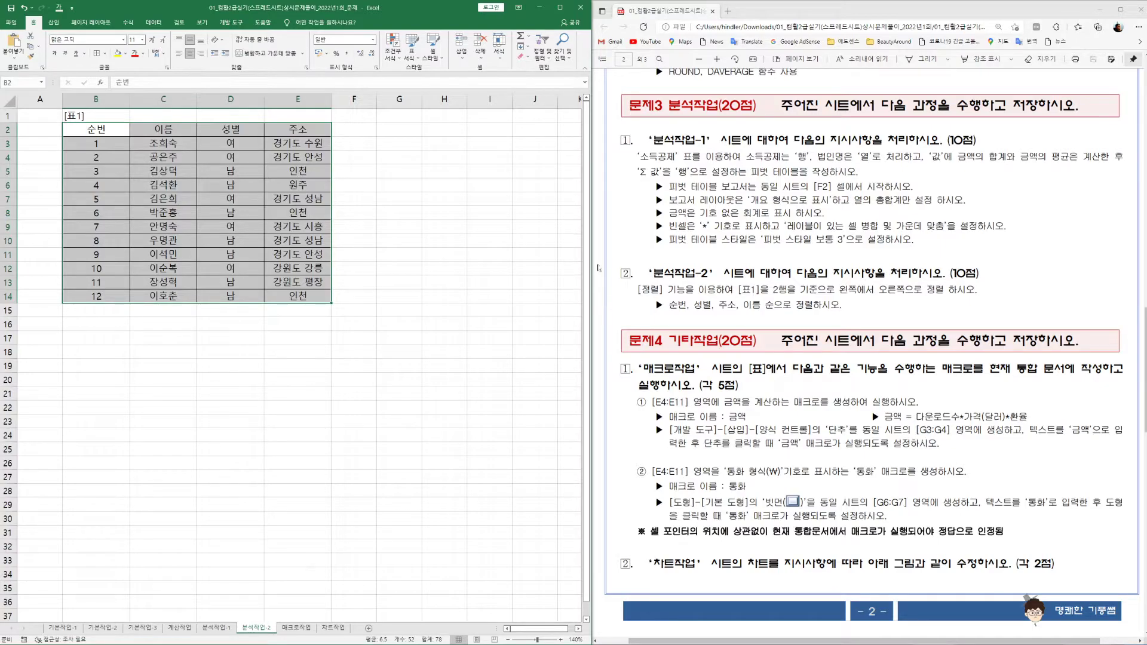
click(159, 25)
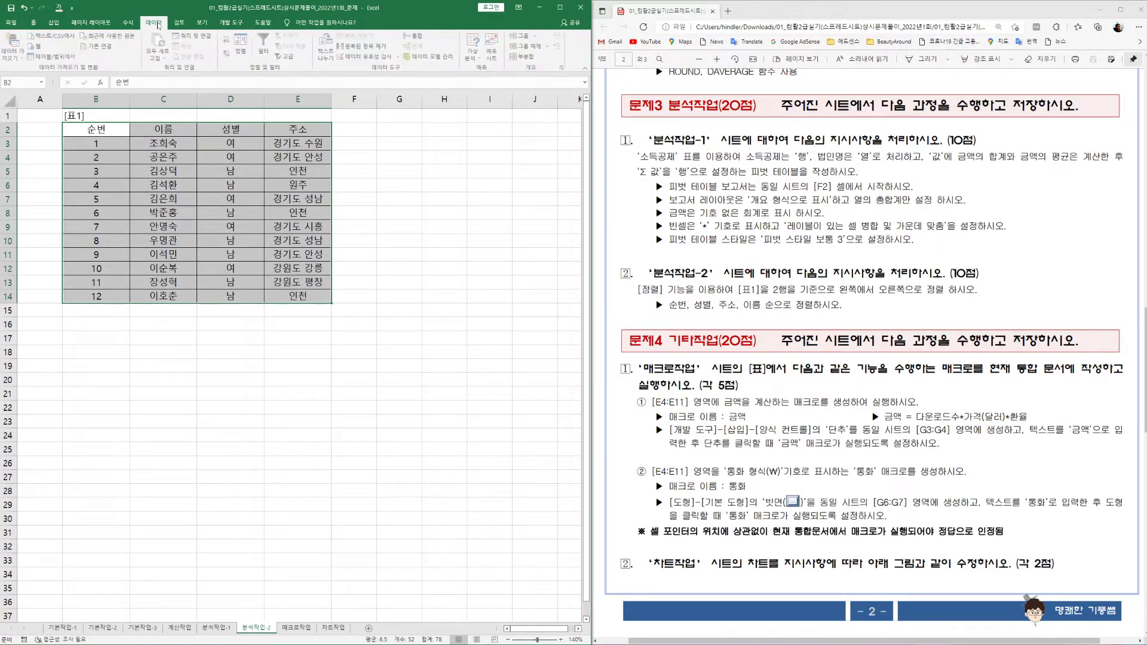
click(243, 46)
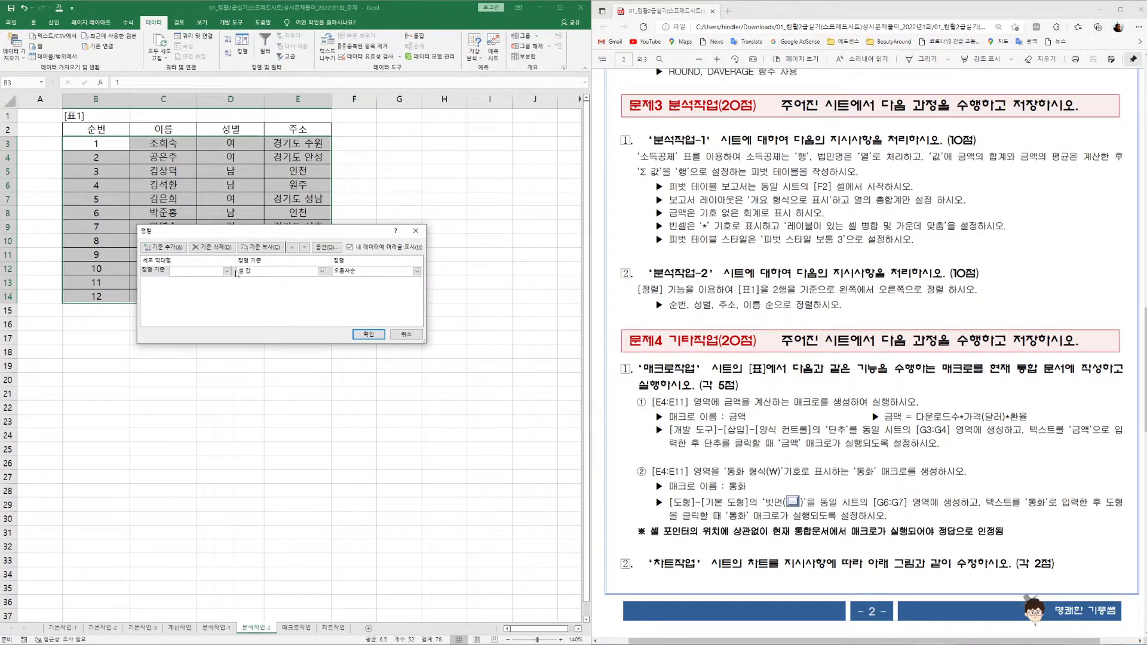
click(326, 247)
click(253, 277)
click(262, 328)
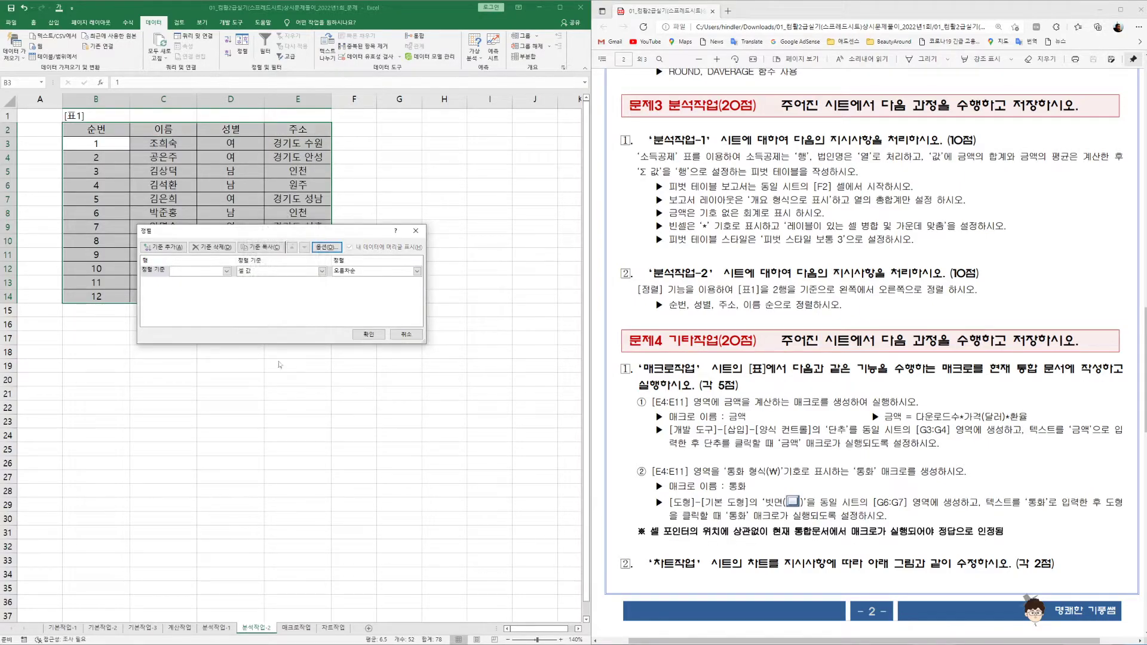
Sort the table by row 2 (행 2) using a new custom list in the order 순번, 성별, 주소, 이름.
click(226, 271)
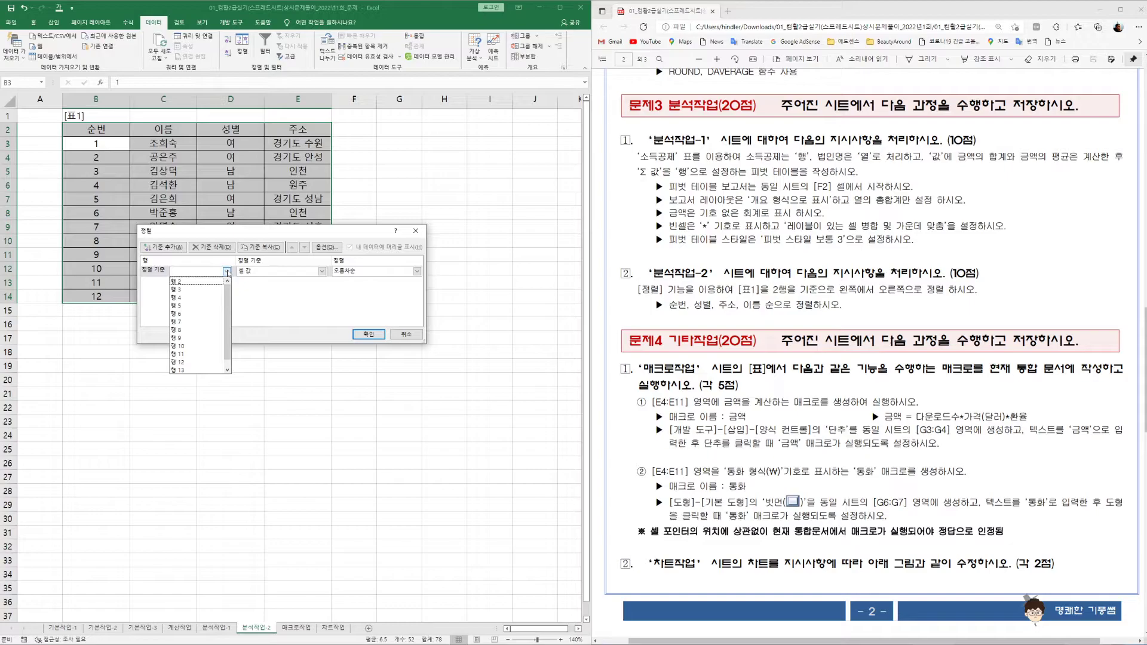
click(198, 282)
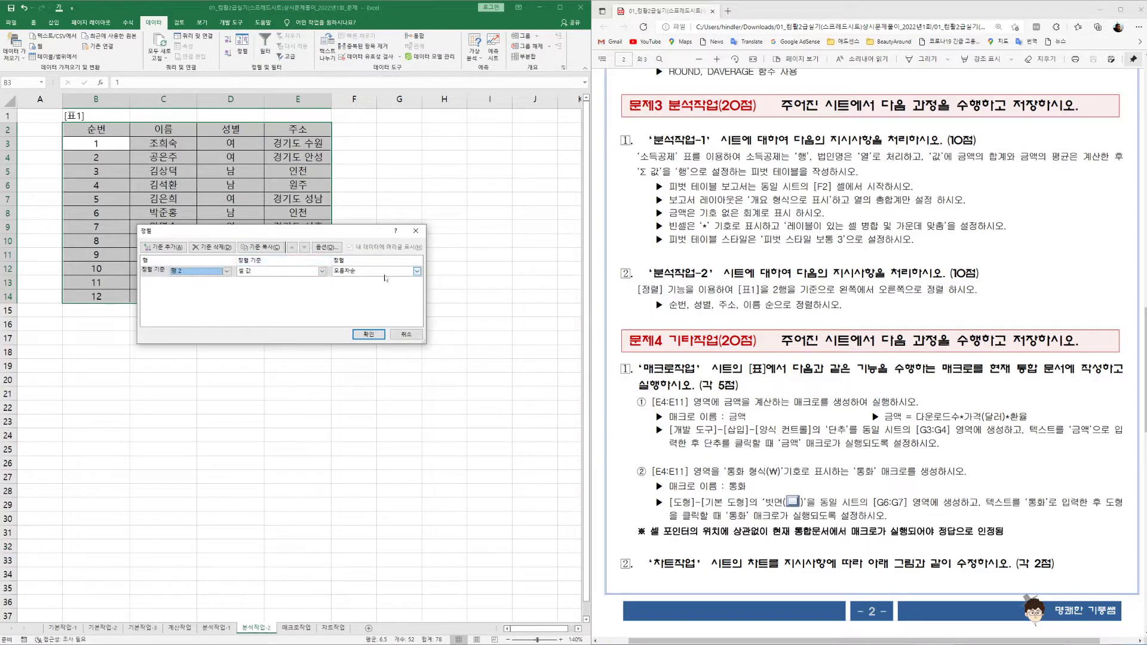
click(417, 272)
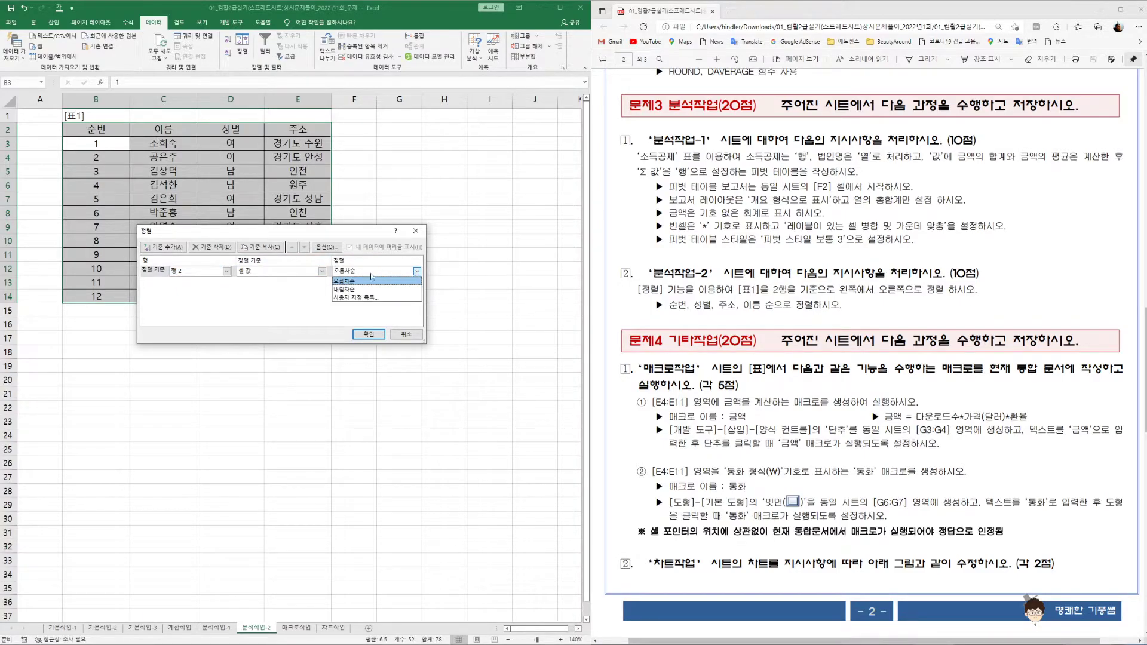
click(359, 297)
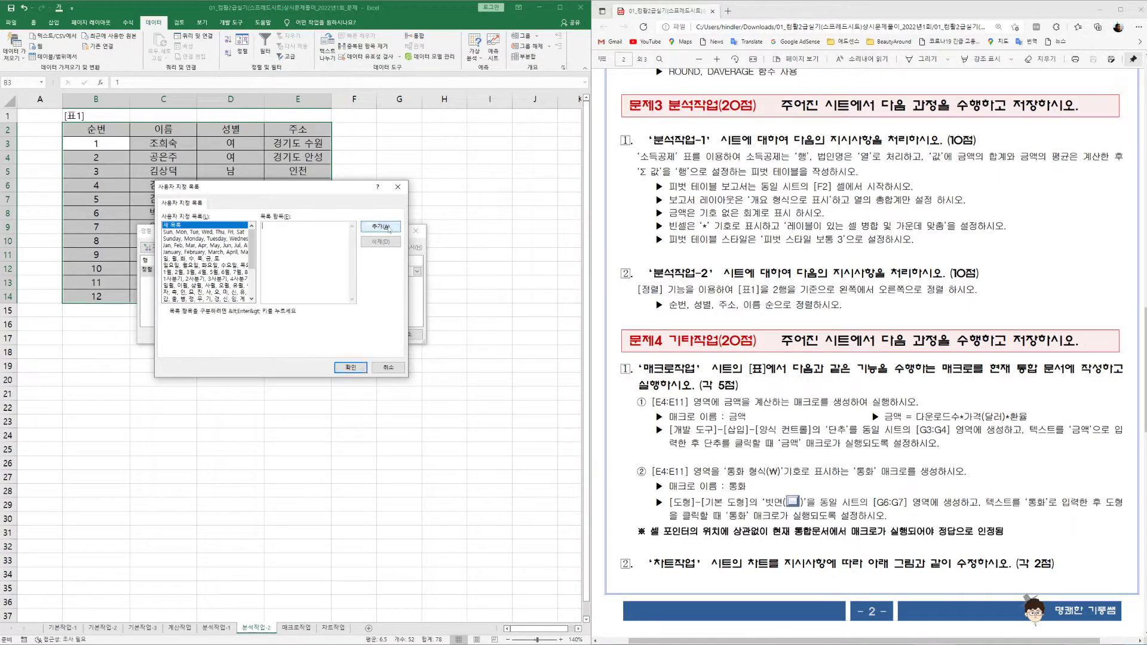
text(순번,성별,주소,이름)
click(380, 227)
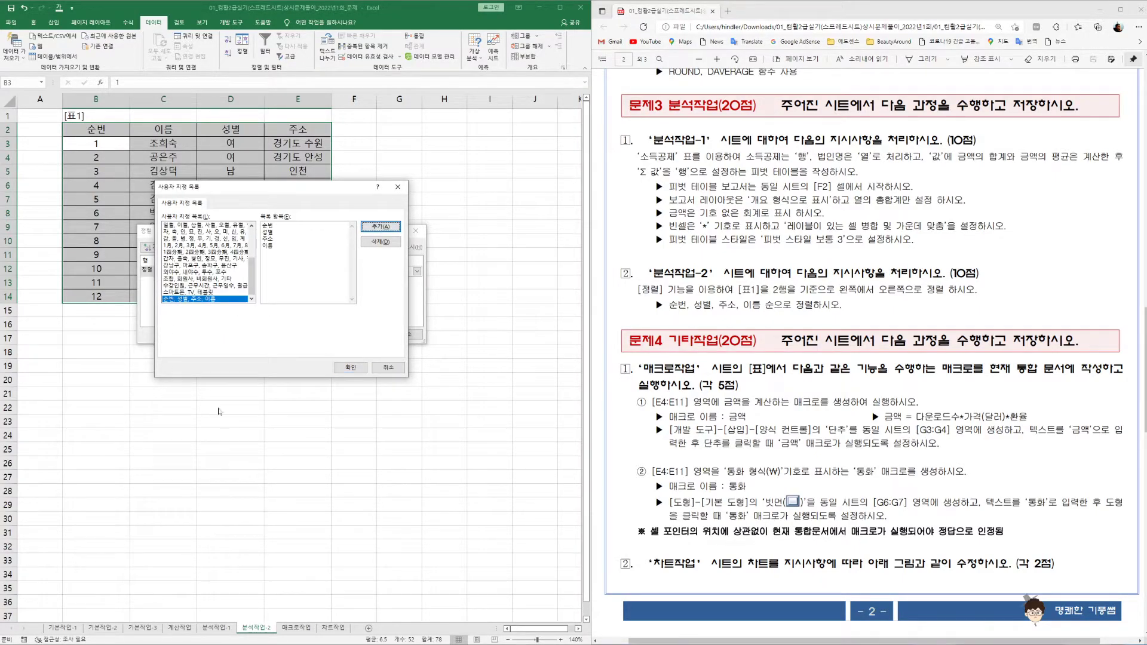
click(349, 368)
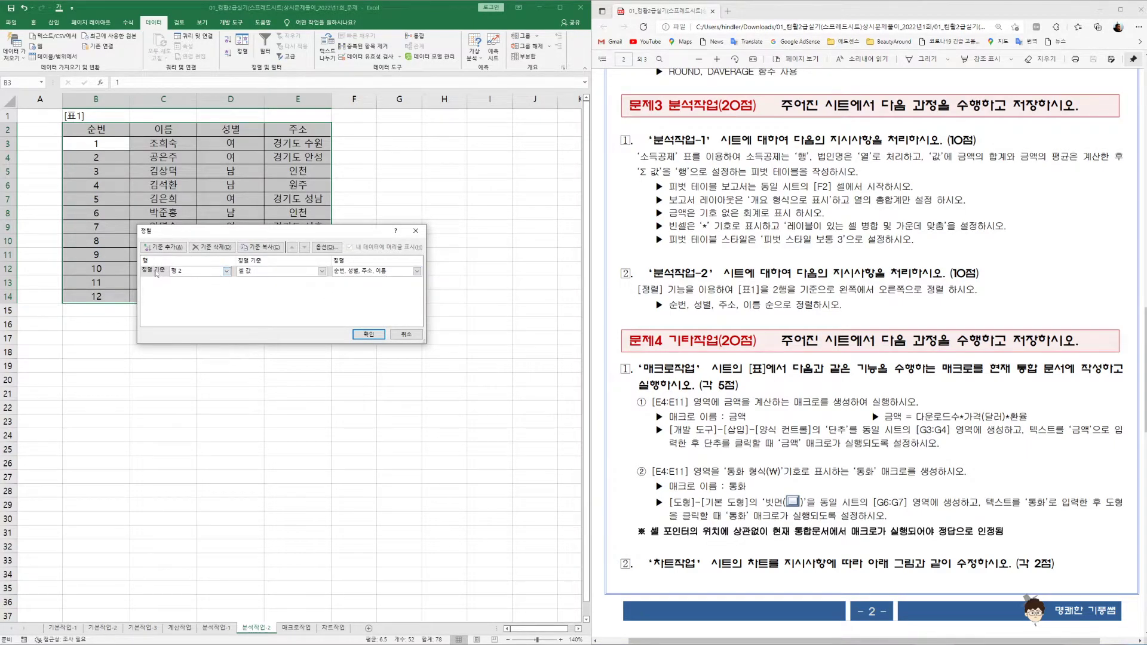
click(371, 336)
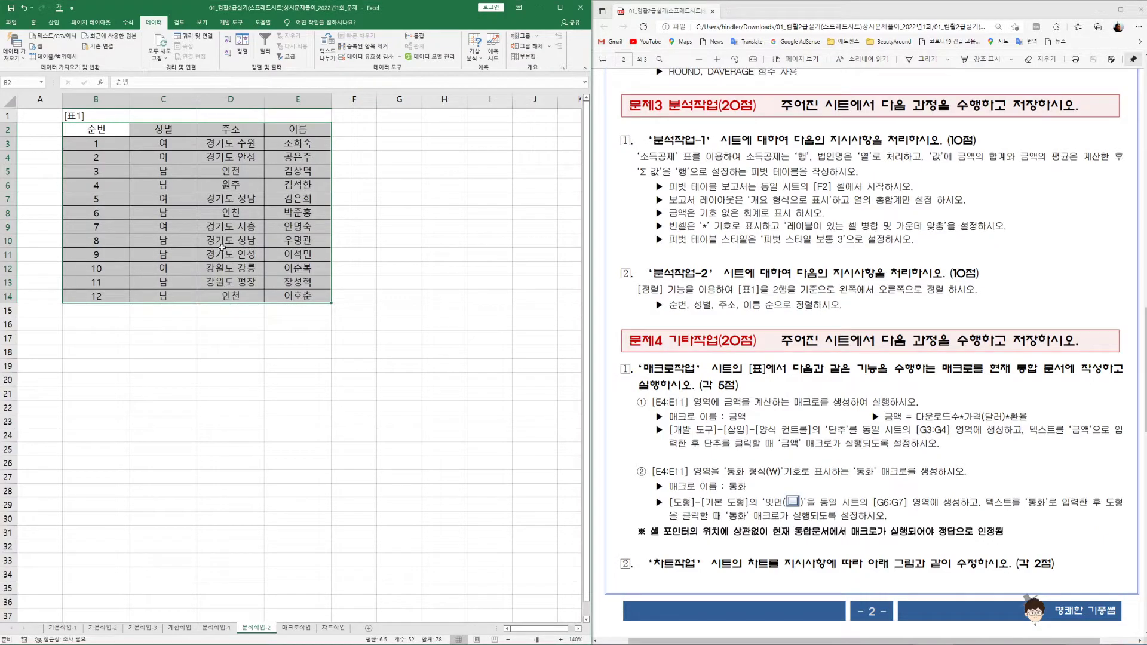
Copy the sorted table B2:E14 to B18 and select the copy's header row B18:E18.
click(102, 131)
drag(128, 138, 315, 295)
key(ctrl+c)
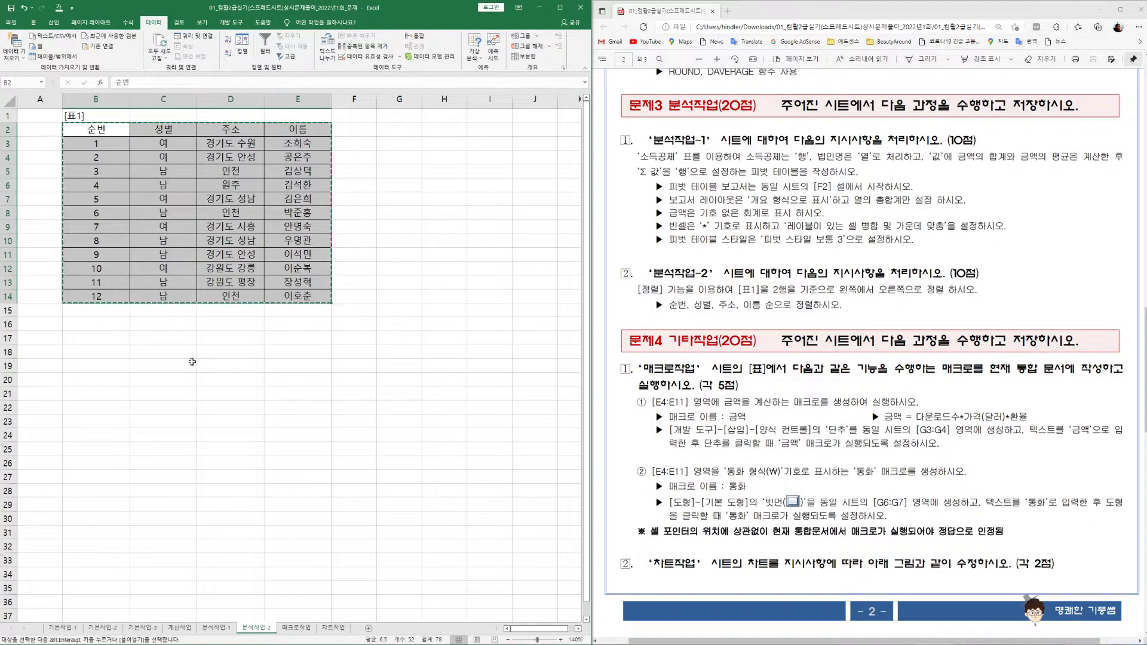
click(102, 356)
key(ctrl+v)
drag(100, 353, 322, 353)
click(242, 41)
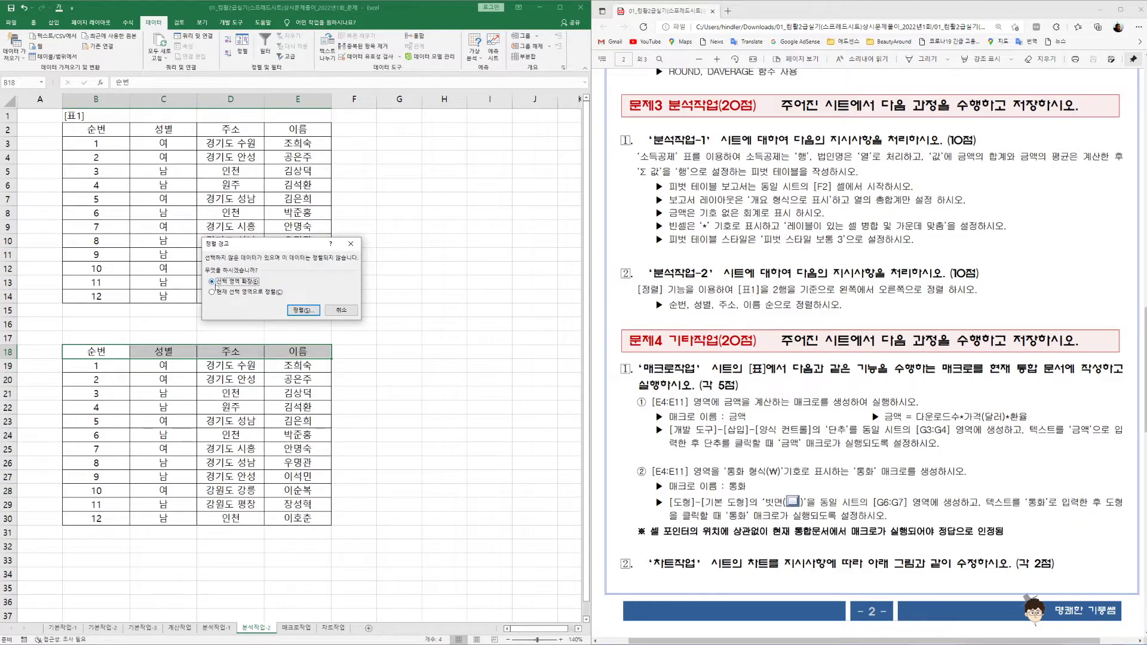
click(293, 311)
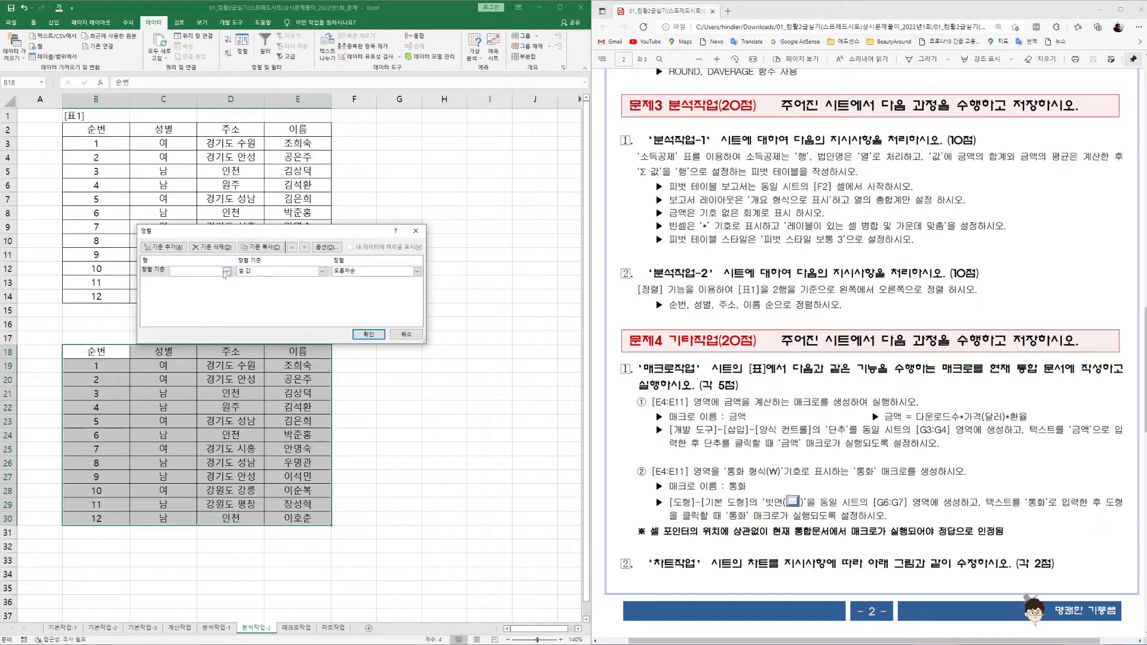
click(334, 249)
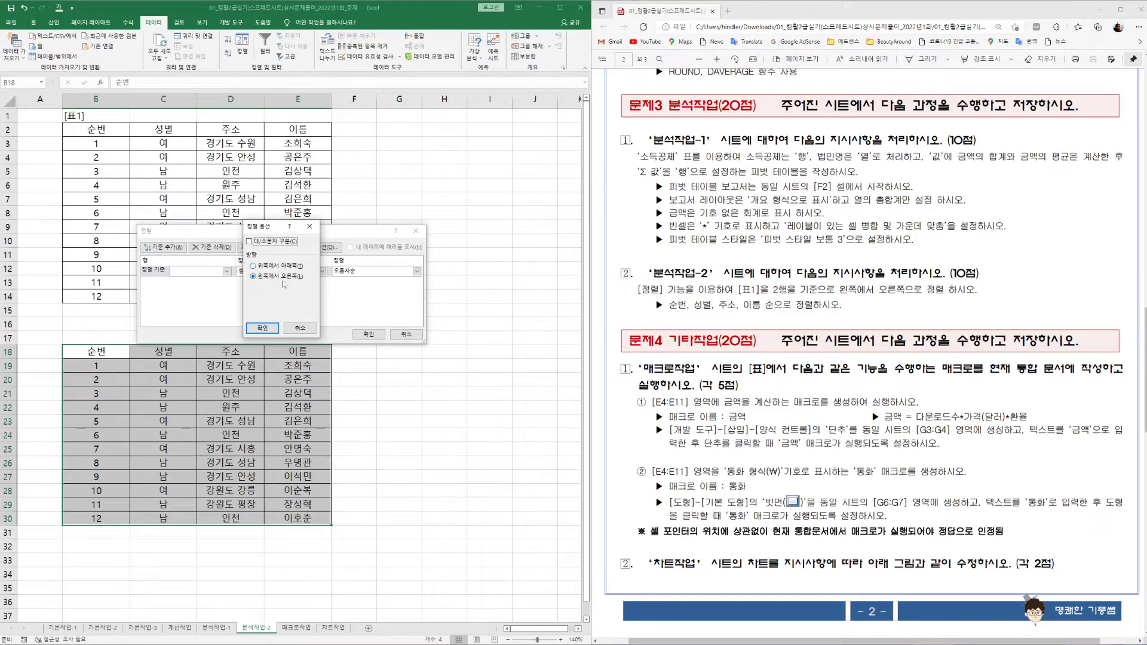
click(262, 328)
click(226, 271)
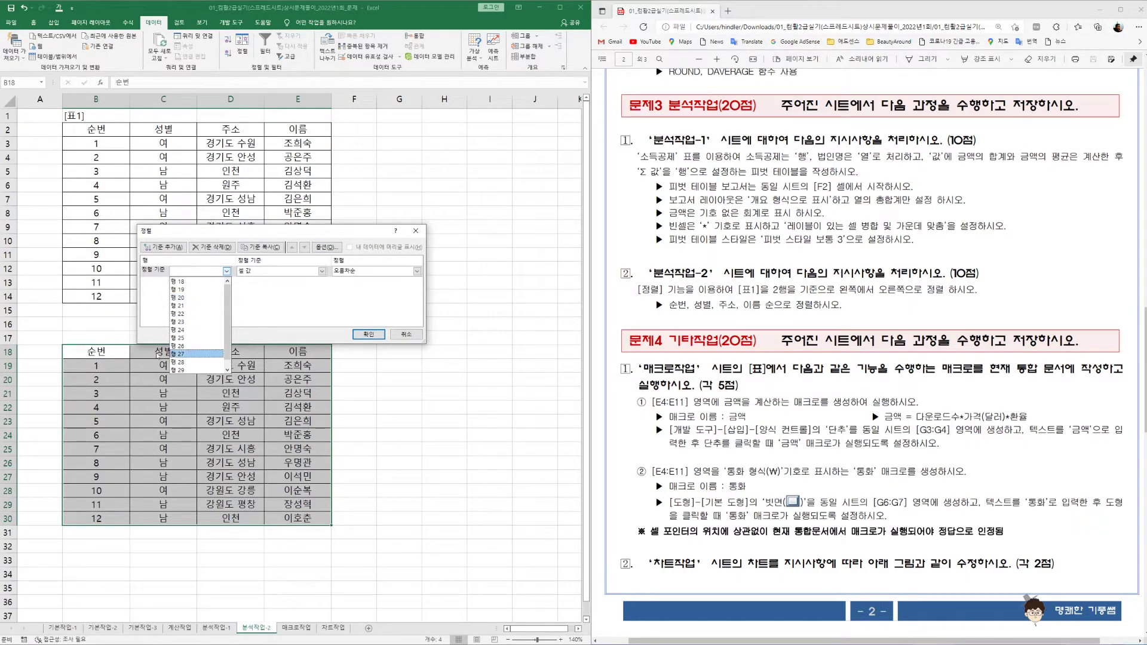
click(267, 230)
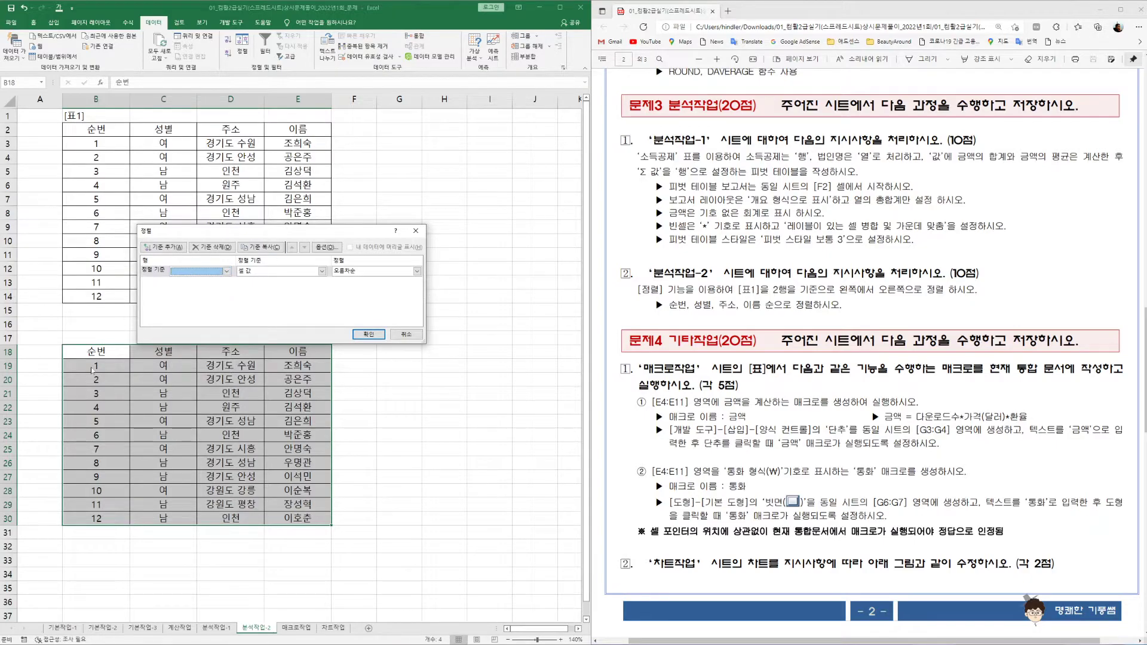
click(406, 334)
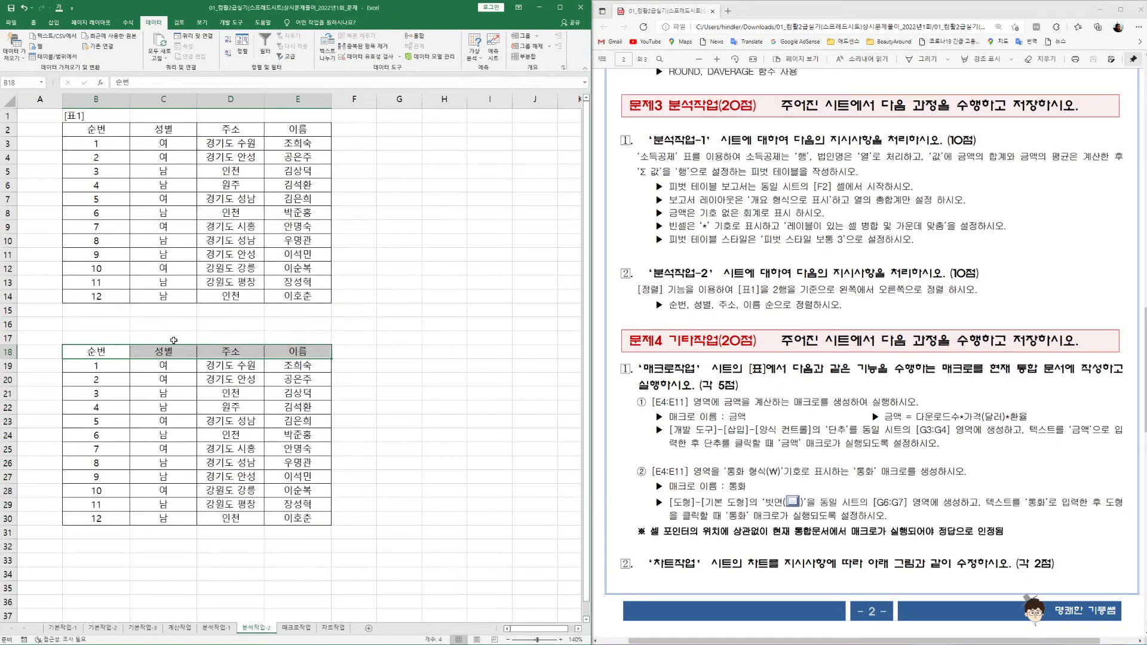
Sort only the current selection B18:E18 left to right by row 18 (행 18) in ascending order.
click(242, 43)
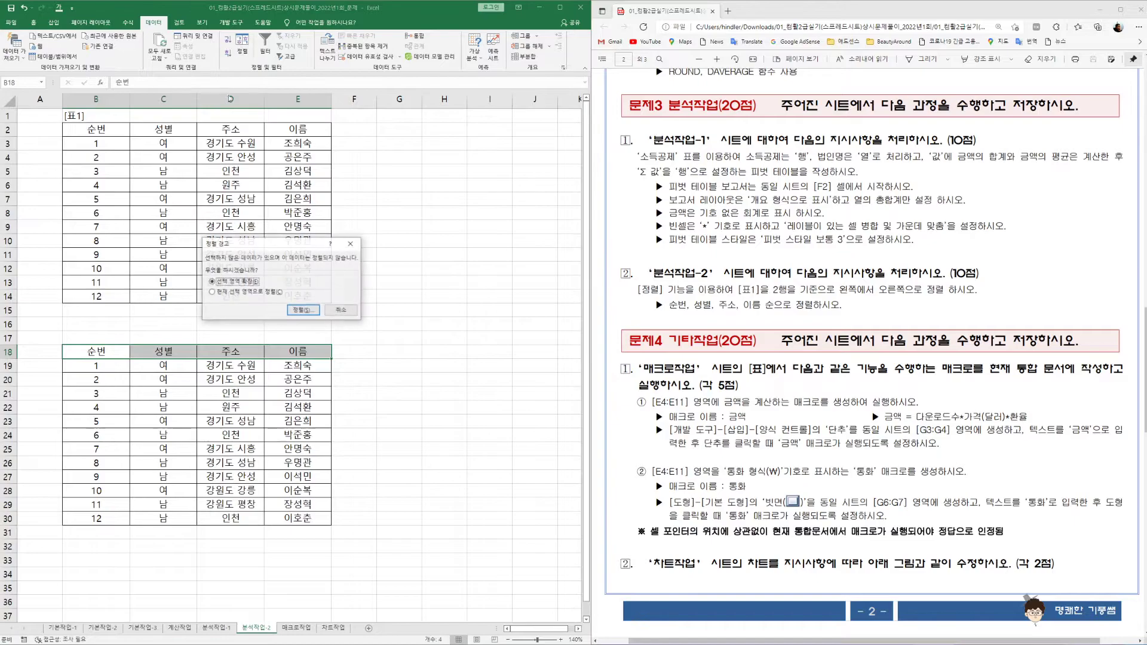
click(250, 292)
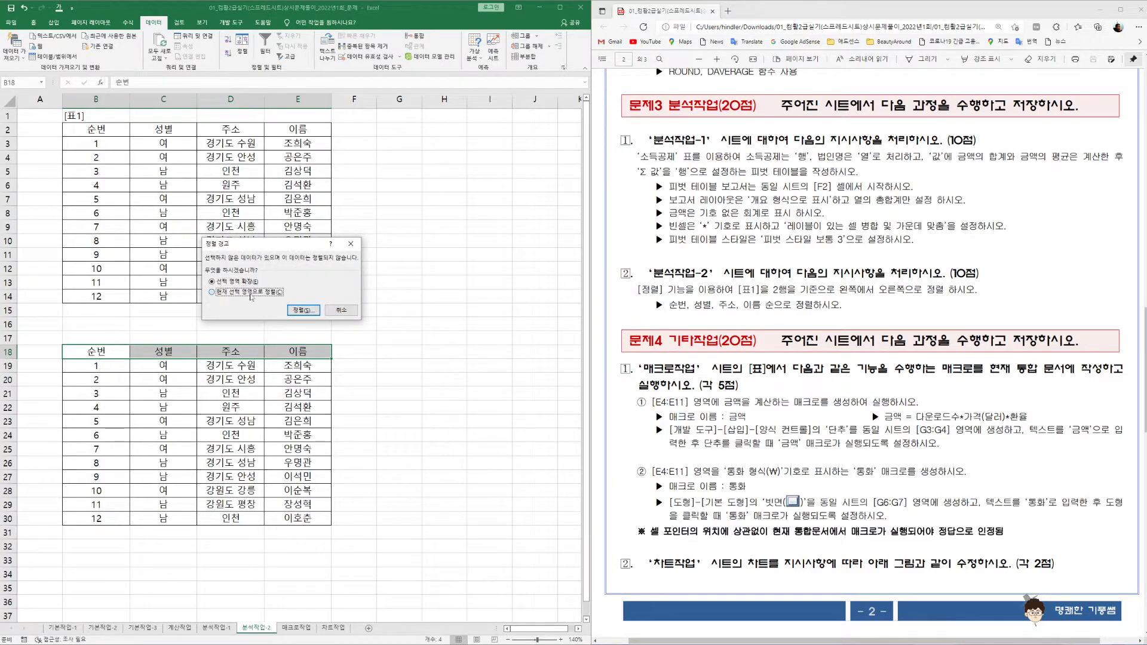
click(303, 312)
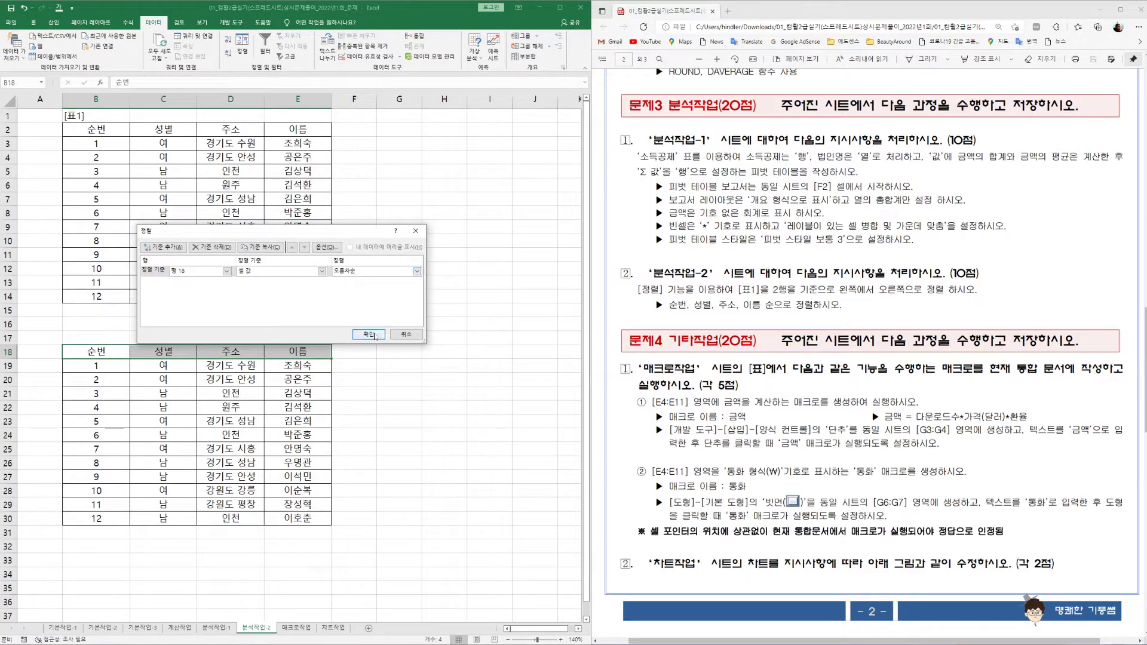
click(368, 335)
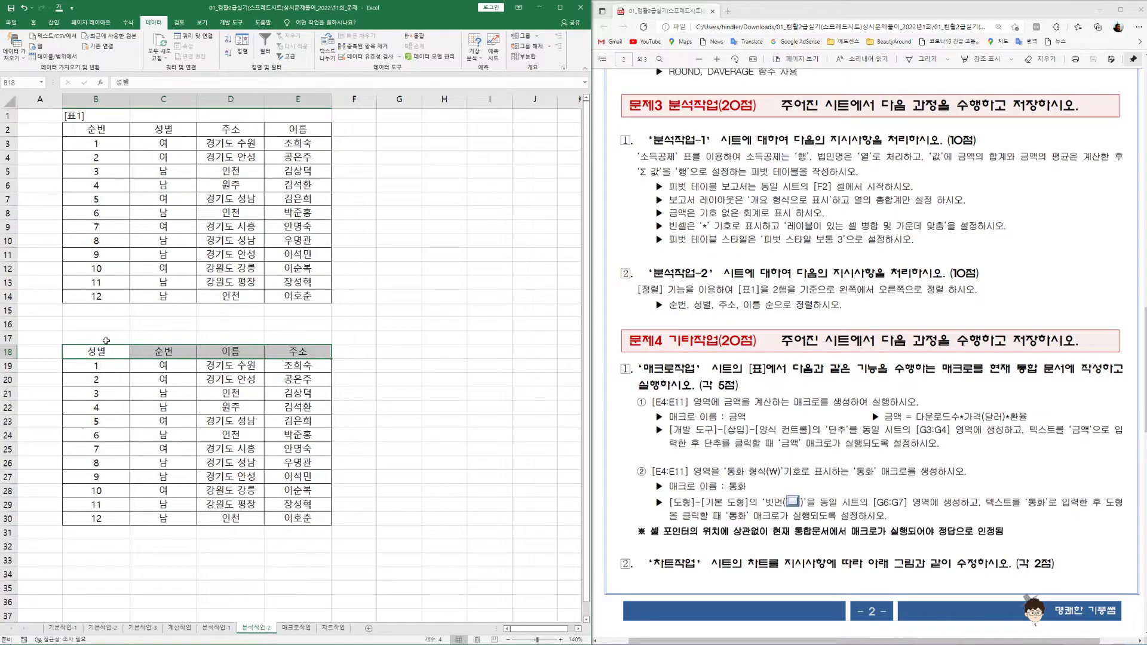
drag(96, 130, 296, 294)
click(242, 51)
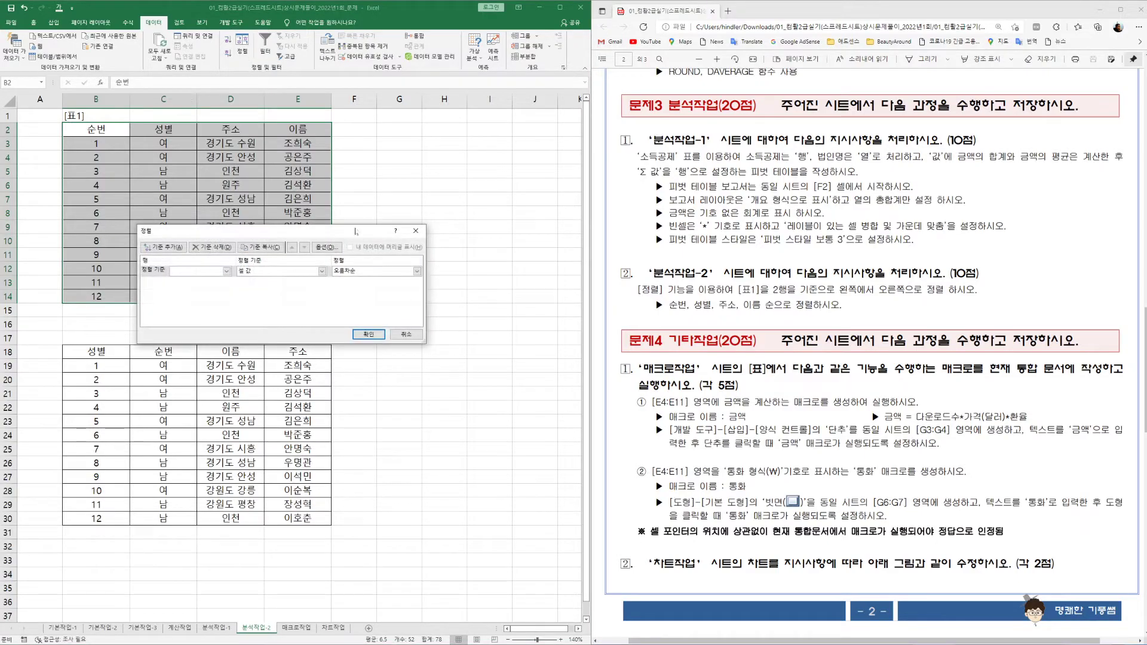
click(406, 334)
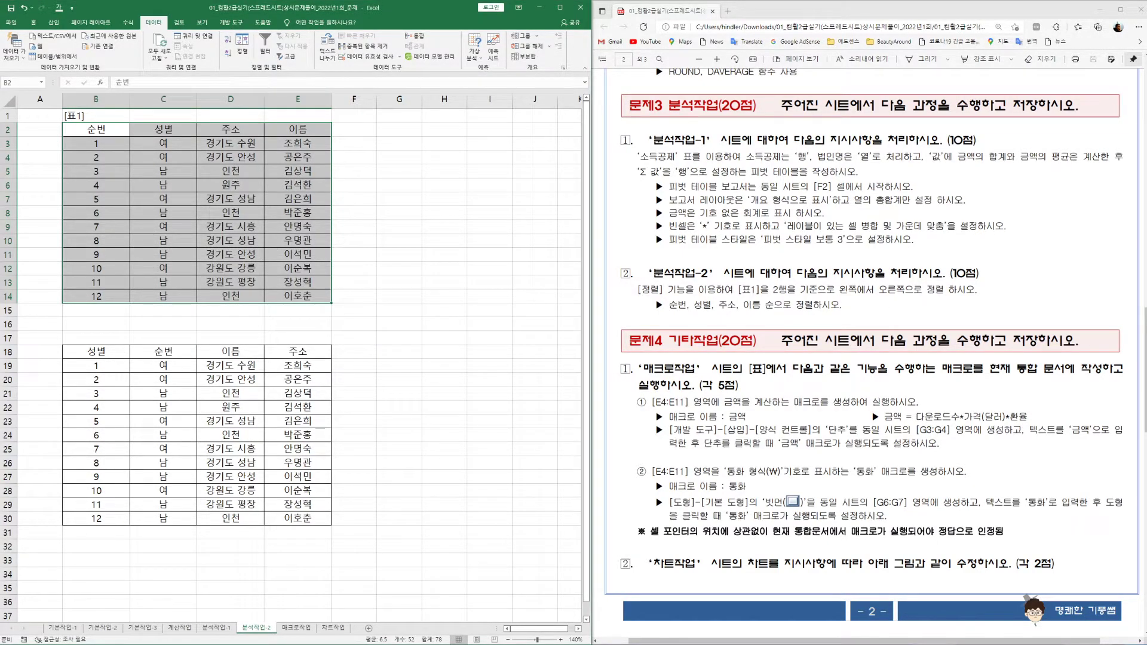
drag(110, 353, 310, 351)
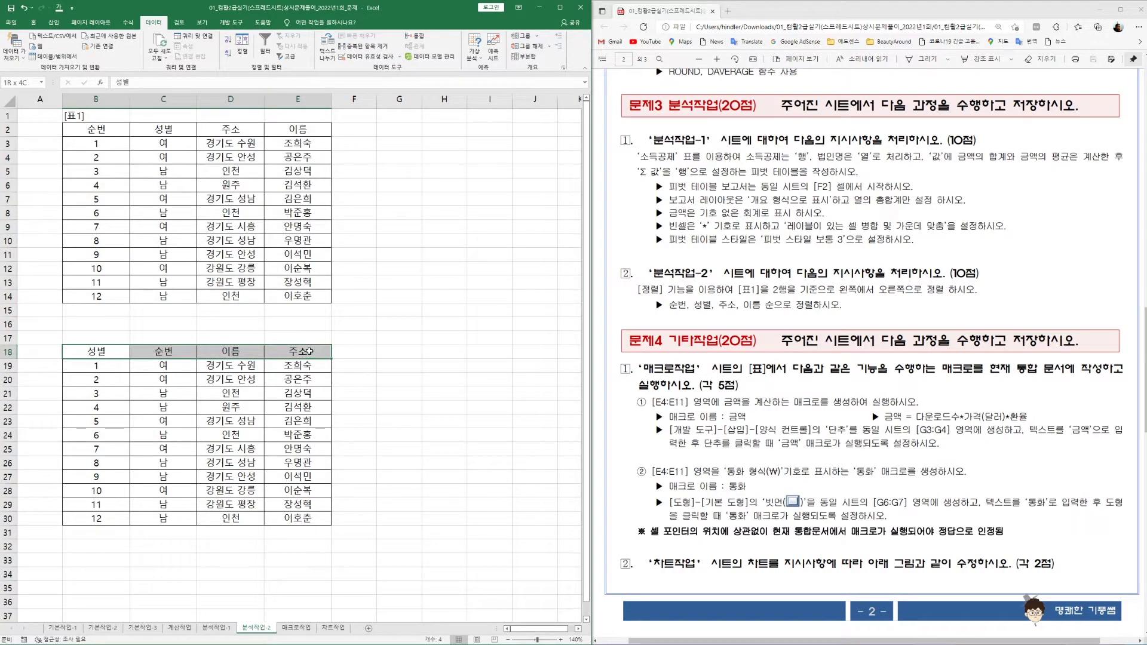
click(241, 51)
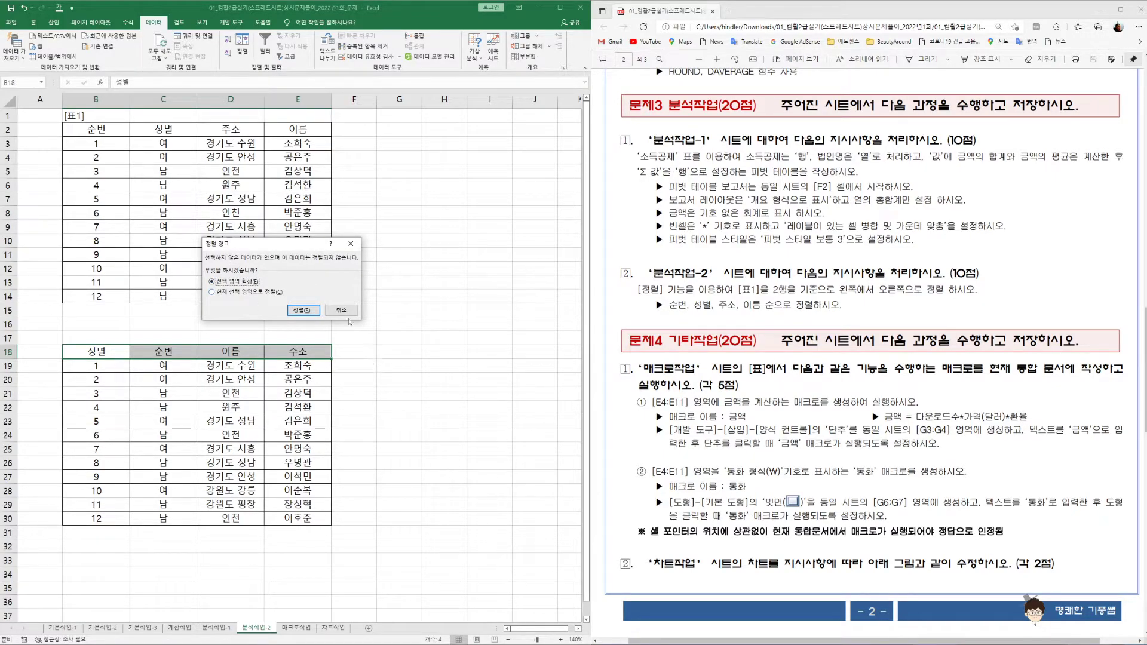
click(341, 310)
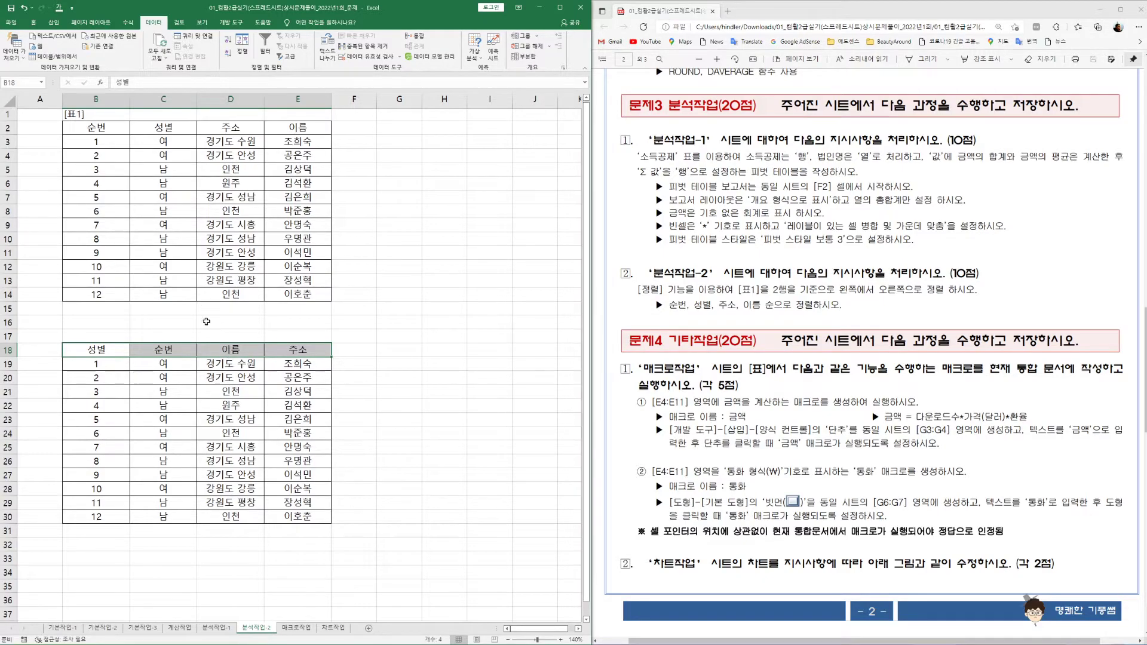
Switch to the 매크로작업 sheet, review the macro task instructions in the exam document, and select cell G3.
scroll(205, 311, down, 2)
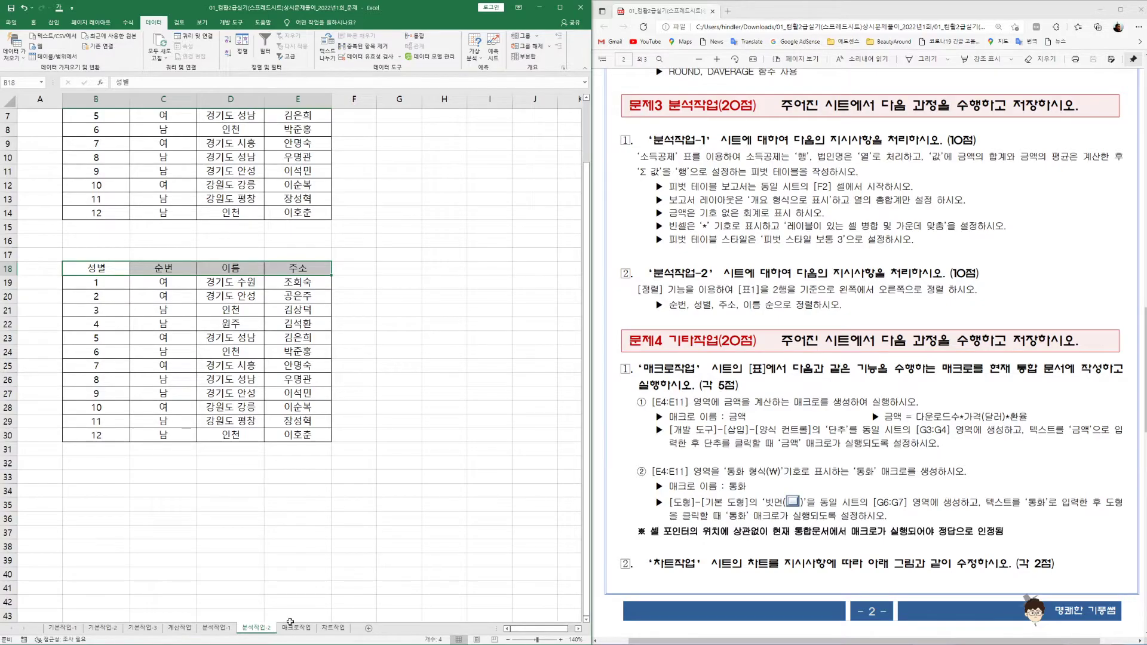
click(296, 628)
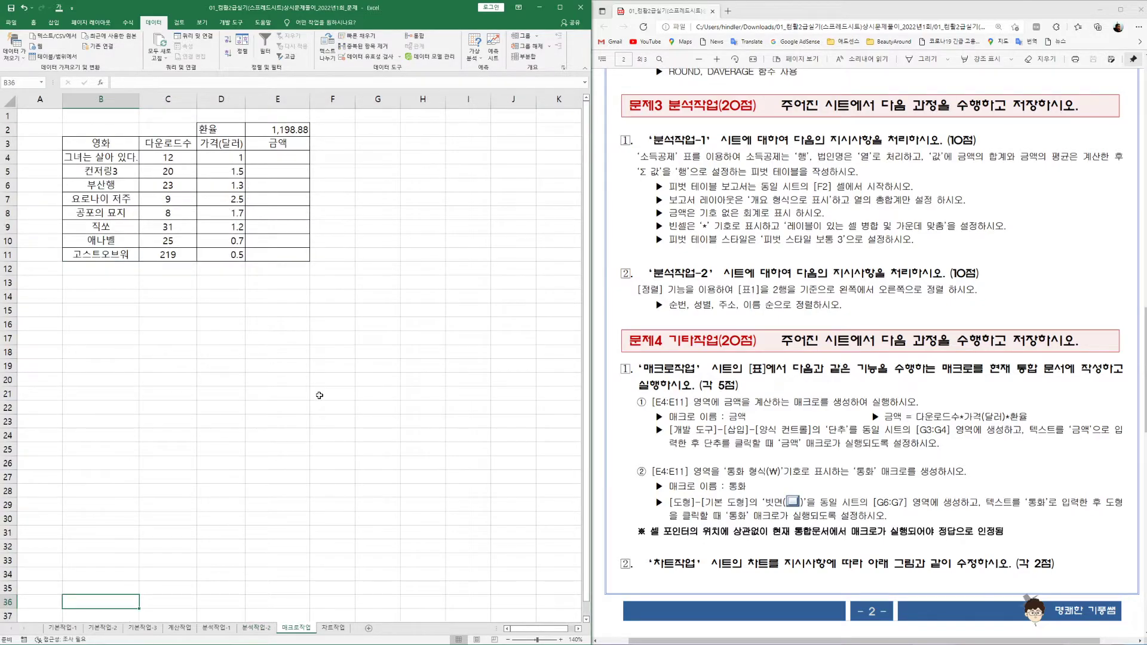
click(372, 143)
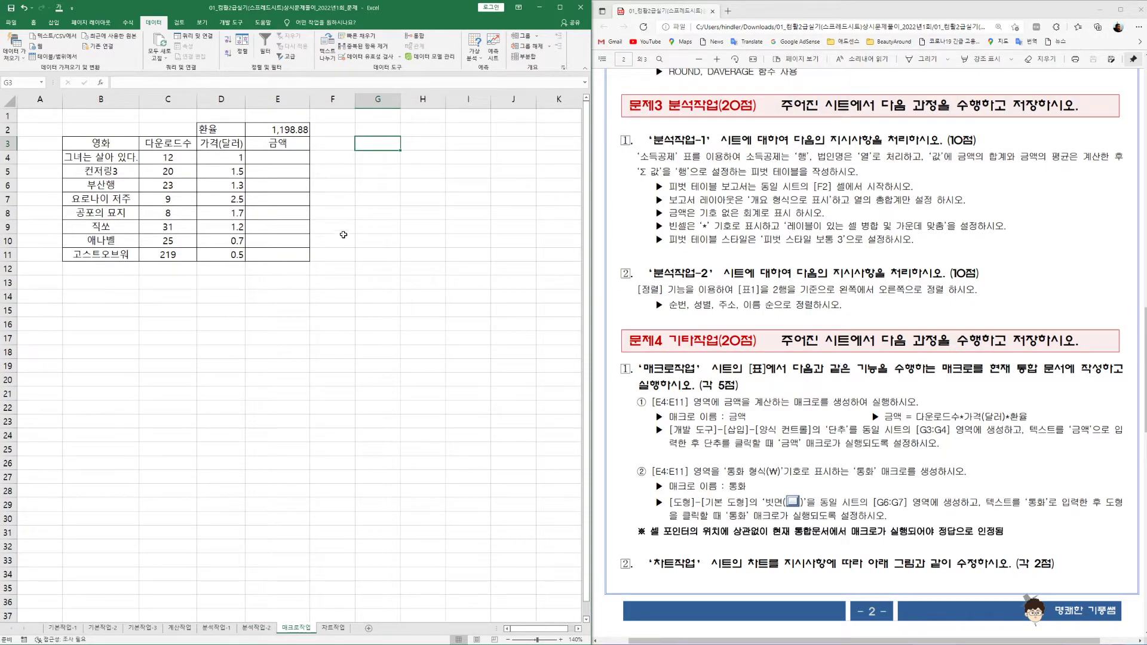
scroll(872, 359, down, 3)
scroll(872, 358, down, 2)
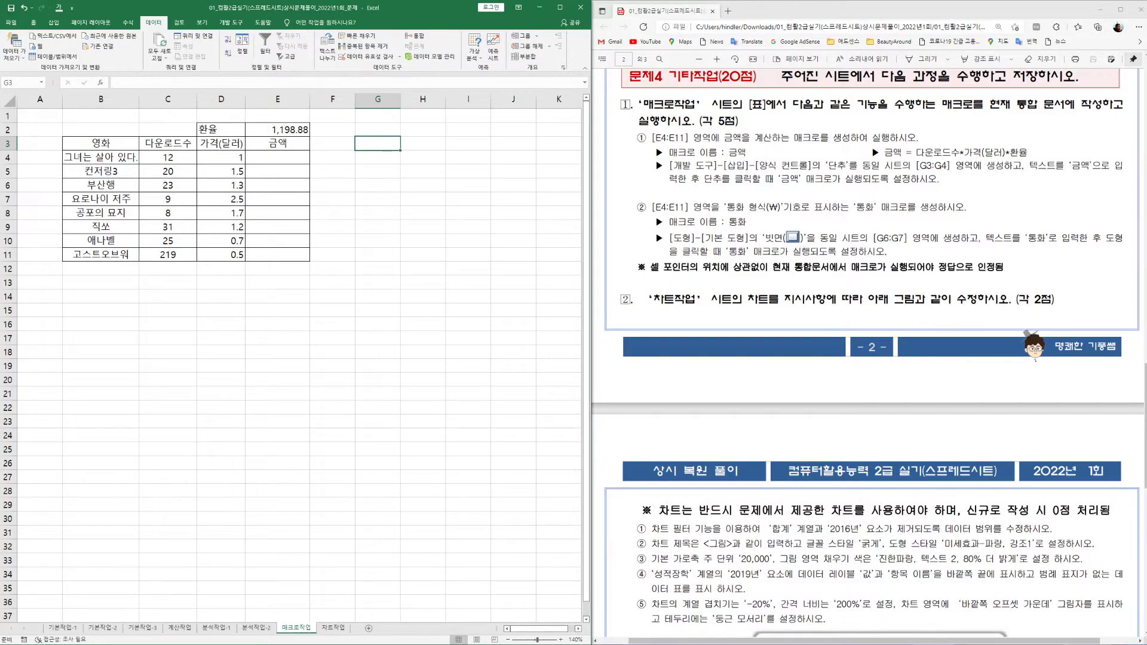
click(379, 158)
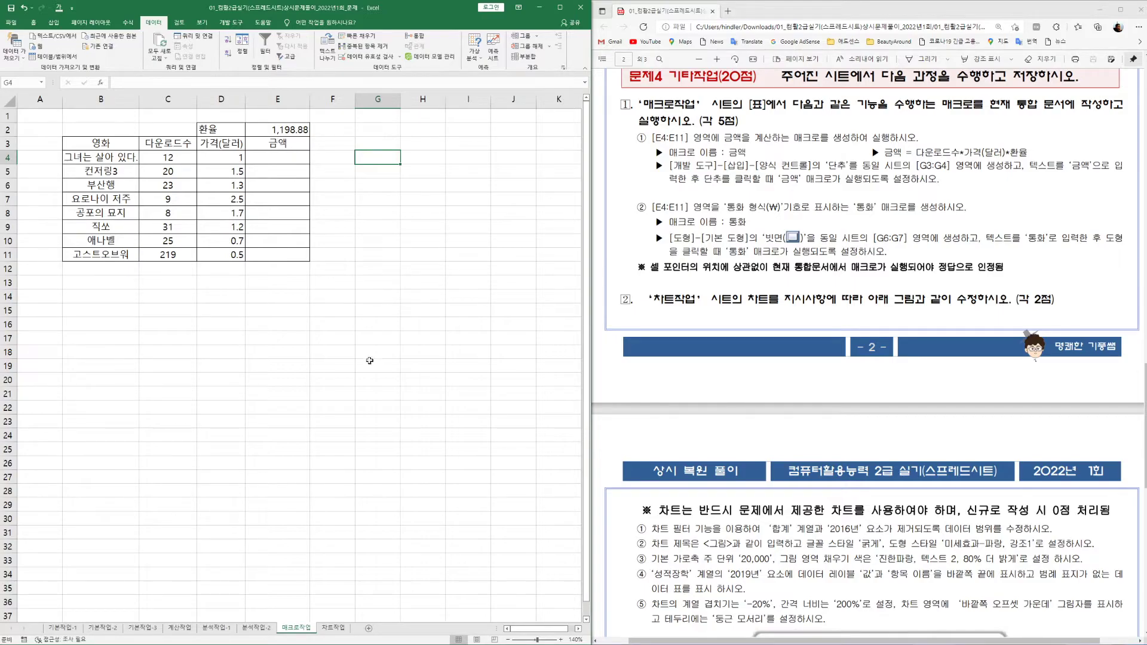
click(561, 640)
click(561, 640)
click(561, 640)
click(459, 148)
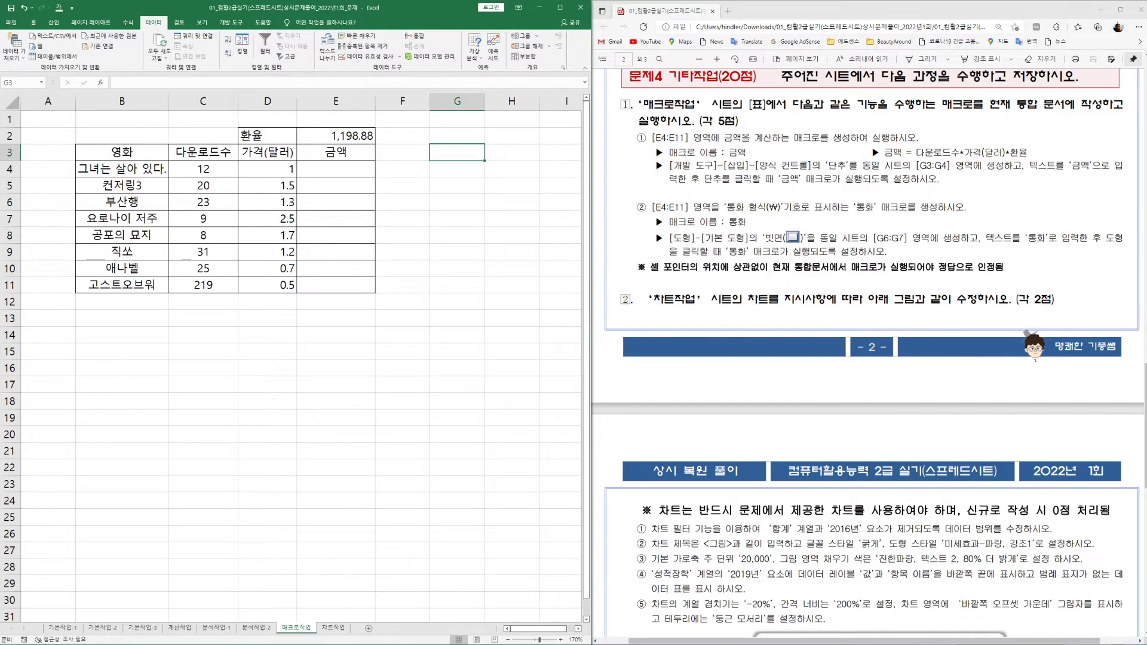
Start recording a macro named 금액 with cell G4 selected.
drag(138, 152, 353, 150)
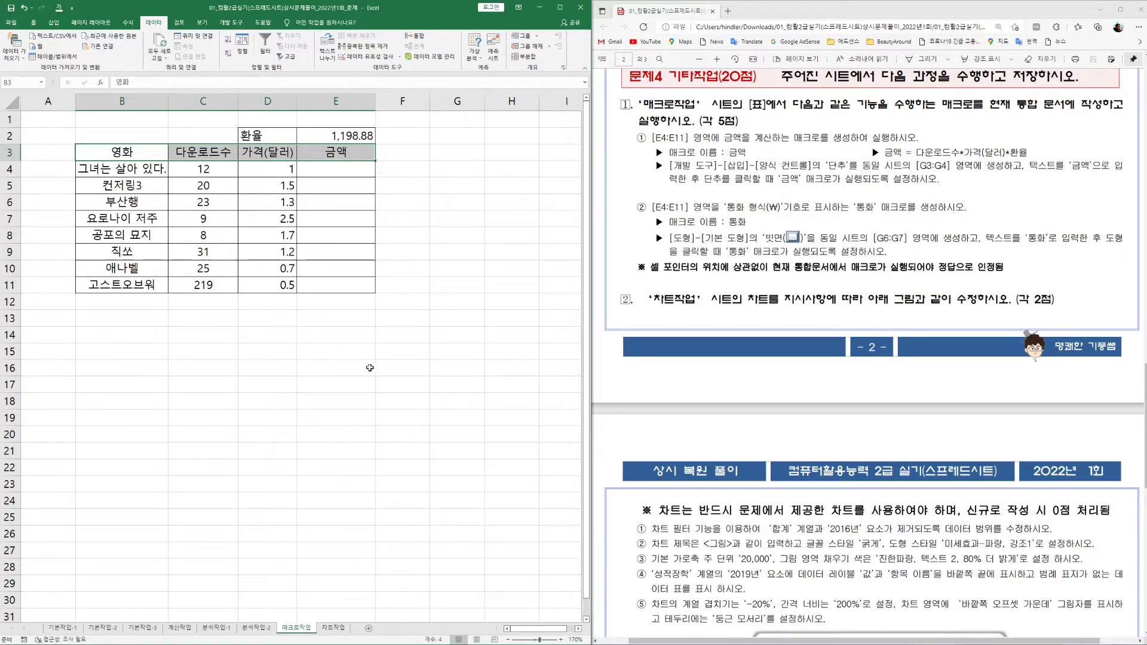
click(449, 168)
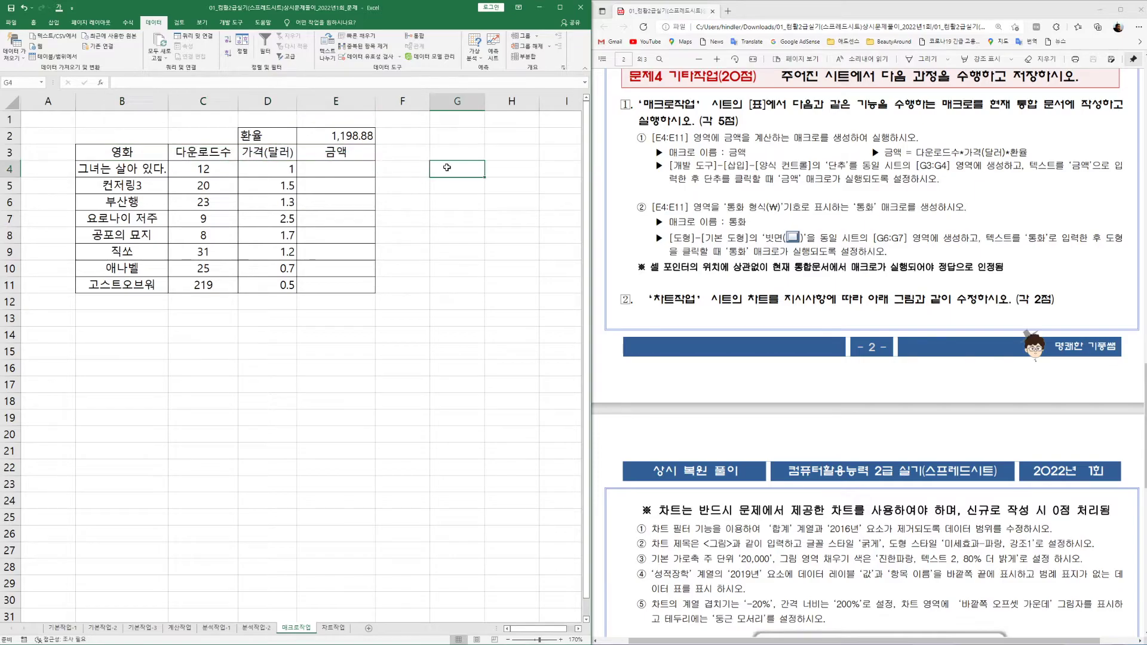
click(233, 22)
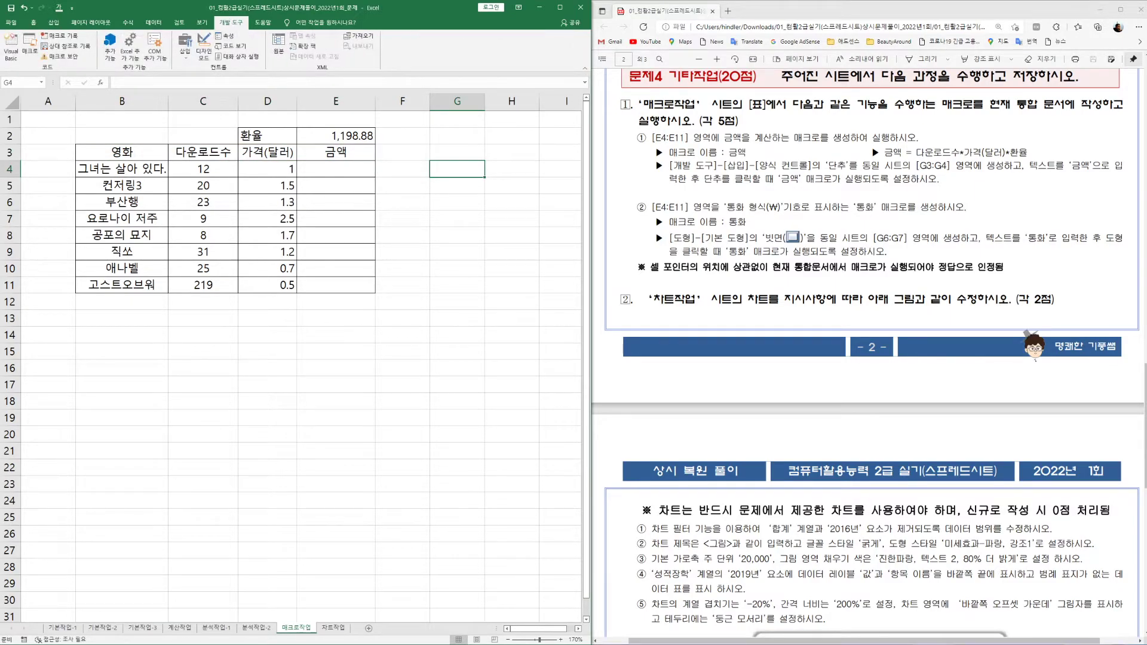
click(62, 37)
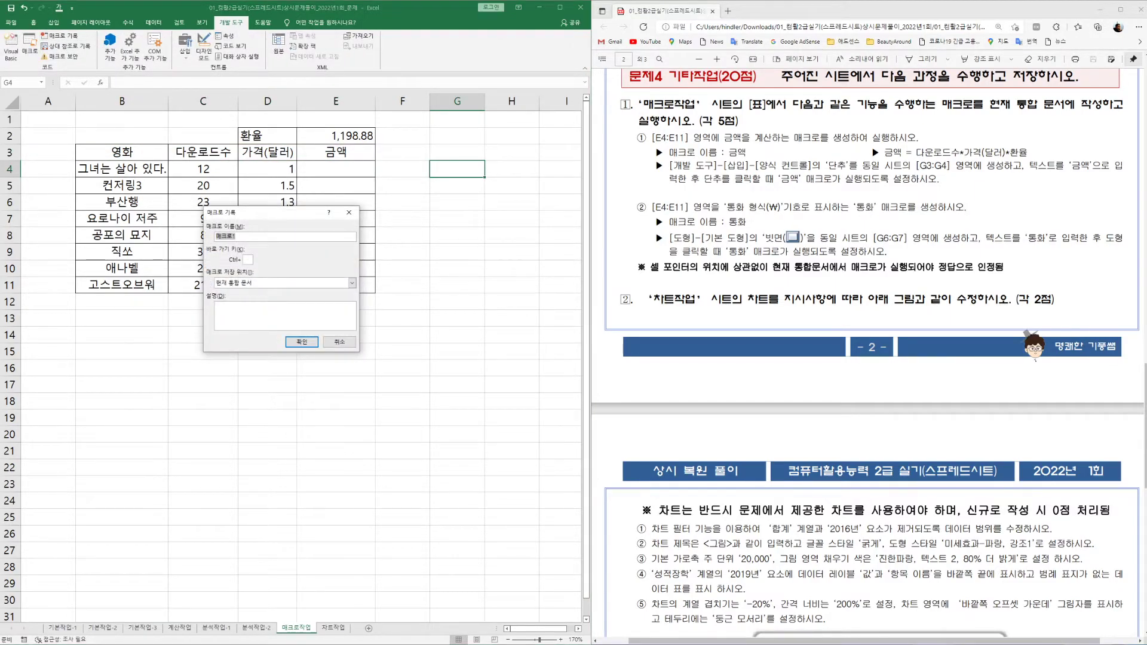
text(금액)
click(306, 343)
Enter the formula =C4*D4*$E$2 in cell E4 to calculate the first film's amount.
click(339, 168)
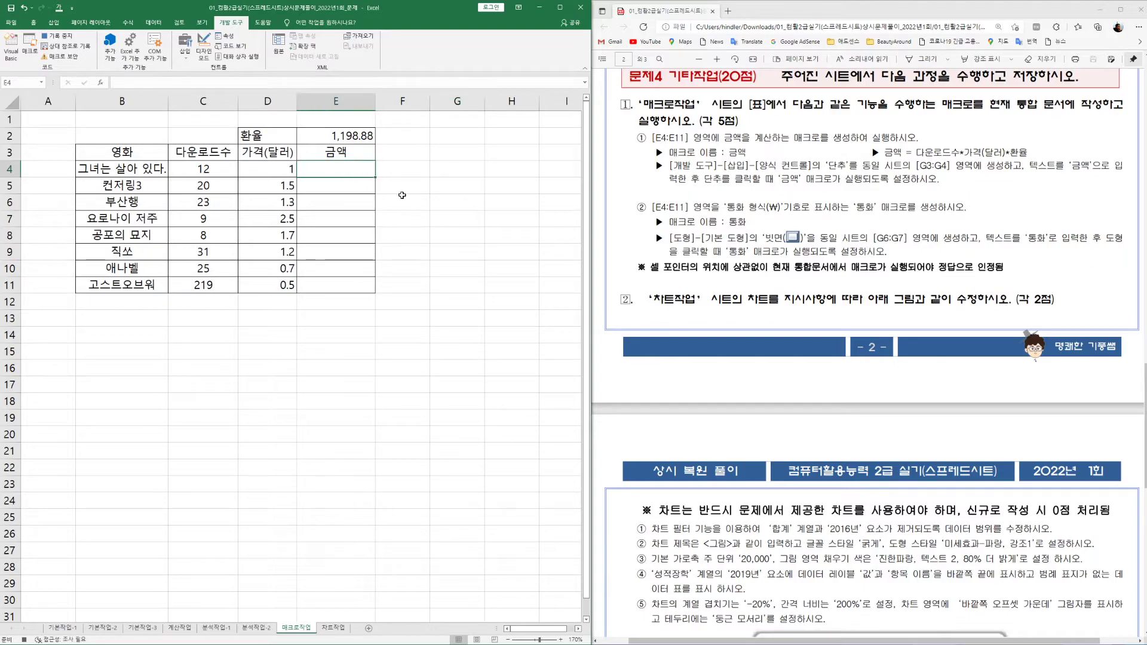
text(=)
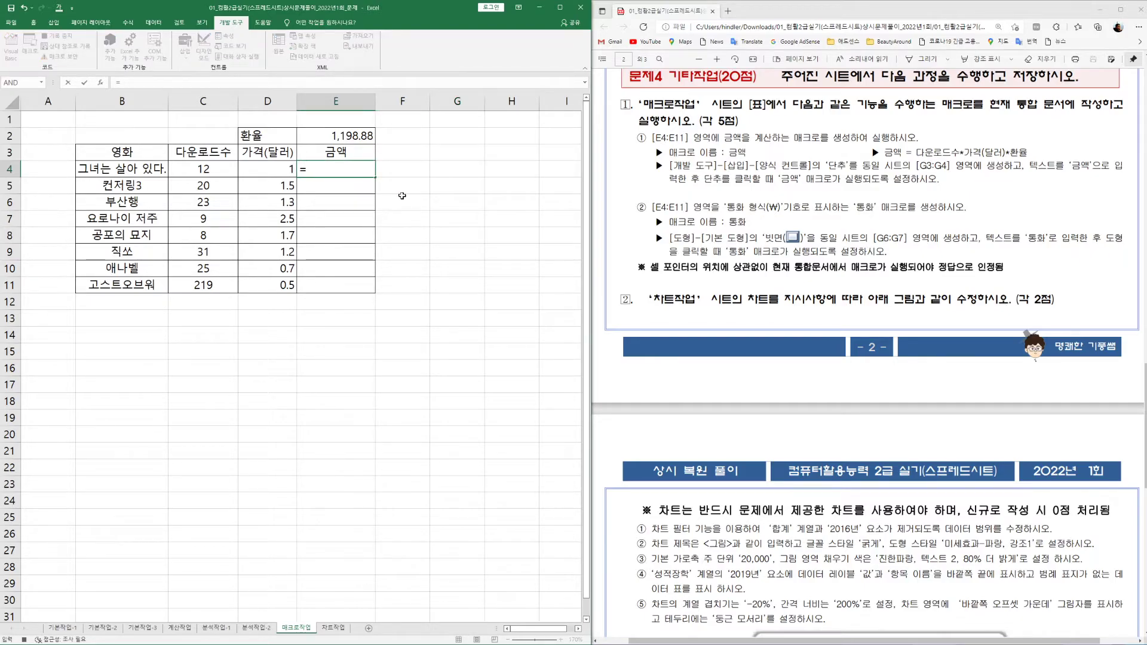
click(217, 170)
text(*)
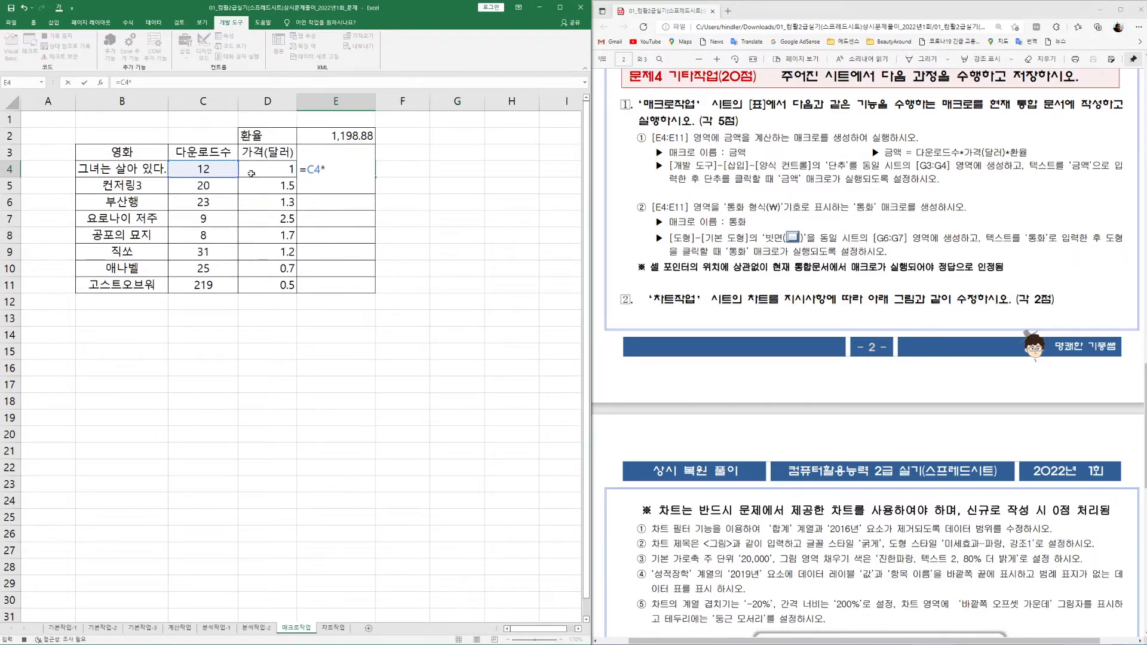
click(262, 170)
text(*)
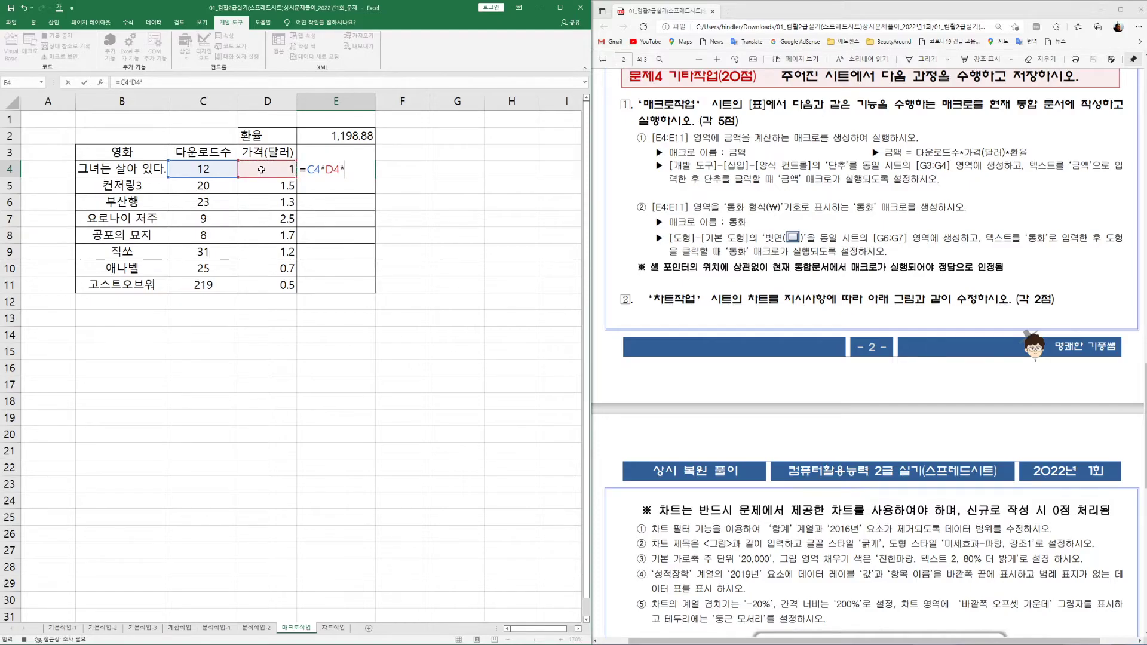
click(350, 137)
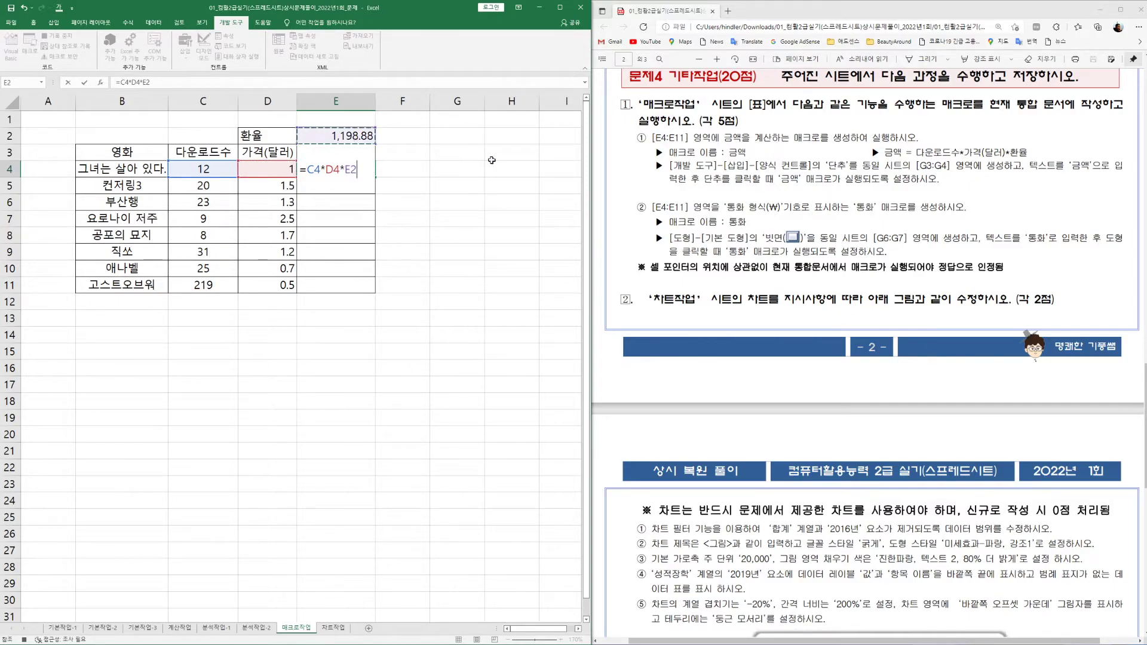
key(F4)
key(Return)
Fill the E4 formula down through E11 and stop recording the 금액 macro.
click(362, 170)
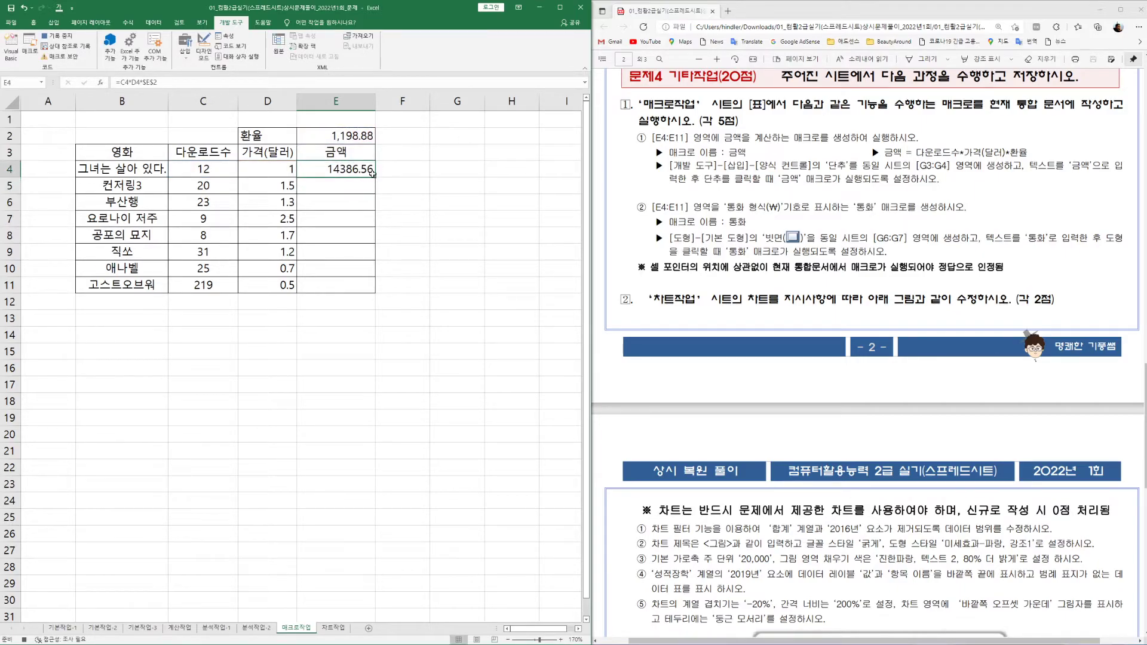
drag(376, 177, 377, 291)
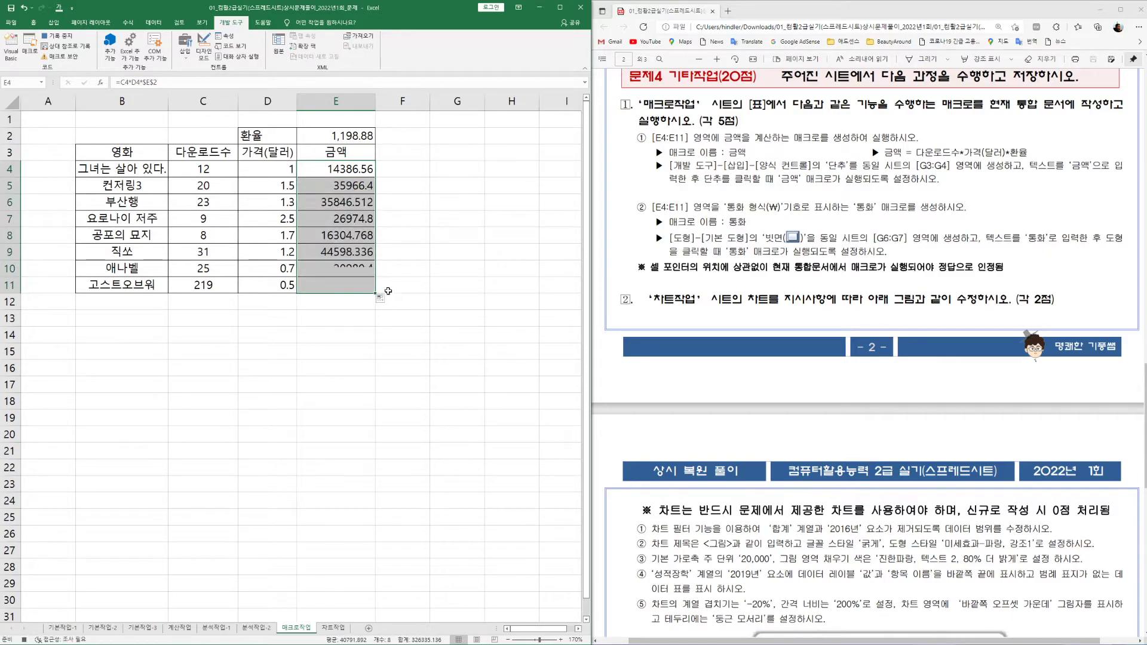
click(452, 169)
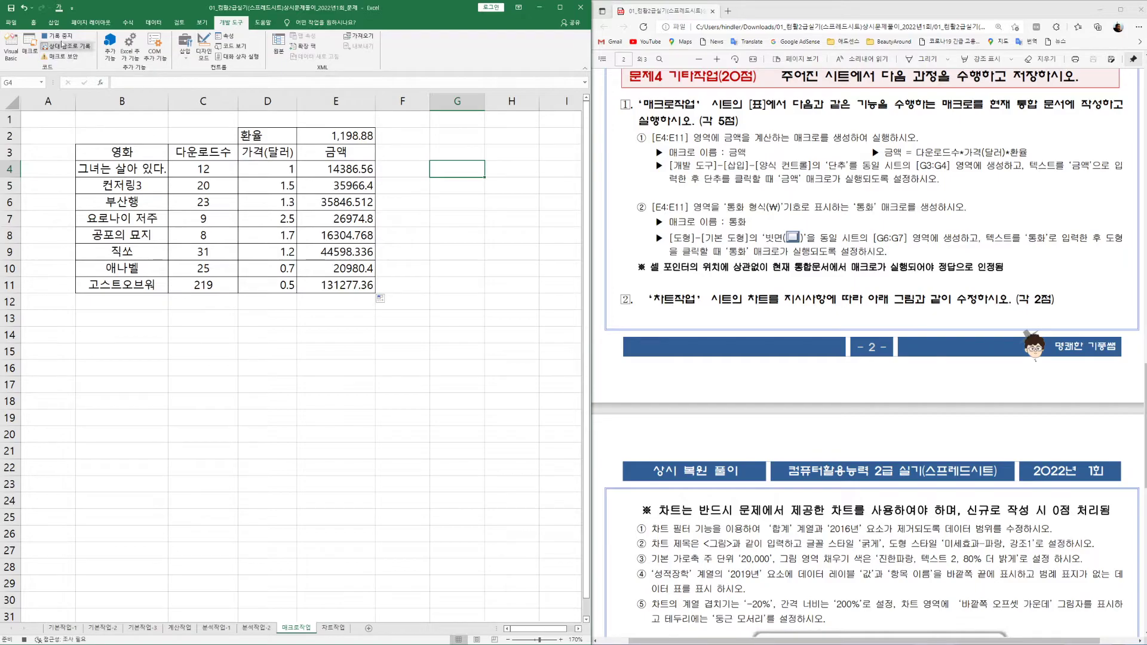
click(58, 36)
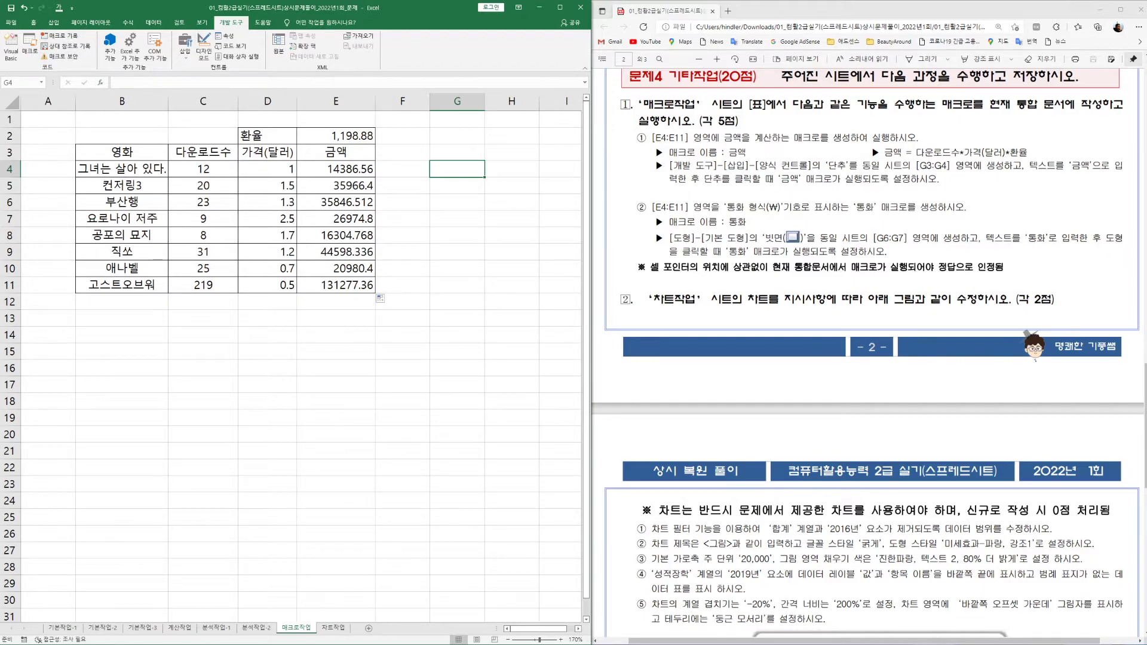
Insert a form control button (단추) covering G3:G4 and assign the 금액 macro to it.
click(185, 54)
click(181, 77)
drag(430, 144, 476, 180)
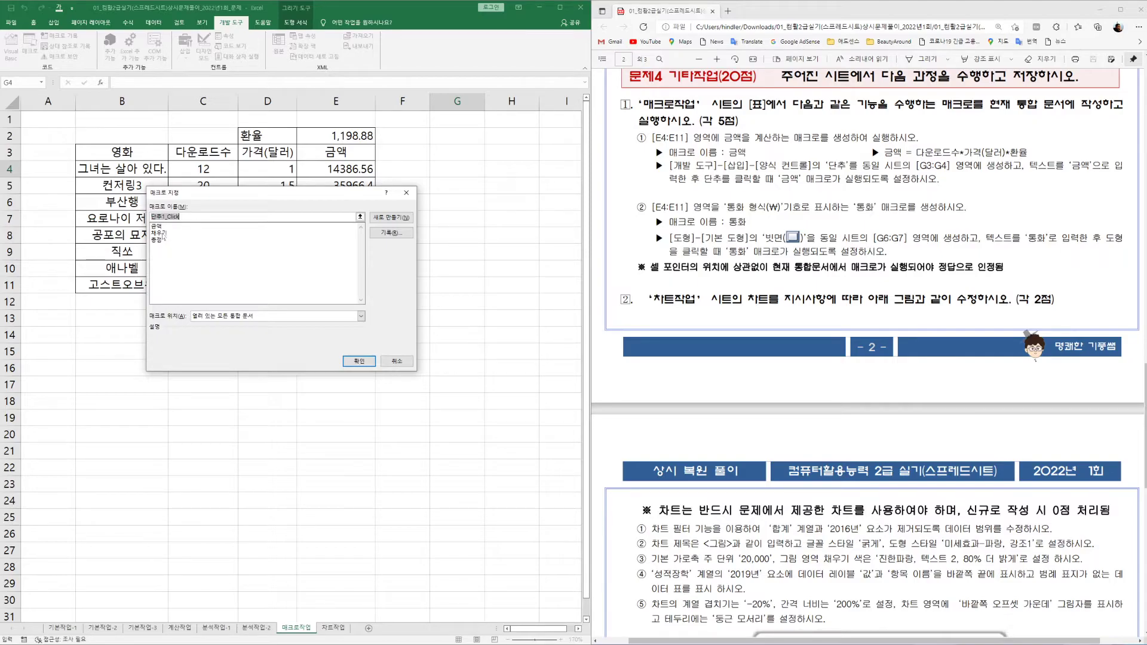
click(156, 225)
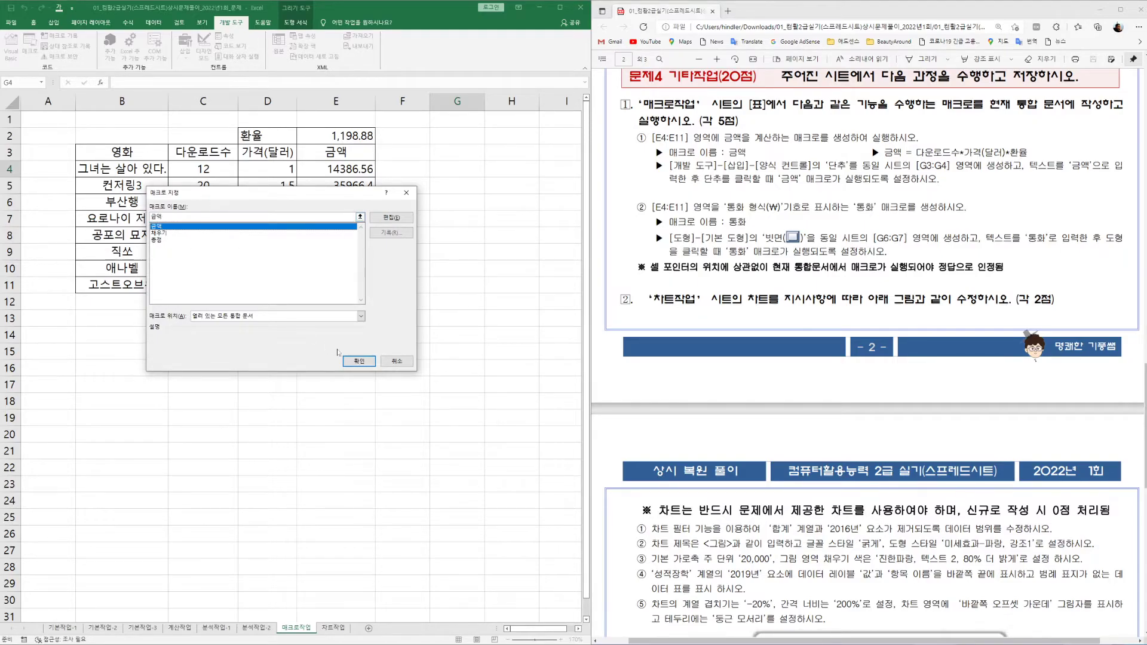
click(361, 362)
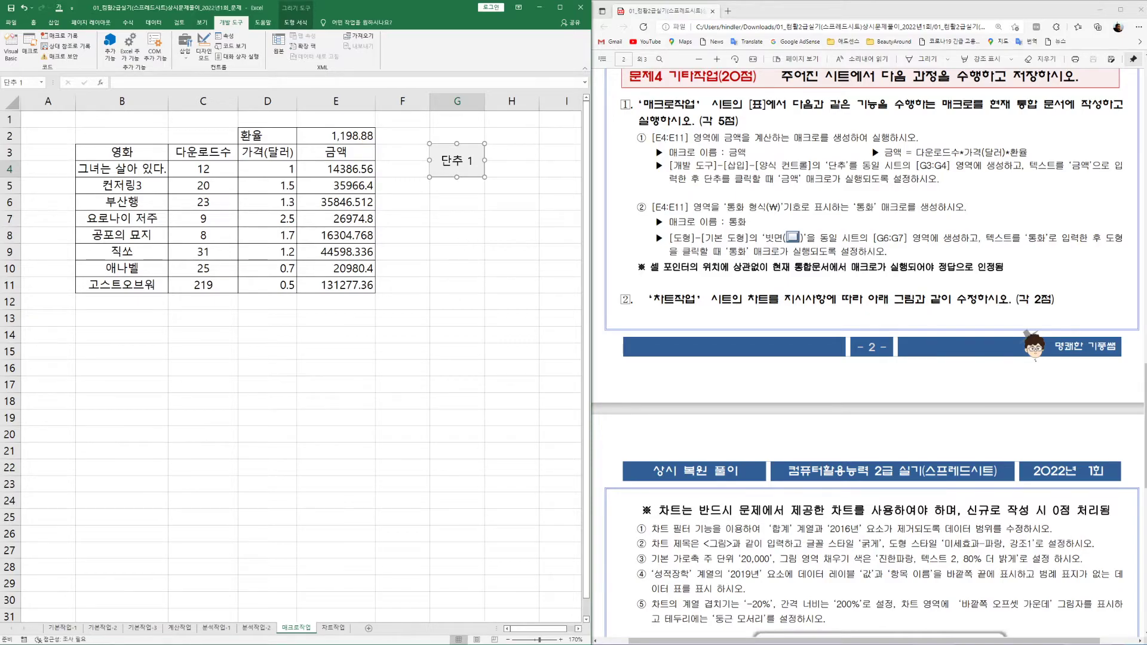
Replace the button's caption with 금액 and deselect the button.
click(443, 160)
key(Delete)
key(Delete)
key(Delete)
key(Delete)
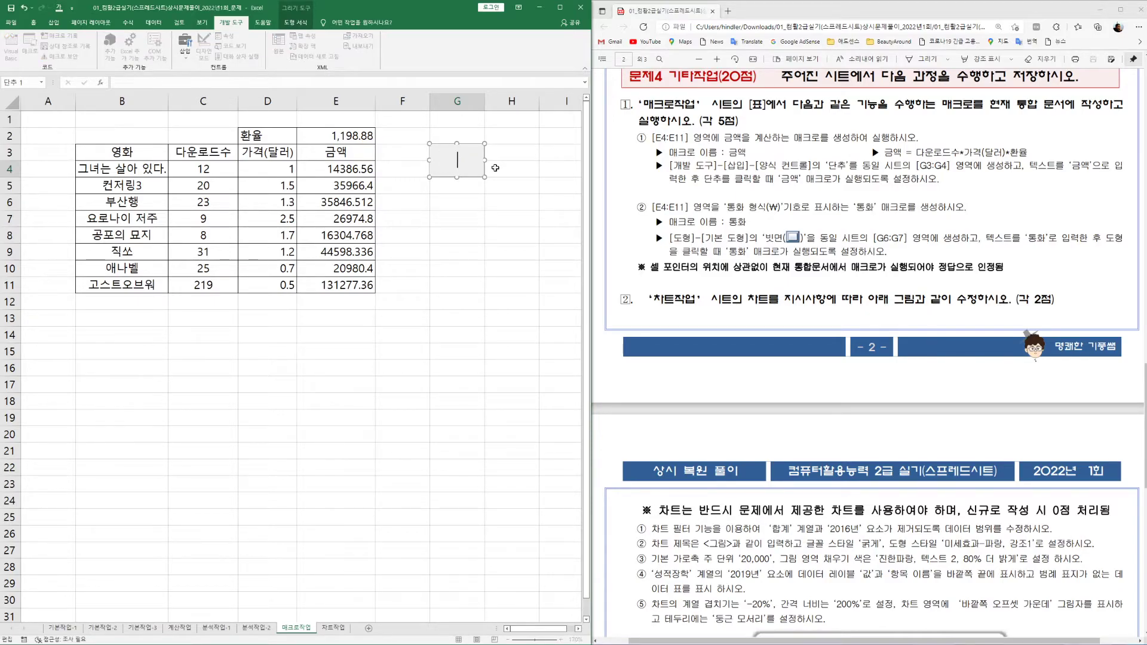
text(rmad)
key(BackSpace)
key(BackSpace)
key(BackSpace)
key(BackSpace)
text(그ㅁ액)
click(511, 234)
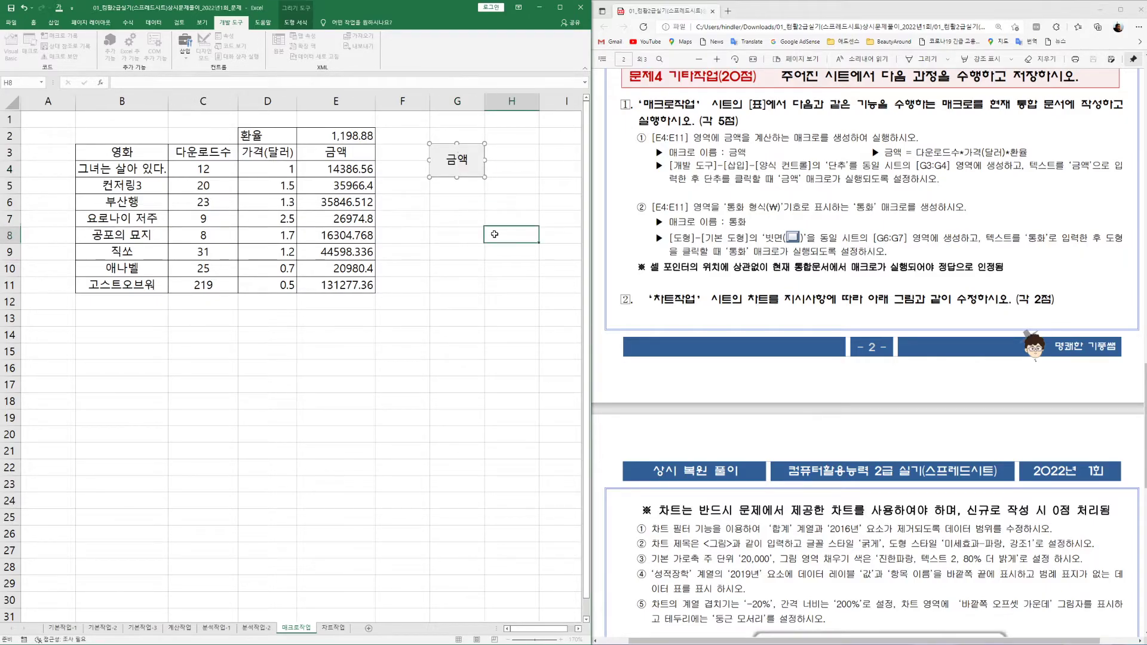
Clear the amounts in E4:E11 and run the 금액 macro from its button to test it.
drag(343, 167, 357, 294)
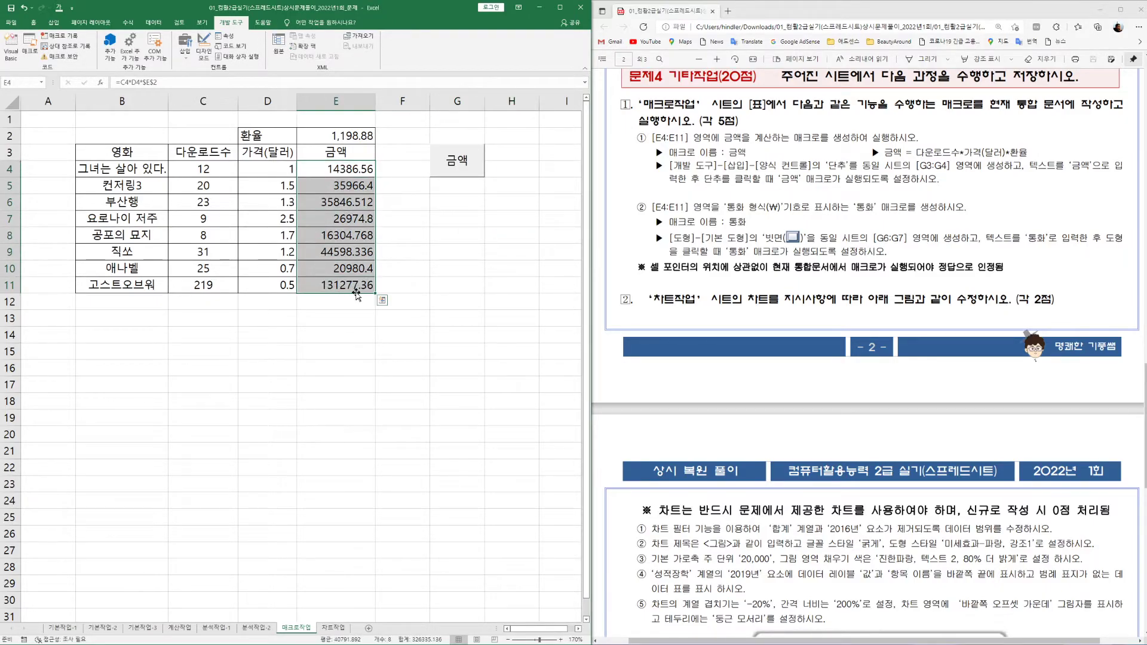
key(Delete)
click(511, 235)
click(459, 178)
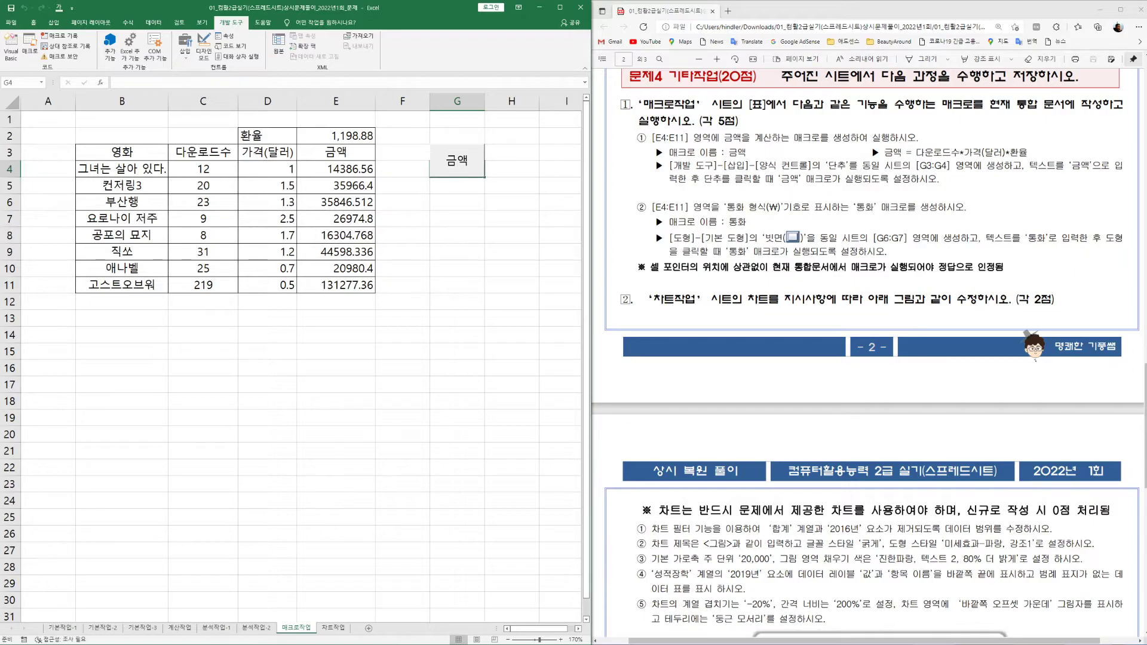
Start recording a second macro named 통화 with cell G6 selected.
click(453, 205)
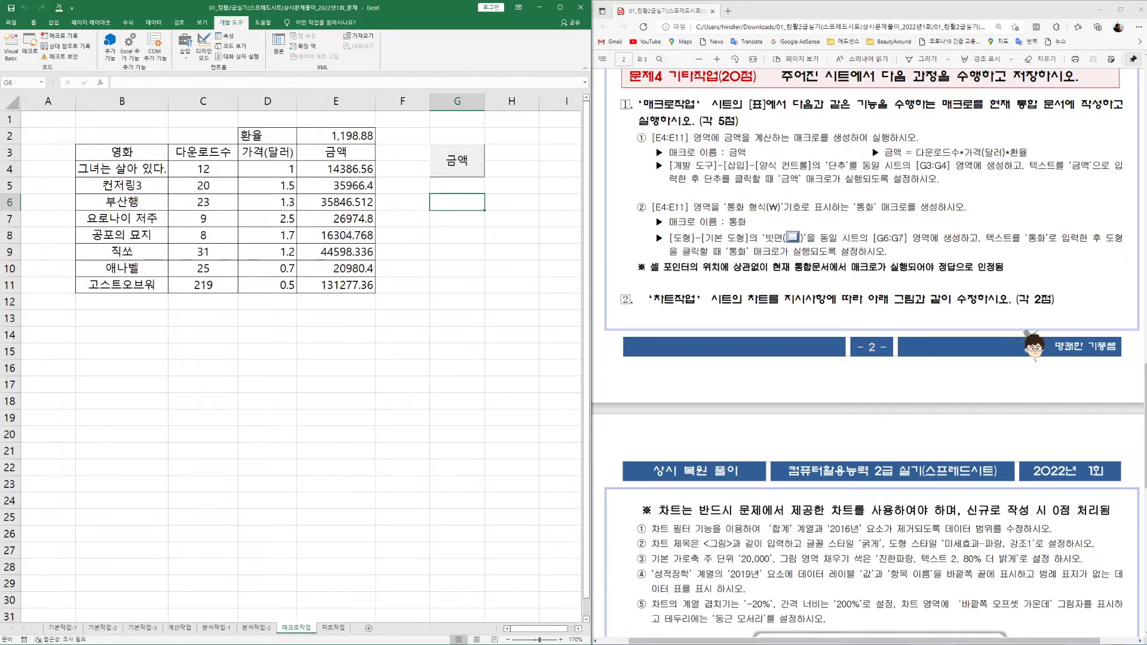
click(60, 36)
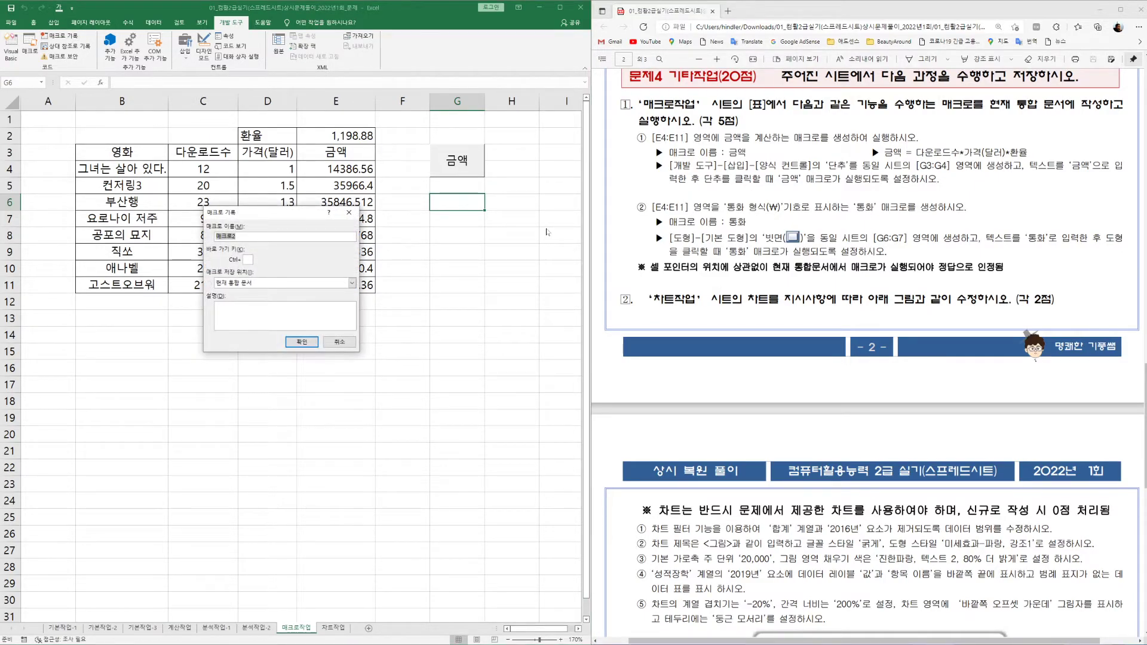
text(통화)
click(301, 342)
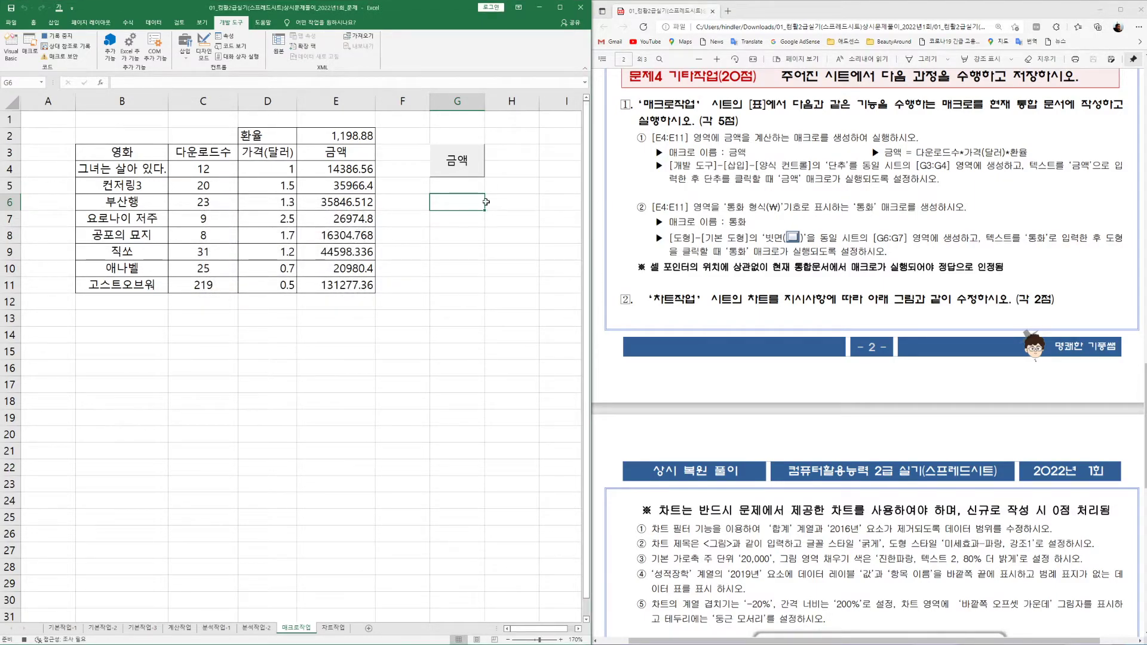
Apply the currency (통화) number format to E4:E11 and stop recording the 통화 macro.
drag(337, 165, 350, 284)
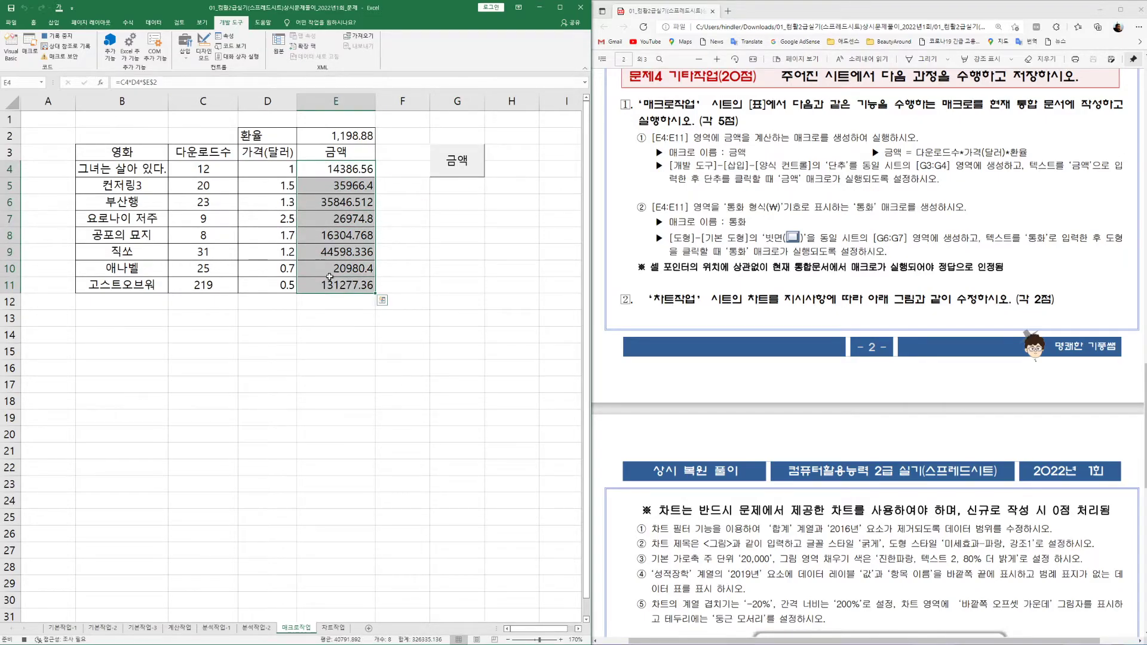
click(34, 23)
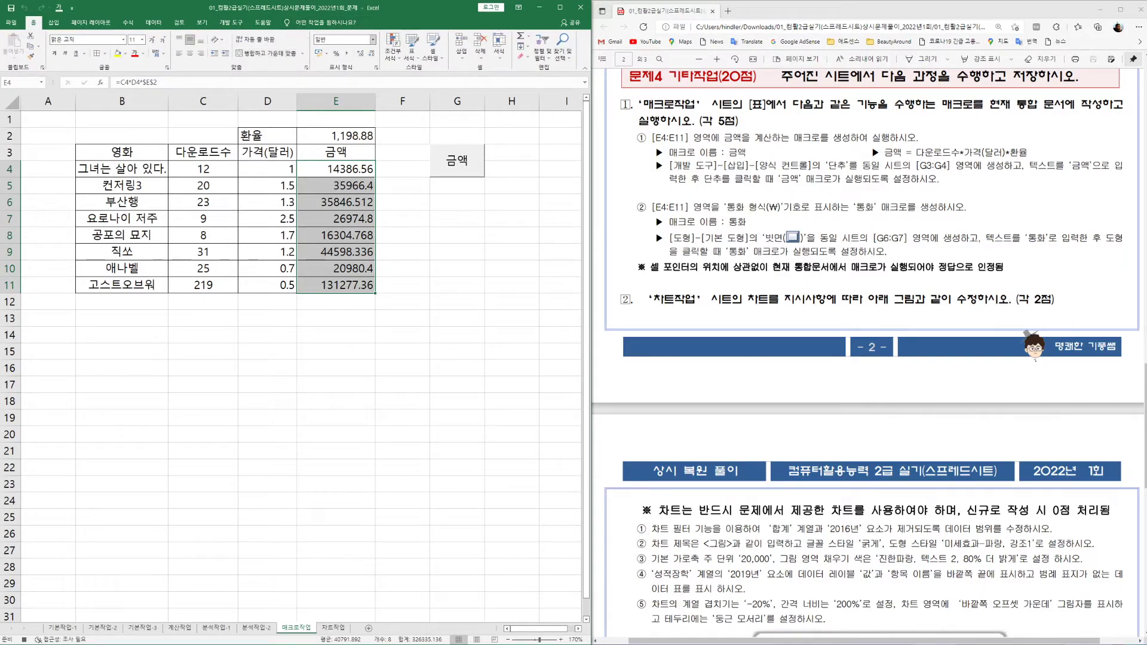
click(373, 40)
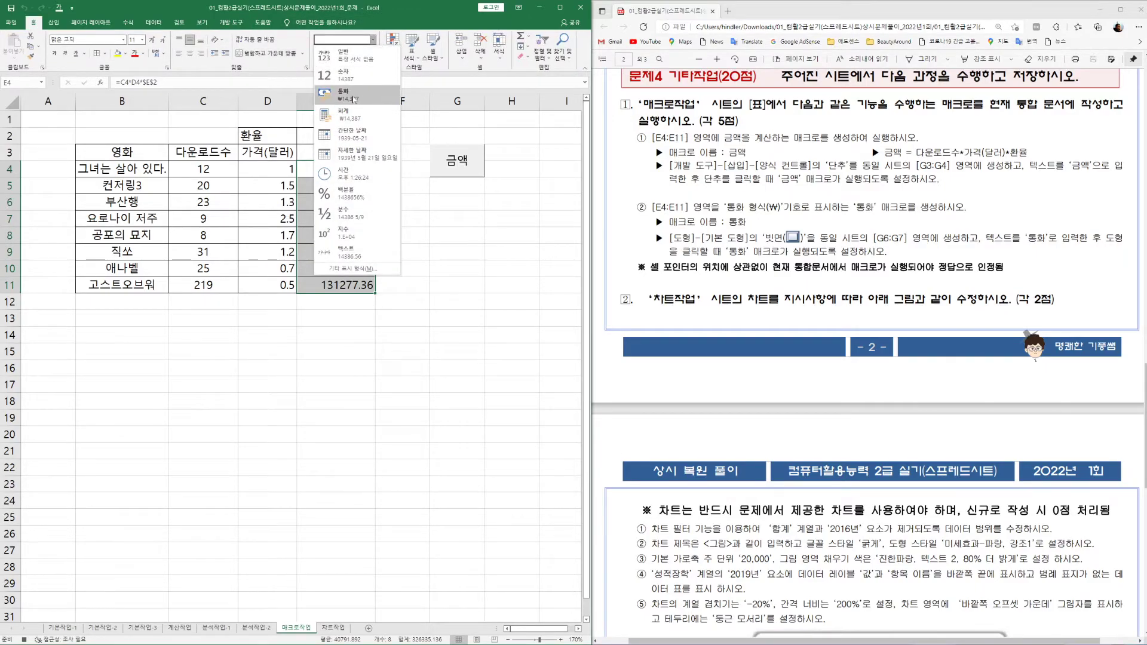
click(354, 99)
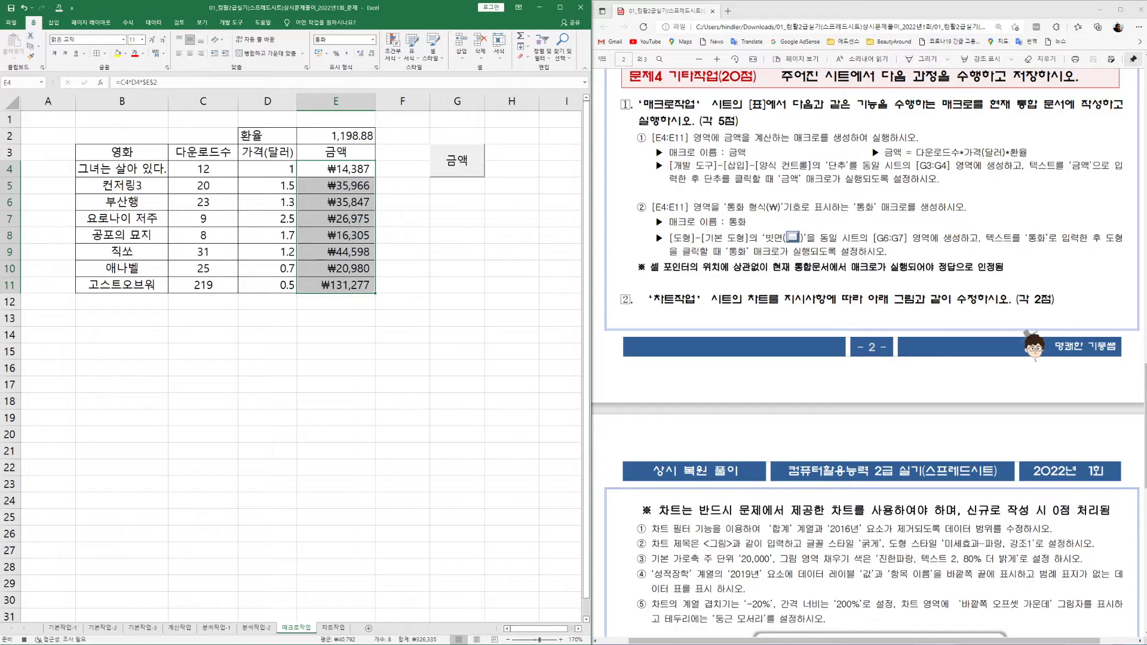
click(448, 200)
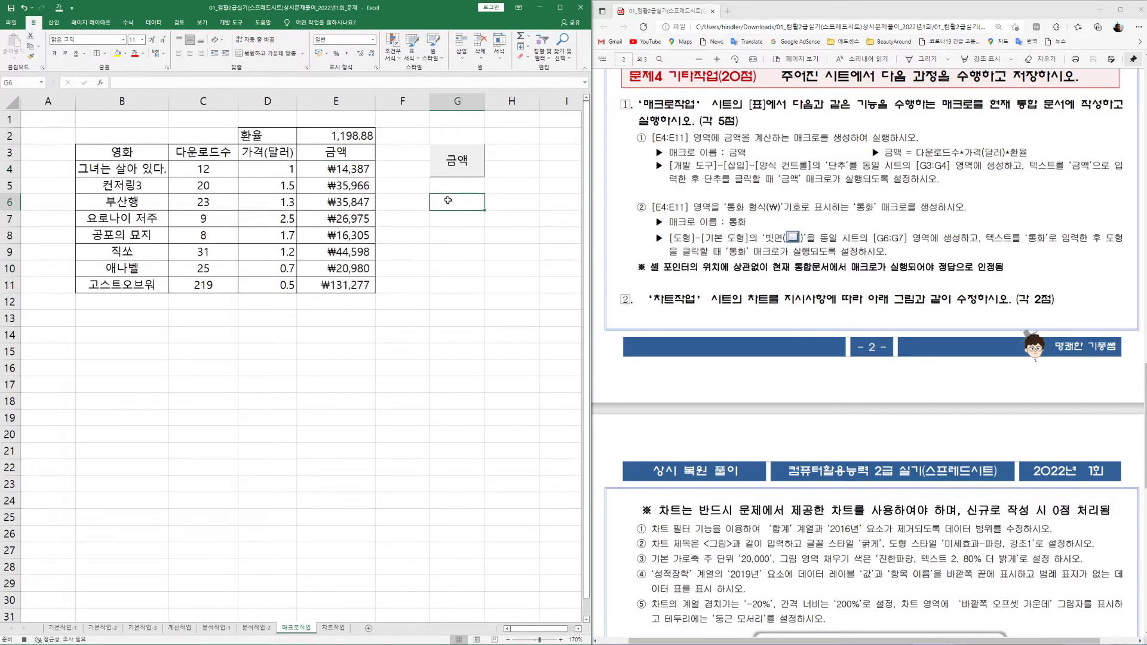
click(232, 22)
click(64, 37)
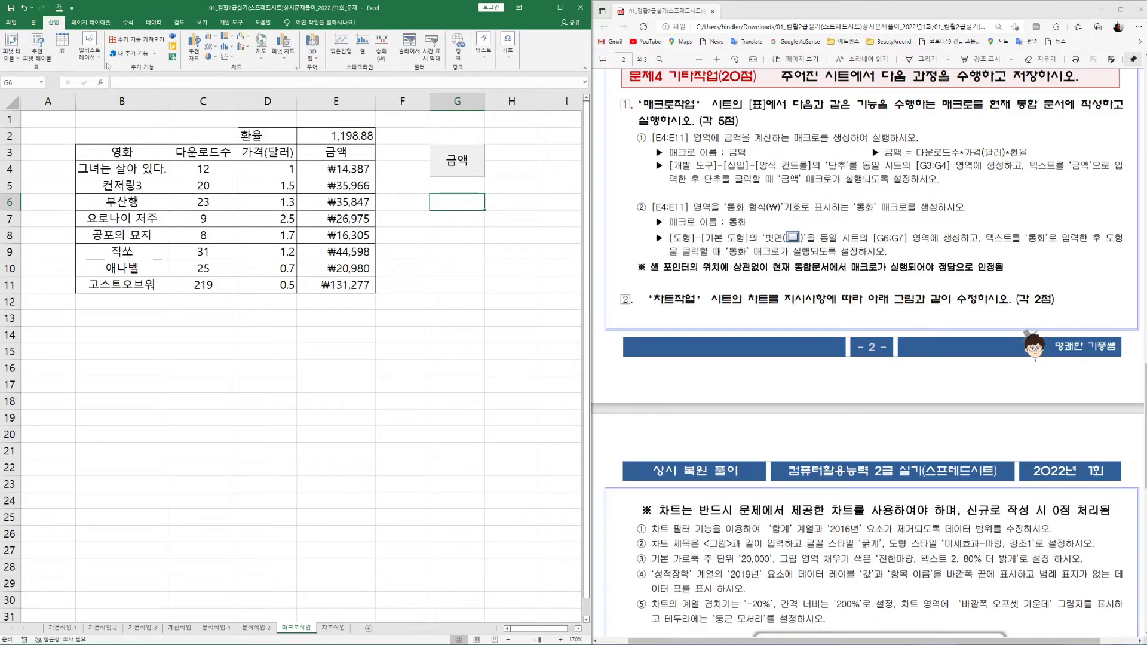
Draw a bevel (빗면) basic shape covering G6:G7 and give it the text 통화.
click(89, 48)
click(106, 91)
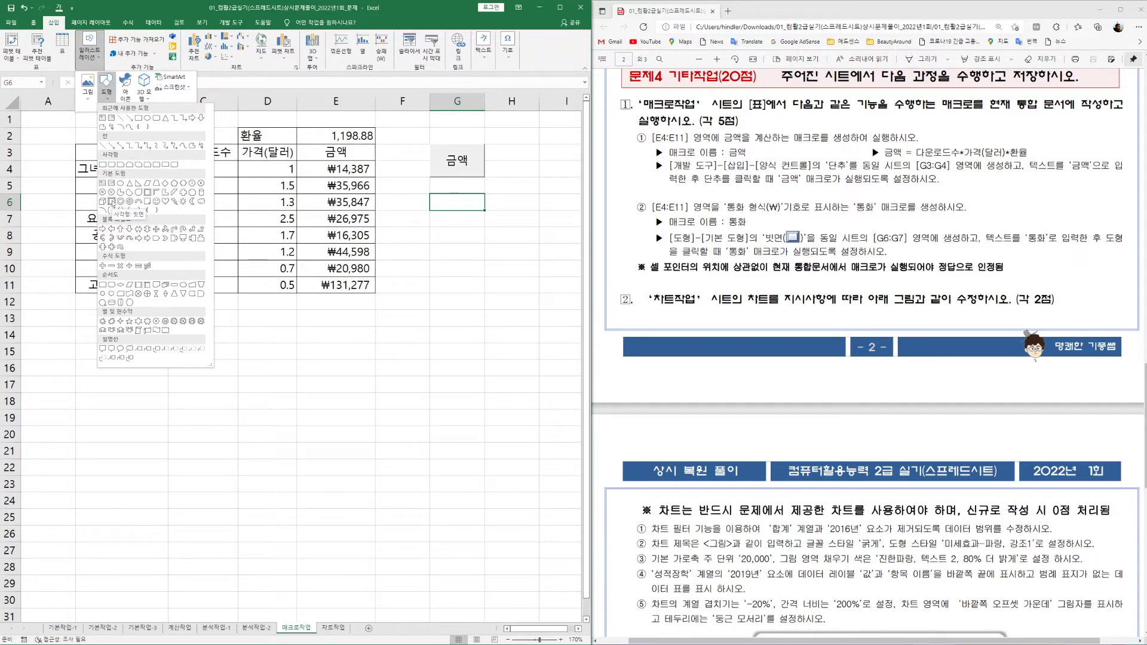
click(112, 202)
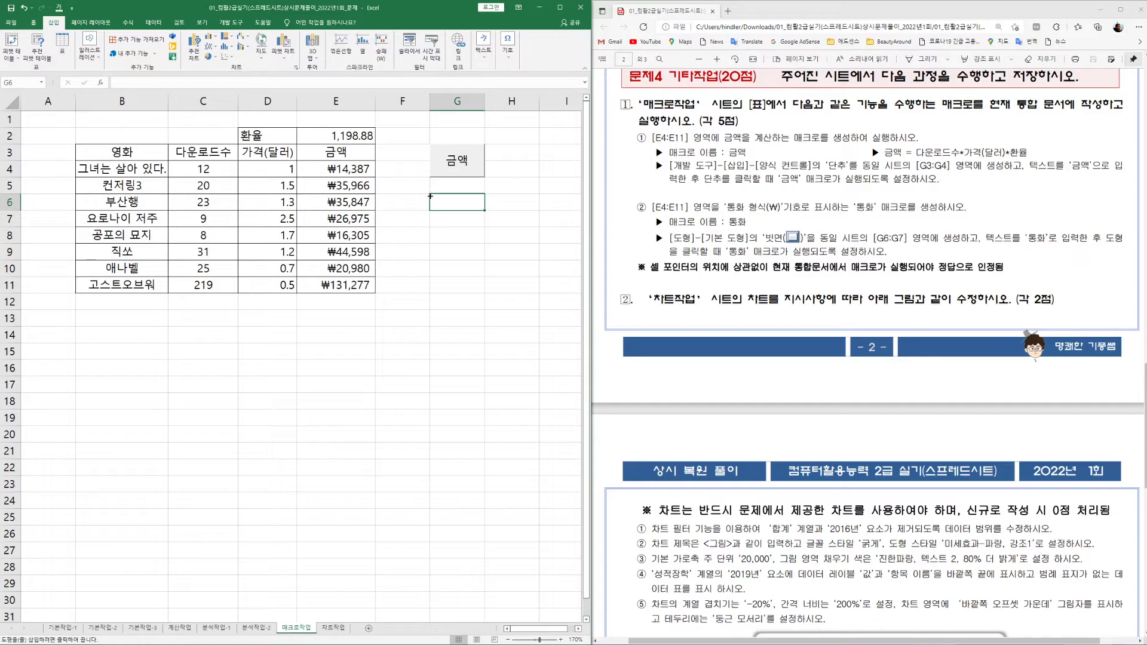
drag(429, 193, 482, 227)
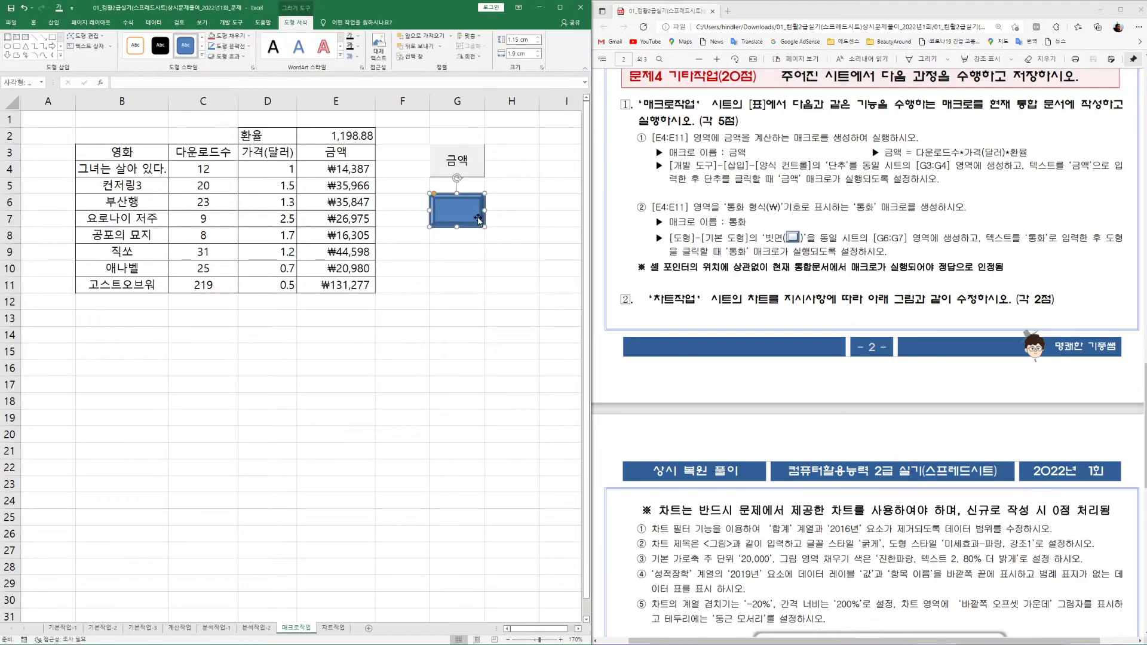
text(통화)
click(496, 261)
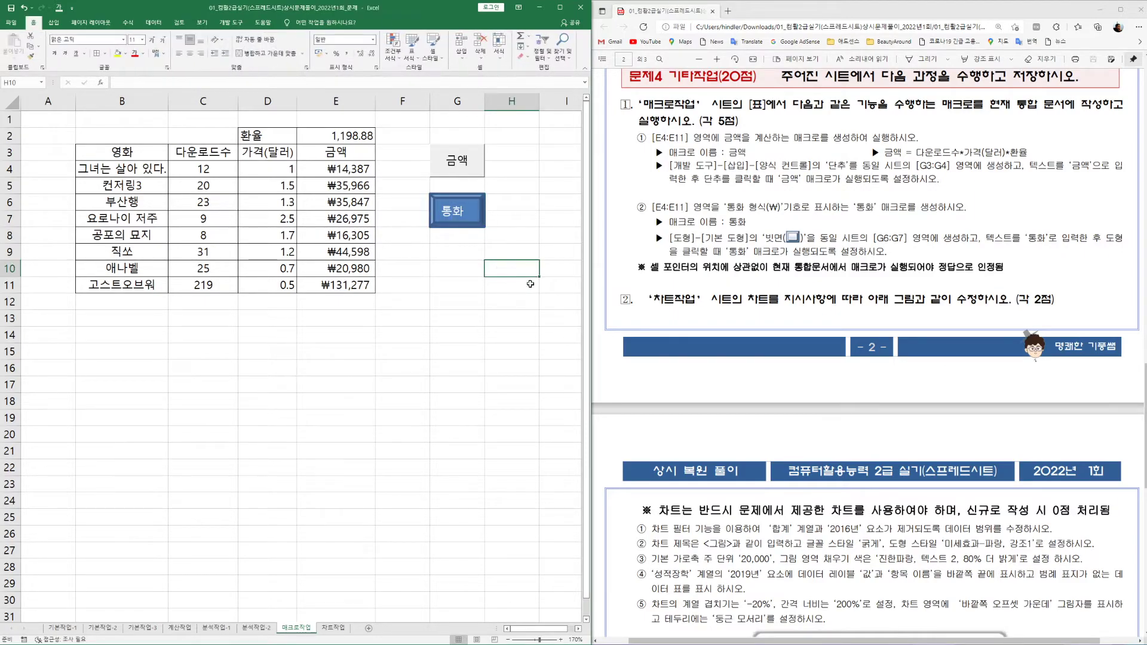
Delete the contents of E4:E11 again and recalculate them with the 금액 button.
drag(348, 169, 352, 284)
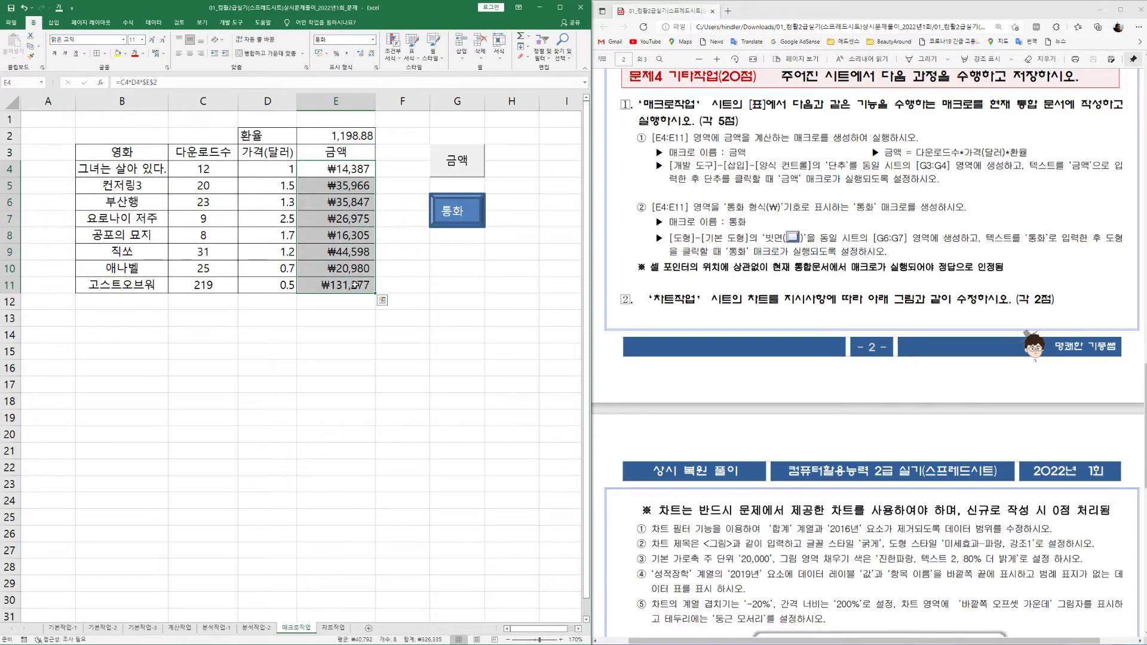
key(Delete)
click(456, 160)
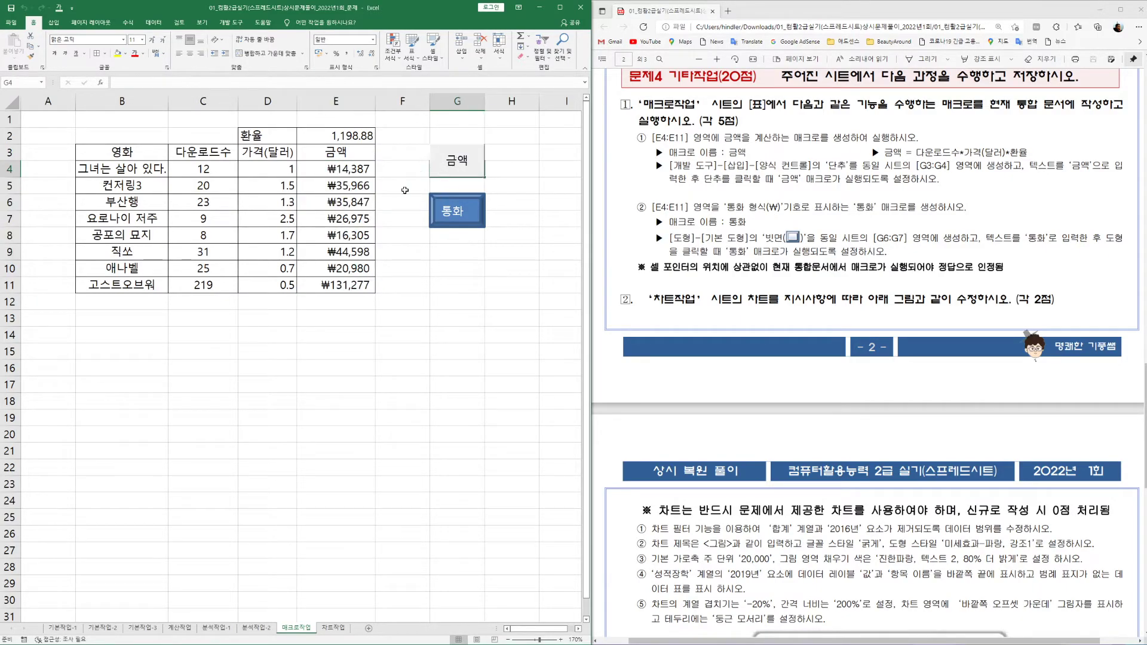
Reset the number format of E4:E11 to General (일반).
drag(334, 175, 343, 286)
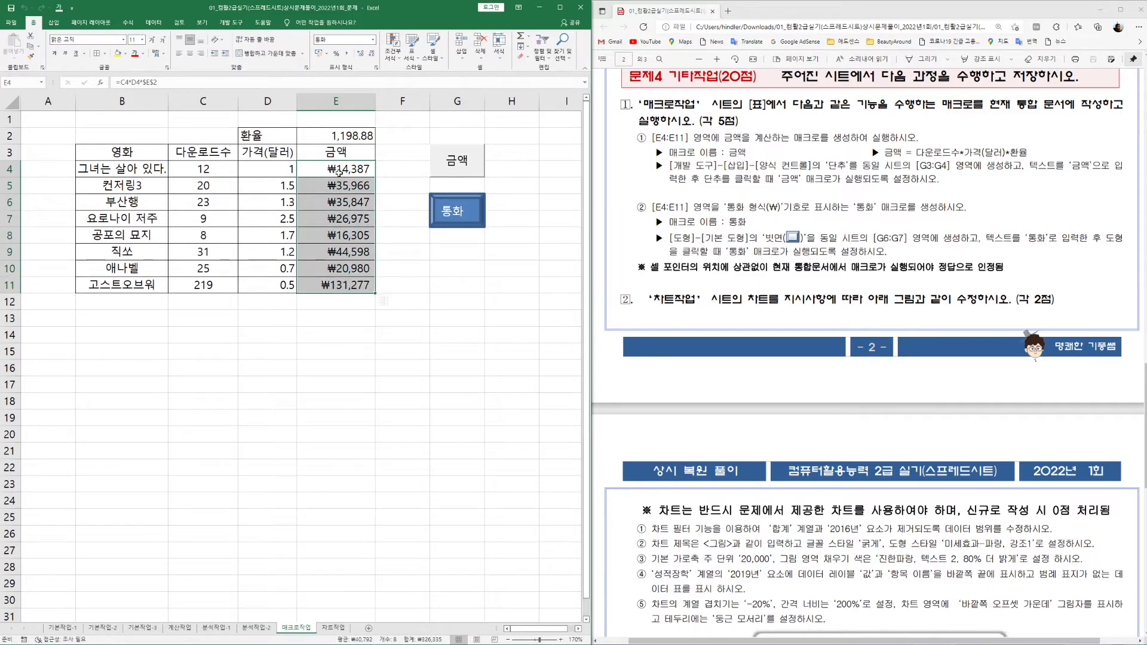
click(372, 41)
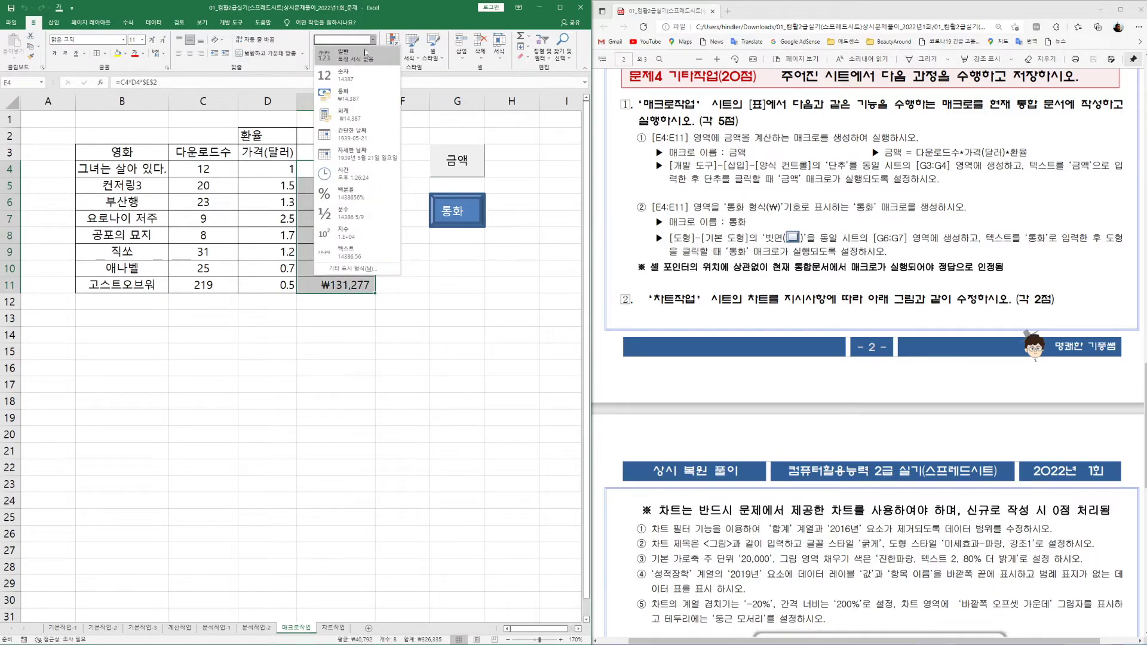
click(349, 59)
click(402, 318)
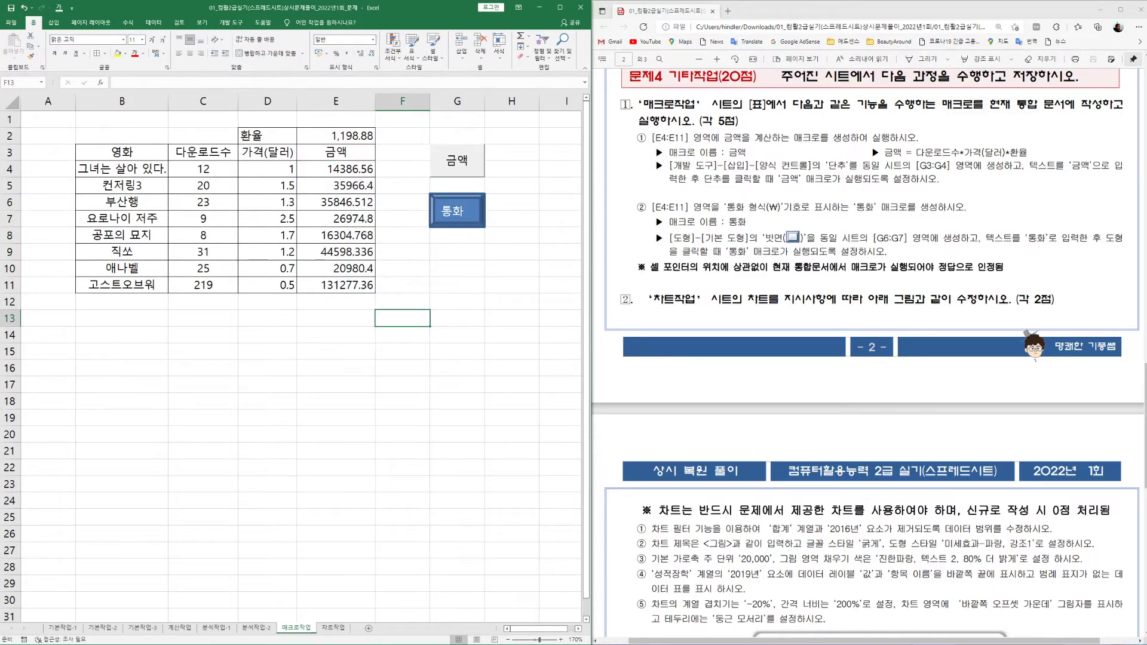
click(494, 281)
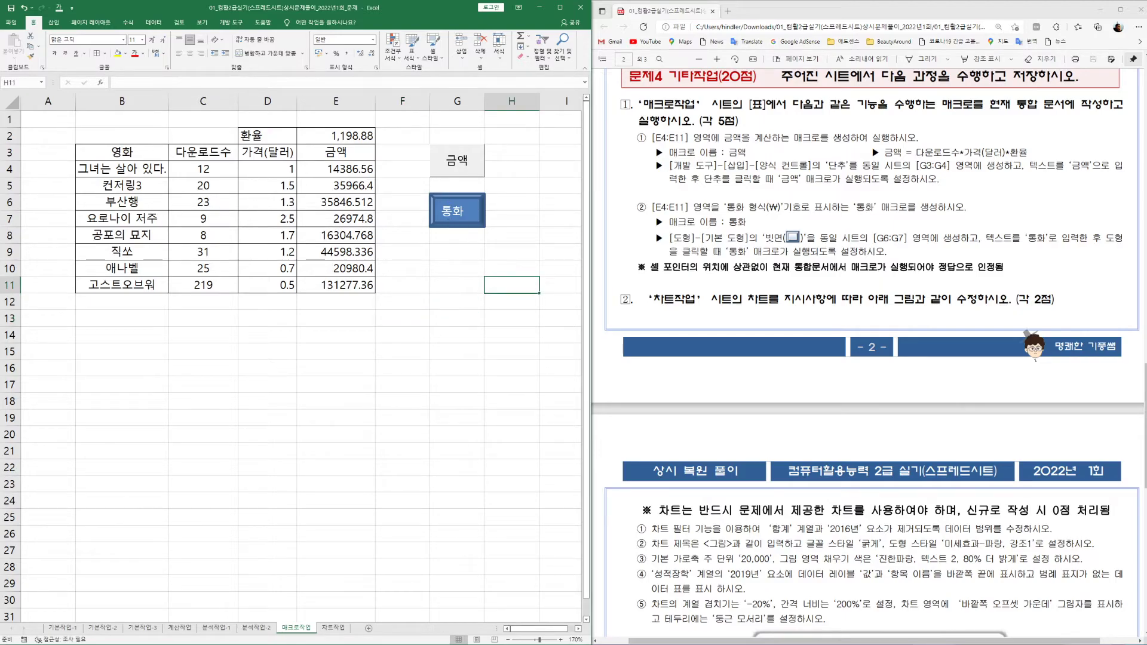
Assign the 통화 macro to the bevel shape and run the macro from that shape.
right_click(451, 204)
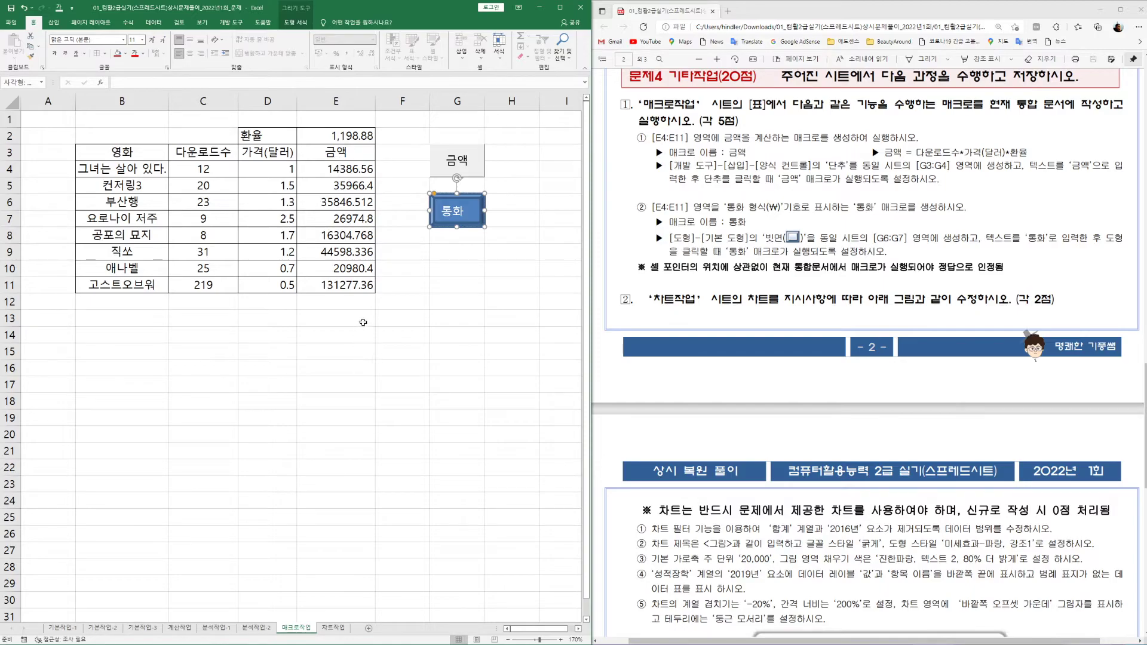
right_click(472, 218)
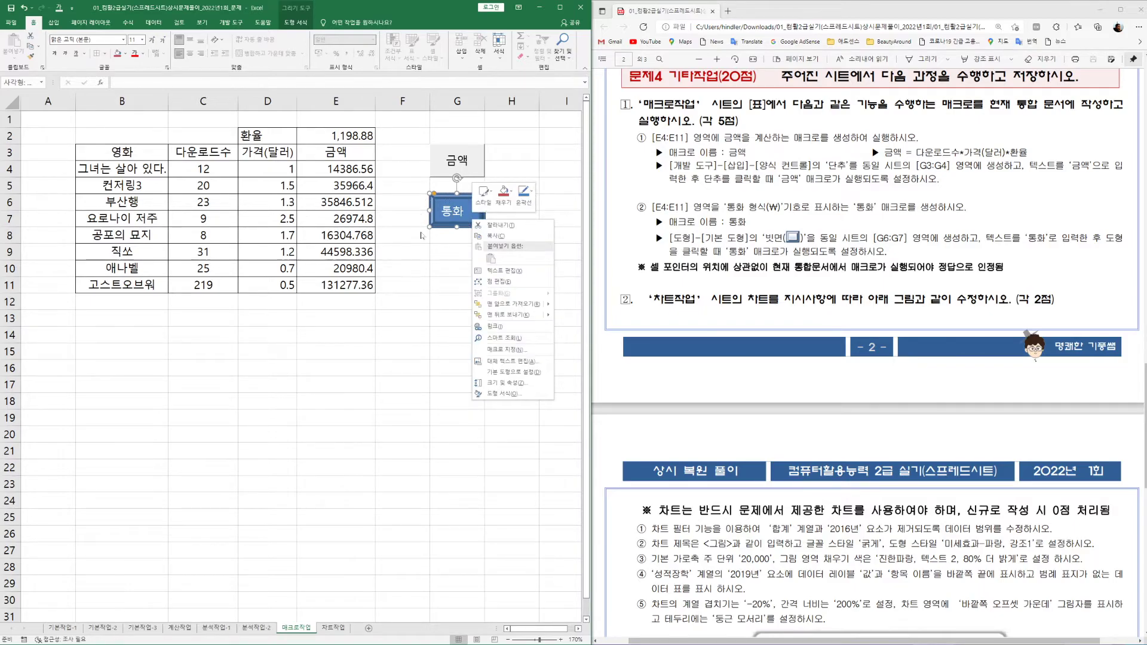
click(512, 351)
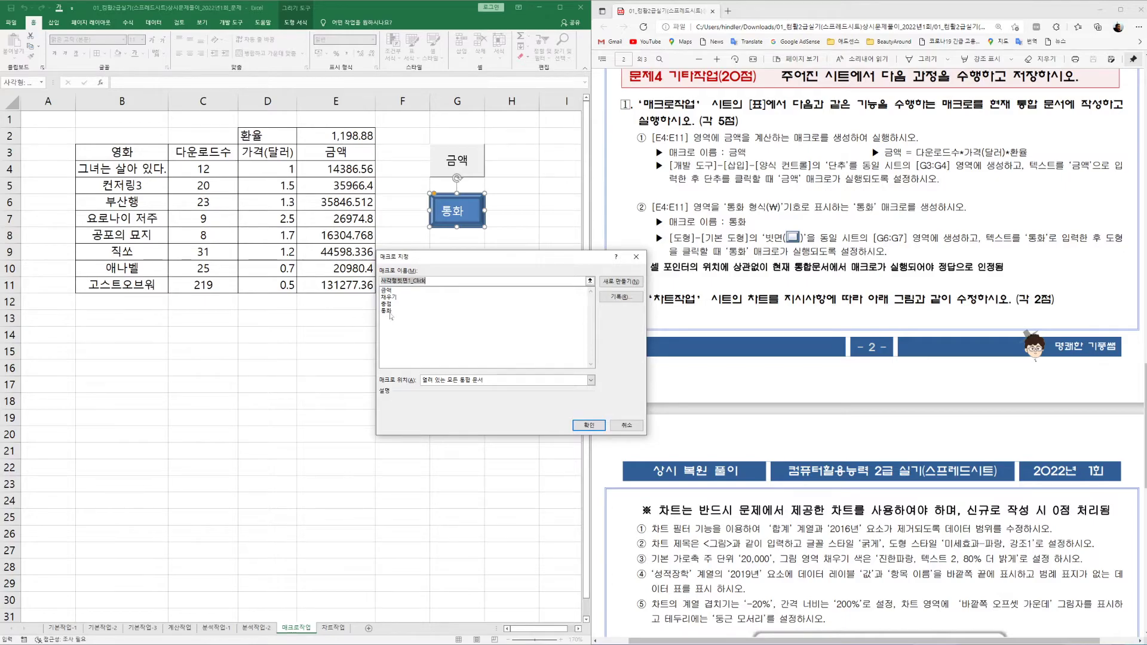
click(416, 310)
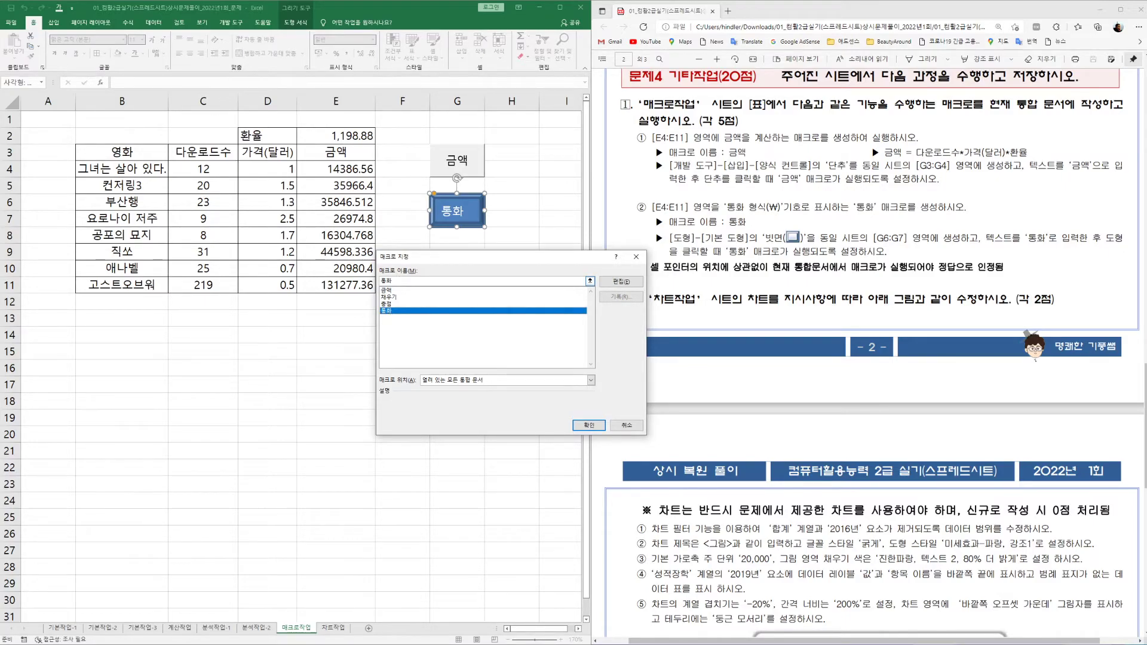
click(588, 425)
click(479, 291)
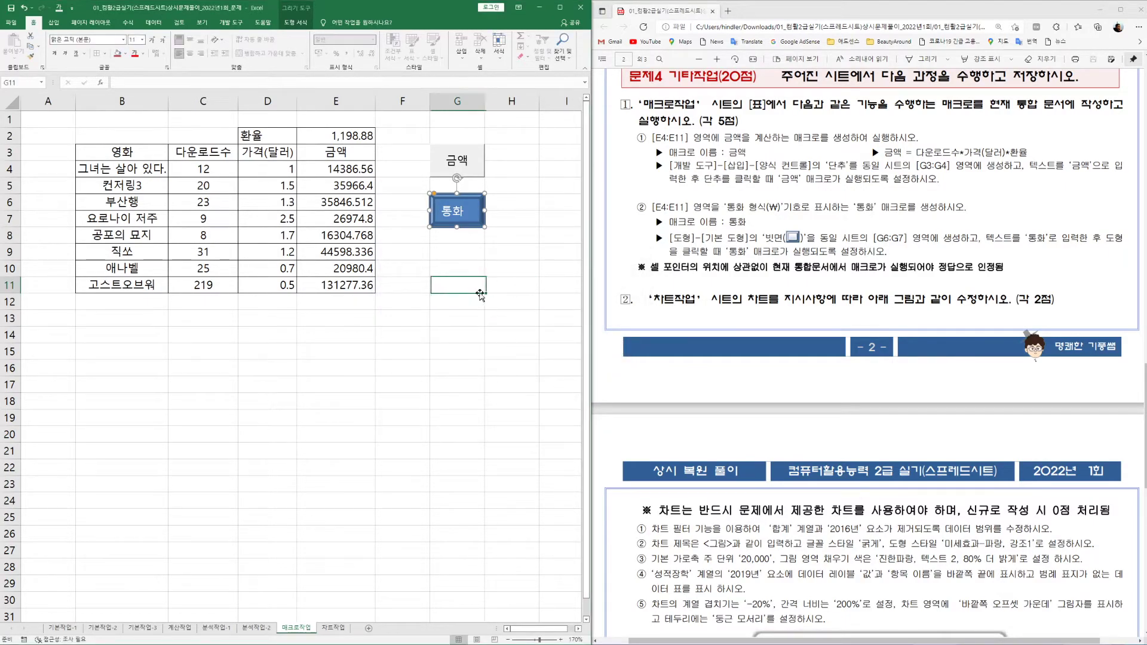
click(453, 217)
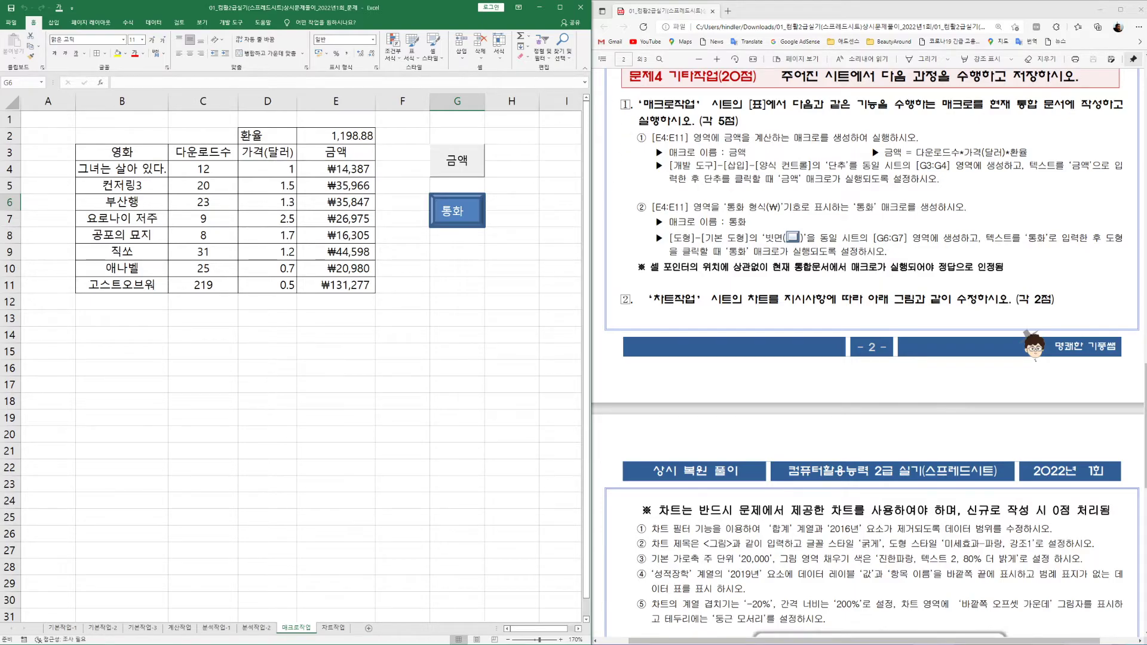
On the 차트작업 sheet, shrink the chart's data range to exclude the 합계 series and the 2016년 category.
scroll(743, 332, up, 6)
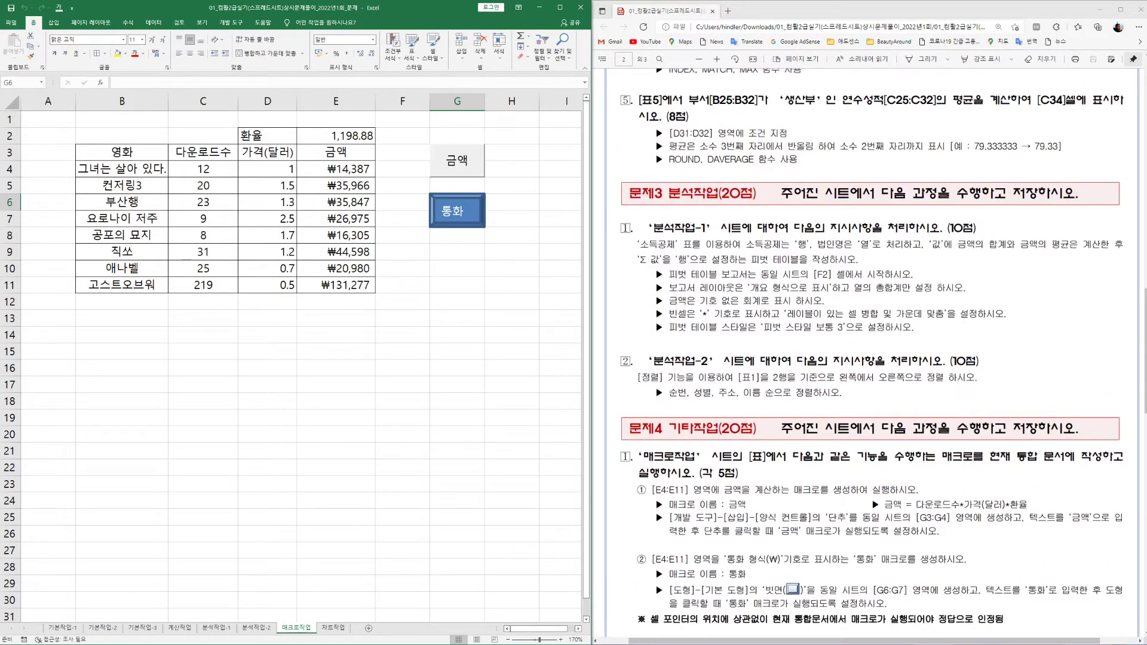
scroll(696, 446, down, 6)
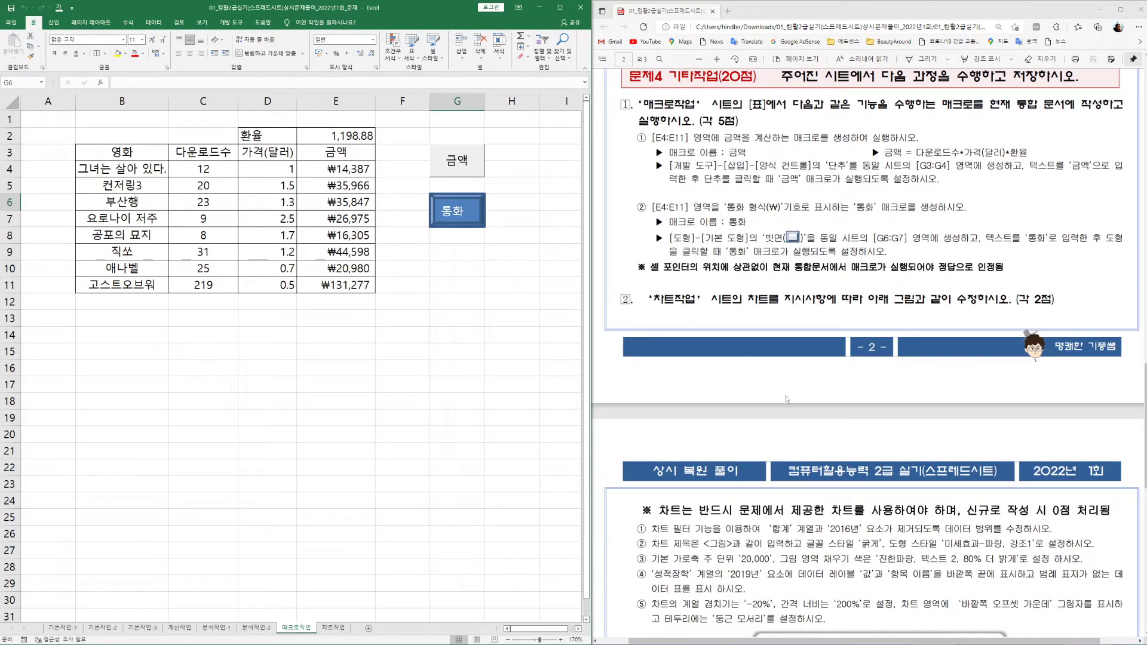
scroll(737, 434, down, 6)
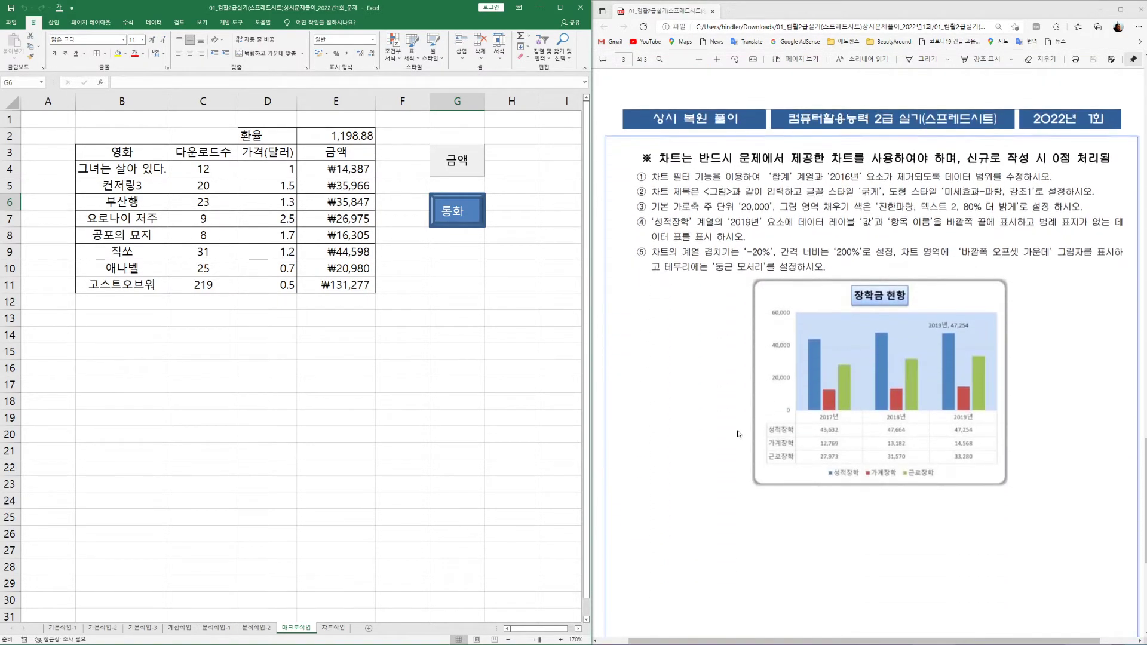
click(334, 628)
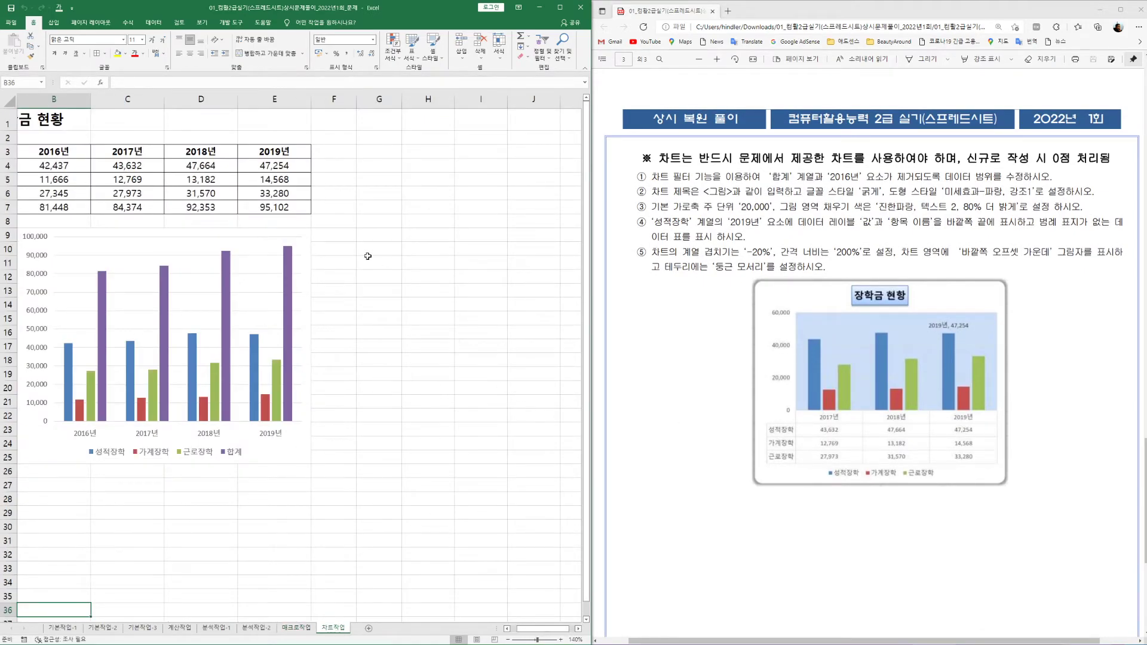
click(298, 249)
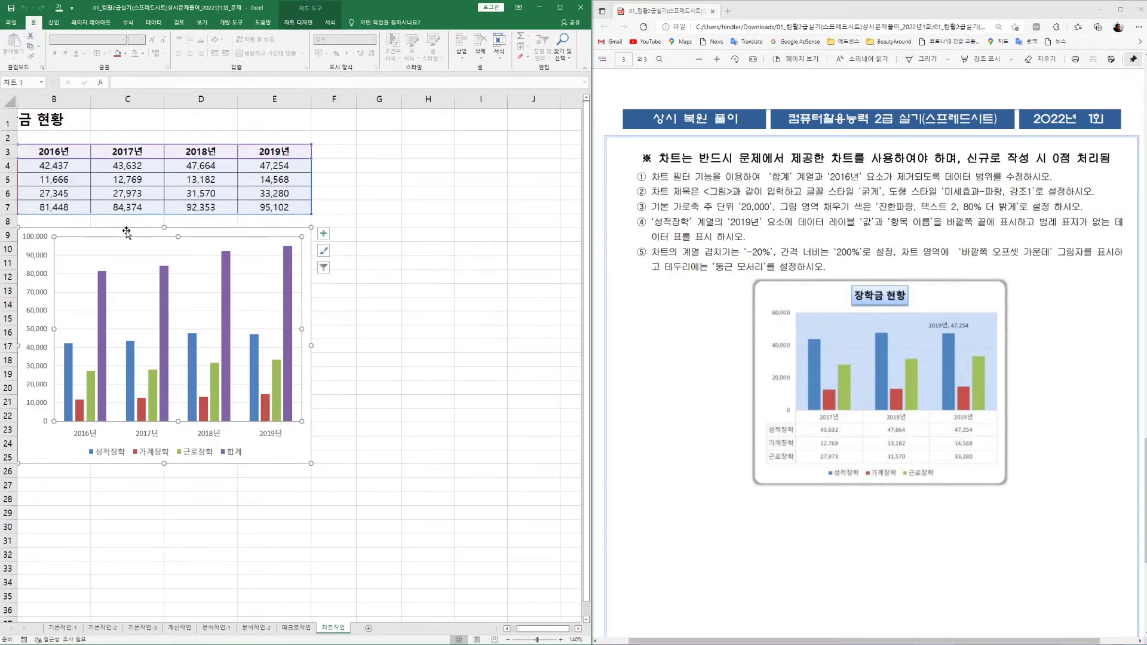
drag(520, 629, 513, 628)
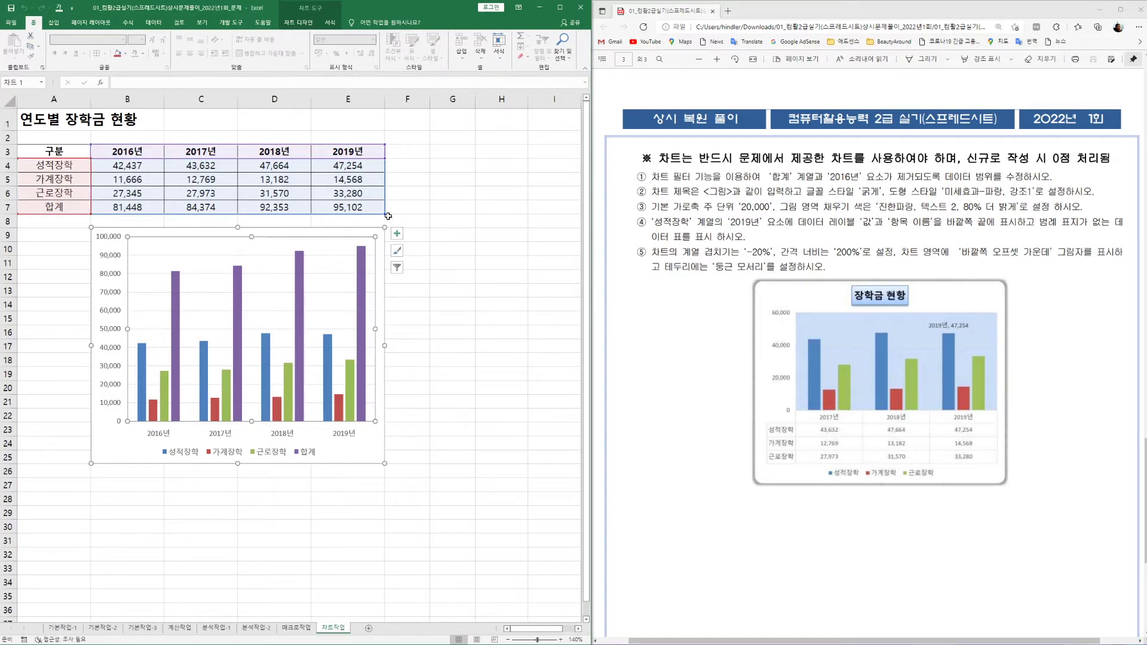
drag(388, 218, 369, 202)
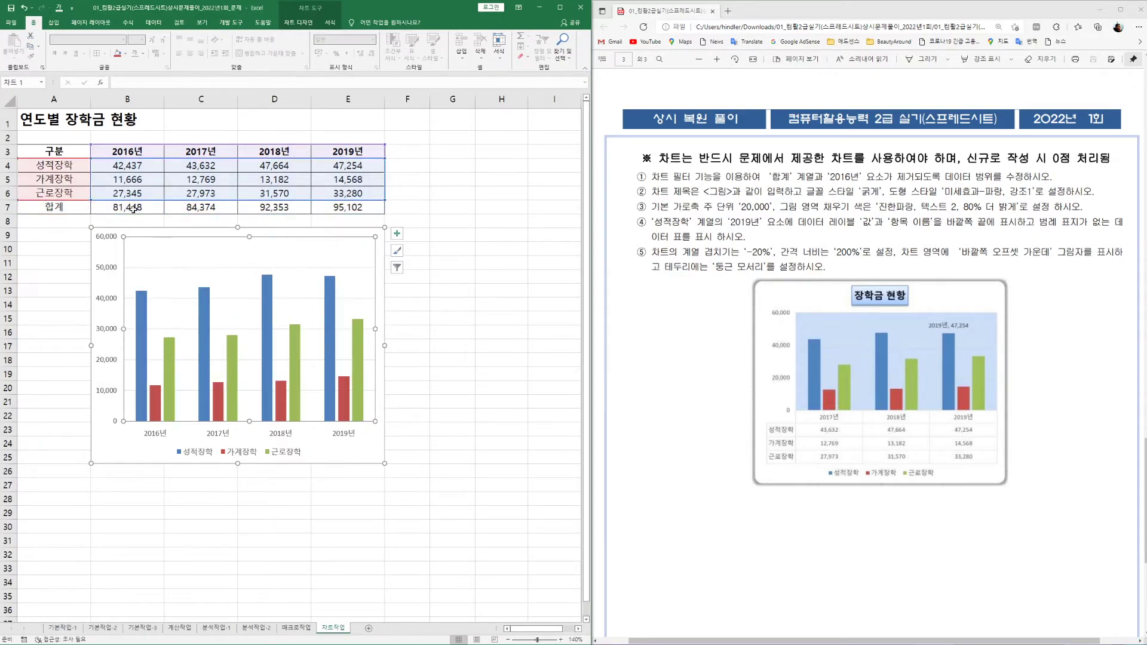
drag(91, 198, 164, 201)
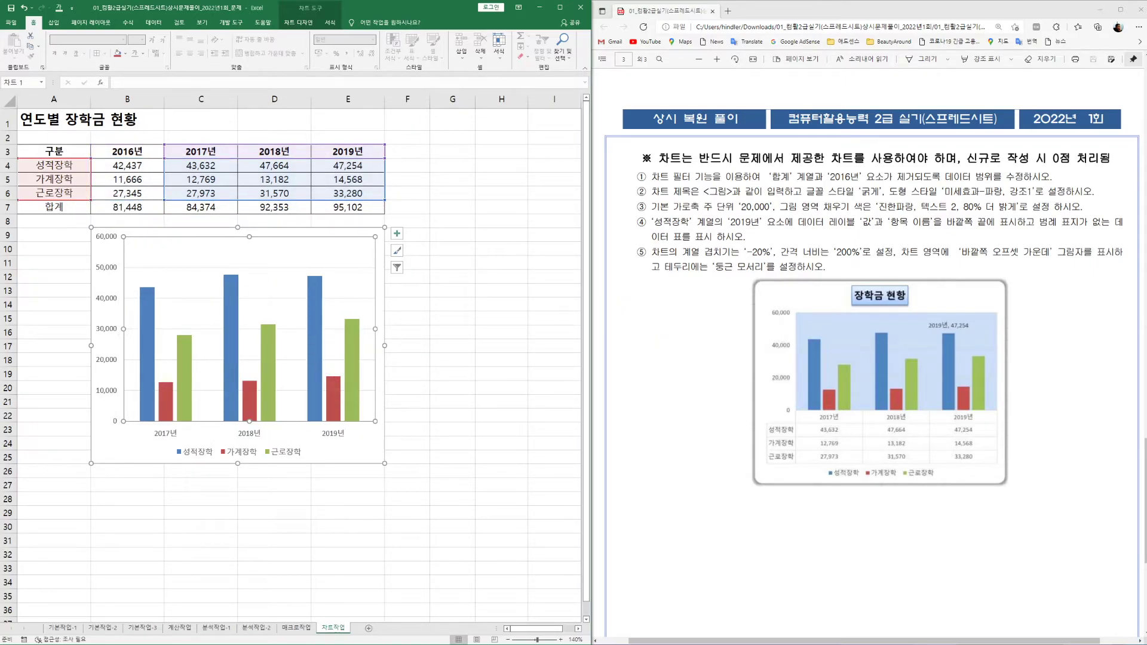
Add a chart title above the chart with the text 장학금 현황.
click(367, 445)
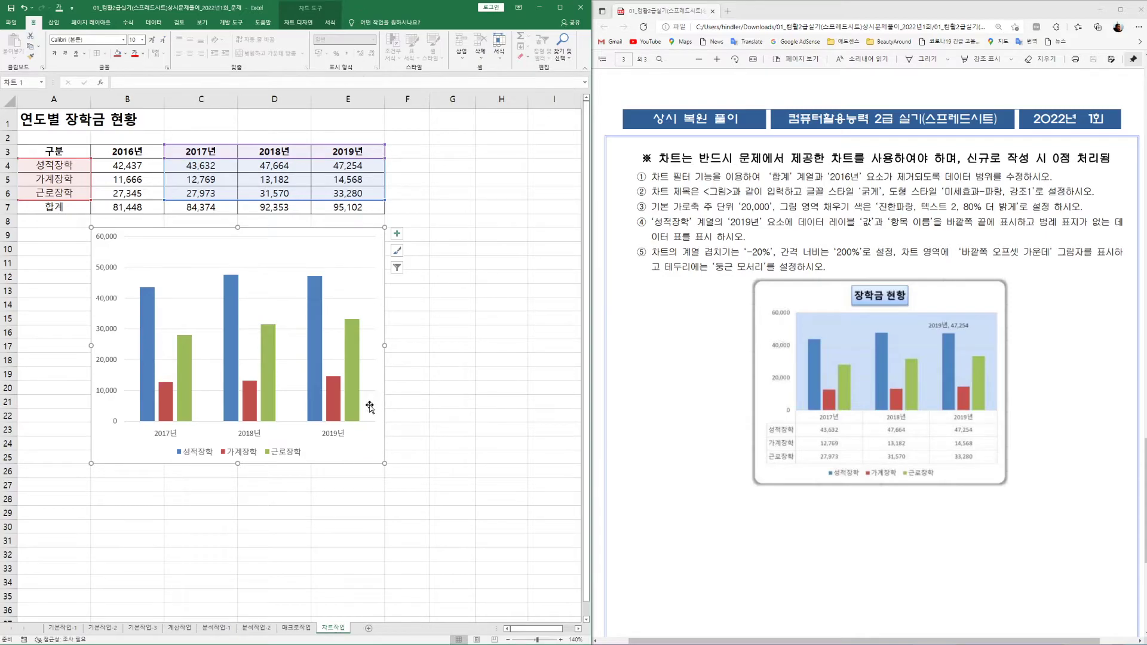
click(300, 23)
click(12, 57)
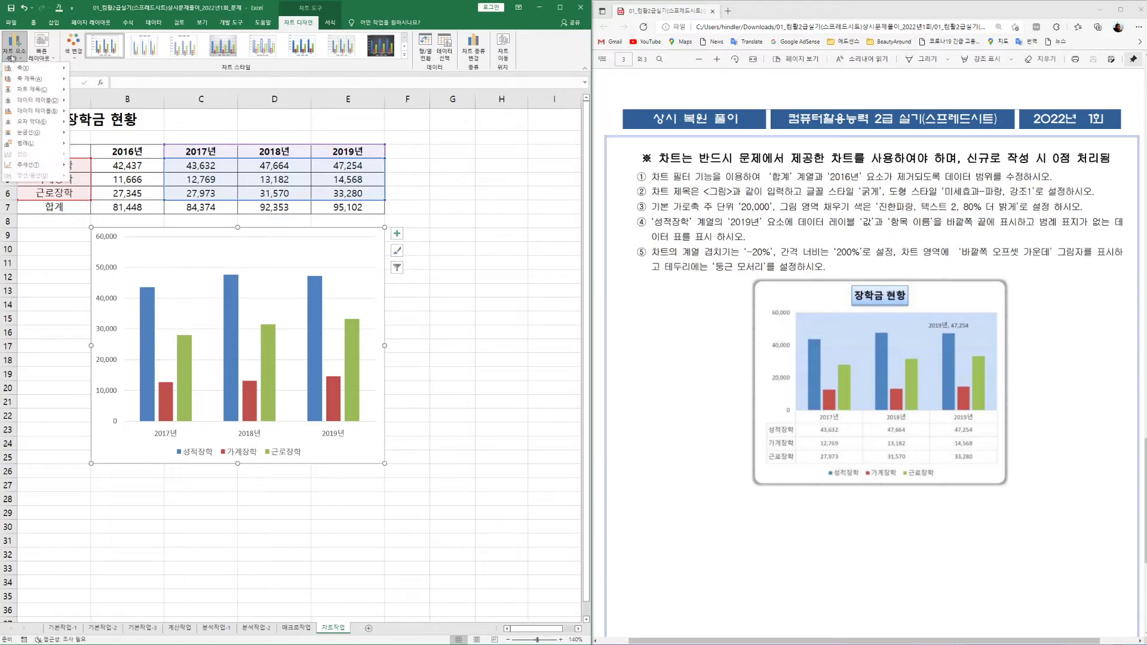
mouse_move(36, 92)
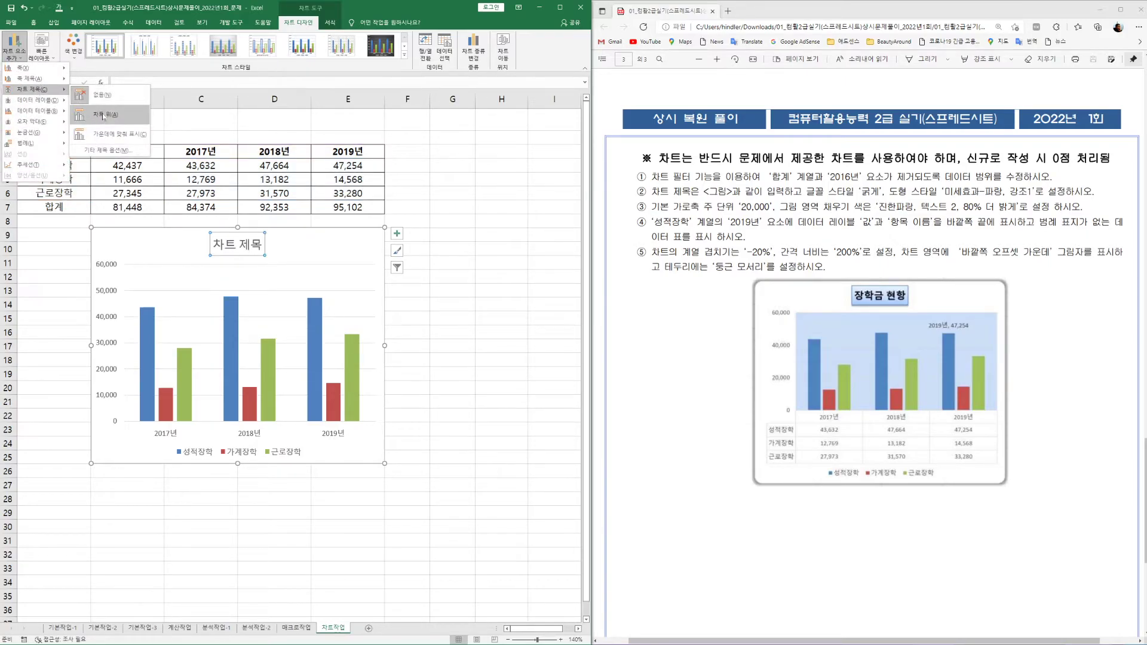
click(103, 115)
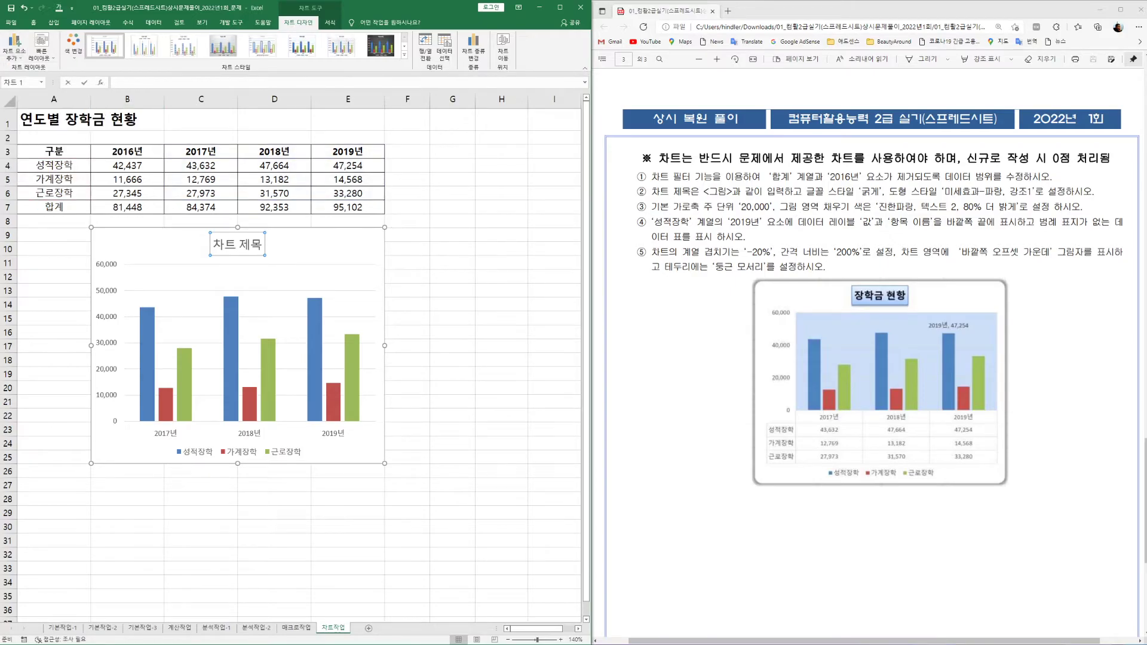
text(장학금 현황)
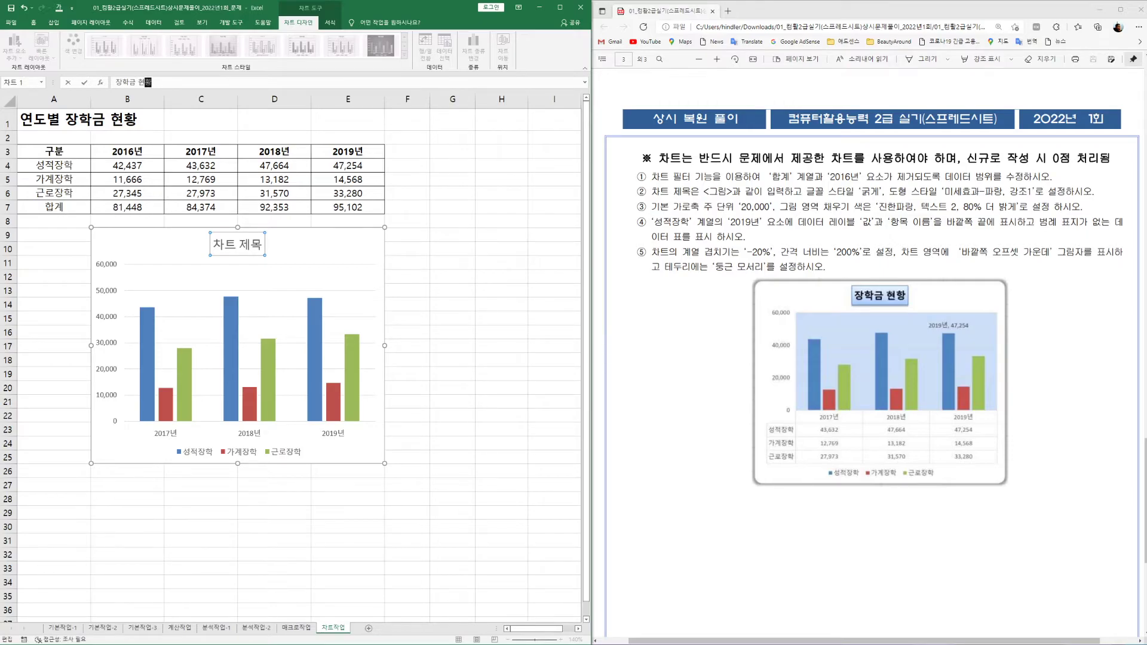
key(Return)
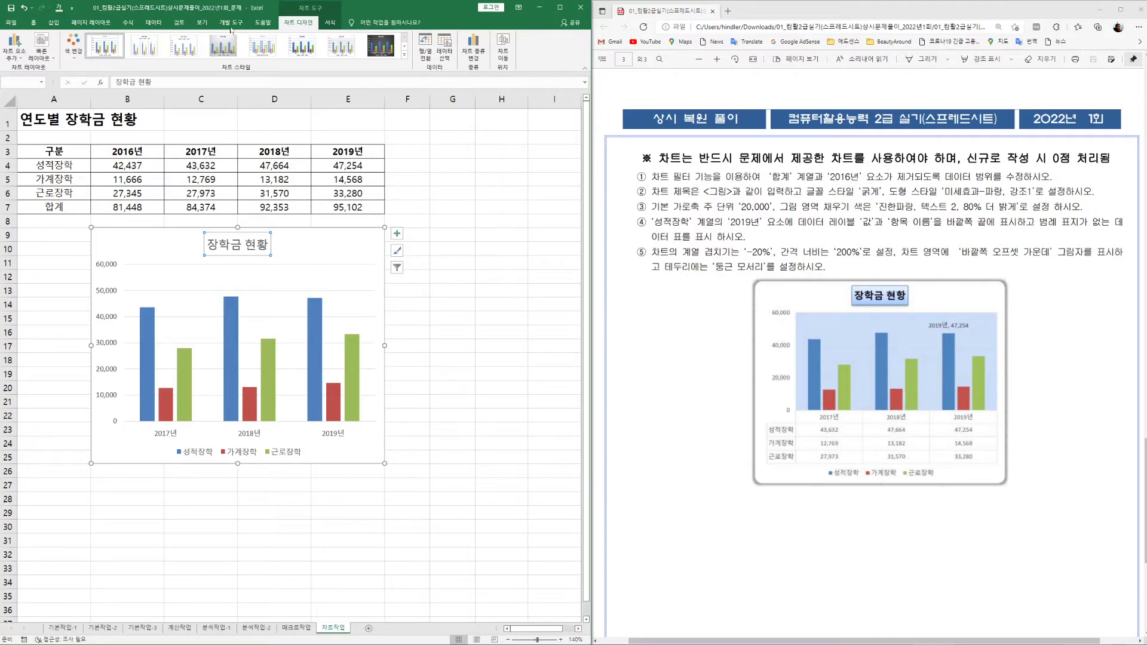
Give the chart title the shape style 미세효과-파랑, 강조1 and make its text bold.
click(331, 23)
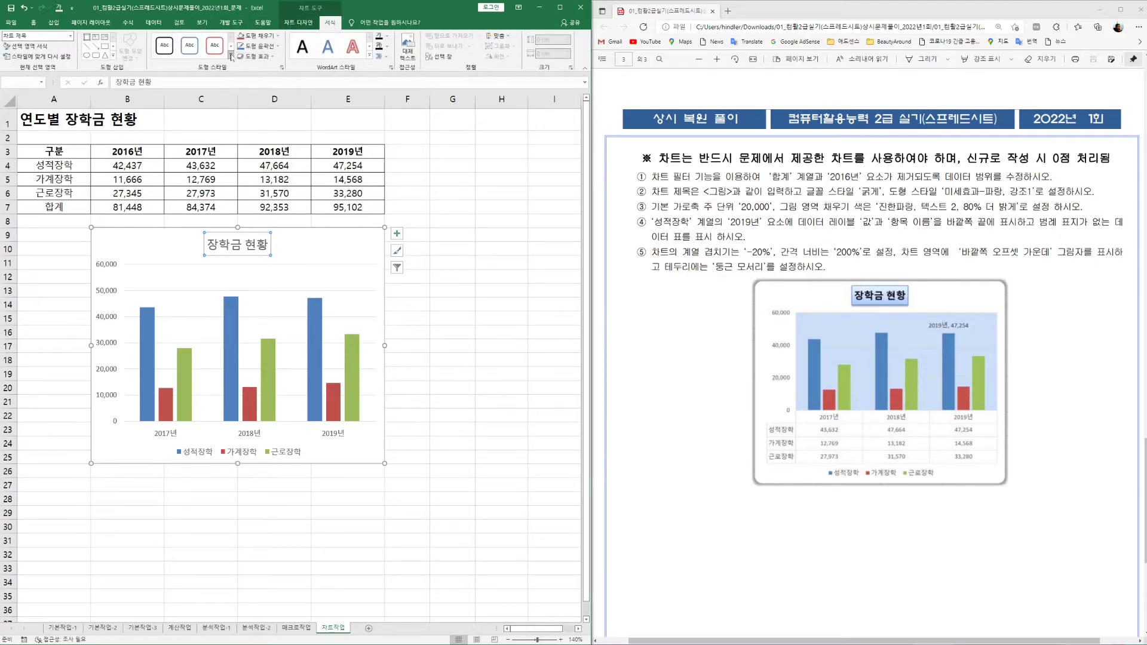
click(286, 58)
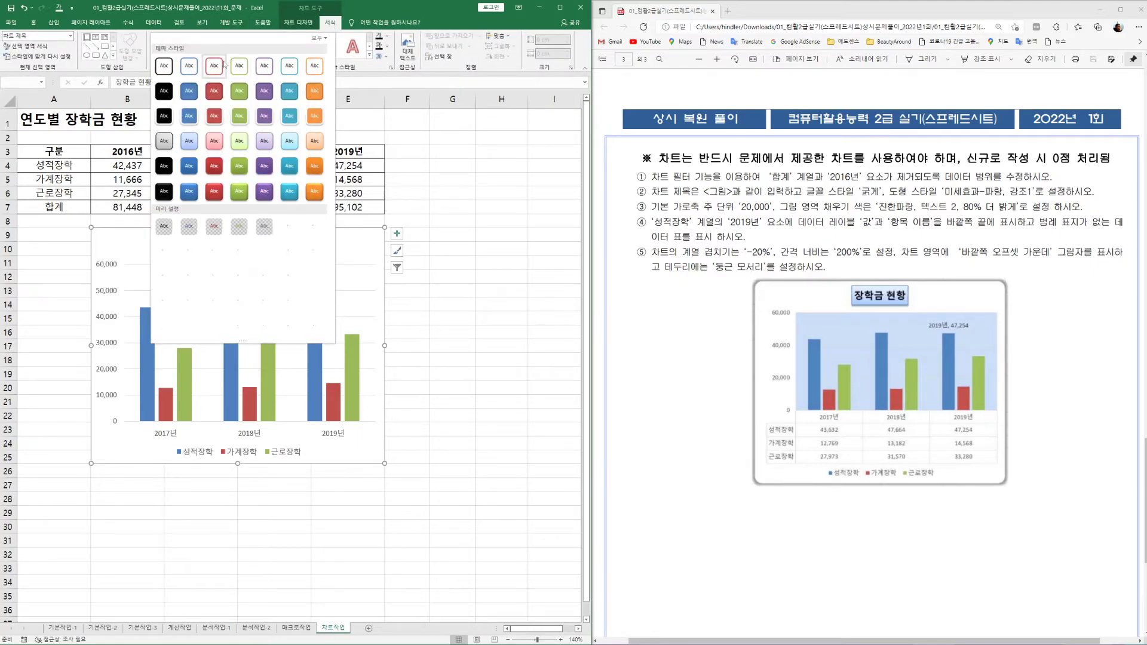
click(190, 141)
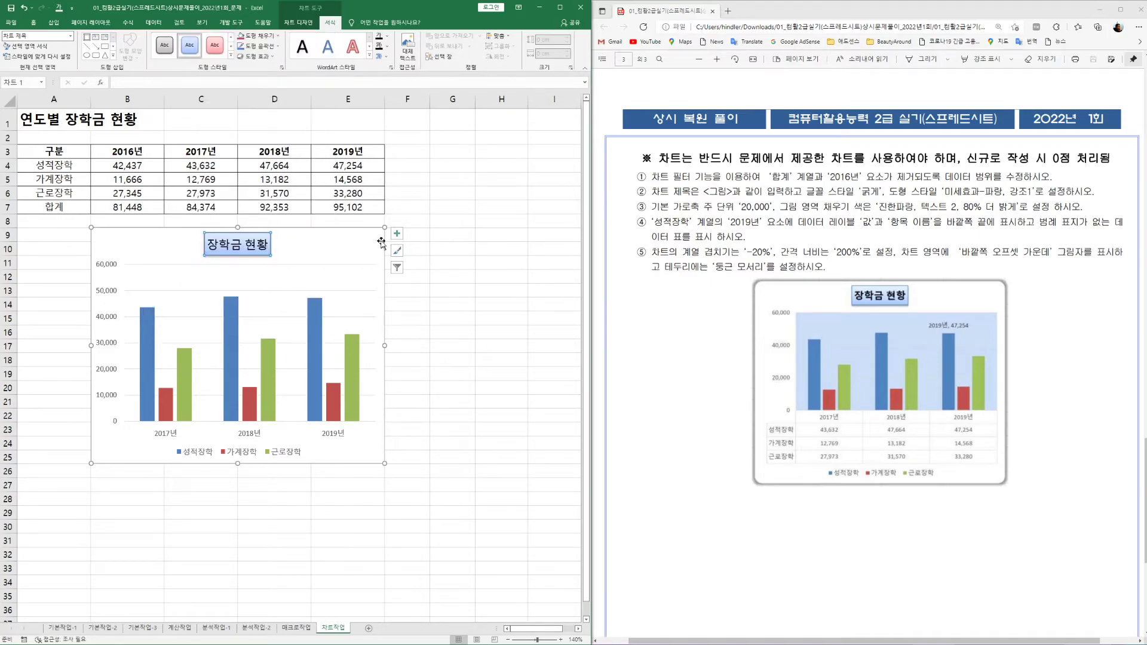
click(468, 274)
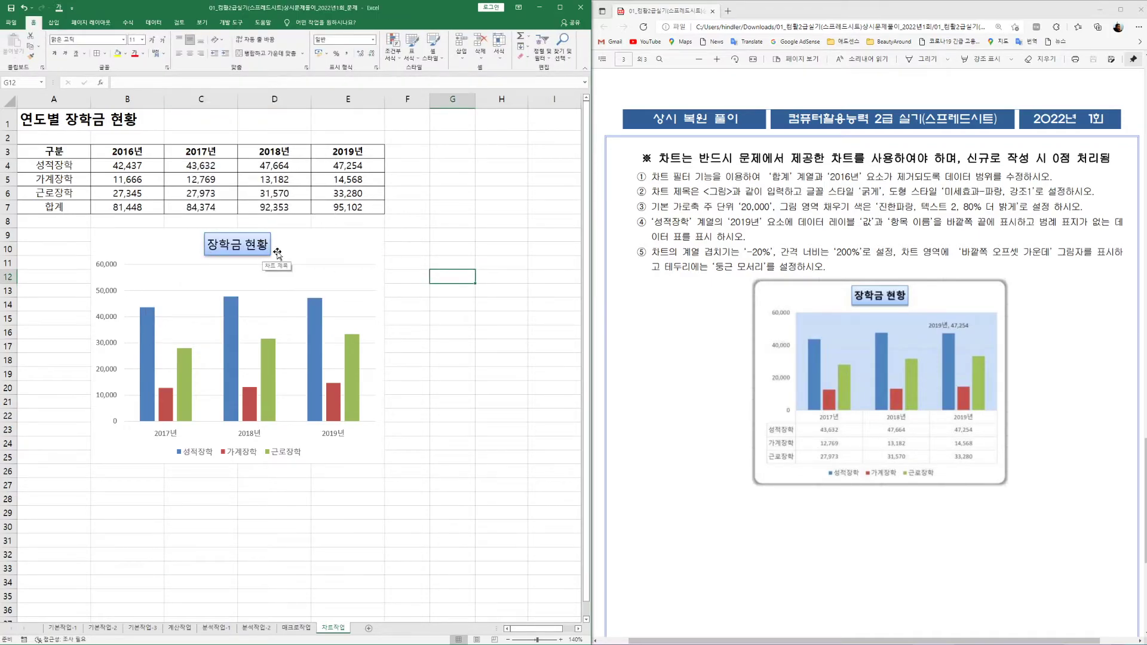
click(257, 251)
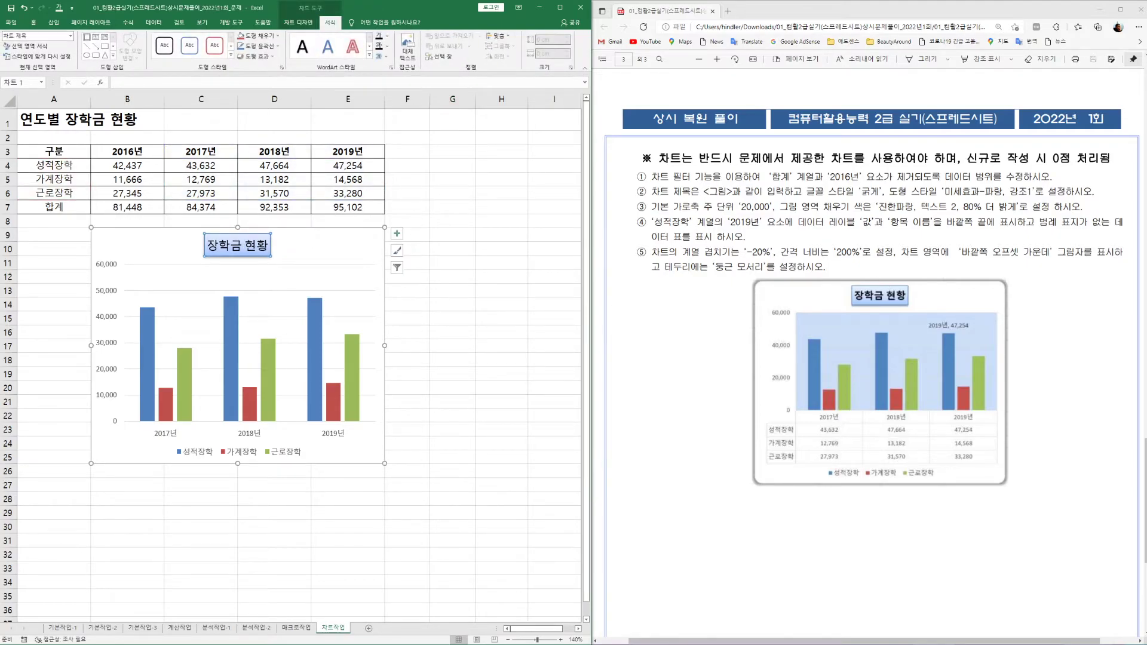
click(33, 22)
click(55, 53)
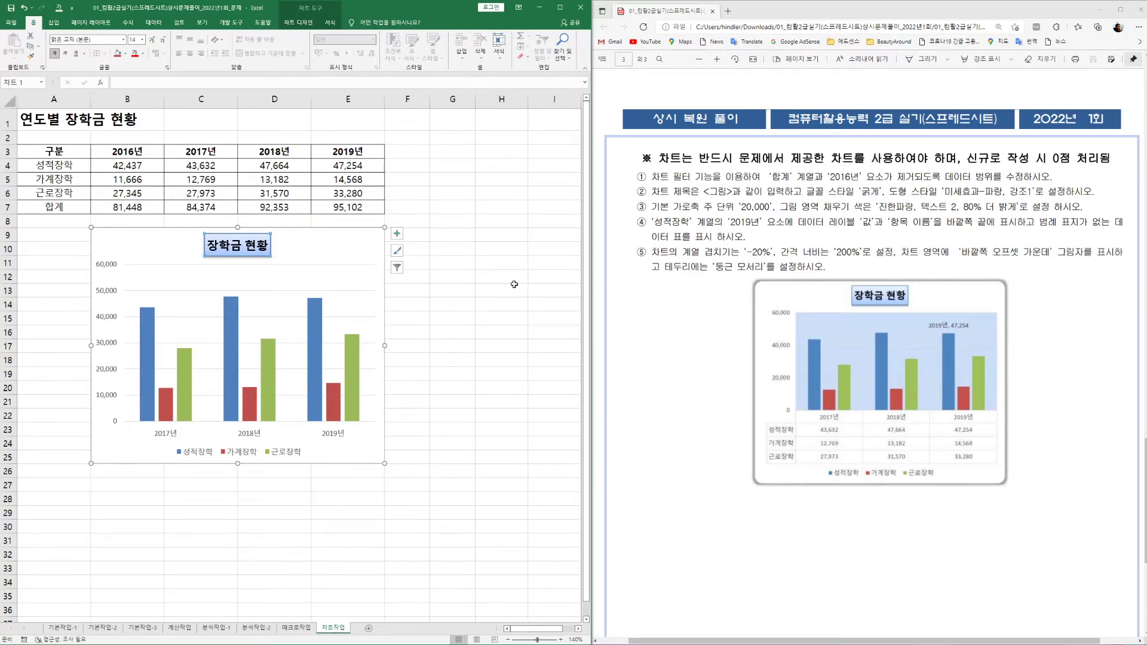
click(463, 265)
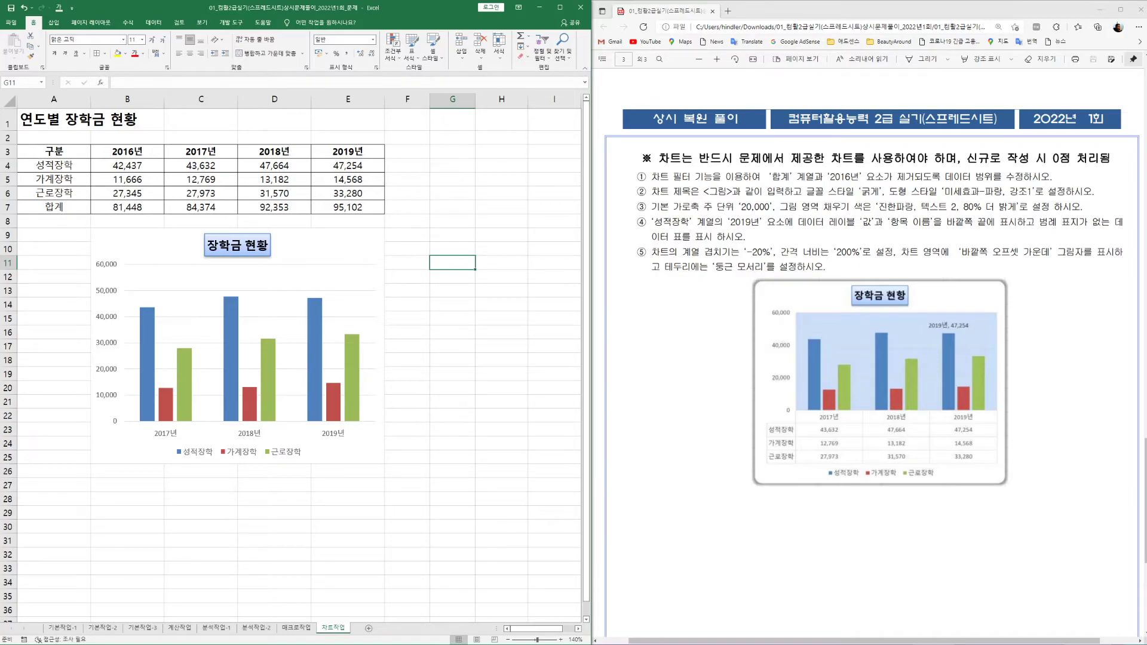
Set the major unit of the chart's vertical value axis to 20000.
double_click(106, 345)
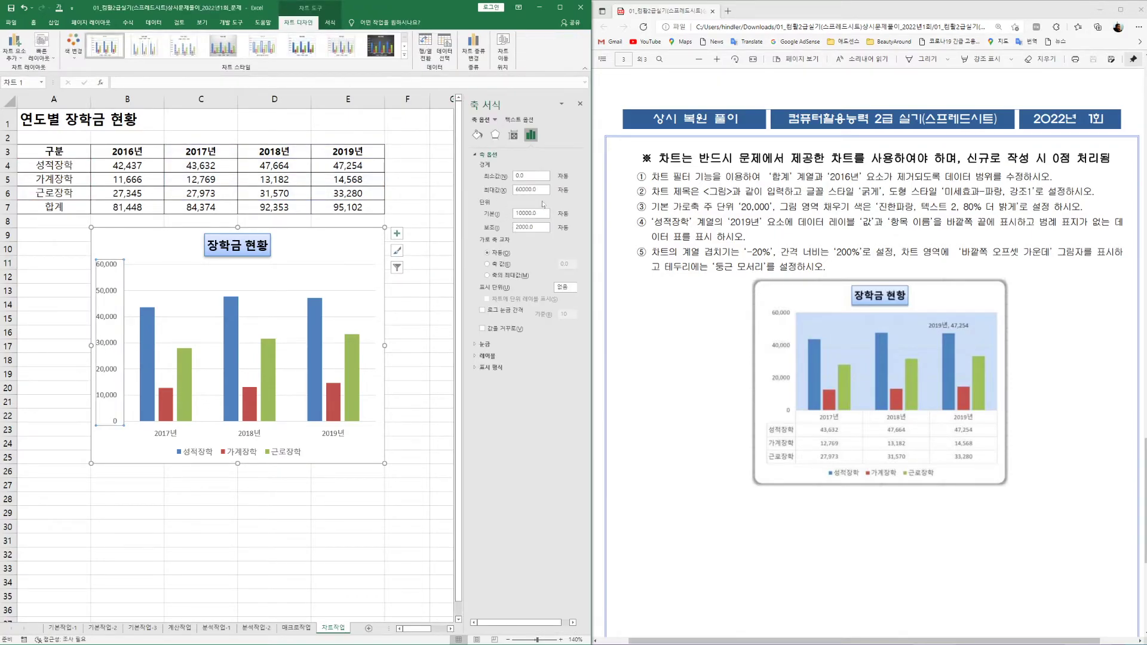
double_click(526, 214)
text(2)
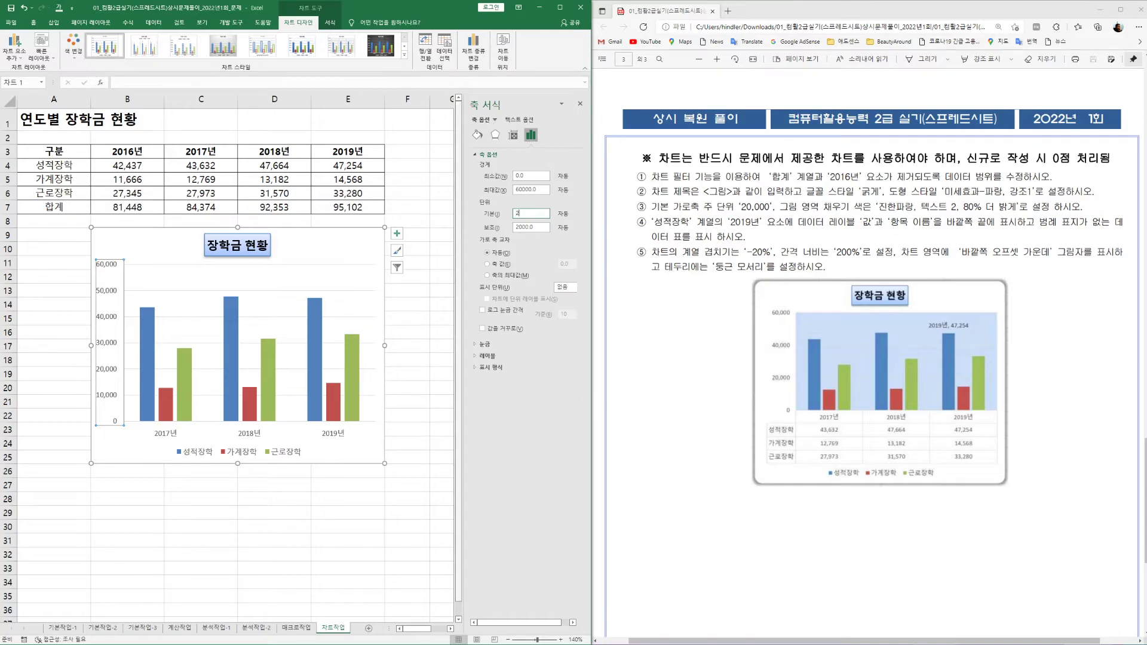
text(0000)
click(441, 318)
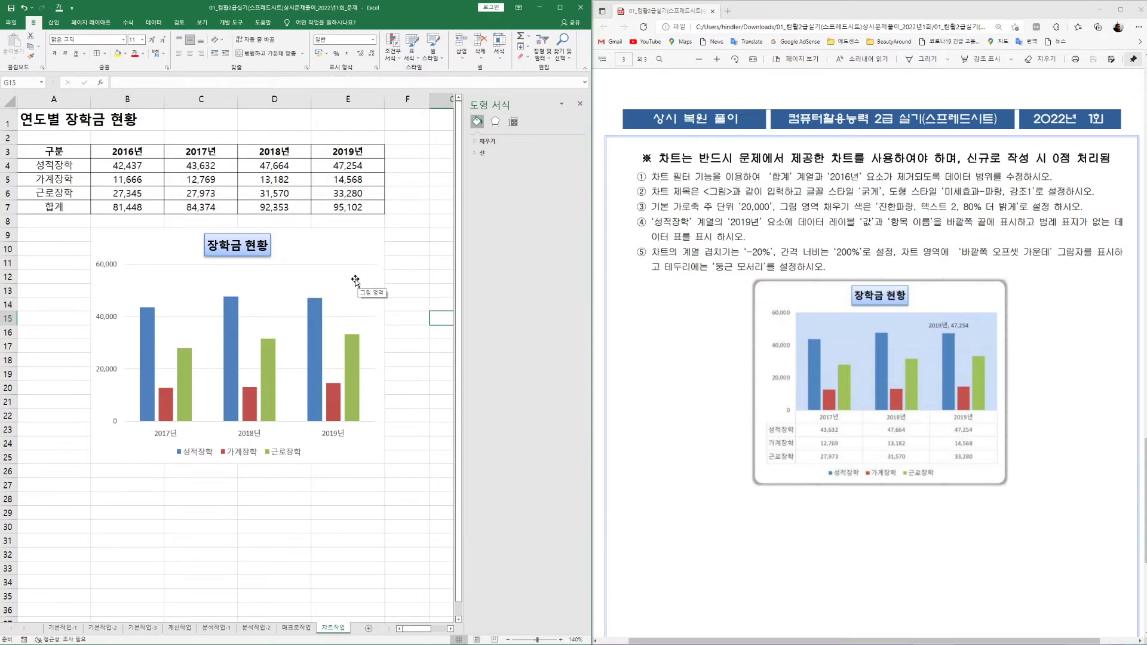
Fill the chart's plot area with the theme colour 진한 파랑, 텍스트 2, 80% 더 밝게.
click(352, 280)
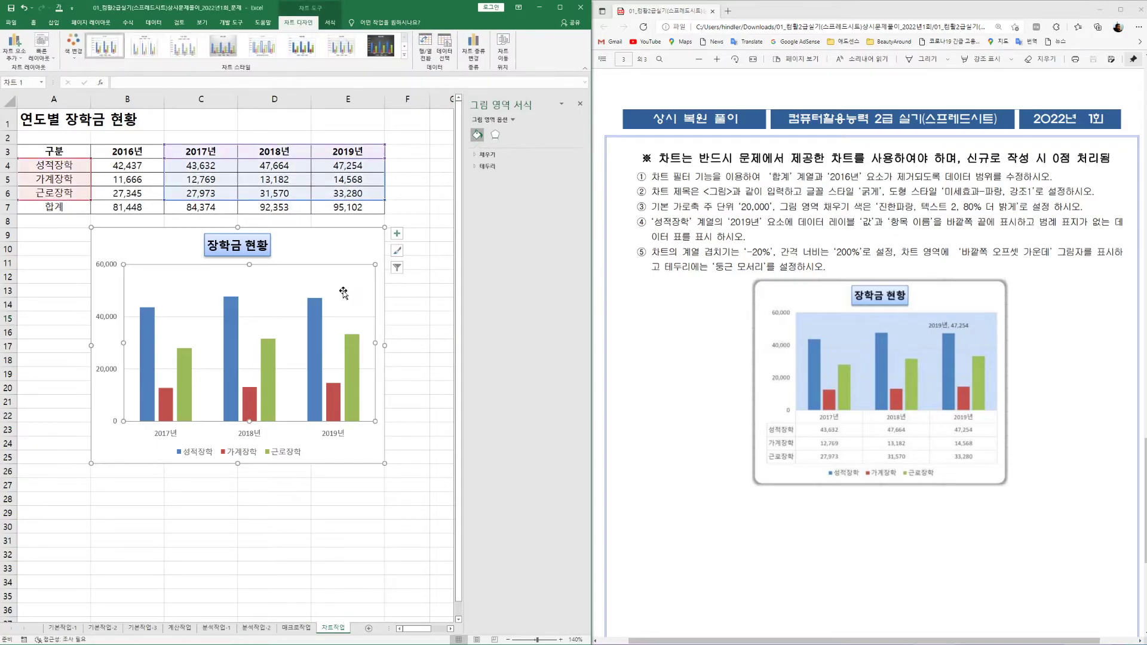
click(331, 23)
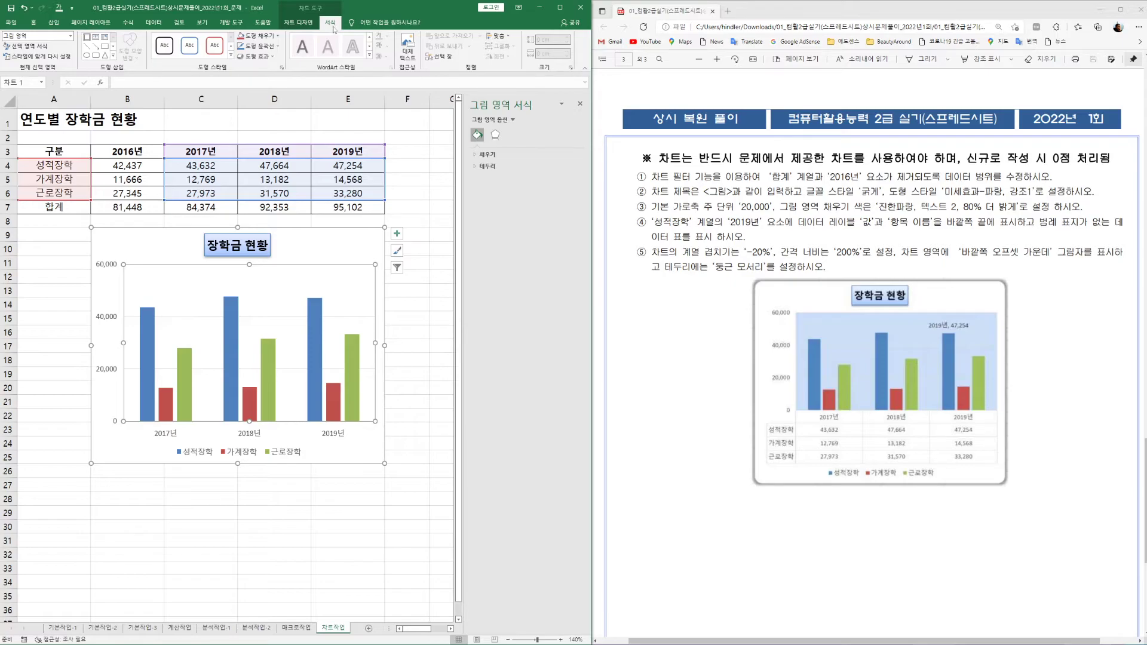
click(276, 37)
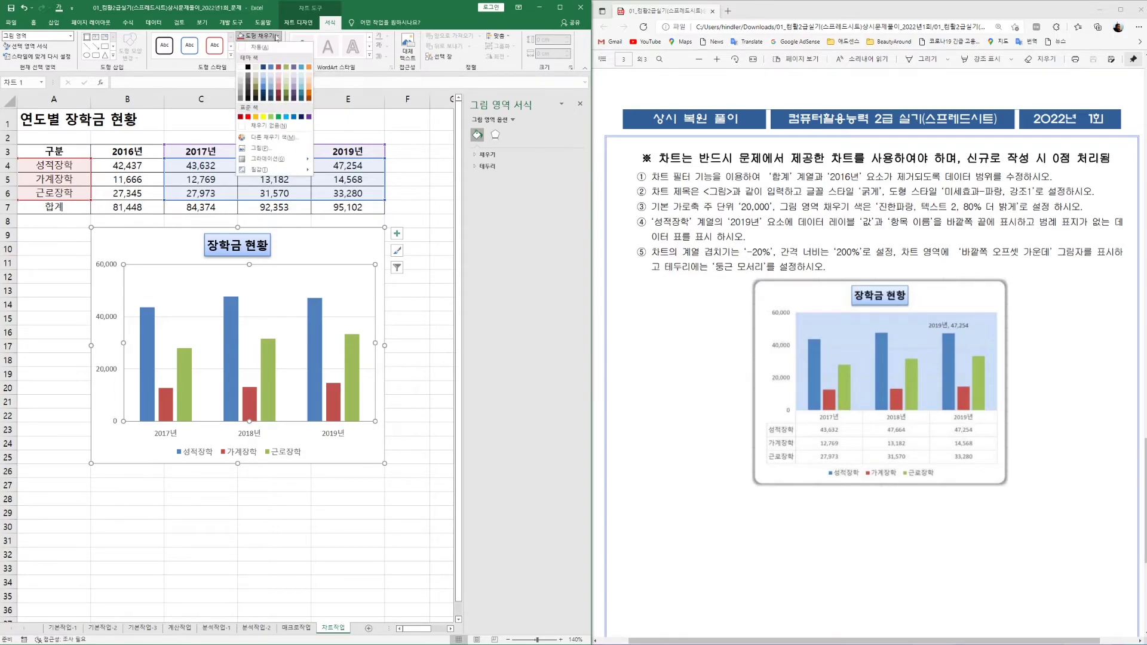
click(265, 79)
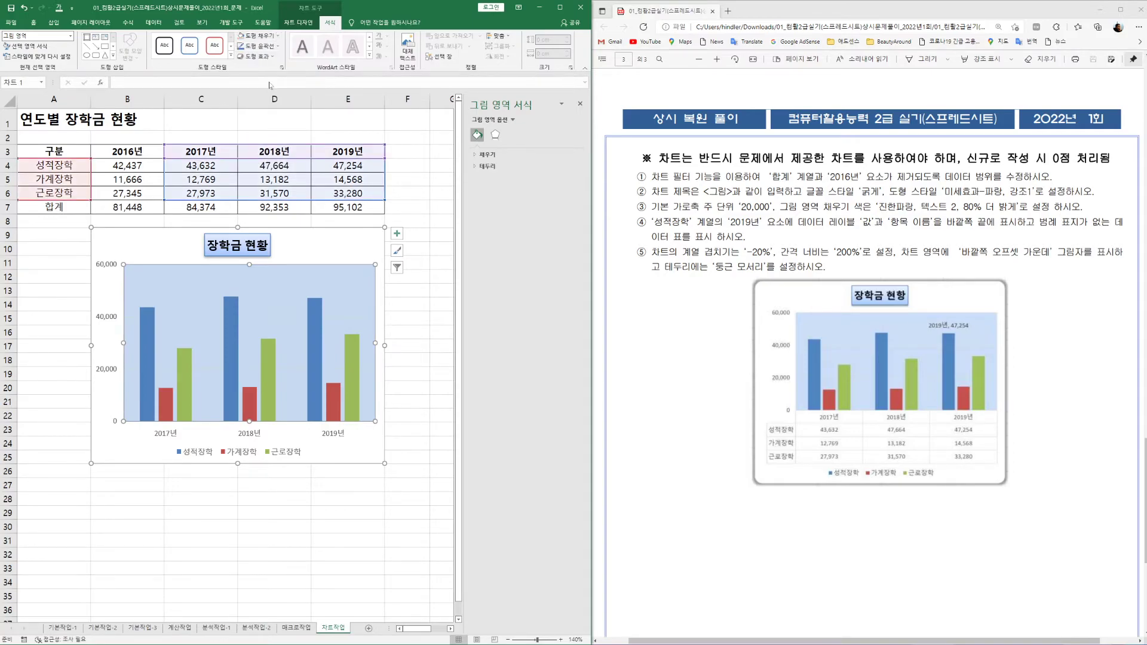
click(278, 37)
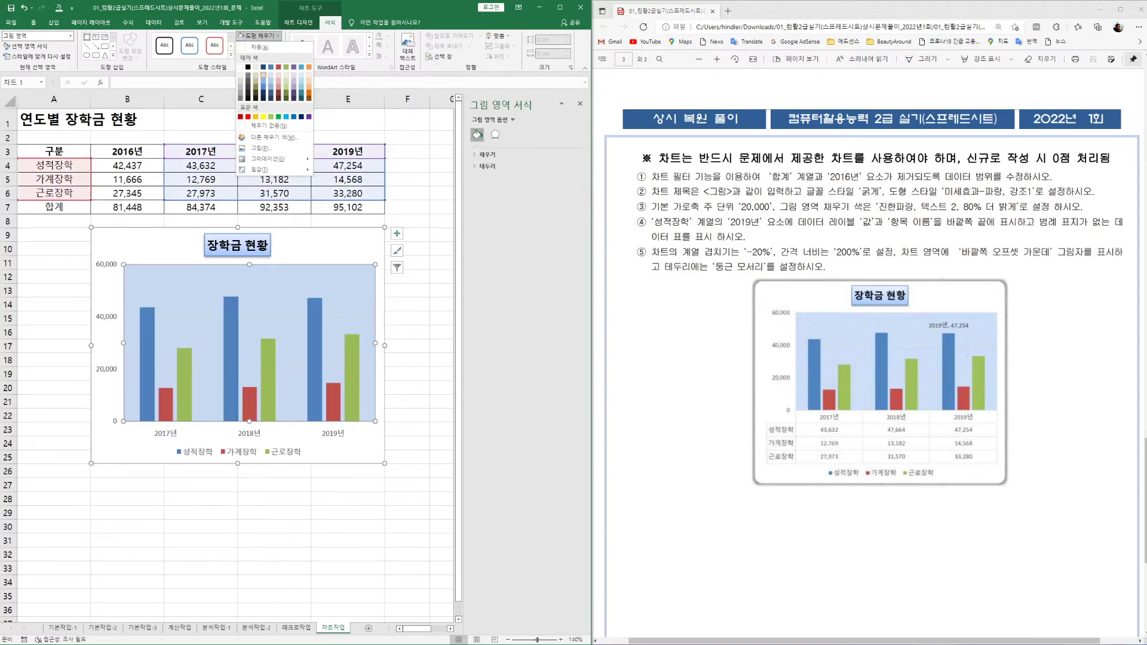
click(263, 75)
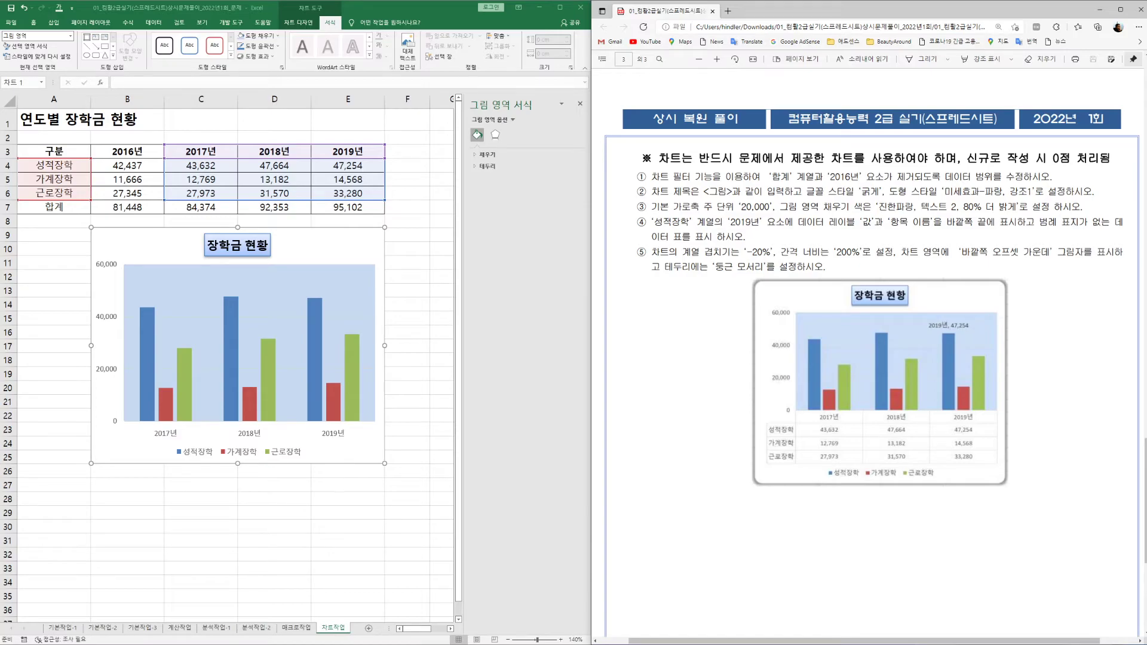
Add a data label at the outside end of the 2019년 column in the 성적장학 series only.
click(316, 369)
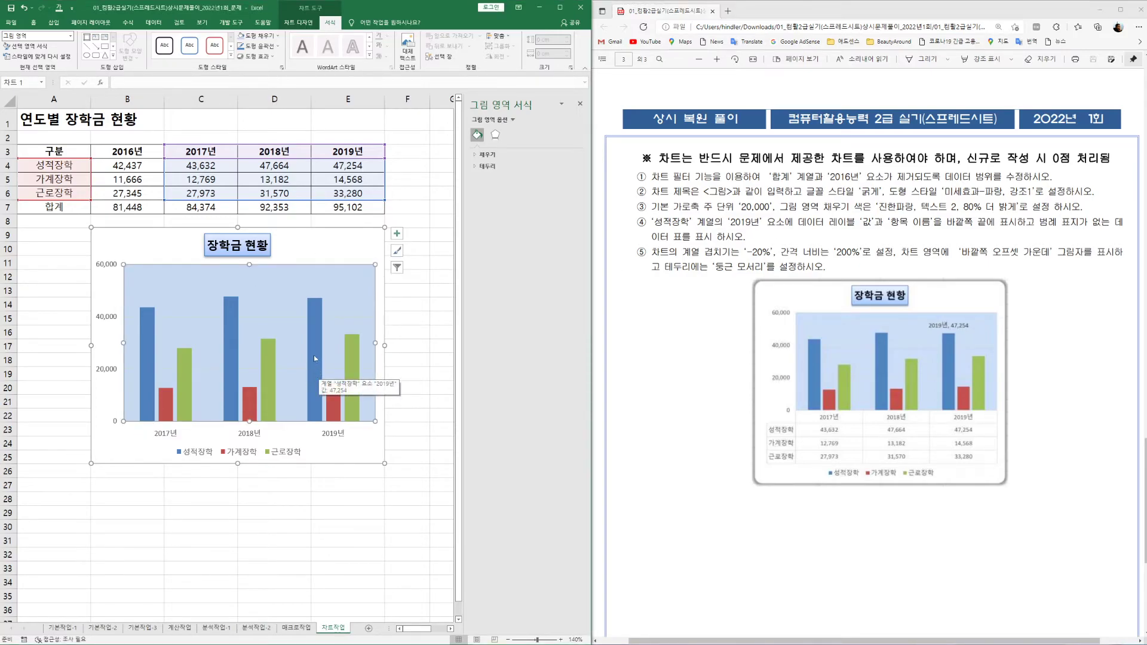
click(314, 356)
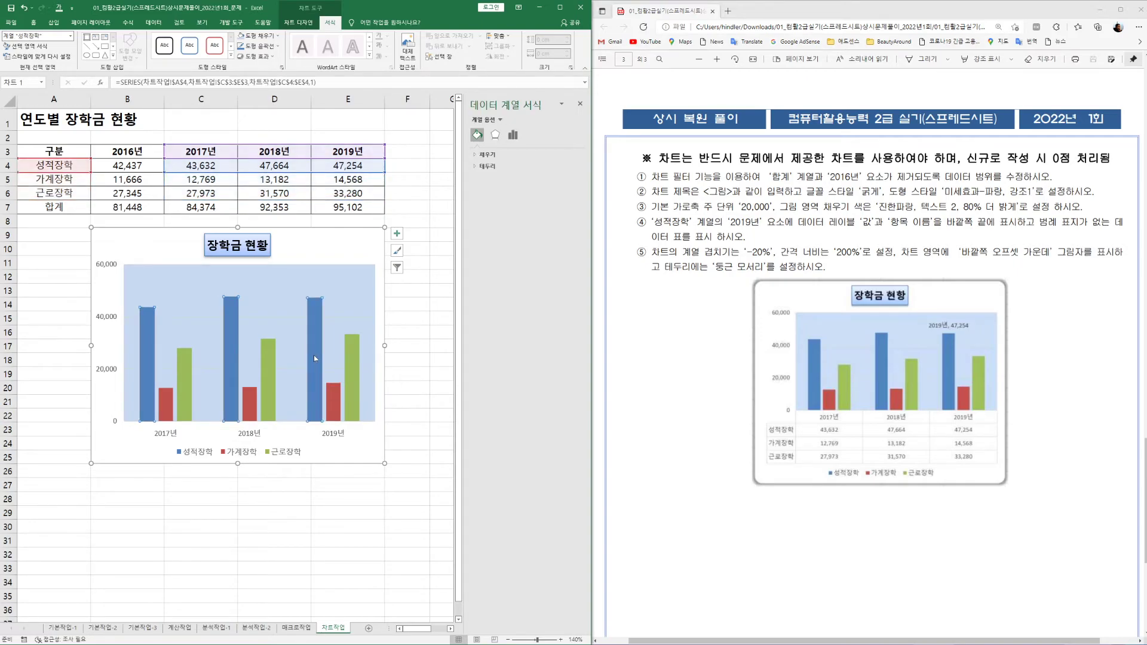
click(313, 356)
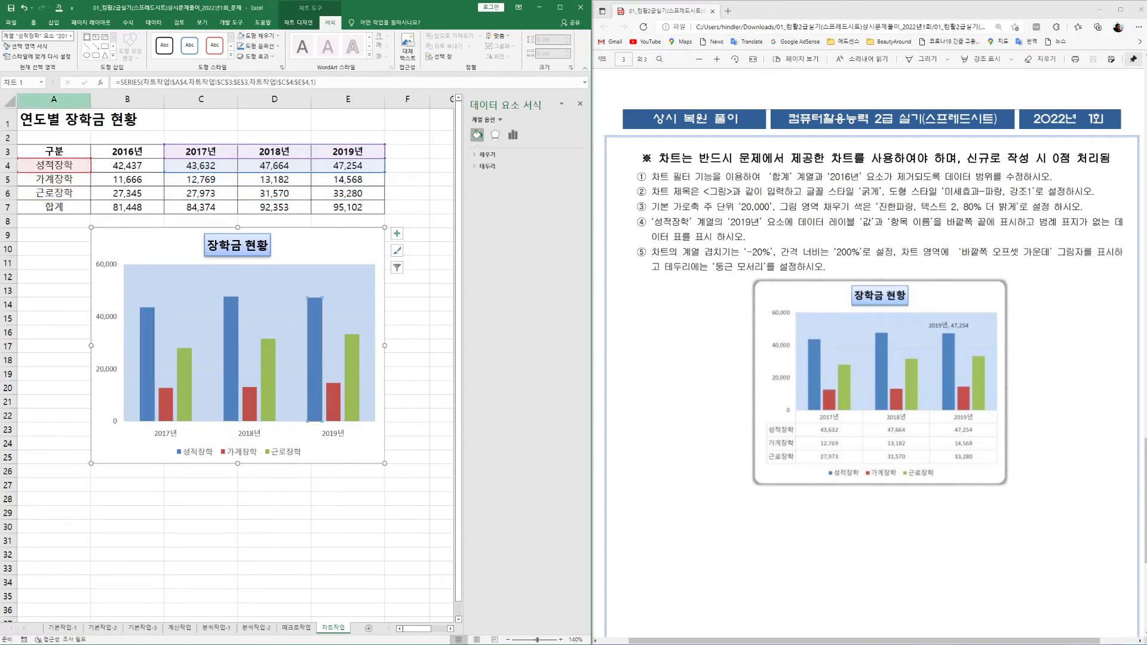
click(298, 23)
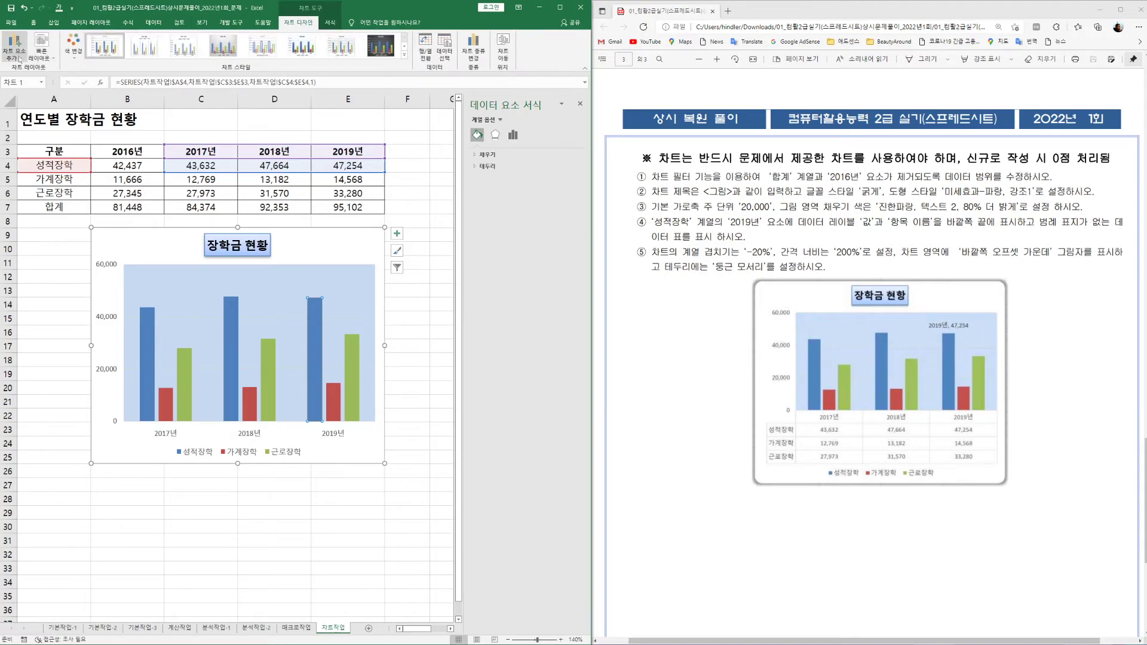
click(20, 58)
mouse_move(49, 100)
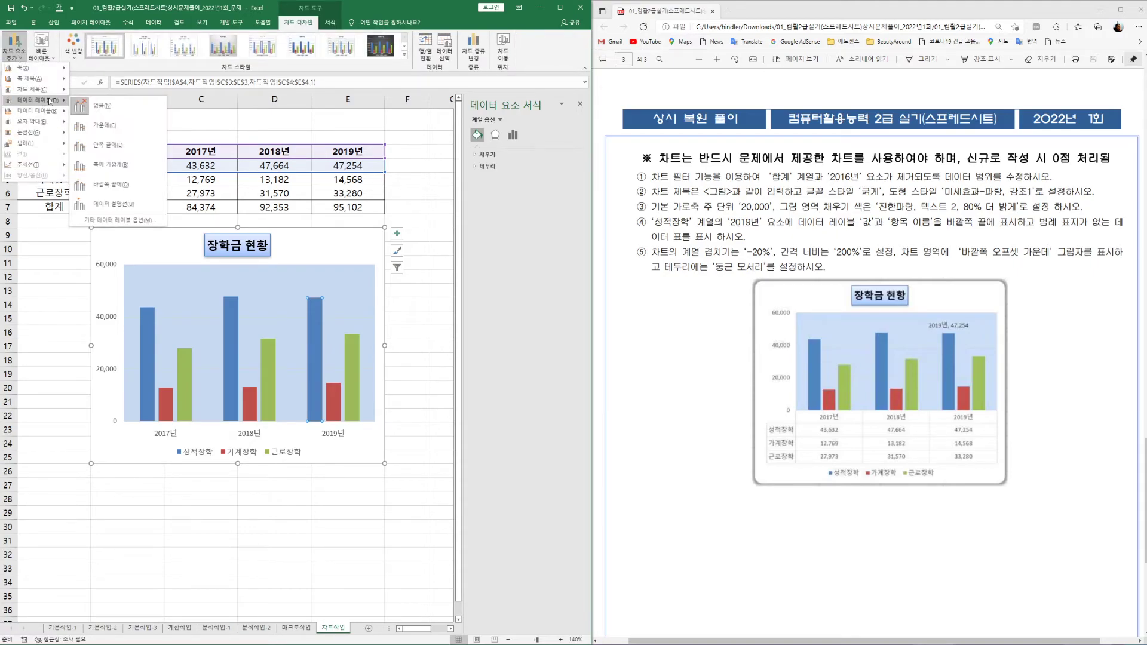
click(115, 190)
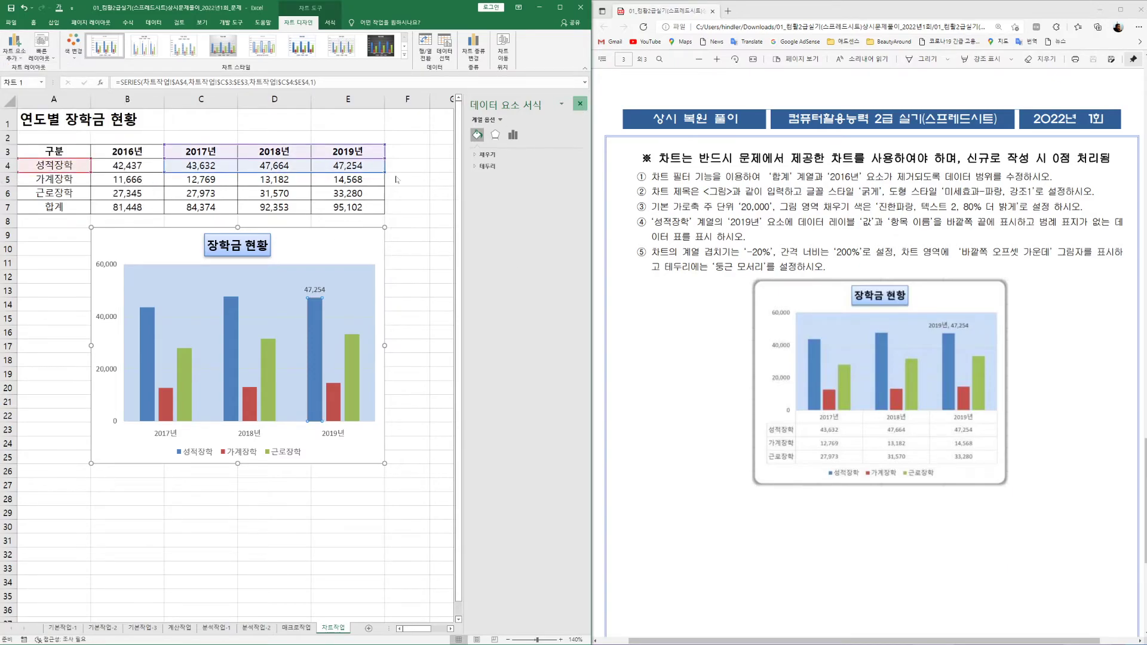
Include the category name (항목 이름) along with the value in the 2019년 data label of 성적장학.
click(319, 291)
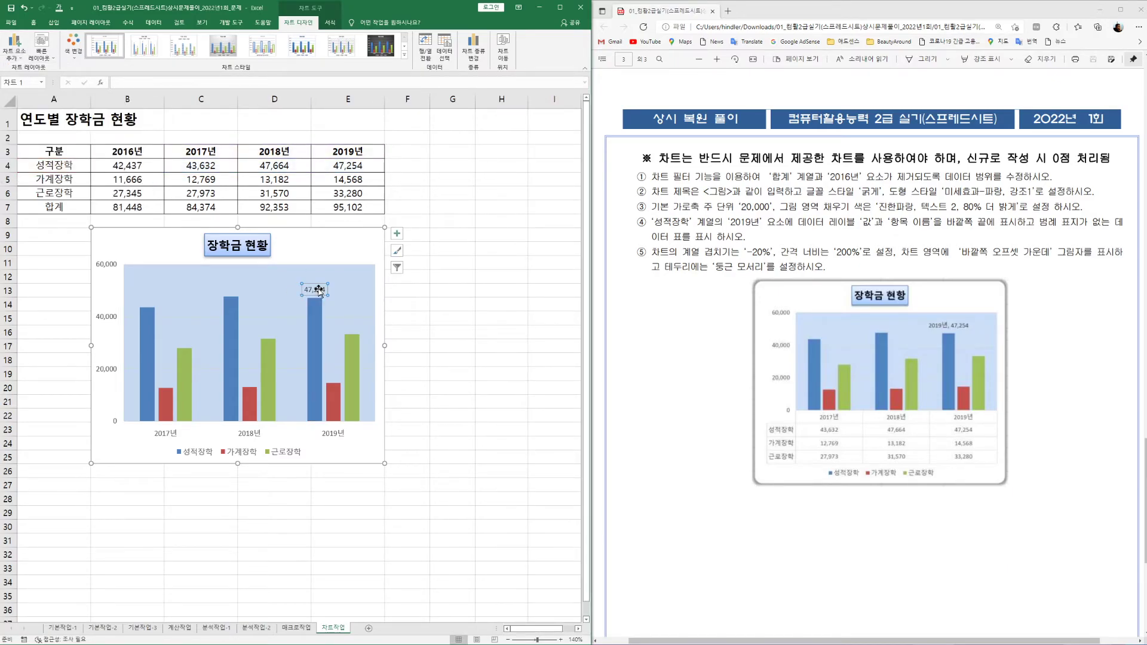
double_click(319, 291)
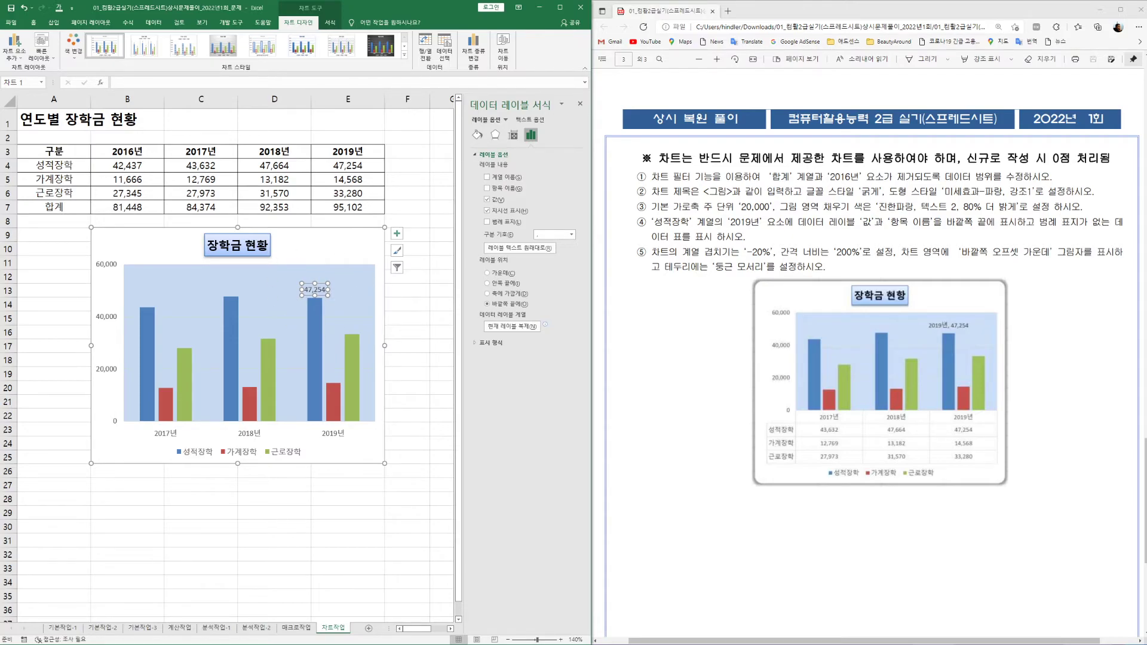
right_click(321, 296)
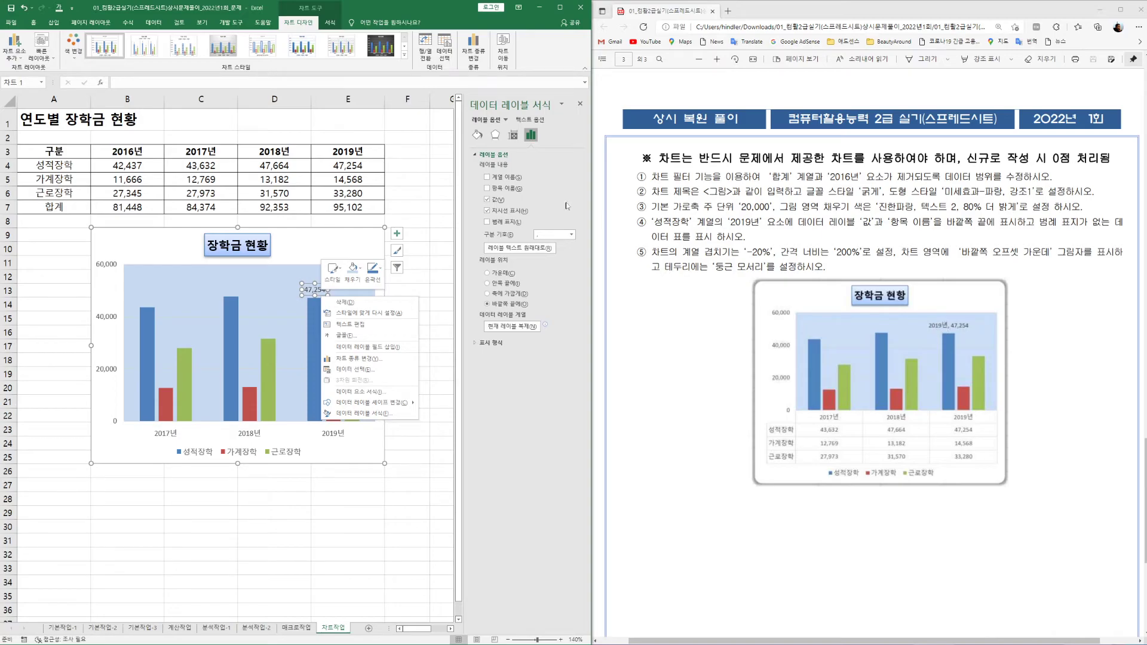
click(487, 189)
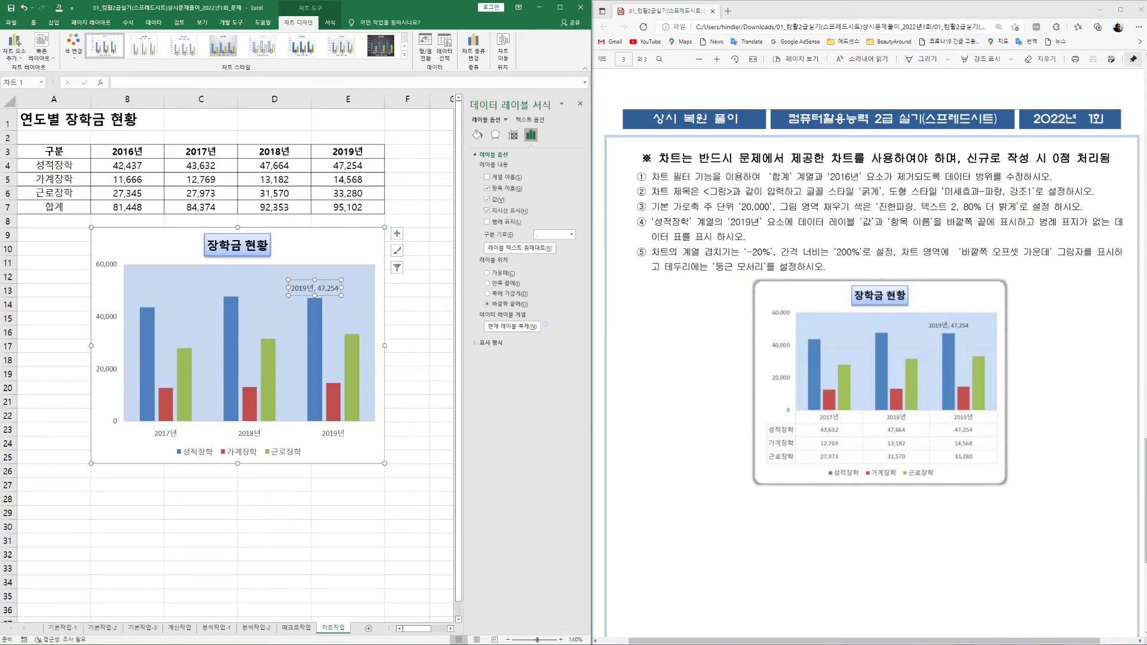
click(579, 103)
click(443, 302)
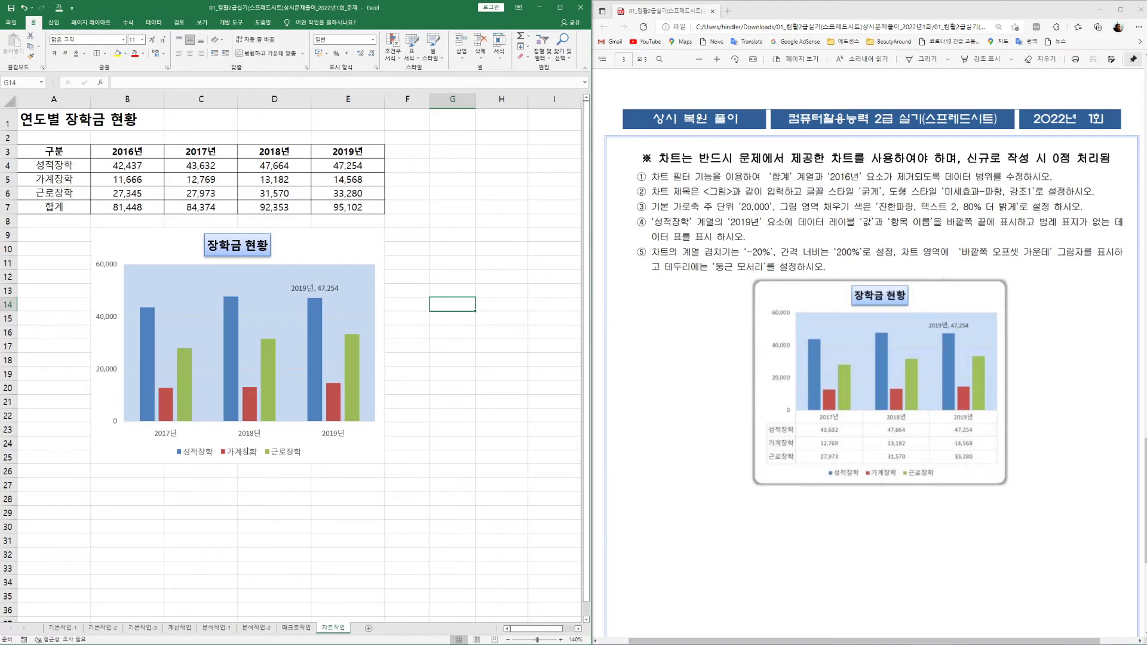
Remove the legend from the scholarship chart.
click(369, 456)
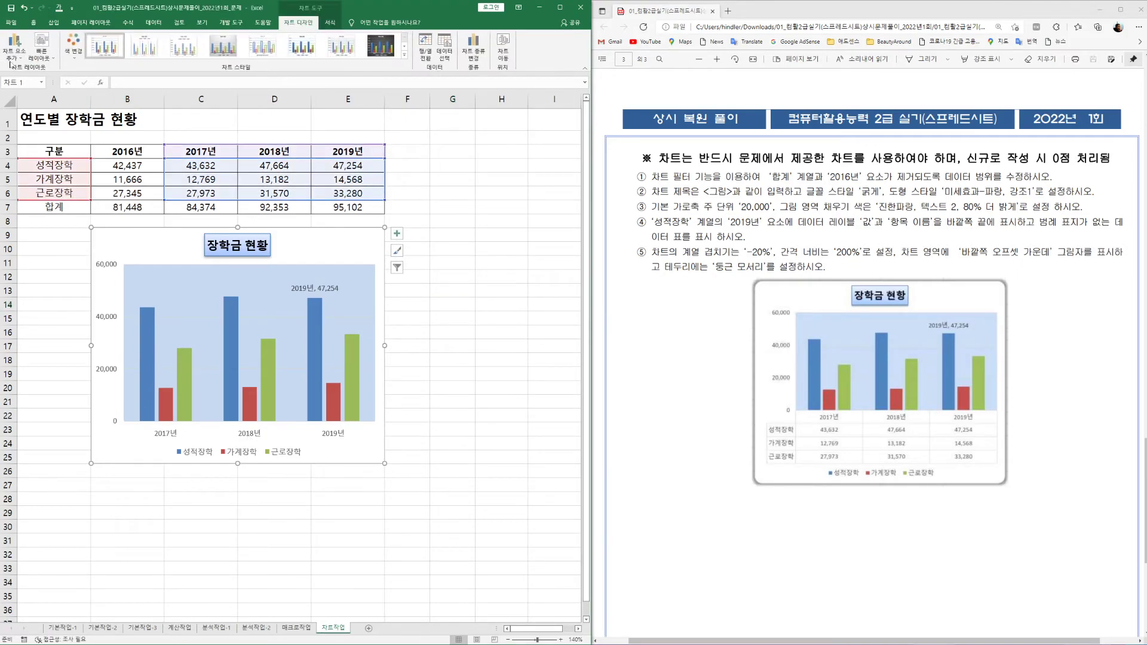
click(15, 54)
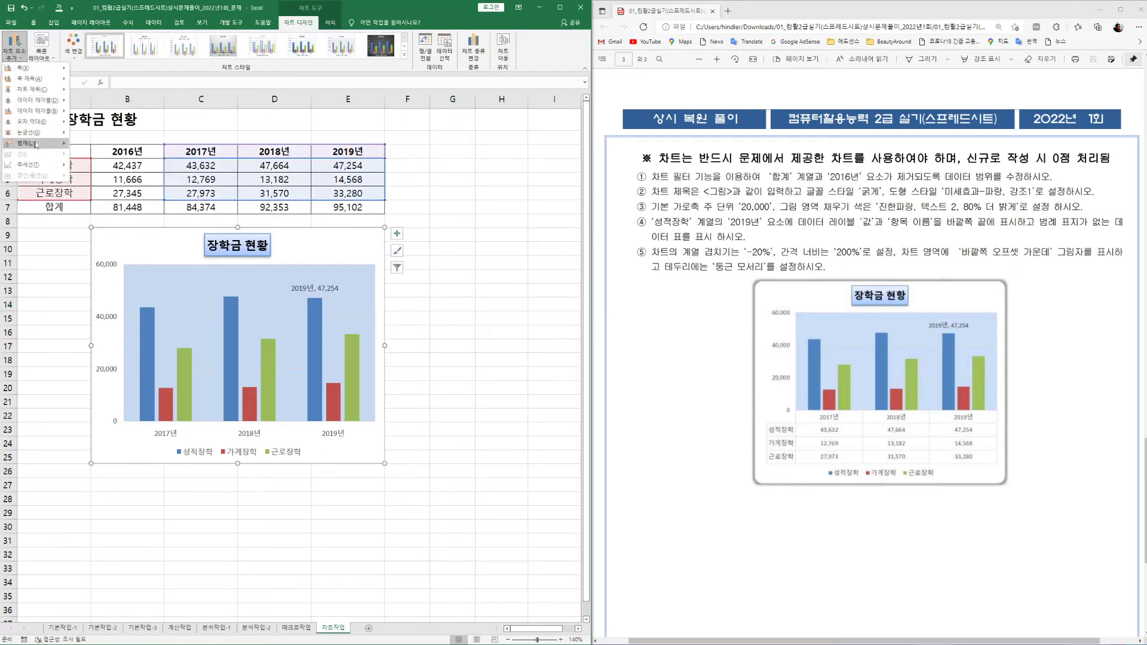
mouse_move(36, 144)
click(101, 157)
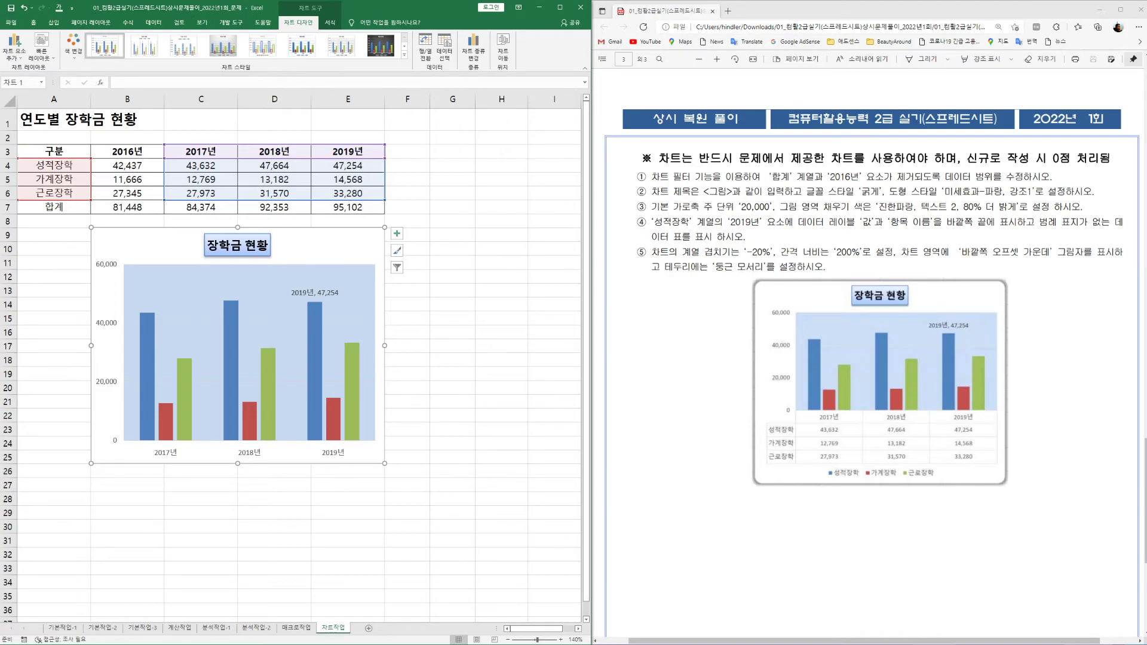
Show a data table without legend keys beneath the chart.
click(17, 54)
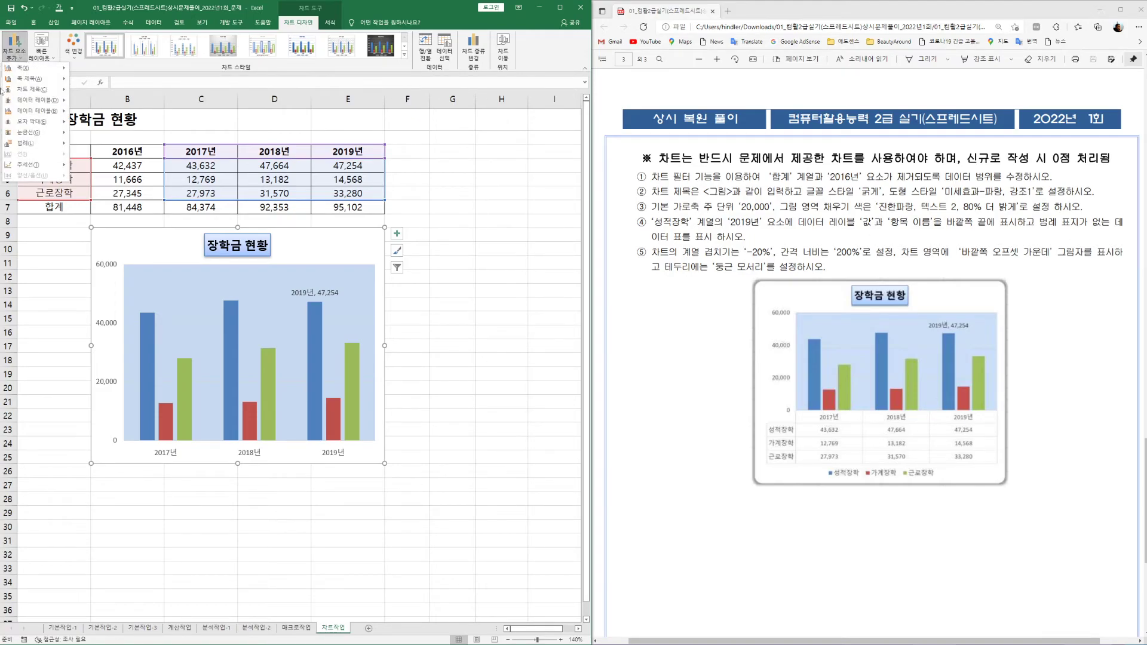
mouse_move(40, 111)
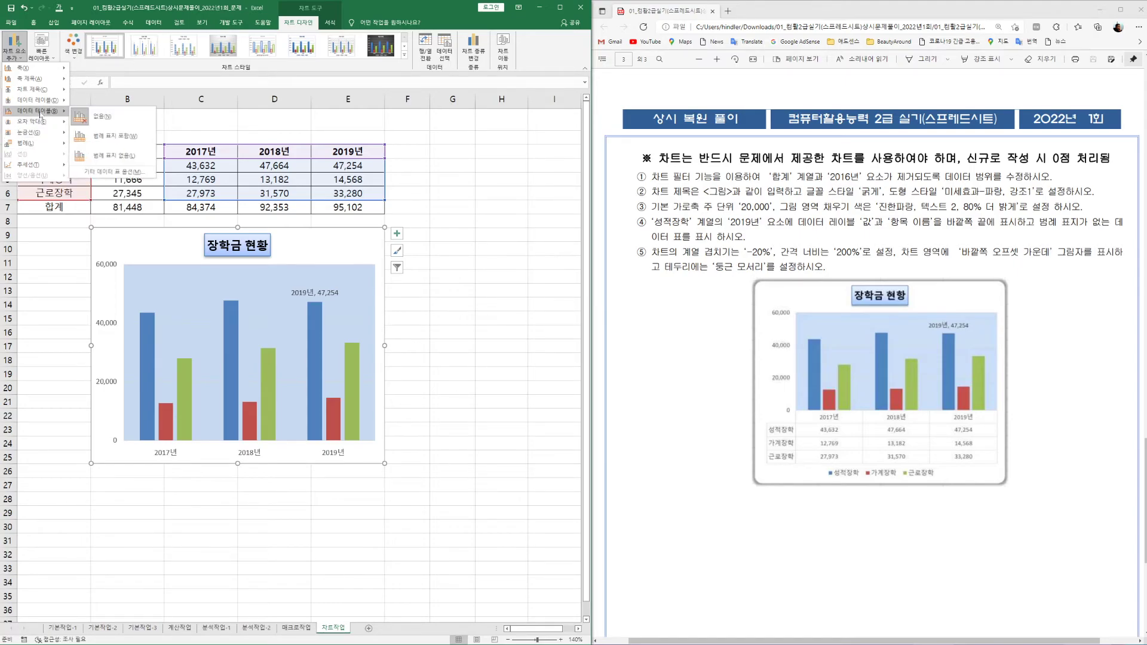
click(120, 157)
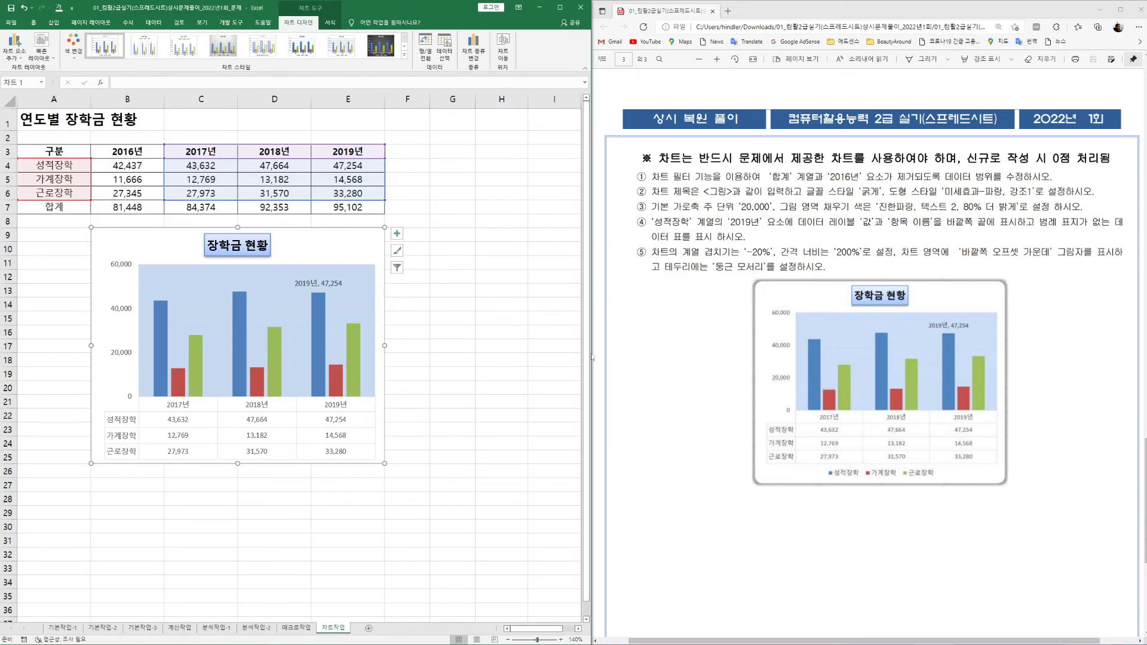
click(196, 373)
double_click(195, 372)
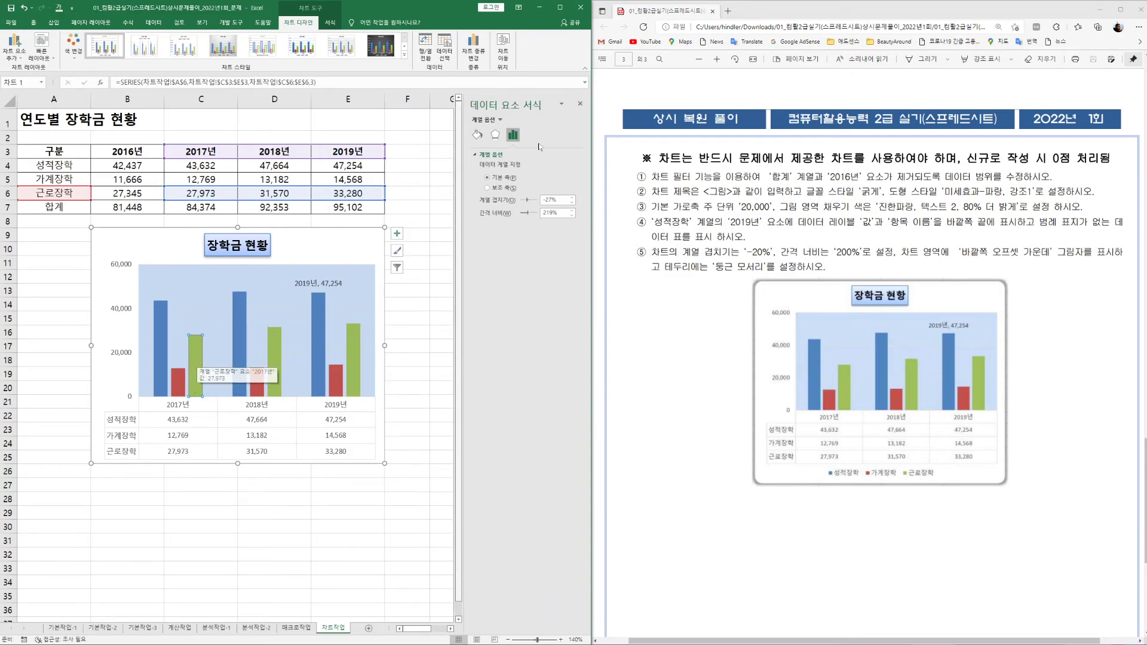
click(579, 103)
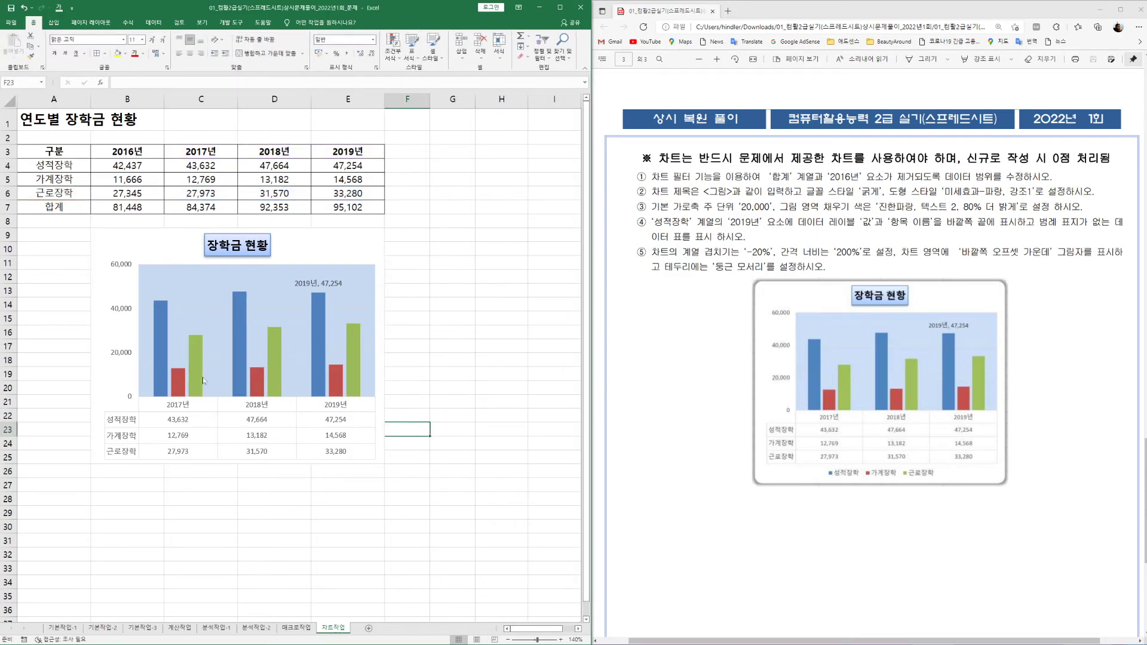
Set the chart's series overlap to -20% and its gap width to 200%.
right_click(195, 377)
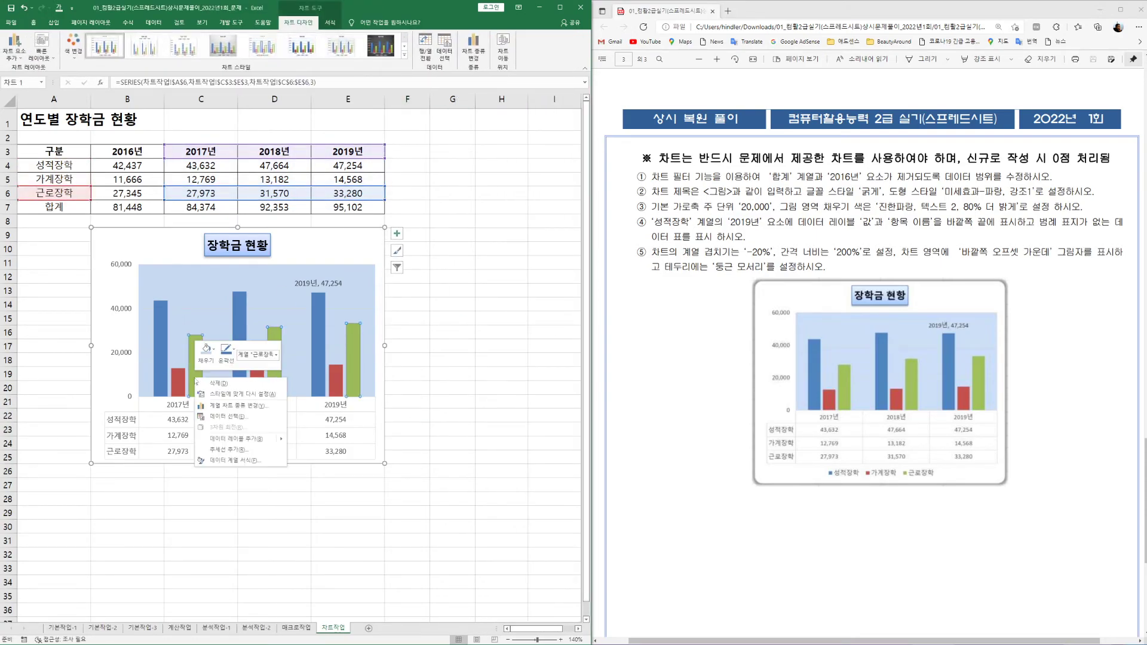
click(236, 461)
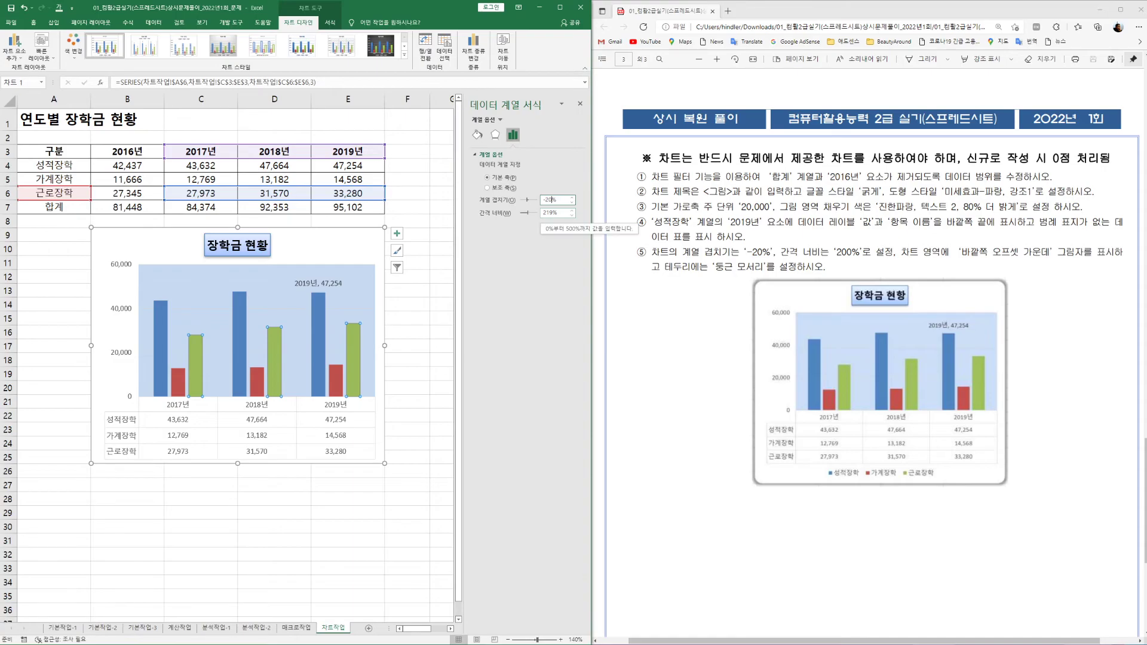
key(Tab)
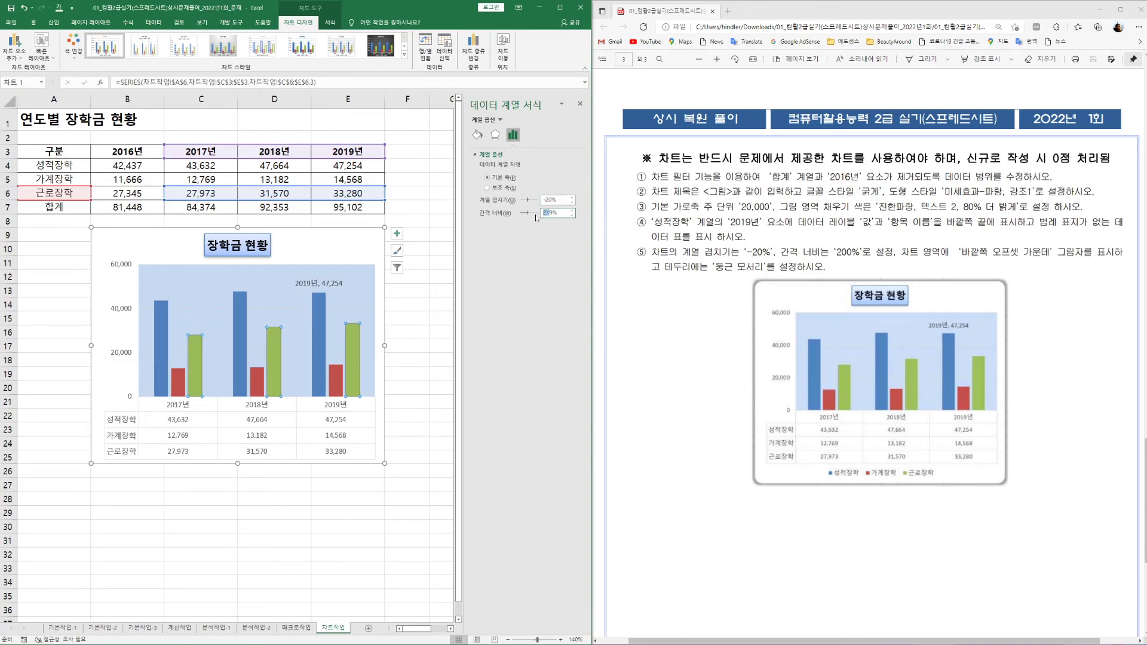
key(BackSpace)
text(200)
key(Return)
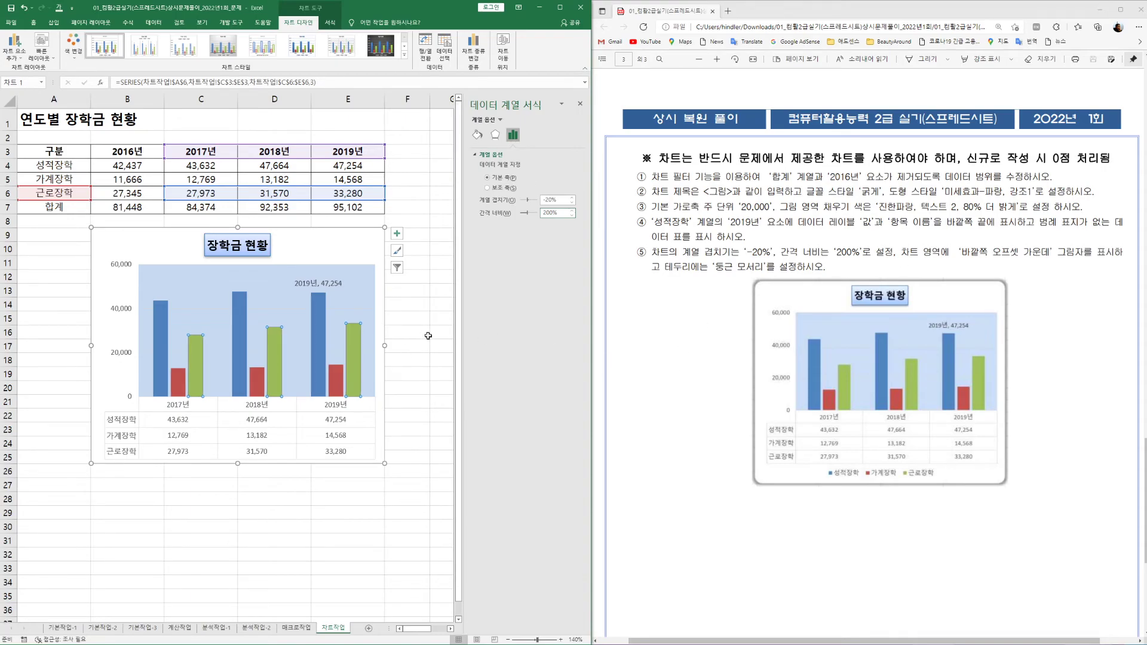
click(580, 104)
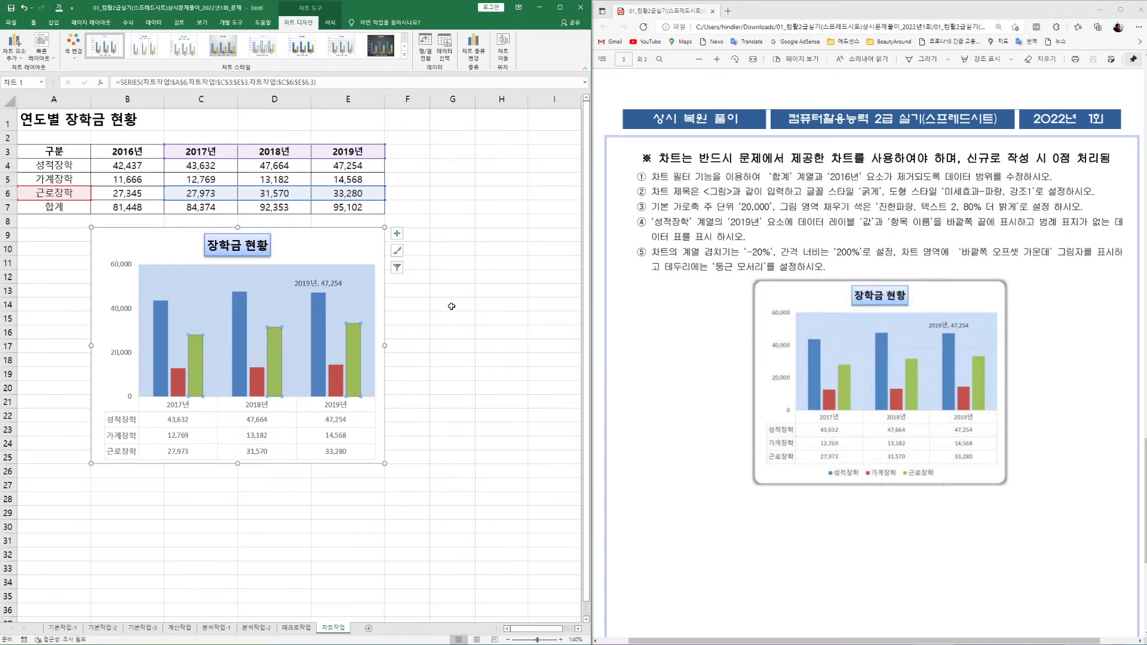
Apply the outer centre-offset shadow (바깥쪽 오프셋 가운데) to the chart area of the scholarship chart.
right_click(368, 242)
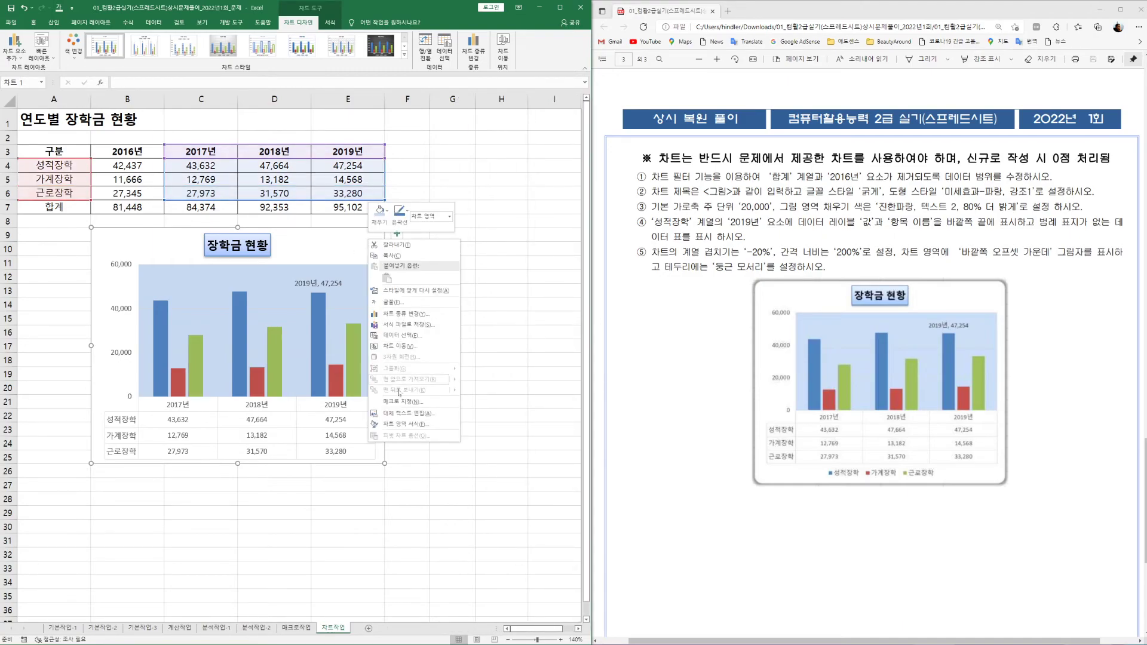
click(405, 424)
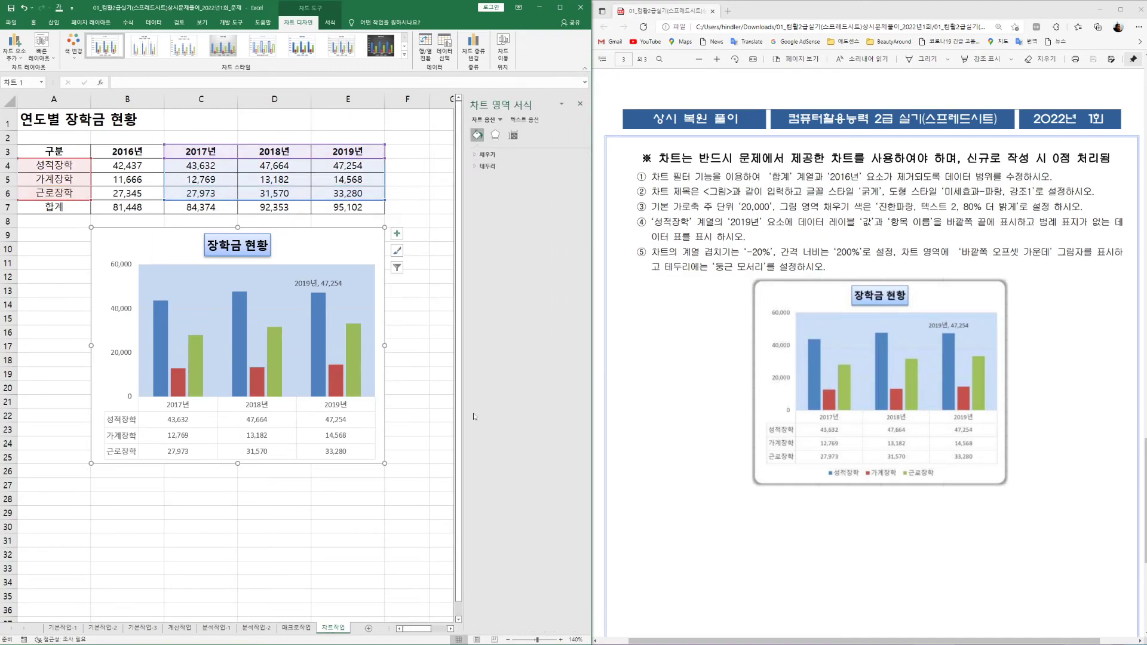
click(495, 135)
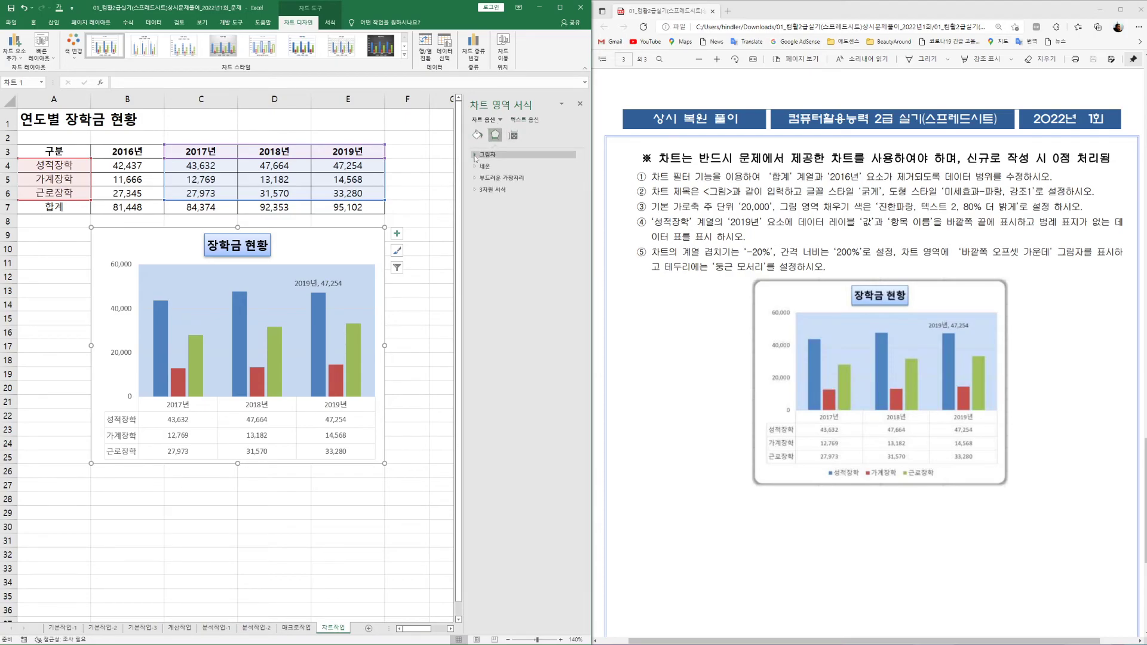
click(474, 156)
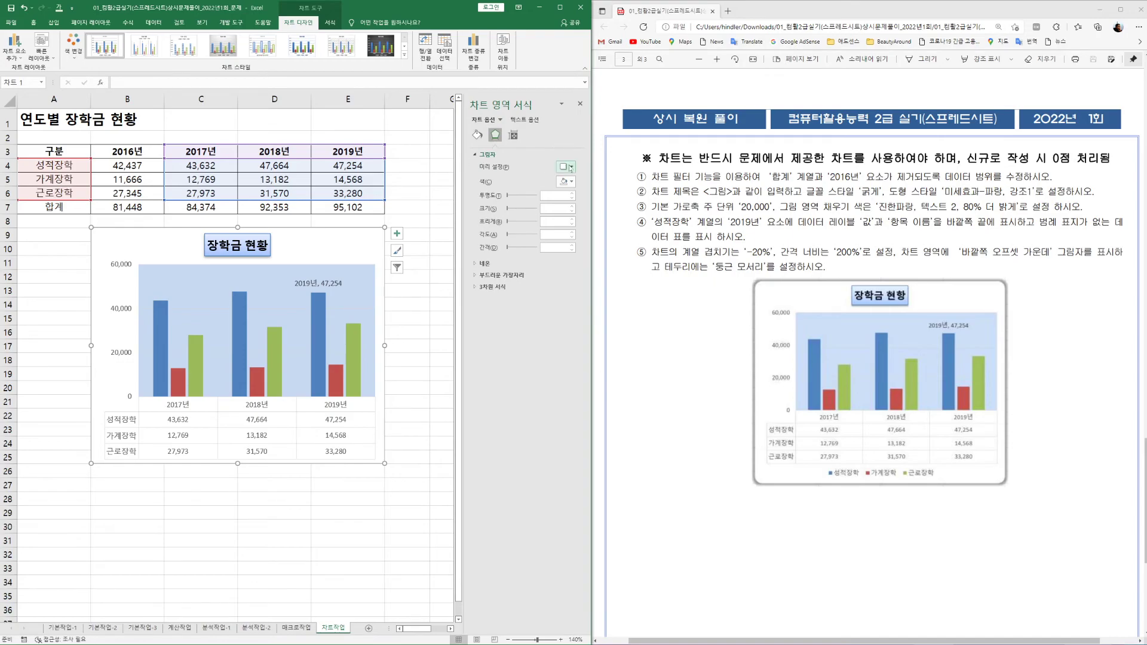
click(571, 167)
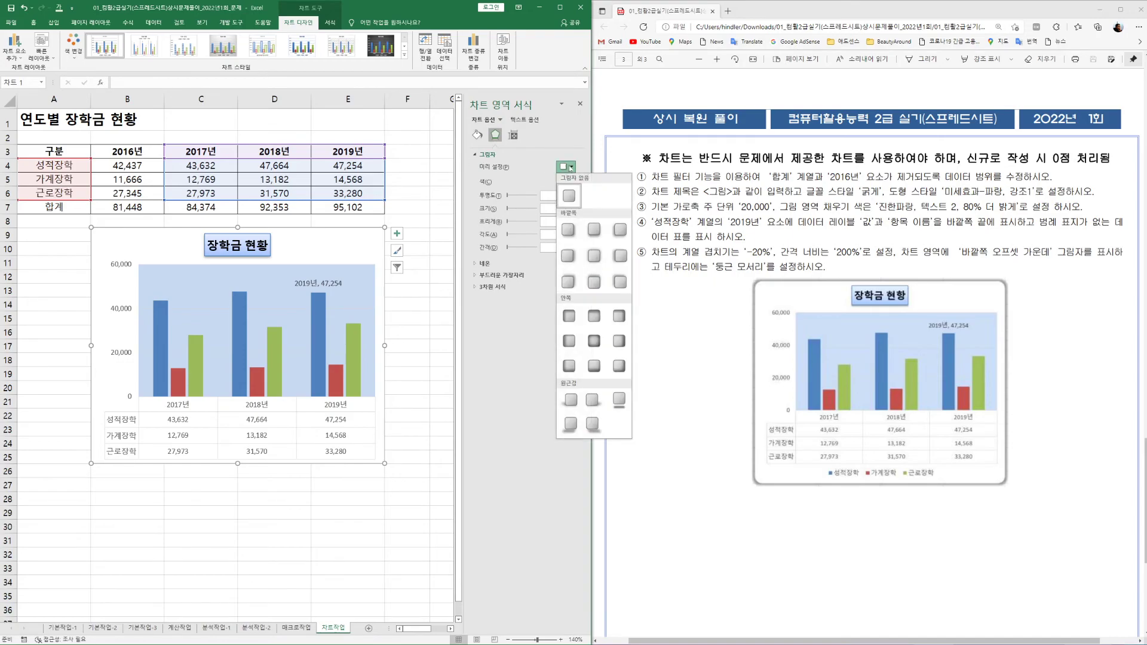
click(594, 257)
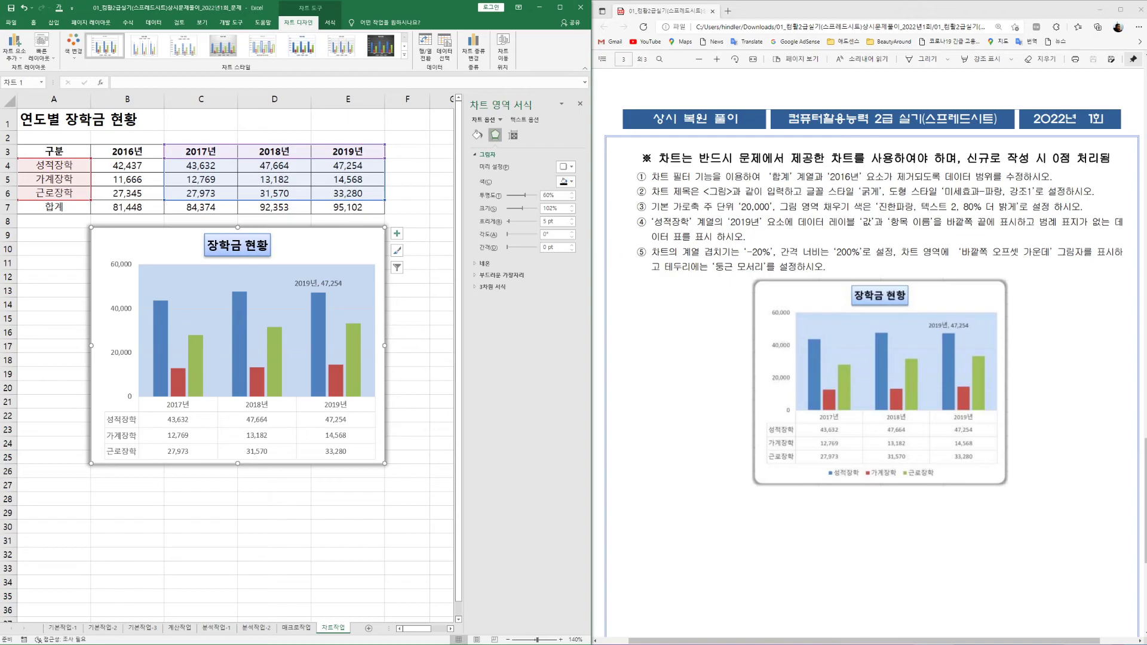
Give the chart area border rounded corners (둥근 모서리), and close the chart area formatting.
click(477, 135)
click(477, 167)
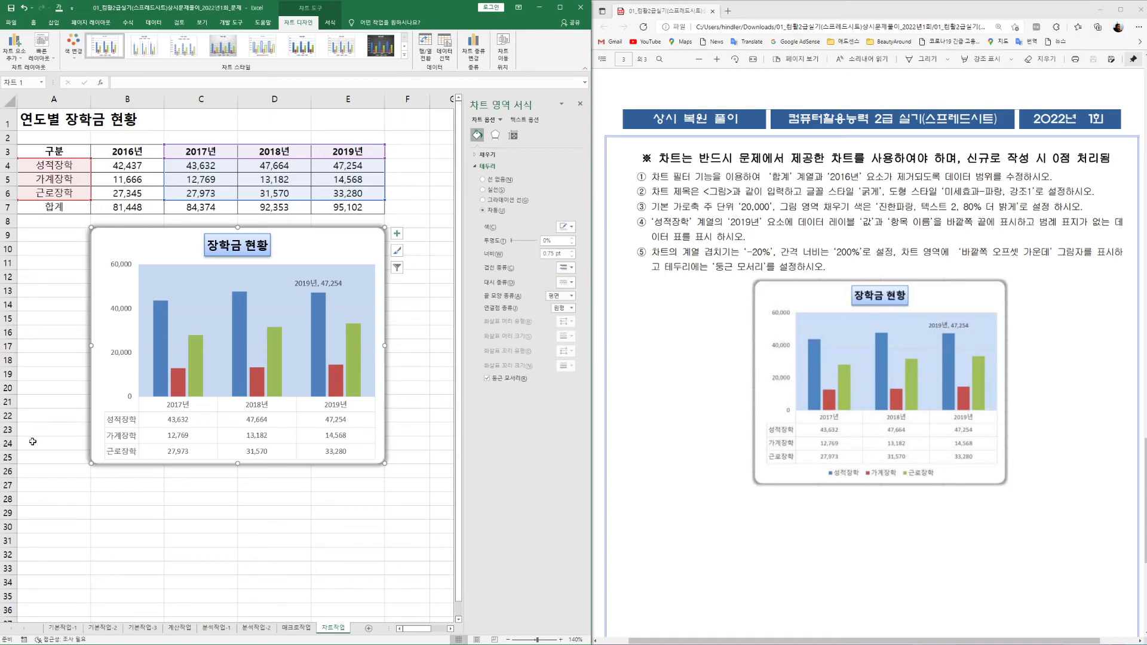
click(580, 104)
click(452, 346)
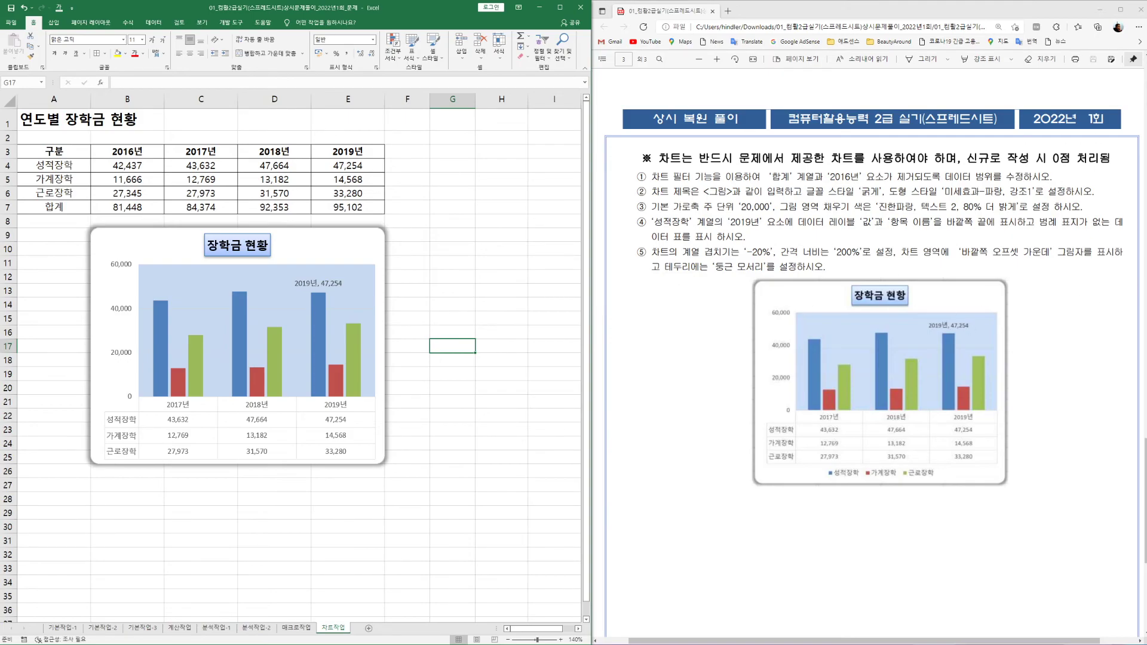
Review the completed exam sheets one by one, from 매크로작업 back to 기본작업-1.
click(296, 629)
click(255, 628)
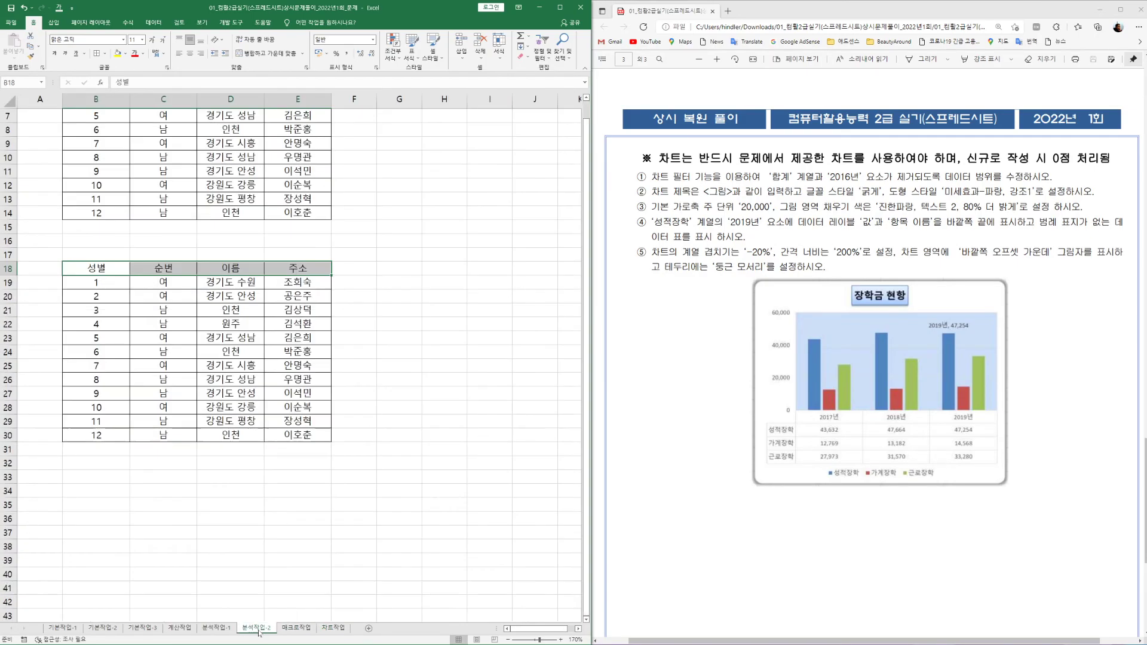
click(218, 631)
click(178, 631)
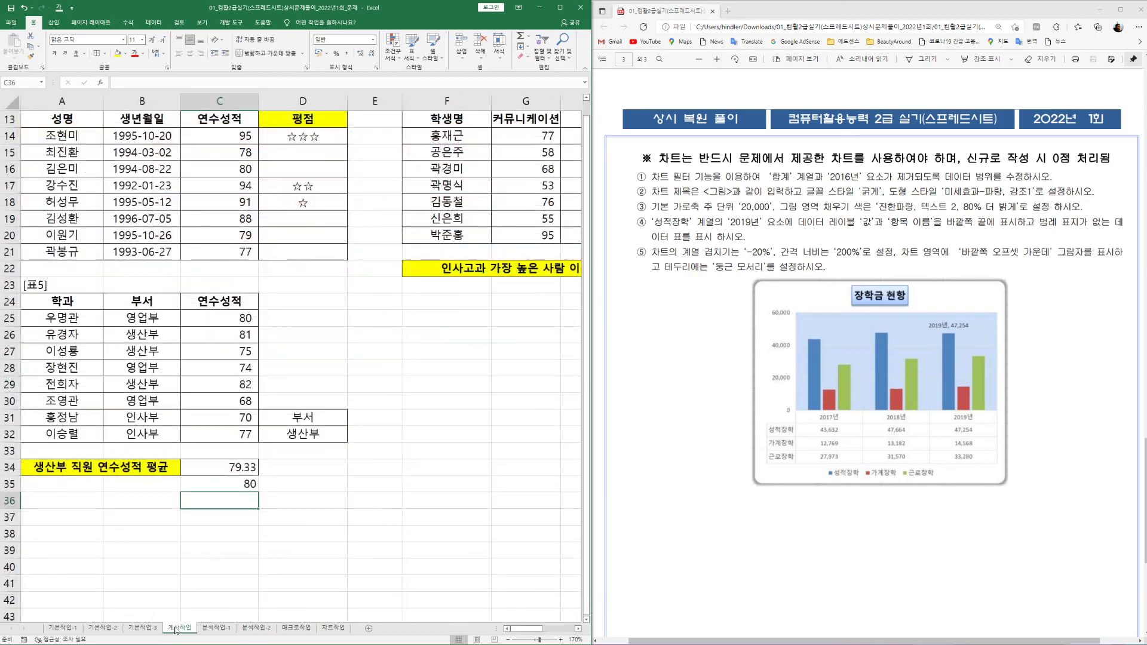
click(142, 631)
click(107, 629)
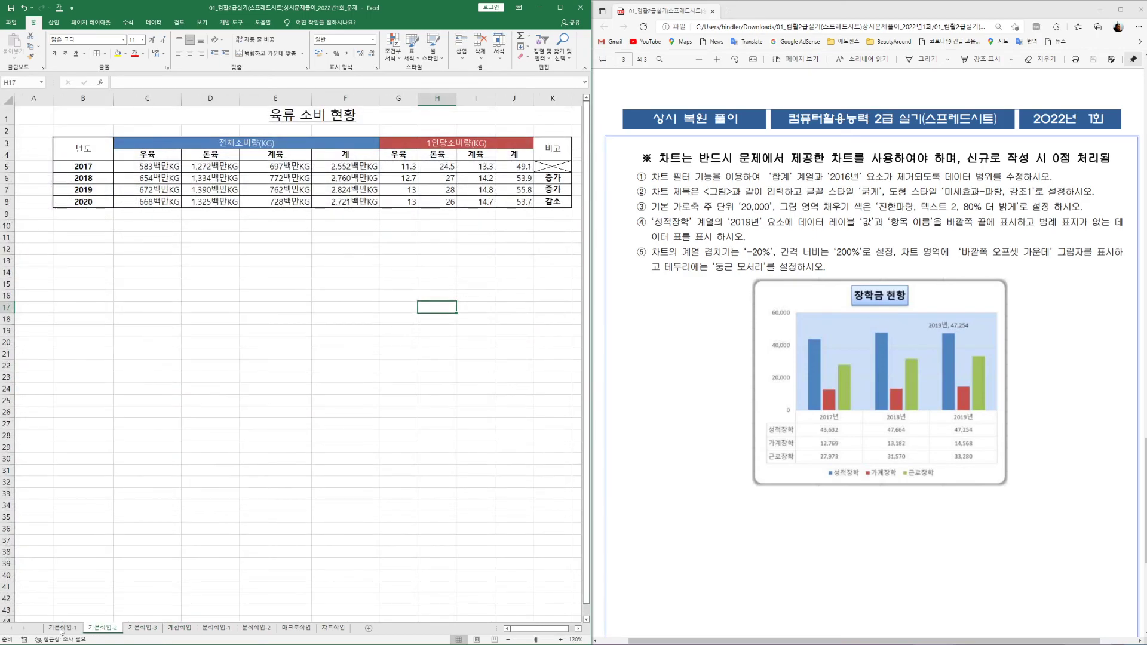
click(64, 631)
click(79, 298)
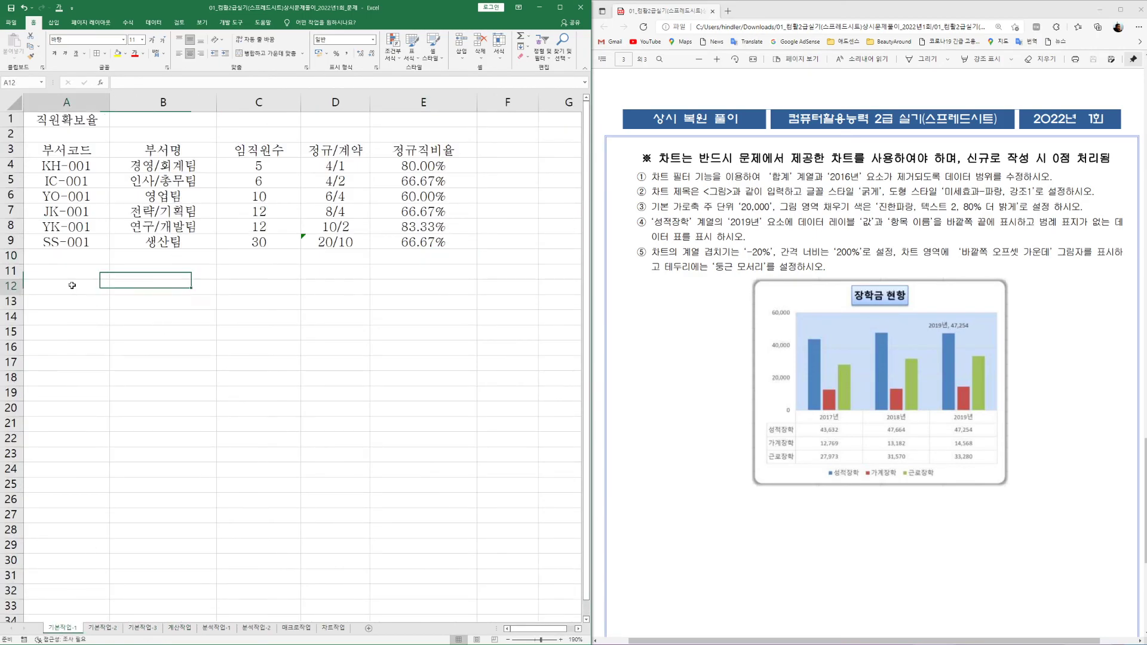
Examine the formulas for the highest 인사고과 name in I22 and the 평점 stars in D14 on the 계산작업 sheet.
click(179, 628)
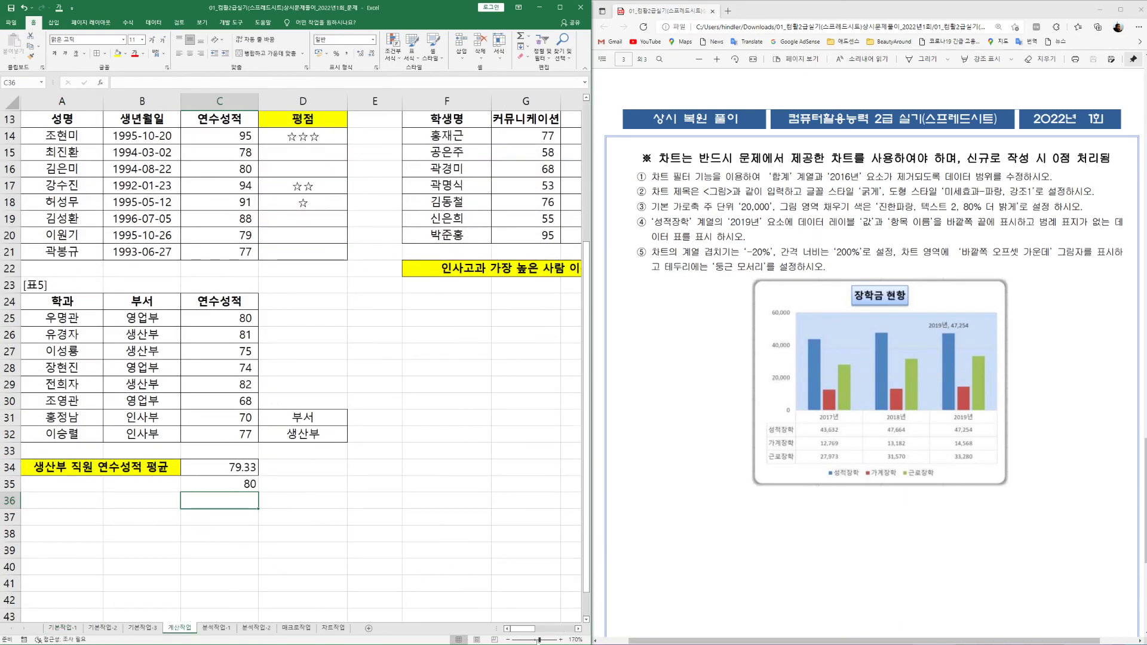
click(577, 629)
click(577, 629)
click(577, 629)
drag(418, 268, 428, 318)
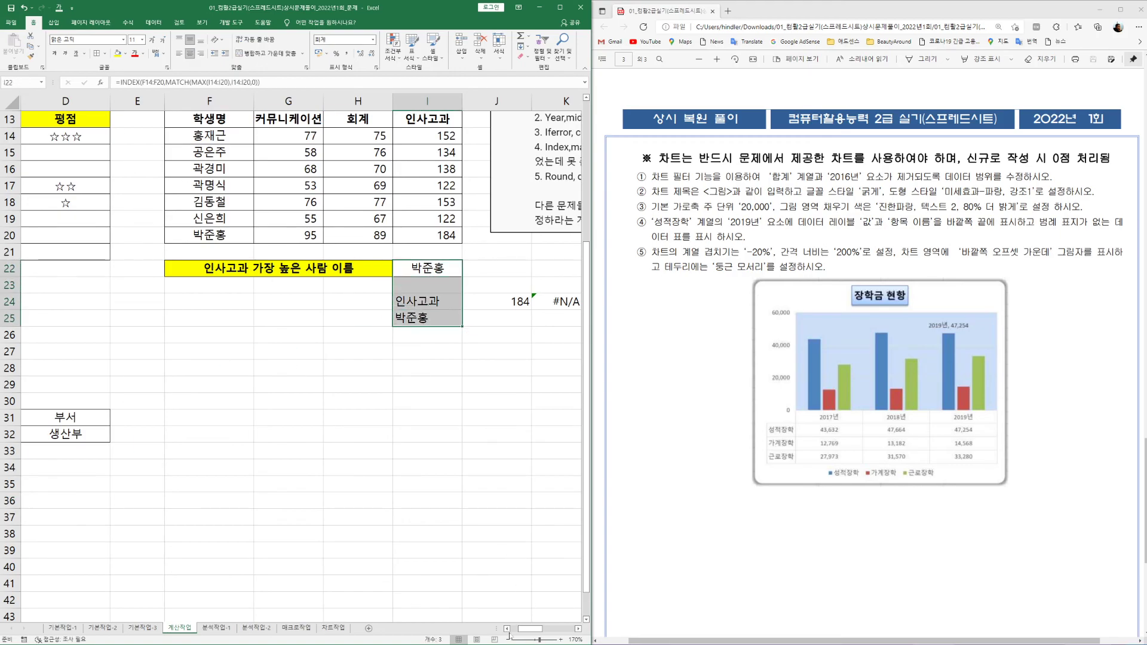
click(505, 629)
click(506, 629)
click(506, 629)
click(506, 629)
click(303, 136)
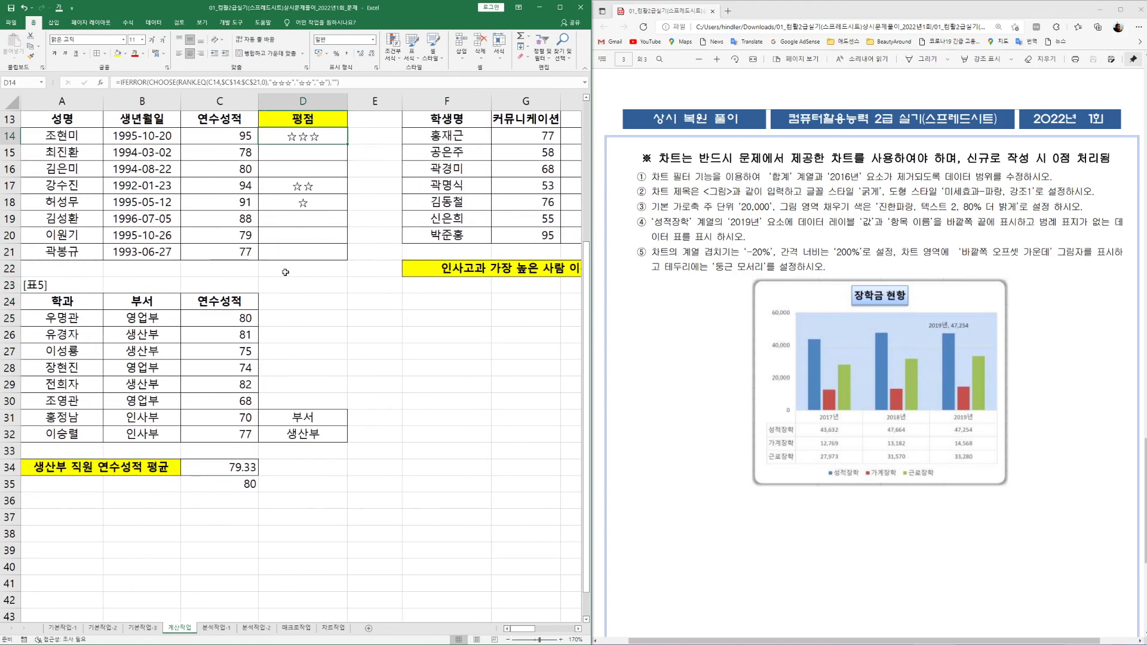
Examine the 인사 formula in D3 and the exam function notes beside the 계산작업 tables, and return to the 기본작업-1 sheet.
scroll(336, 119, up, 2)
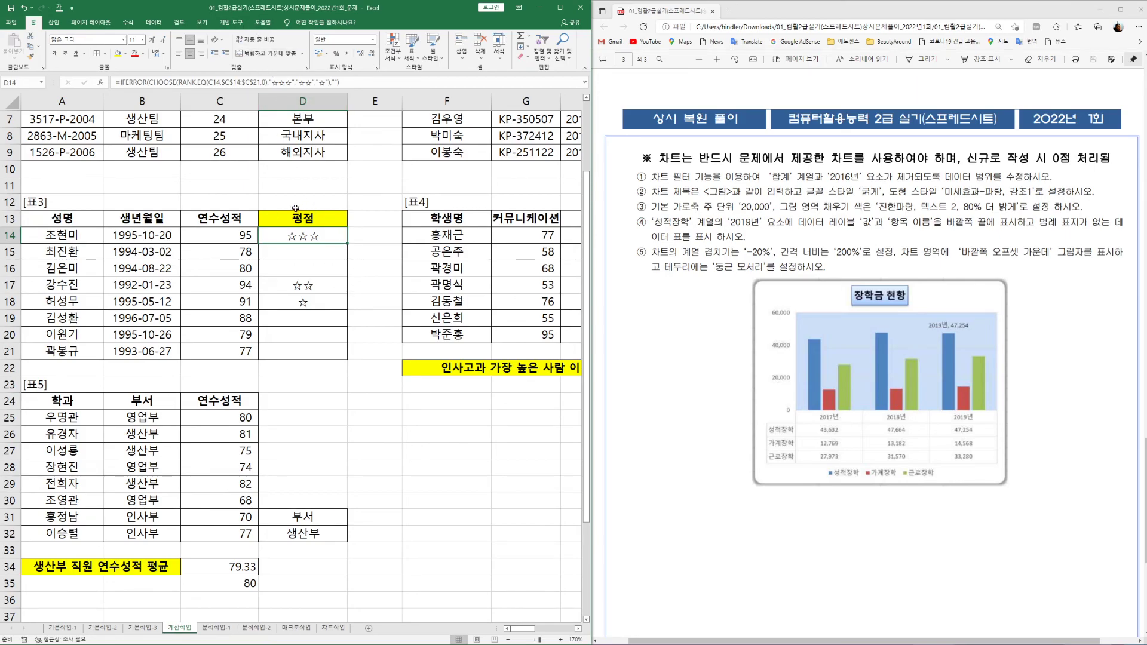
scroll(387, 308, up, 2)
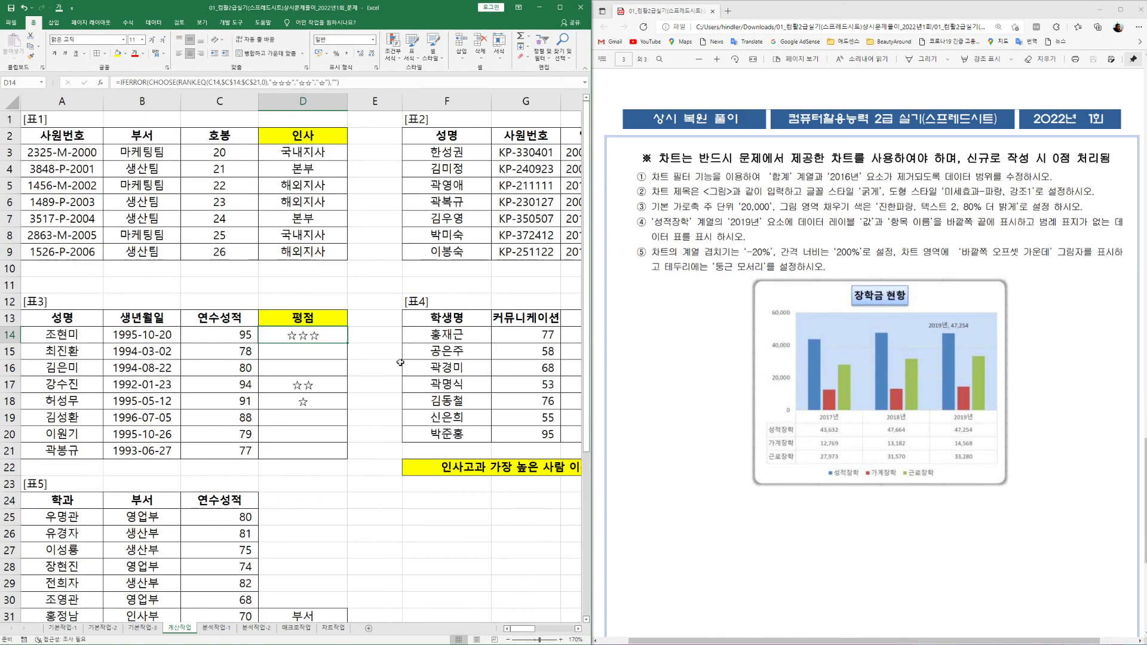
click(310, 152)
drag(522, 632, 550, 633)
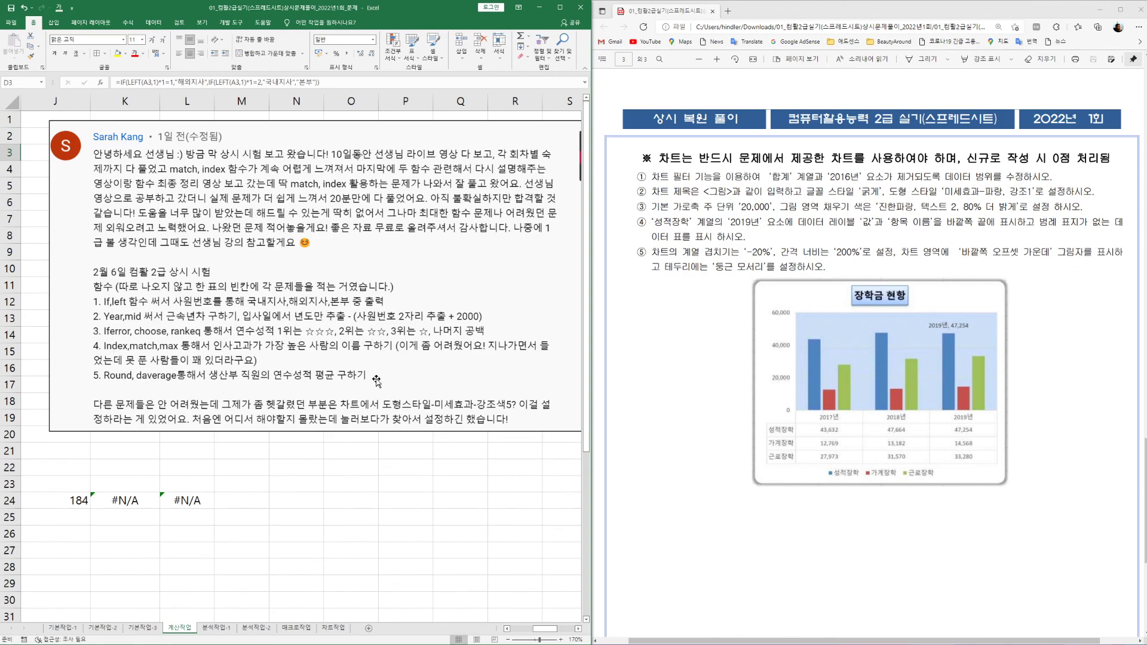
drag(541, 633, 517, 632)
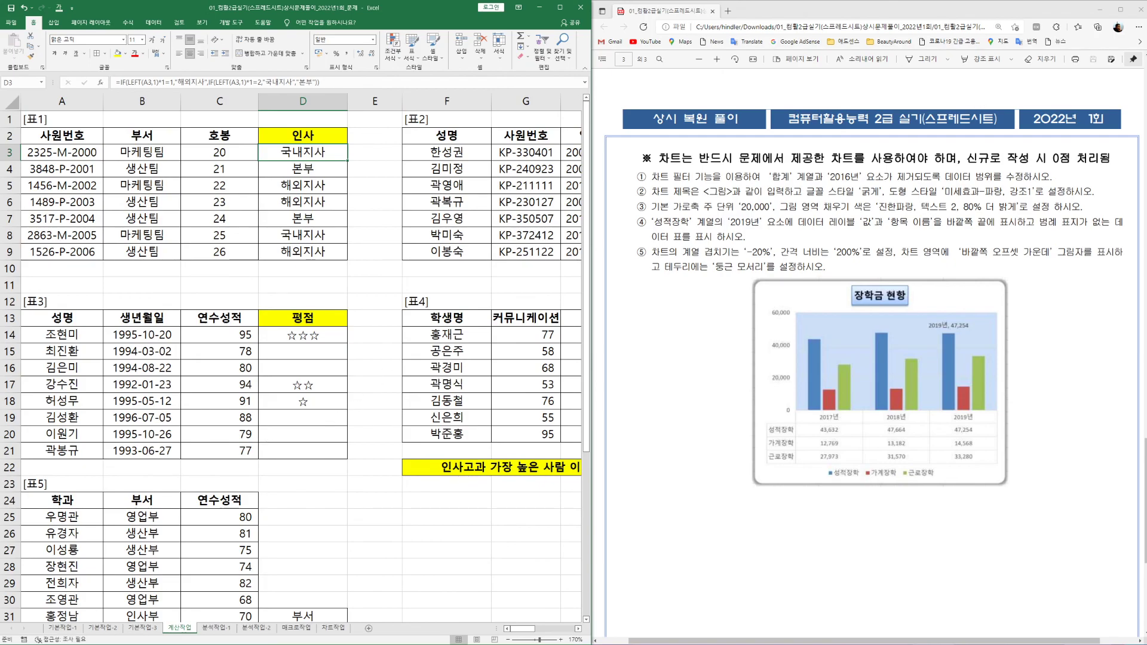
click(62, 627)
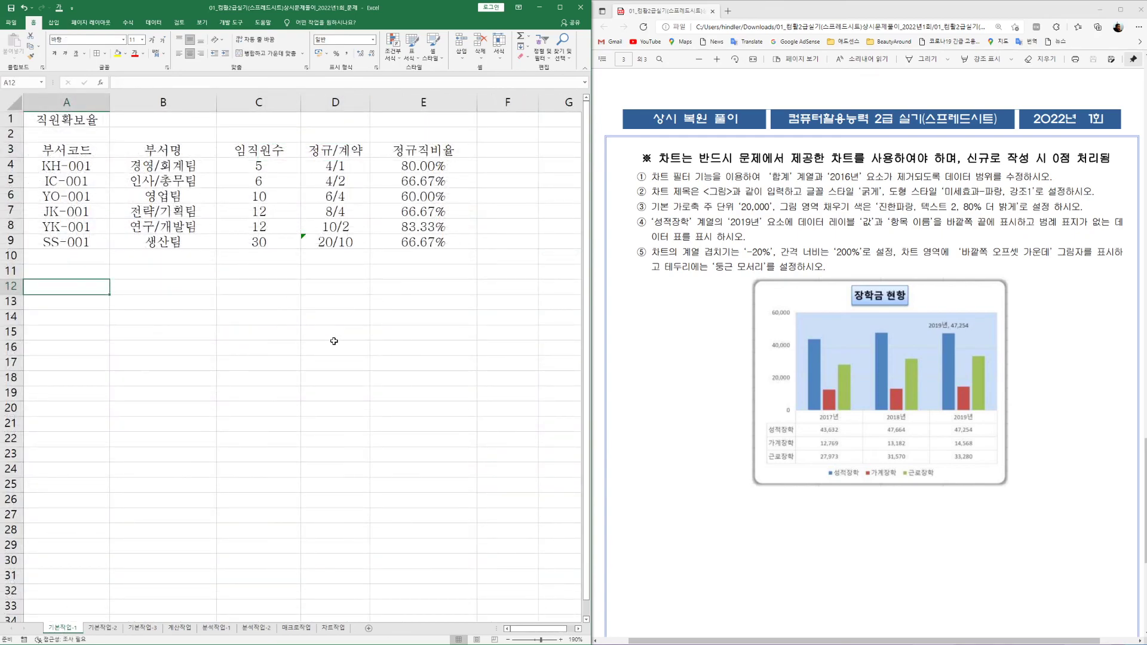